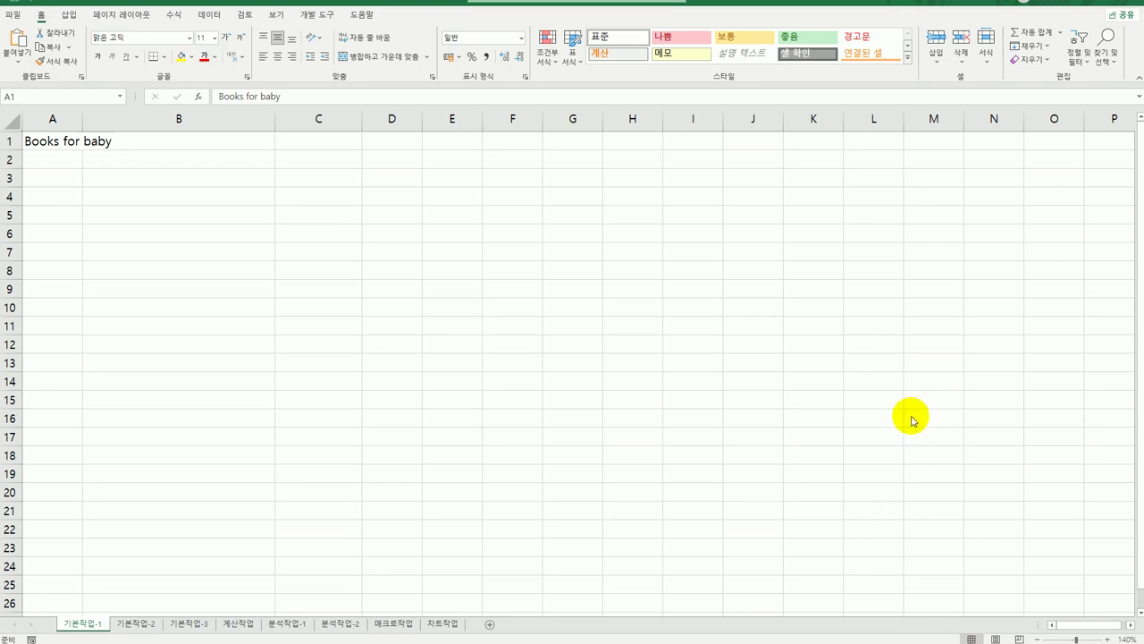
click(43, 178)
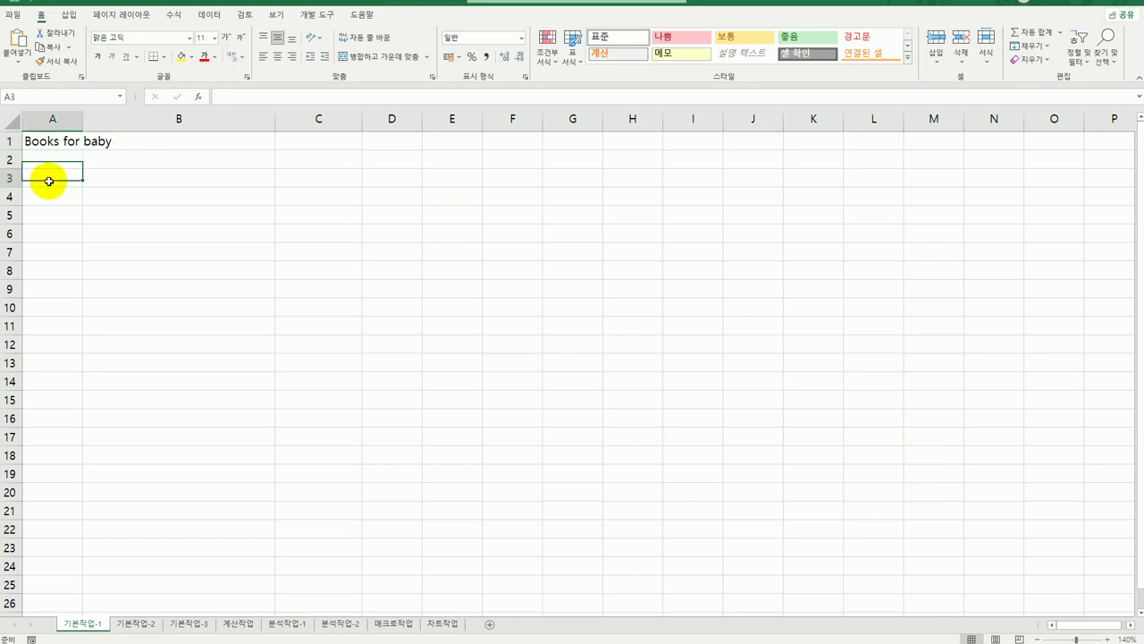
drag(45, 179, 563, 311)
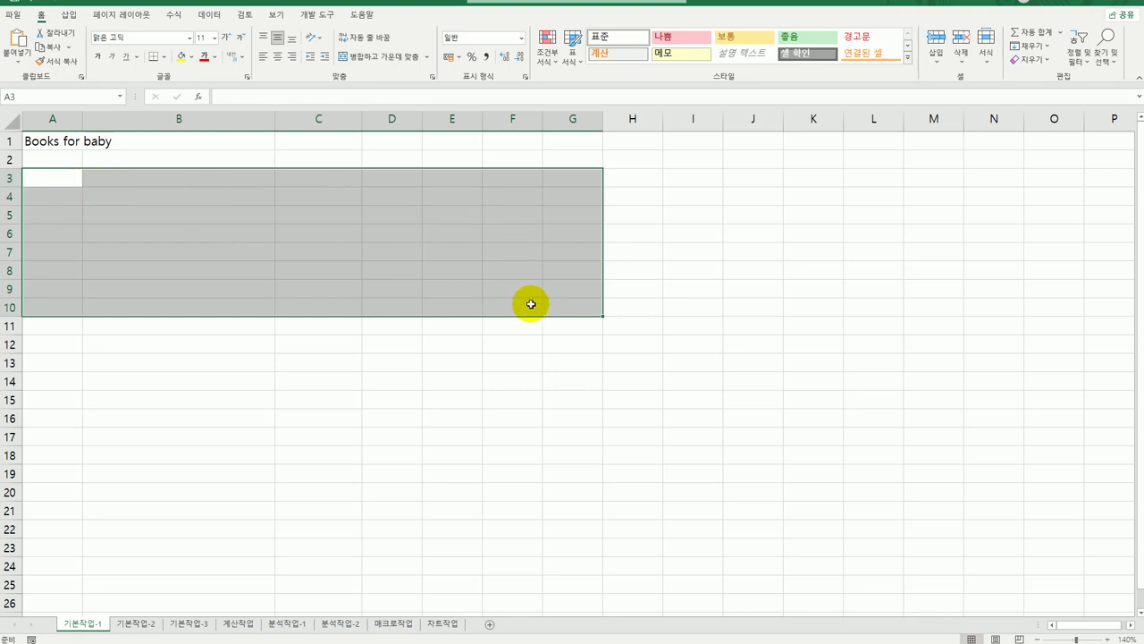
click(564, 306)
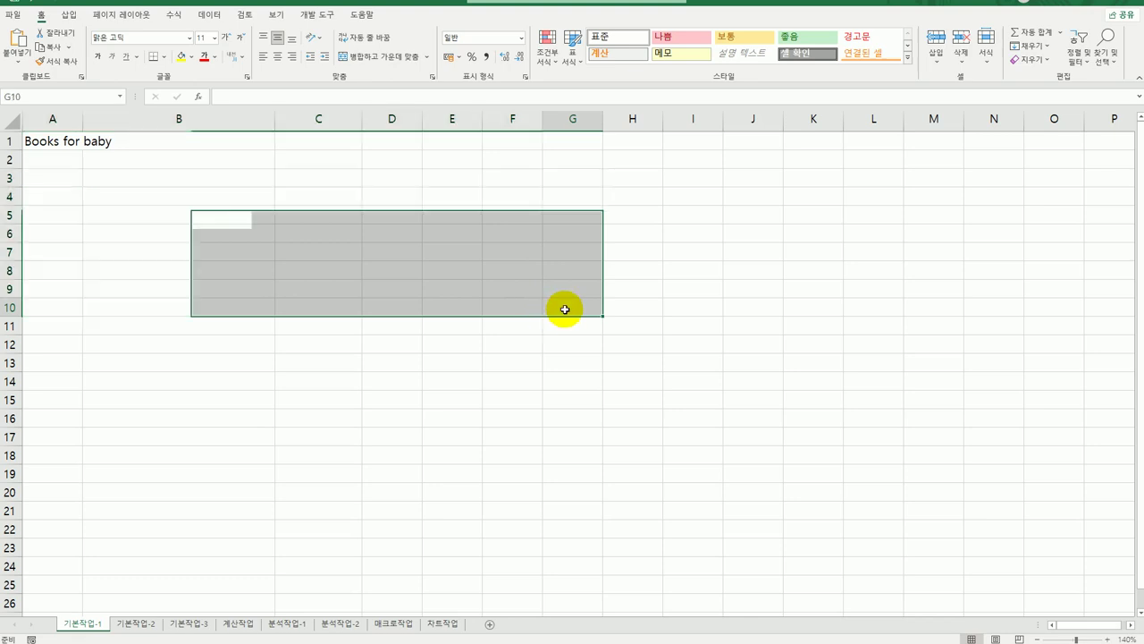
Step: On the 기본작업-2 sheet, merge and center the title across A1:G1
click(141, 623)
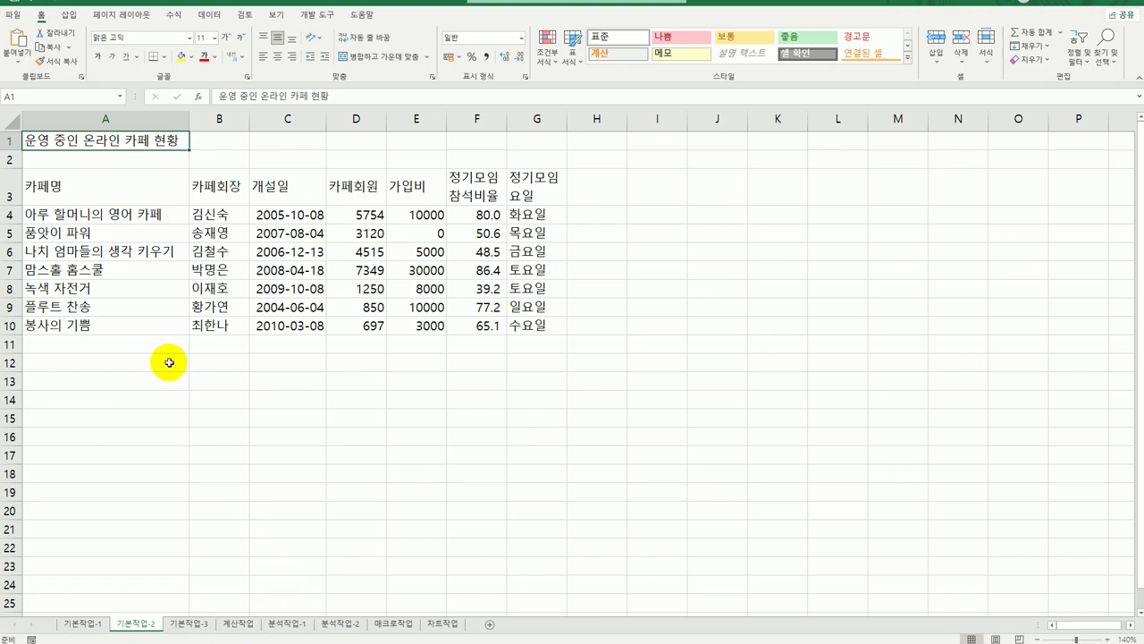
drag(101, 139, 511, 140)
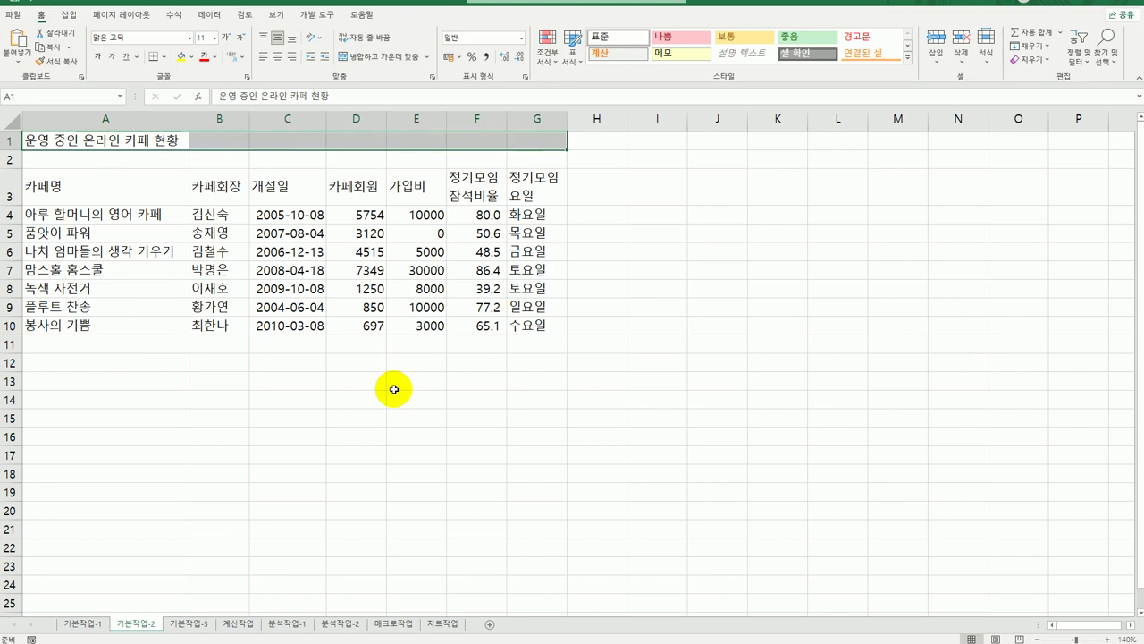
click(358, 62)
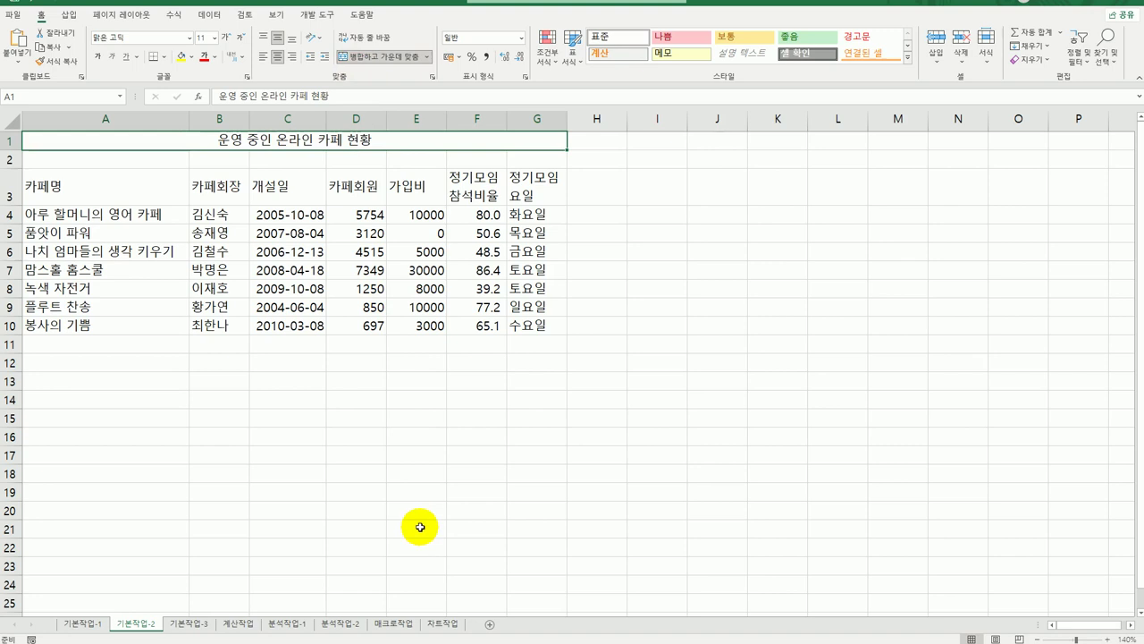
Step: Format the title in A1 with the 궁서 font at size 17, bold and underlined
click(190, 39)
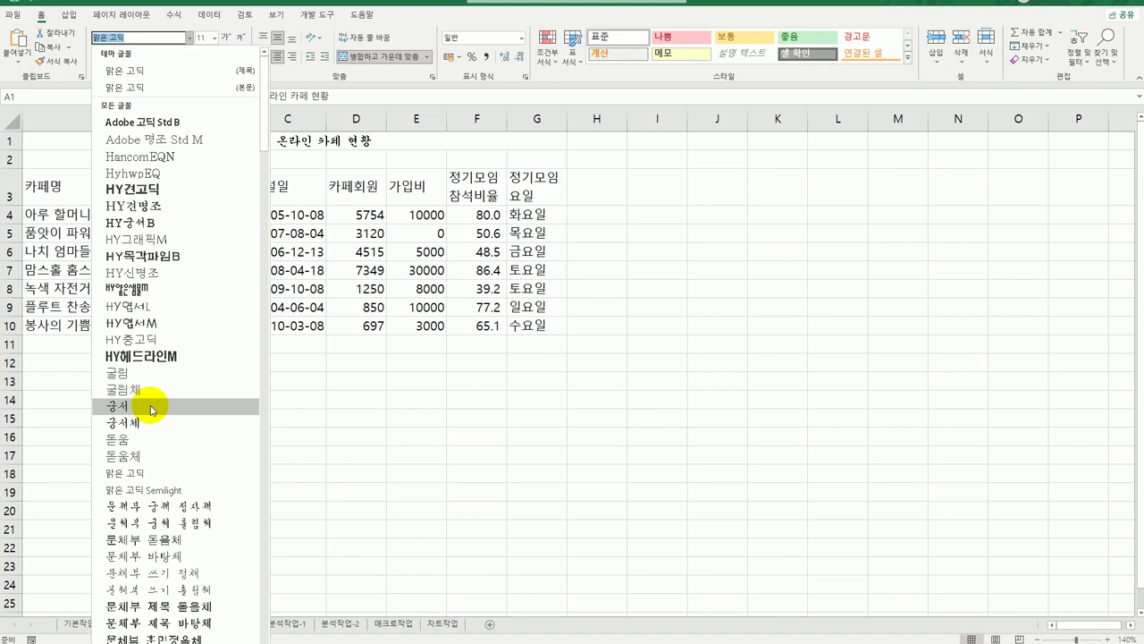
click(152, 408)
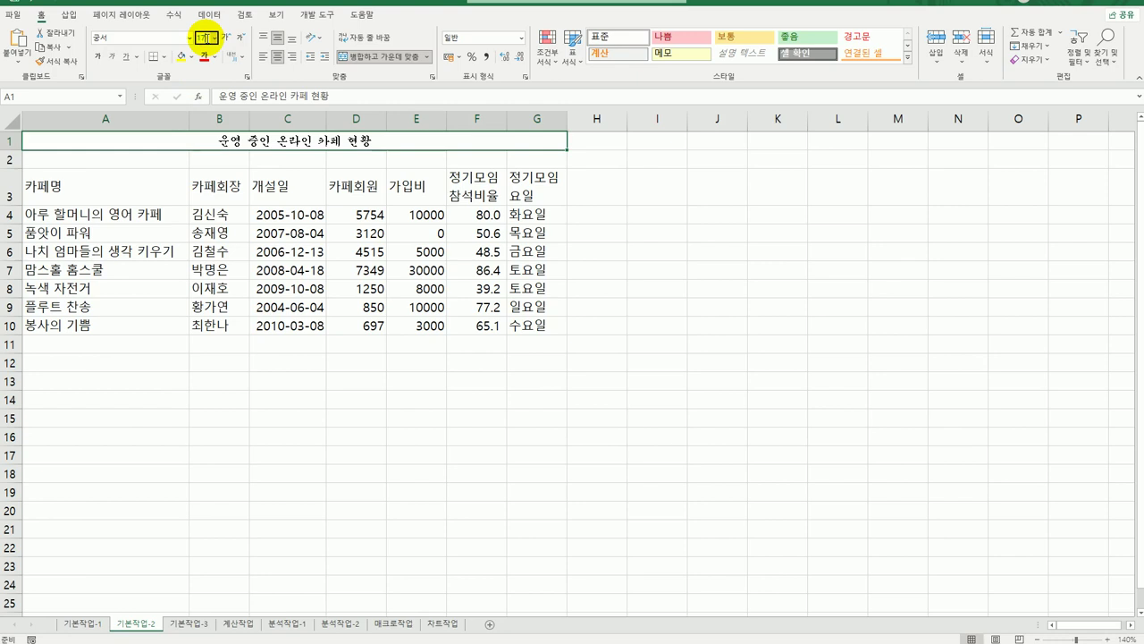
text(17)
key(Return)
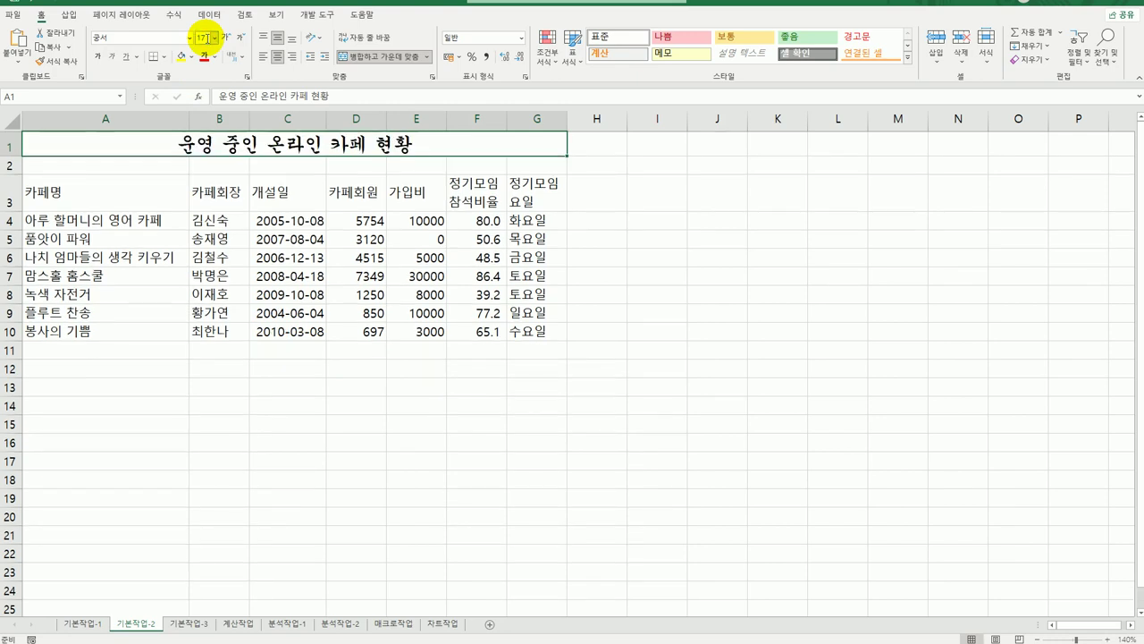
click(97, 58)
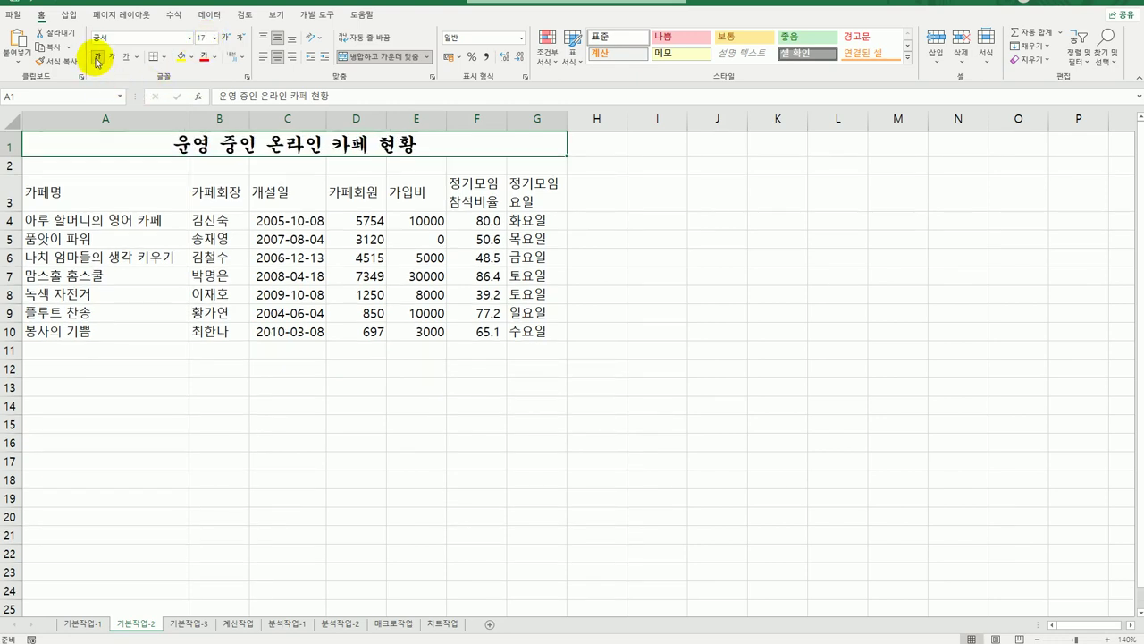
click(126, 58)
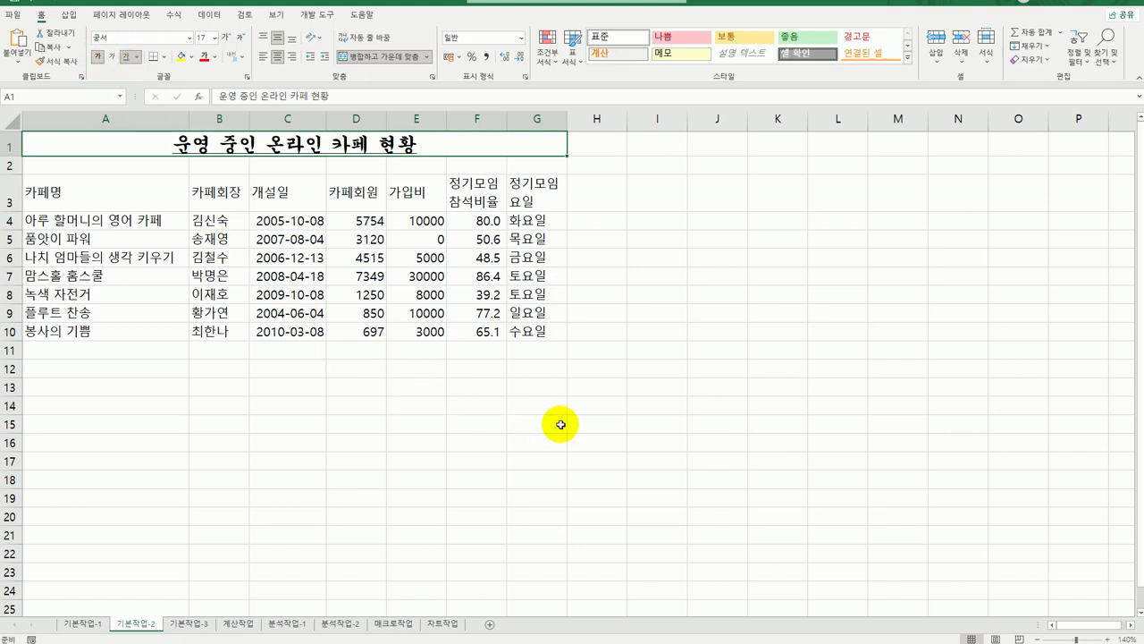
click(616, 393)
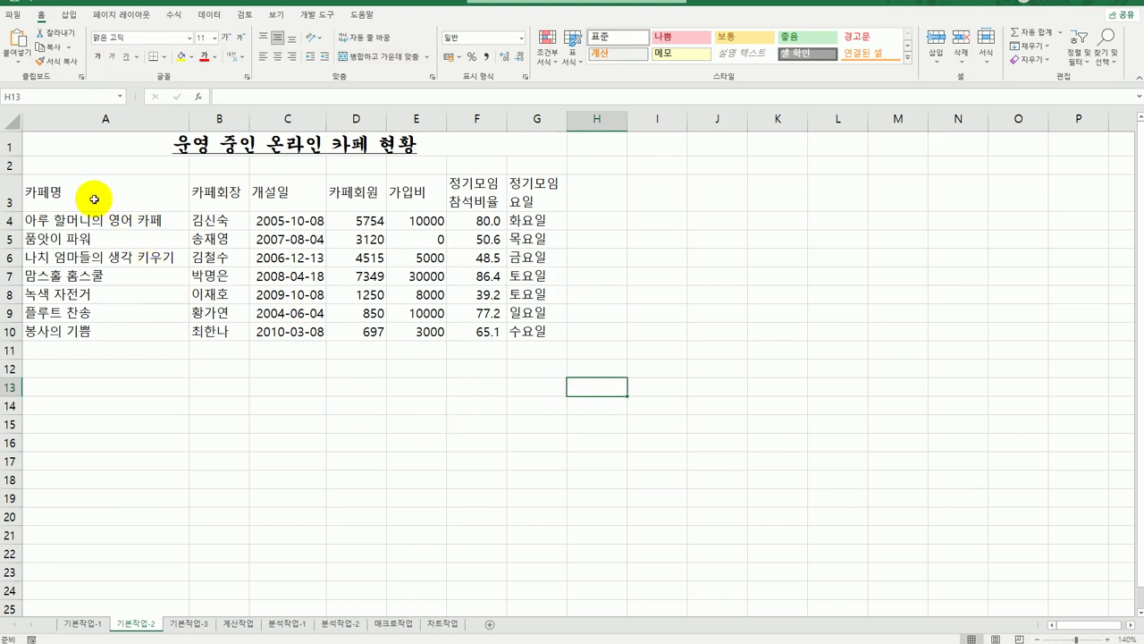
Step: Center the contents of A3:G3, A4:C10 and F4:G10 horizontally
drag(93, 198, 549, 197)
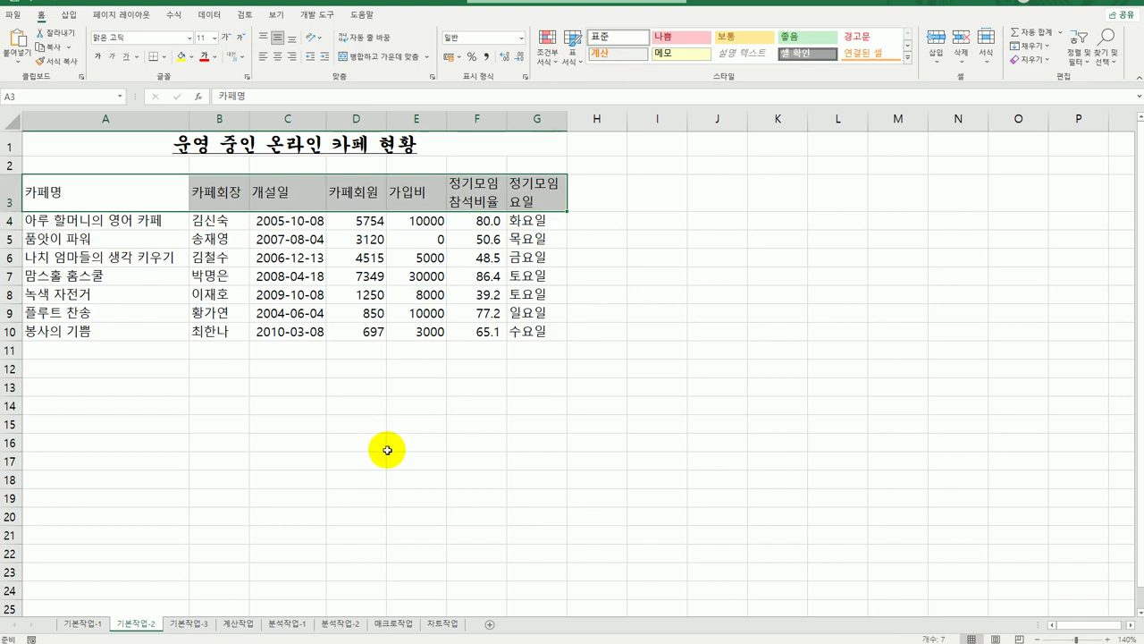
drag(96, 222, 277, 332)
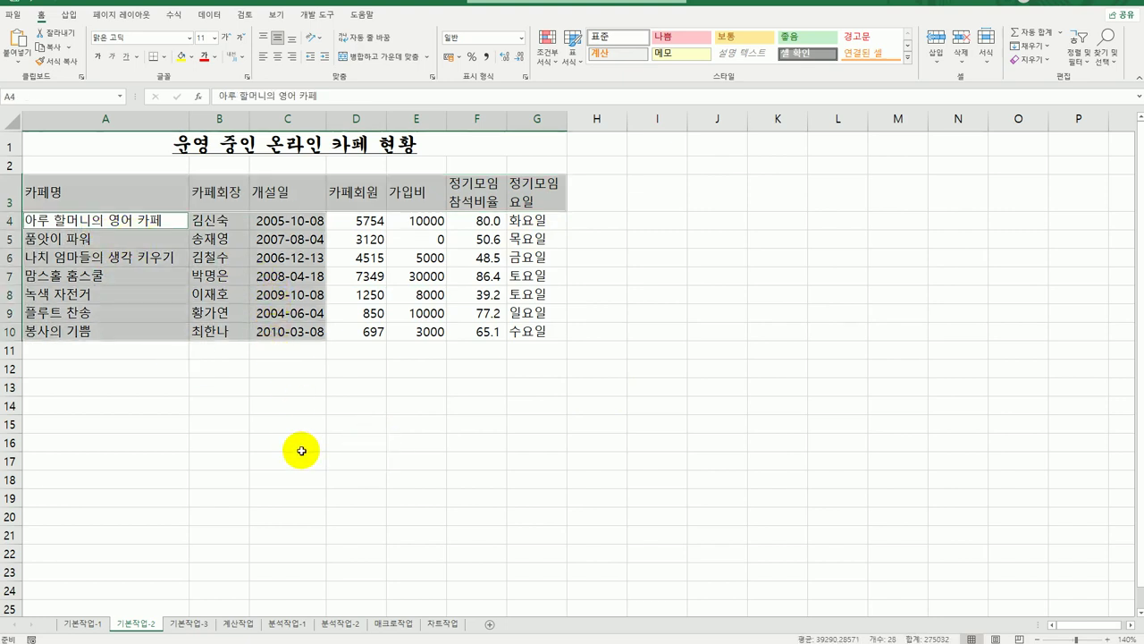
drag(487, 220, 526, 332)
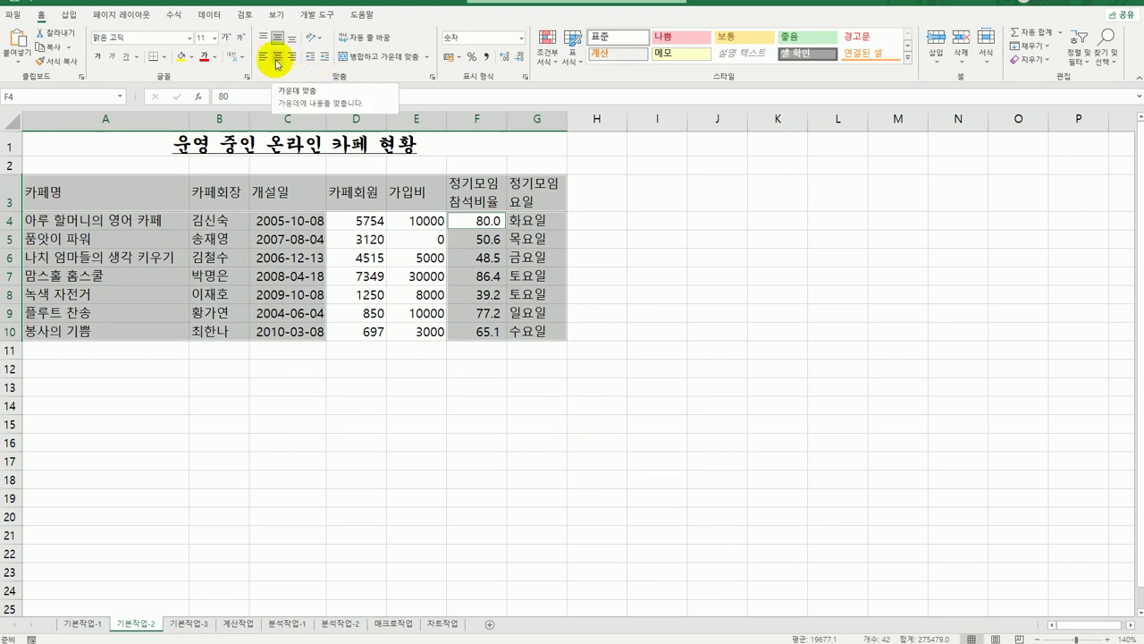
click(277, 59)
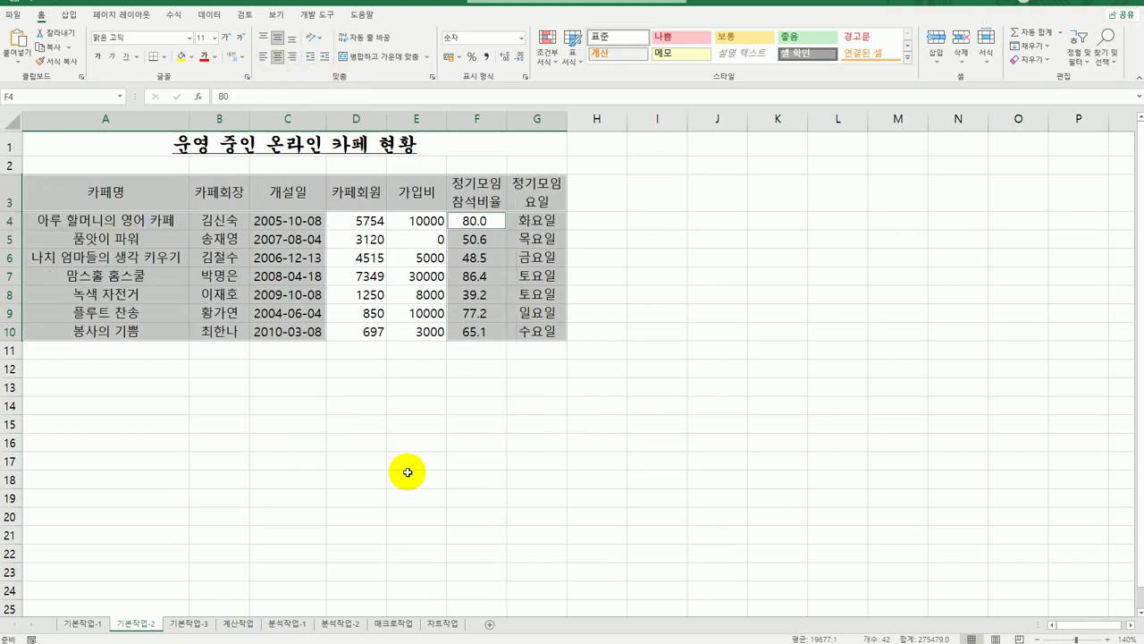
click(407, 472)
Step: Give the header row A3:G3 the standard purple font color and a standard yellow fill
drag(133, 196, 550, 205)
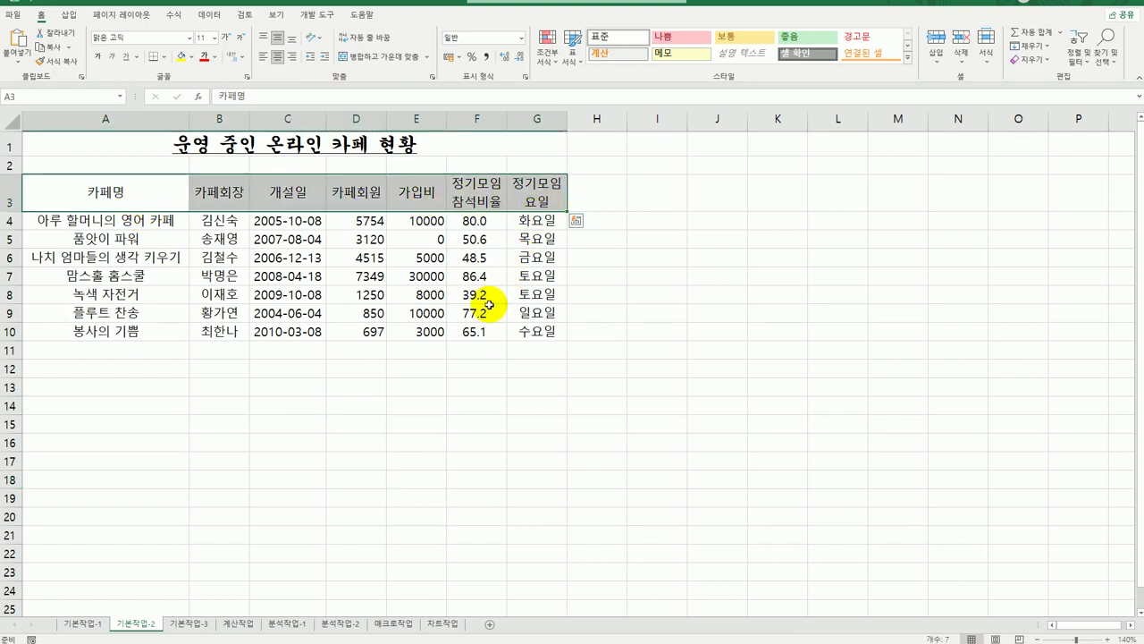
click(215, 57)
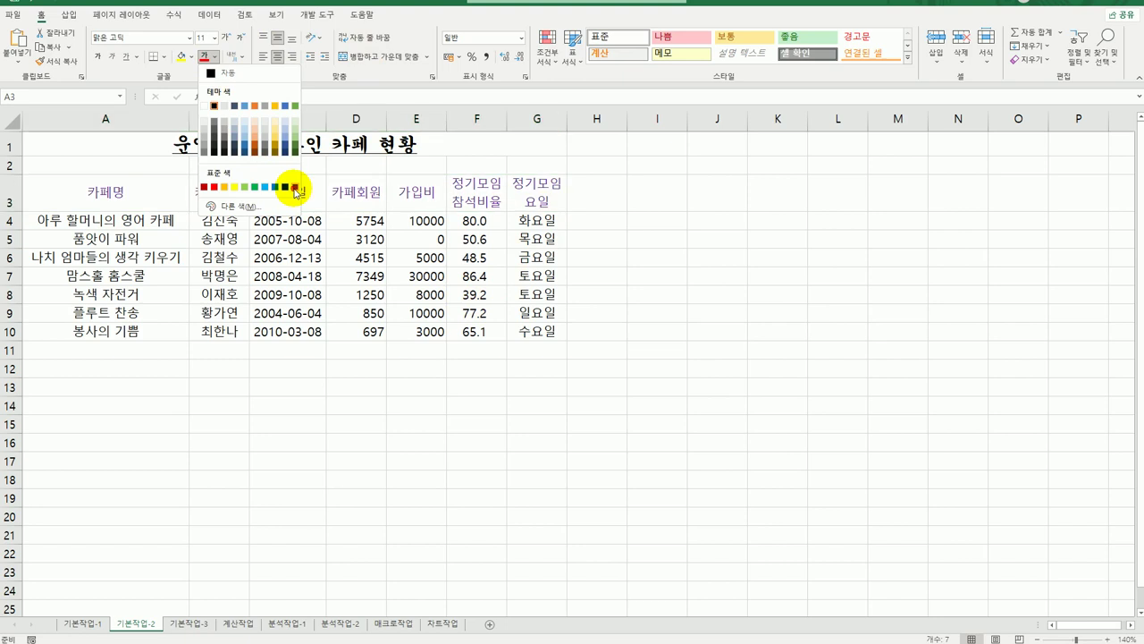
click(294, 187)
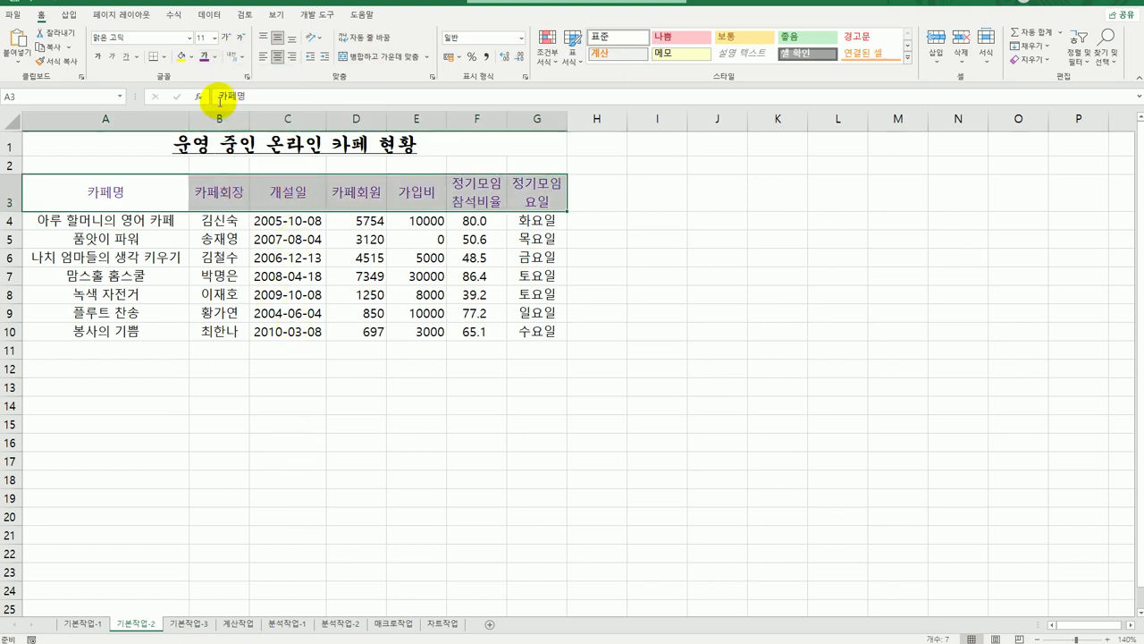
click(190, 56)
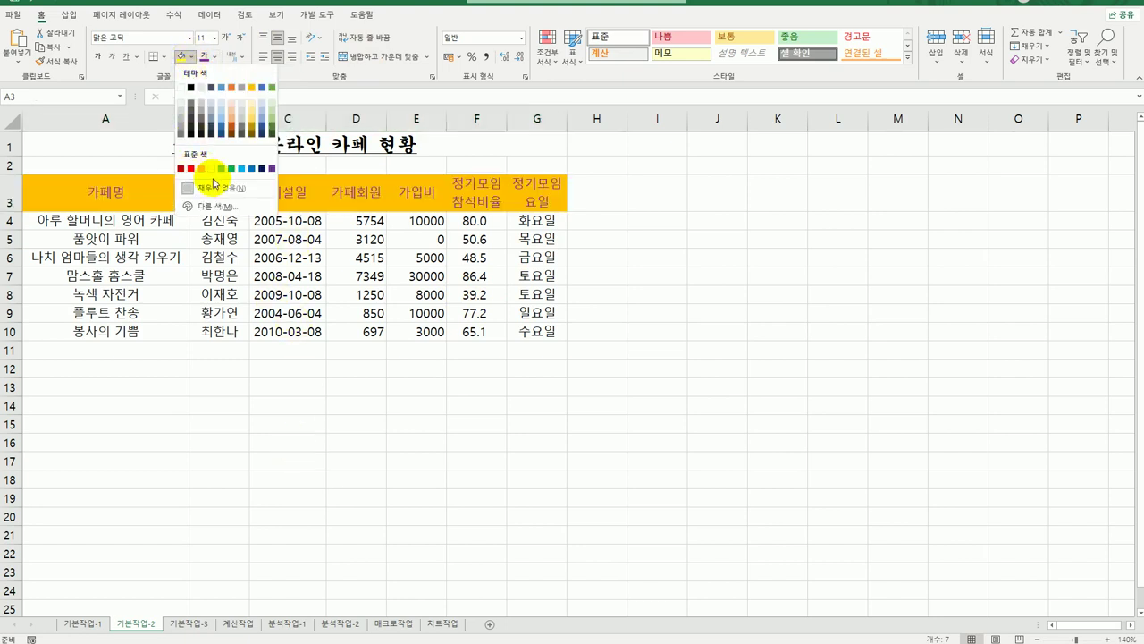
click(208, 168)
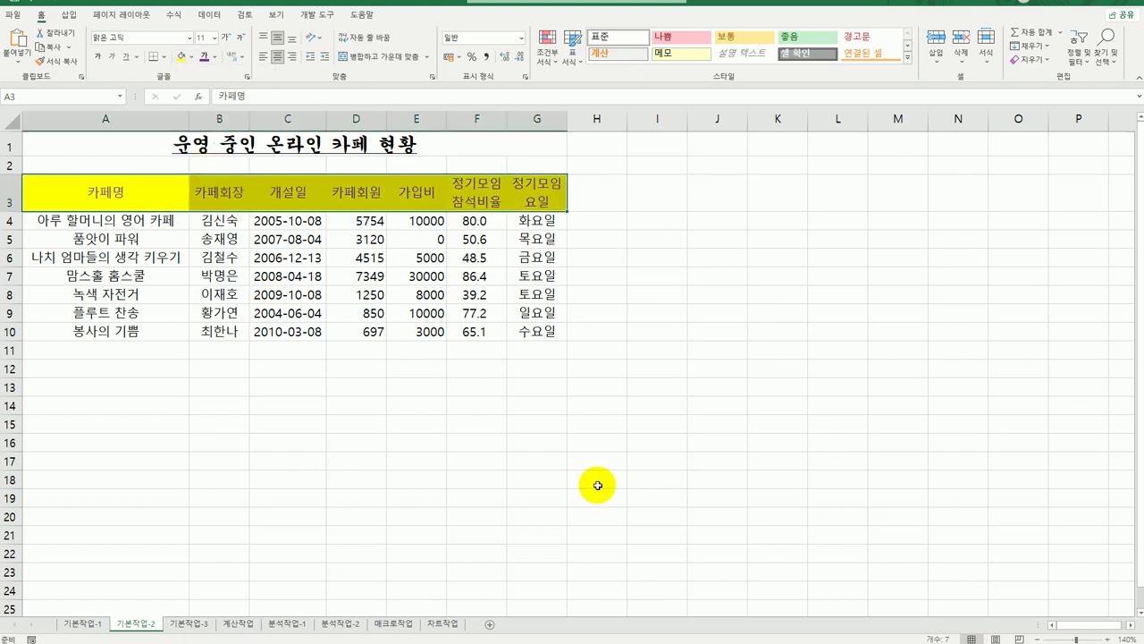
click(627, 489)
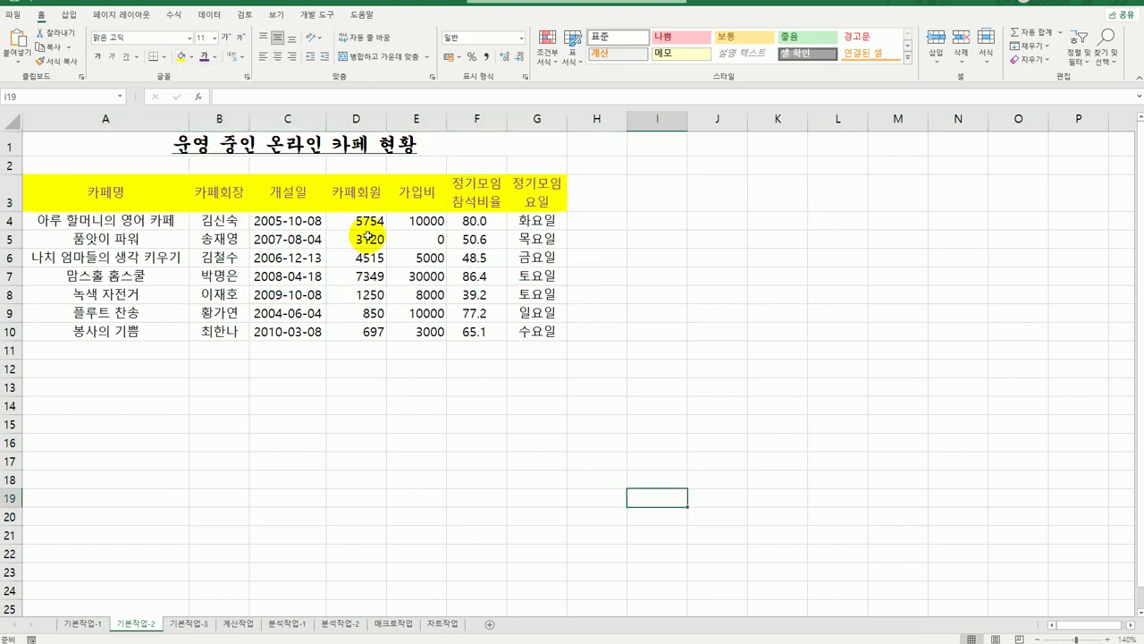
Step: Apply the custom number format 0.0"%" to the attendance rates in F4:F10
drag(472, 220, 475, 331)
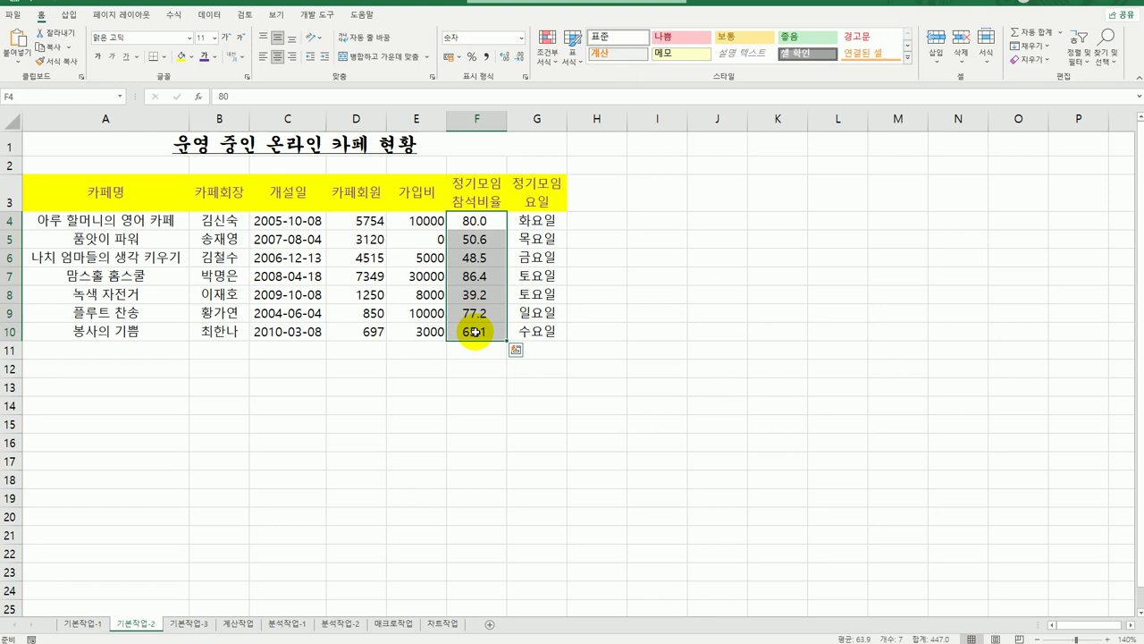
right_click(469, 220)
click(546, 474)
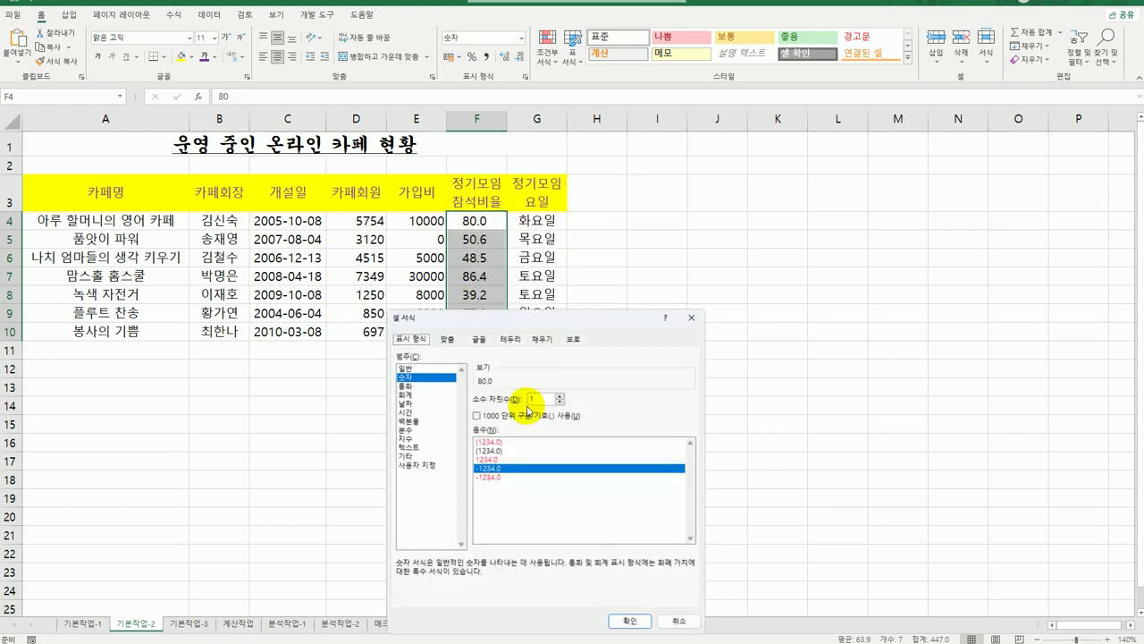
drag(537, 317, 755, 176)
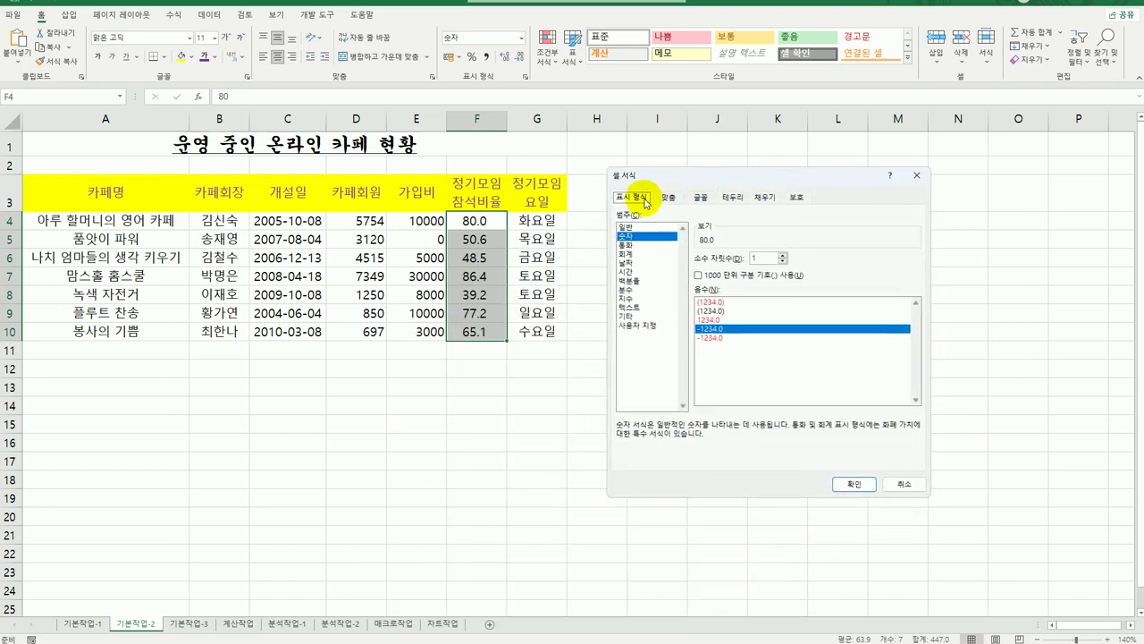
click(639, 326)
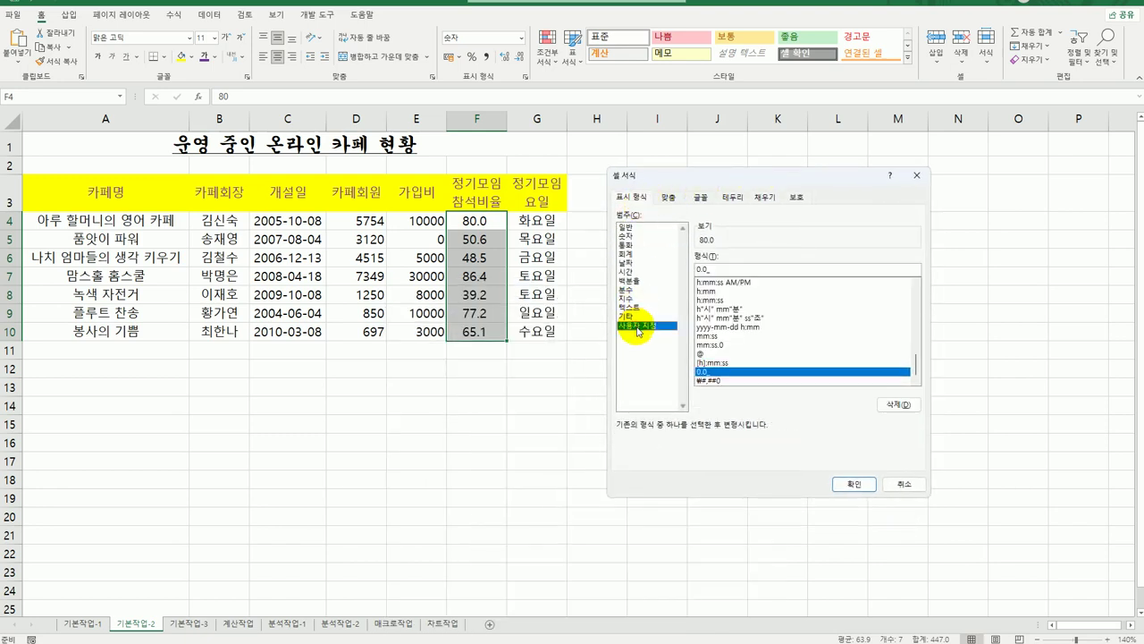
click(735, 270)
drag(735, 270, 696, 266)
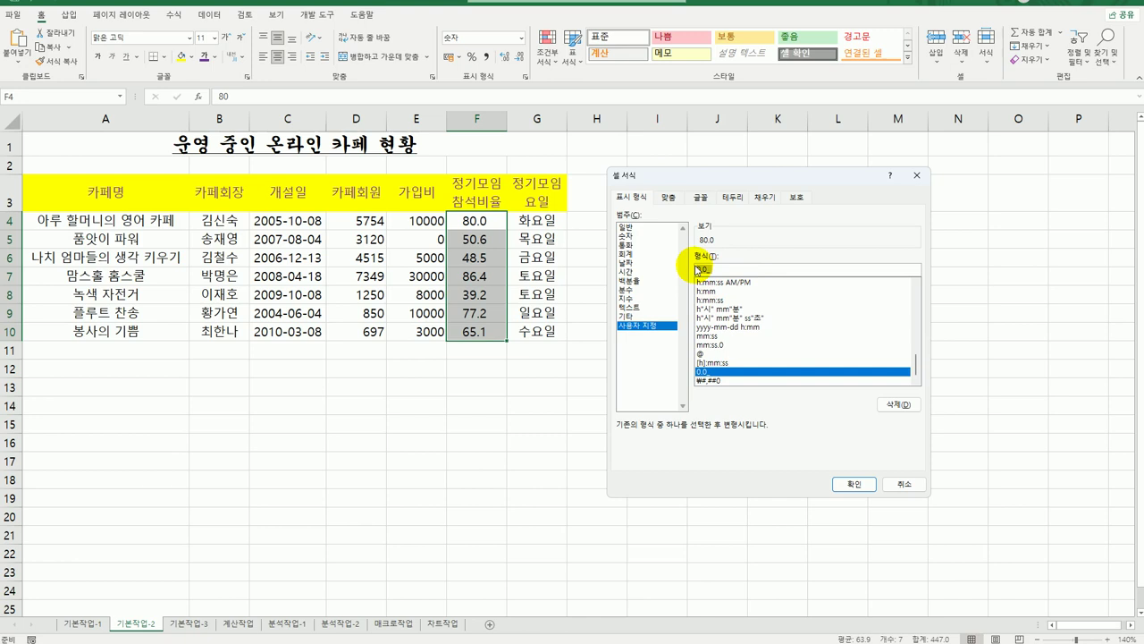
text(0.0)
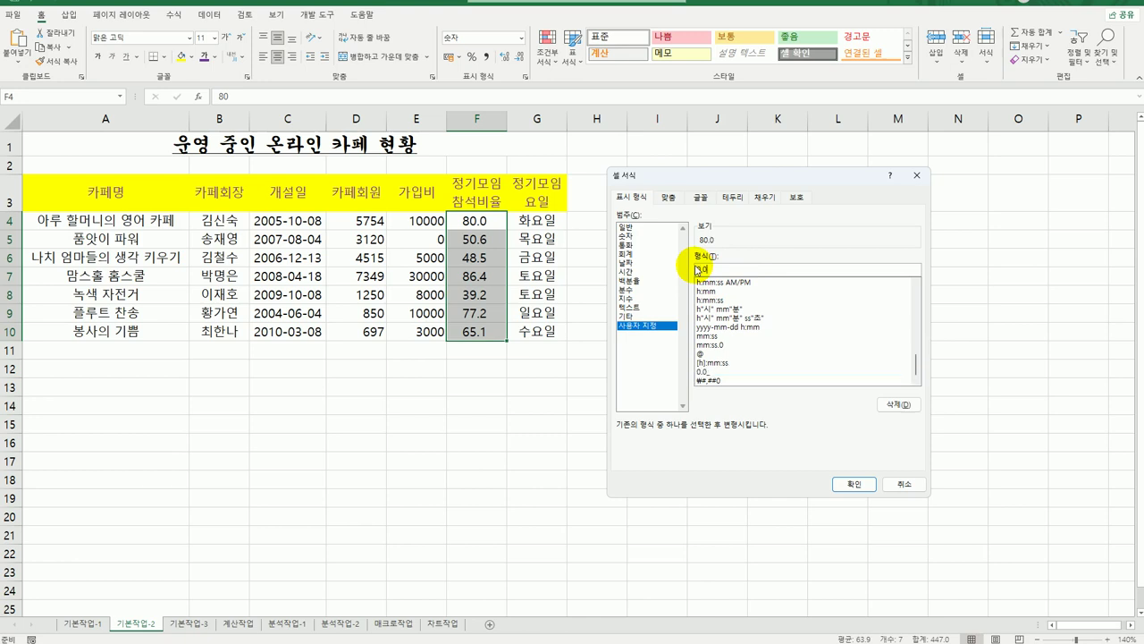
text(%)
key(BackSpace)
text("%")
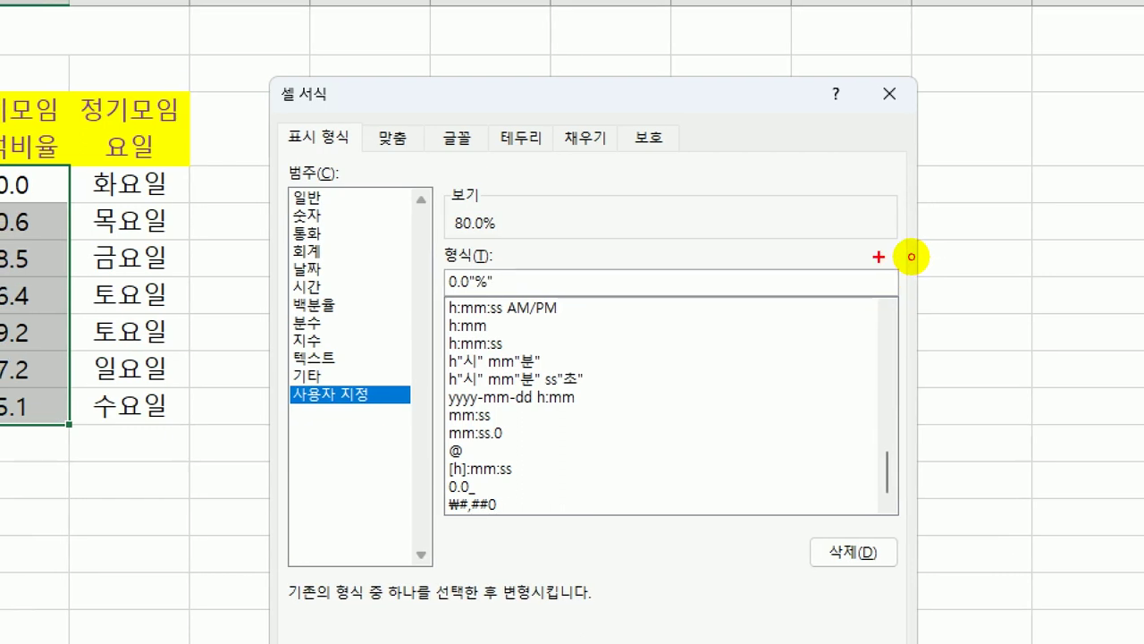
mouse_move(529, 298)
mouse_down()
mouse_move(474, 303)
mouse_move(445, 259)
mouse_up()
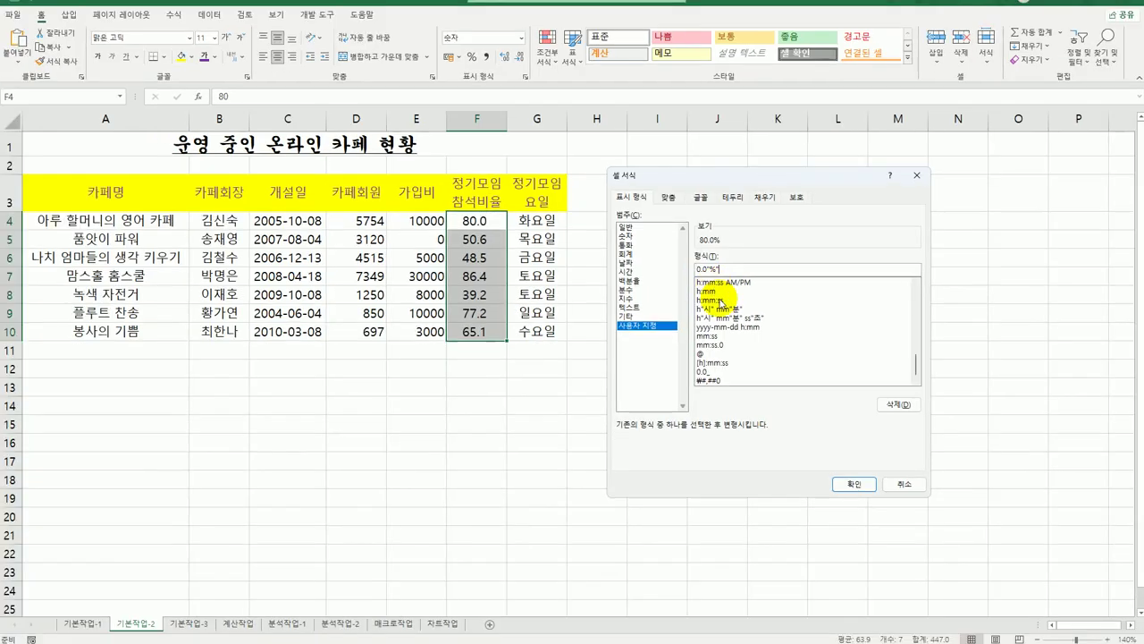
click(854, 484)
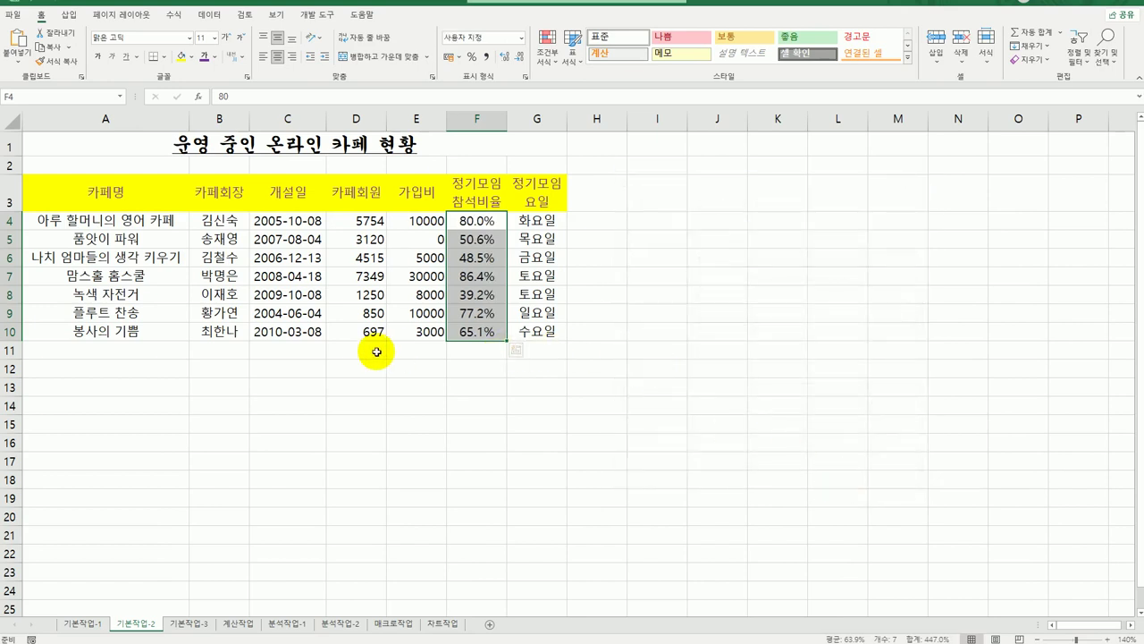
Step: Insert a memo on cell D7 and replace its default text with "가장 많은 회원수"
click(358, 281)
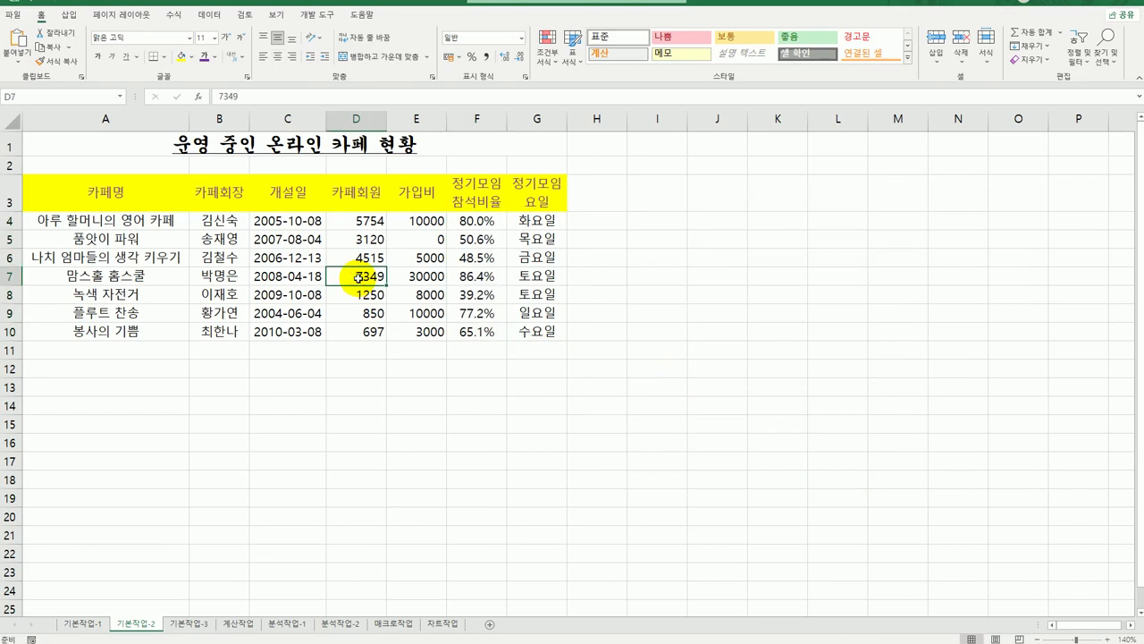
right_click(357, 277)
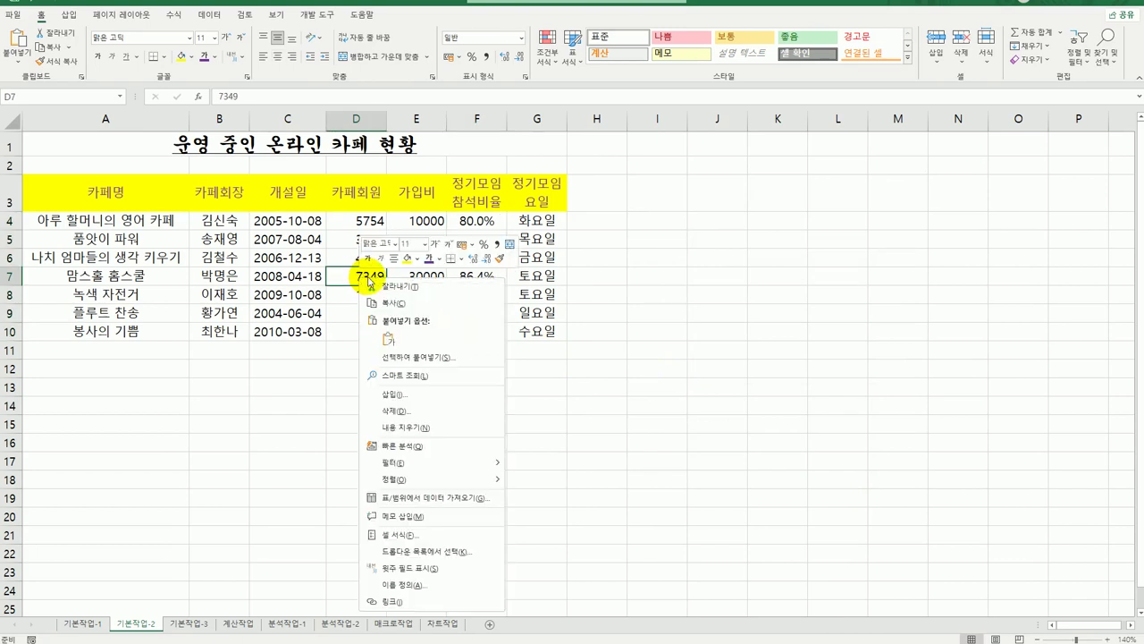
click(432, 517)
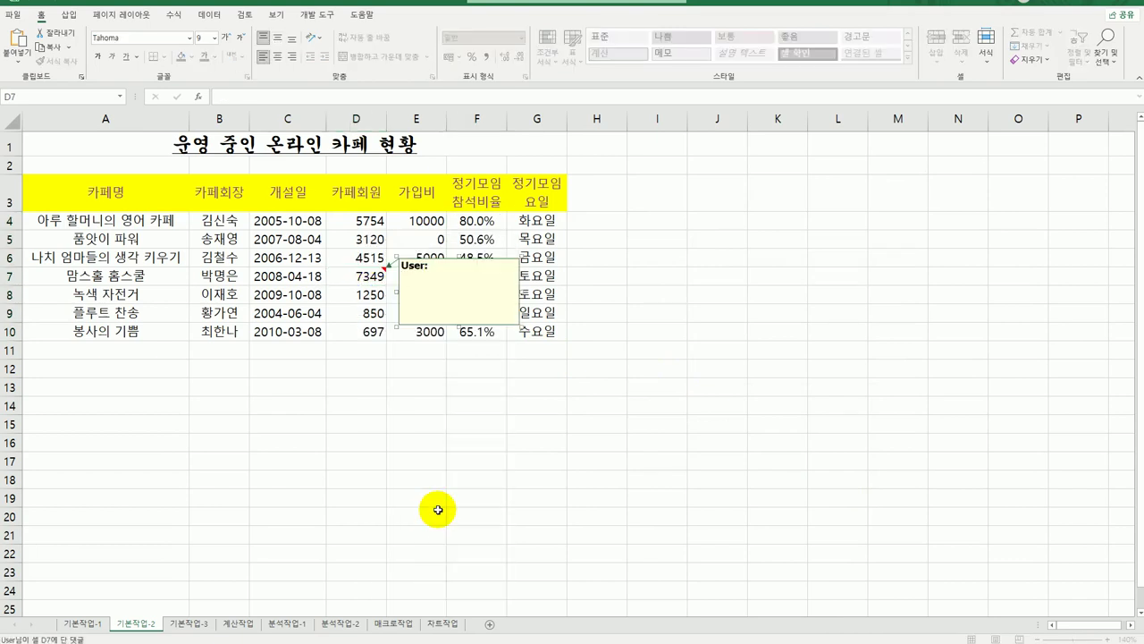
key(ctrl+a)
key(BackSpace)
text(가장 많은 ㅎ회원수)
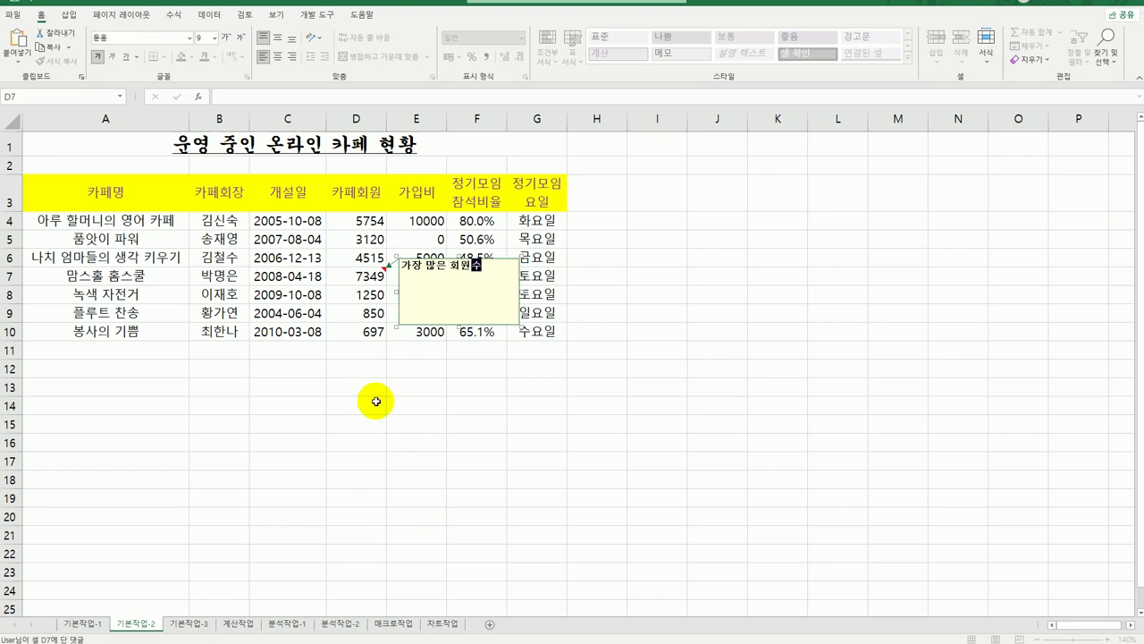
Step: Set the memo on cell D7 to stay displayed at all times
click(365, 275)
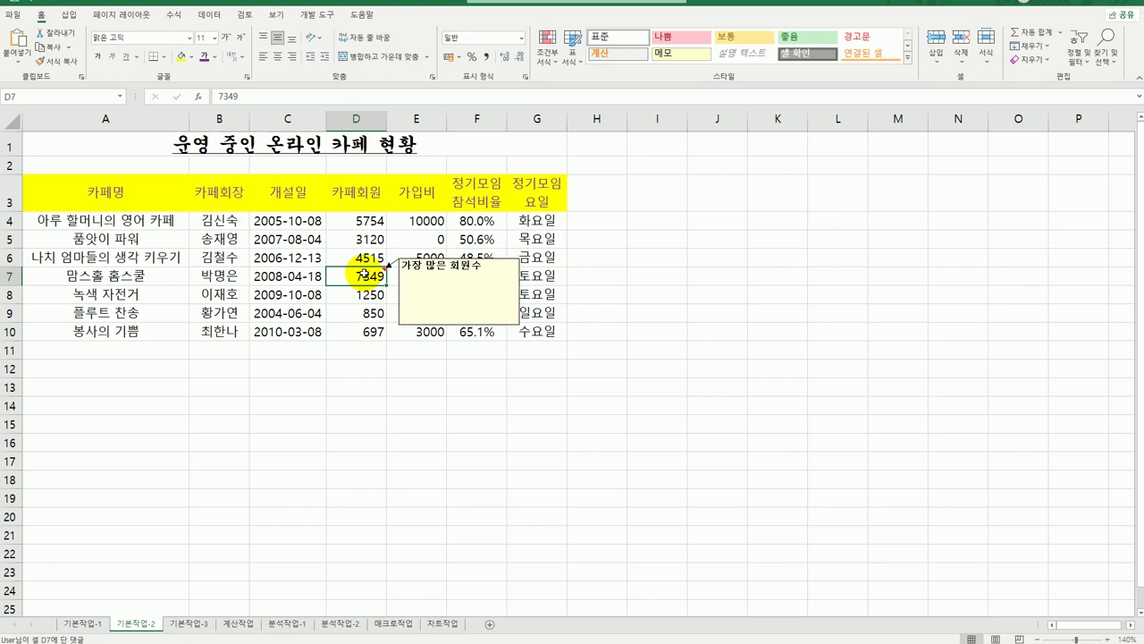
right_click(365, 275)
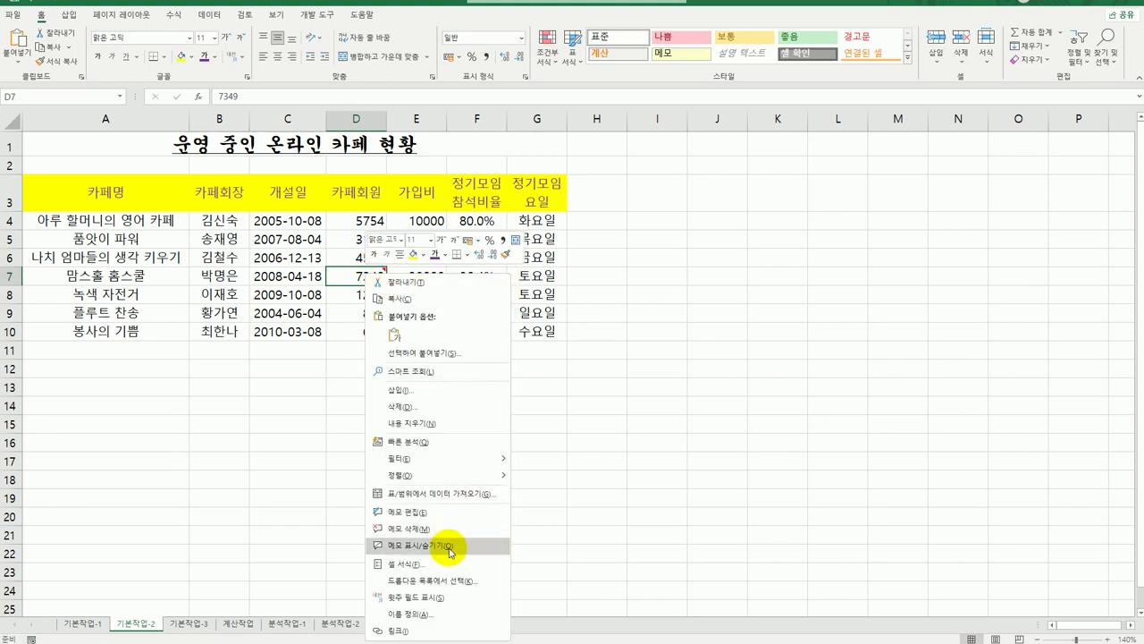
click(450, 547)
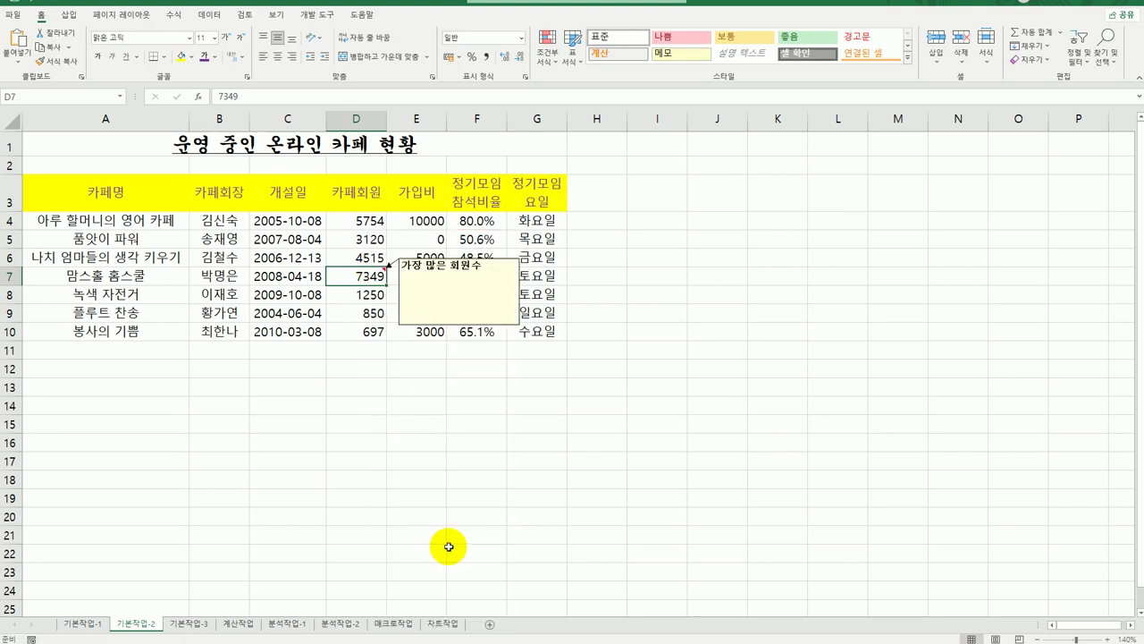
Step: Turn on automatic sizing in the alignment format of the D7 memo
click(457, 266)
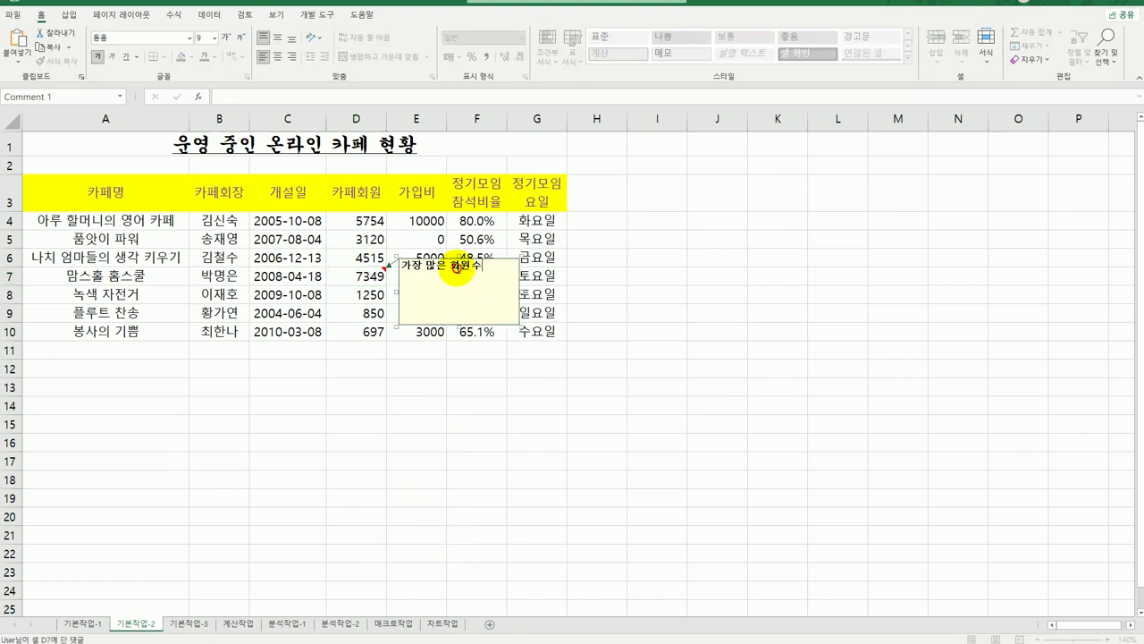
click(452, 260)
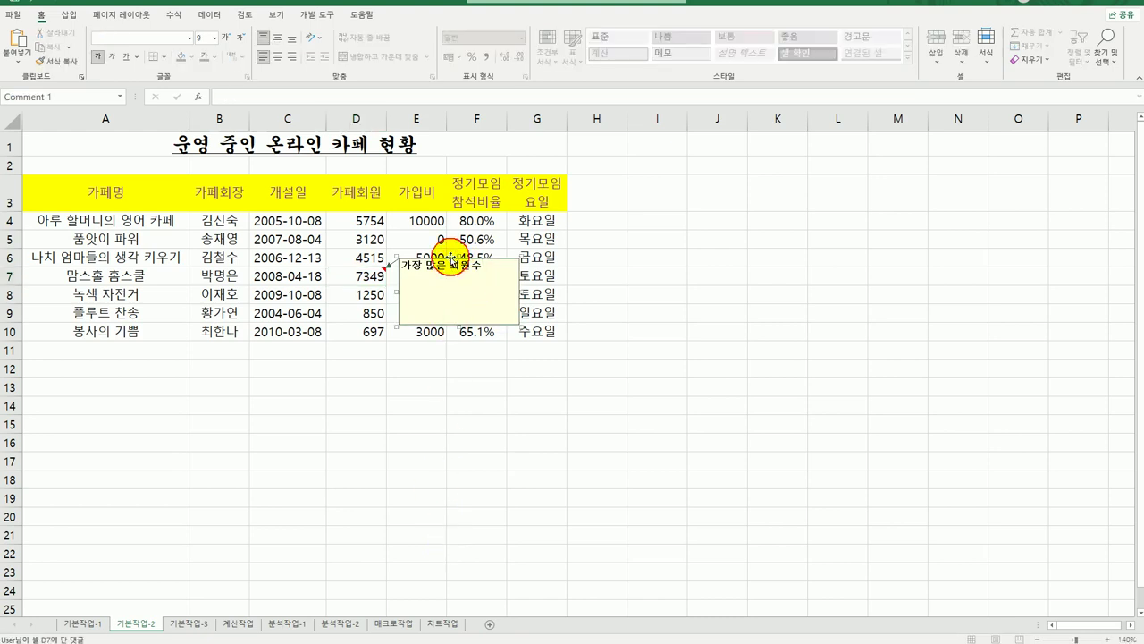
right_click(452, 259)
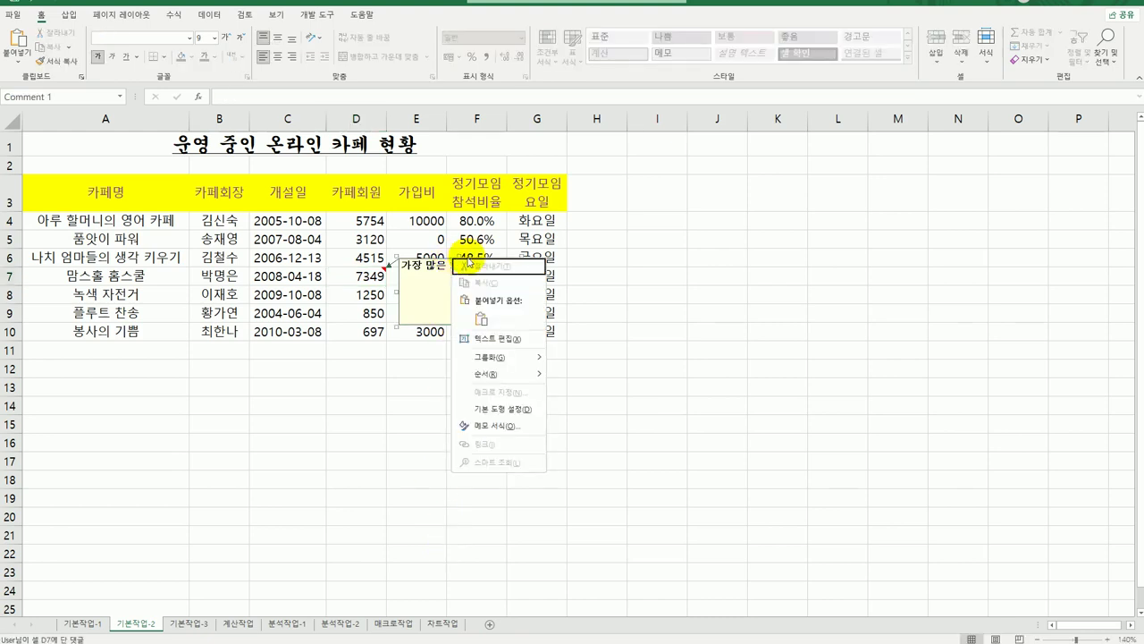
click(510, 435)
drag(486, 114, 694, 179)
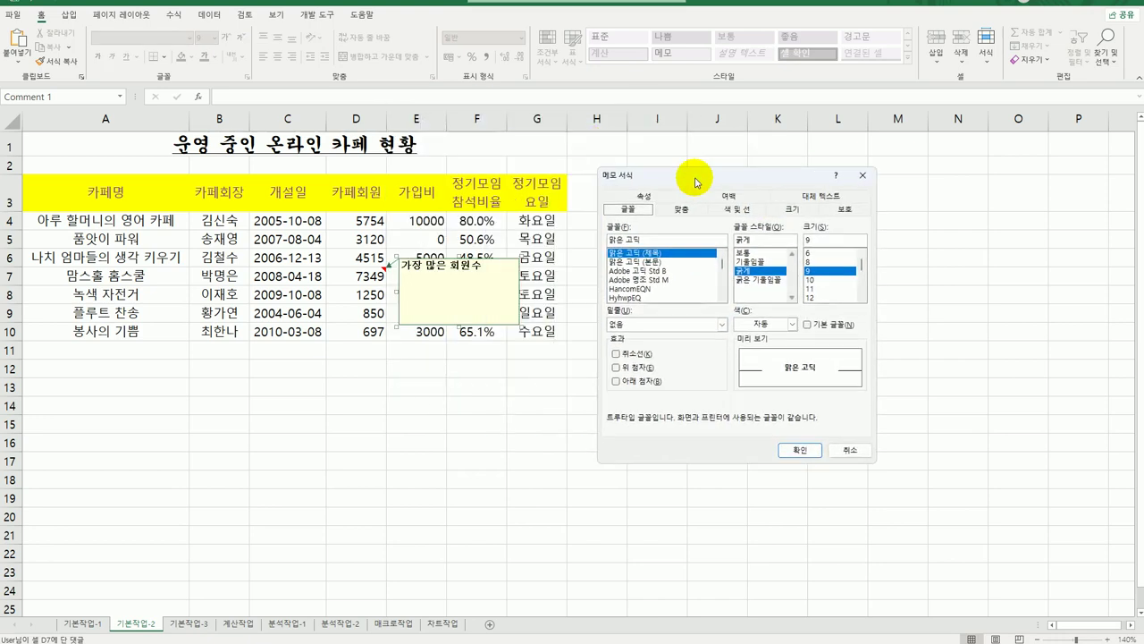
click(680, 209)
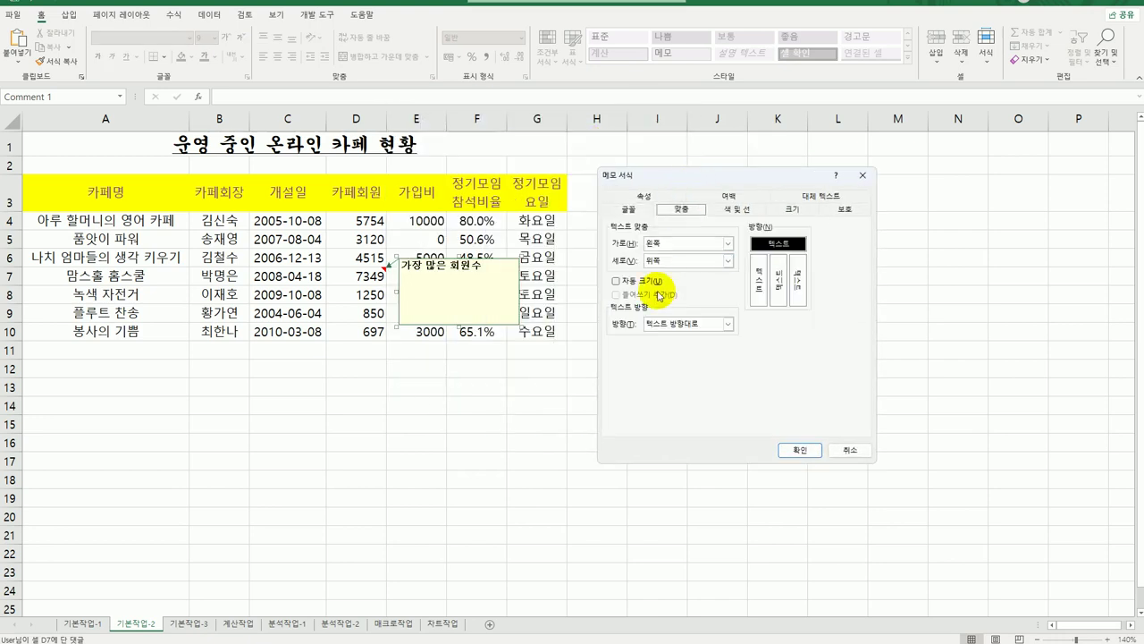
click(637, 282)
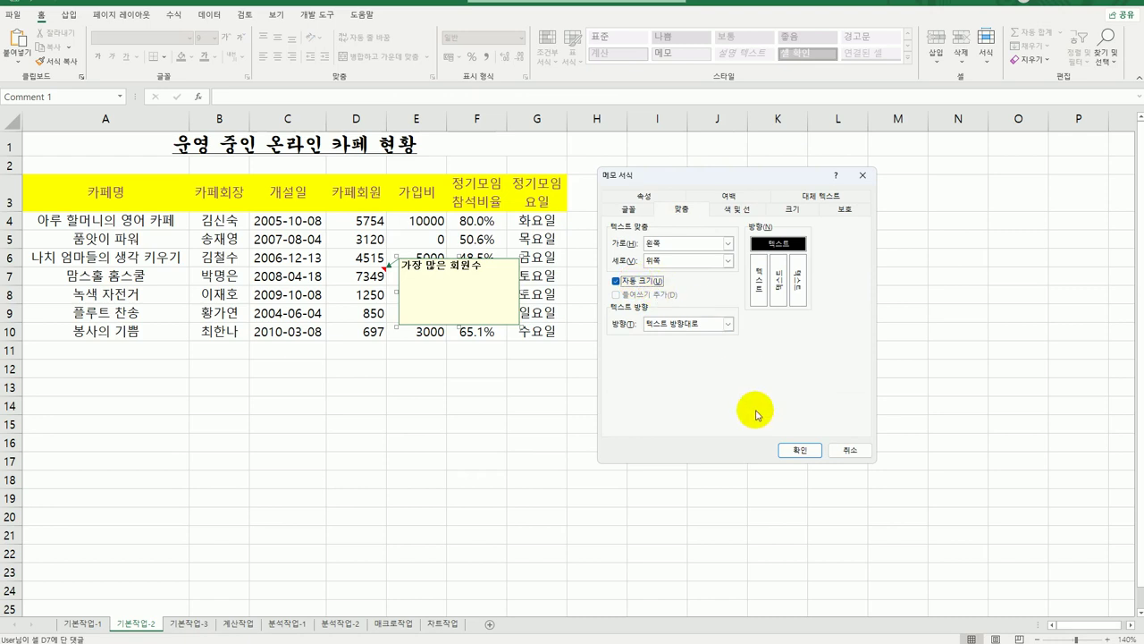
click(798, 449)
click(731, 490)
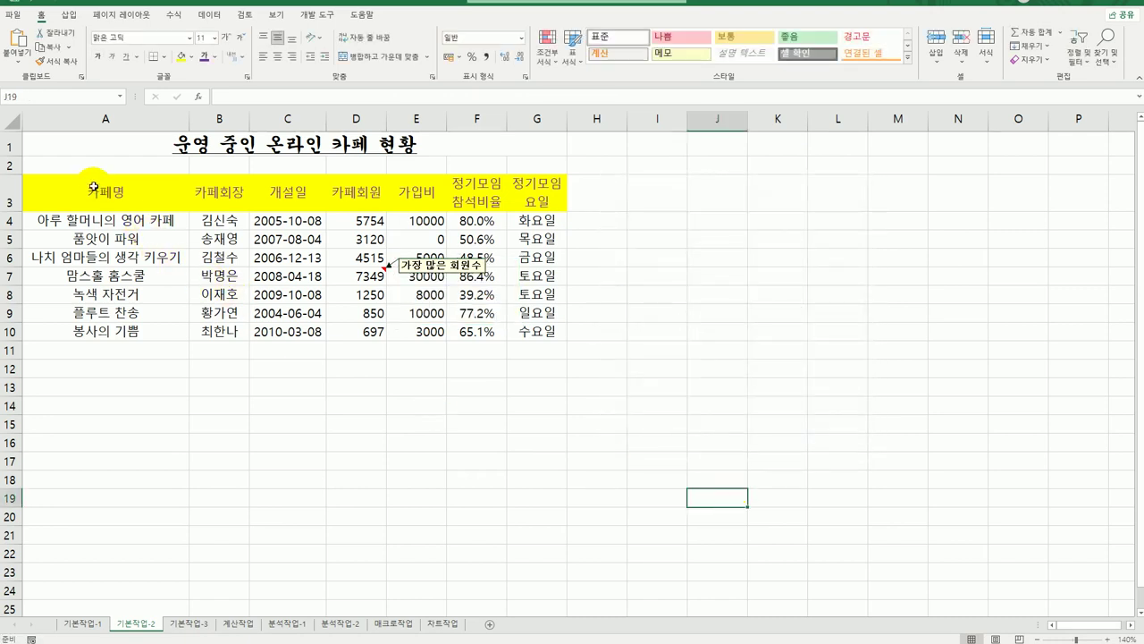
Step: Apply all borders to the table range A3:G10
drag(96, 189, 528, 328)
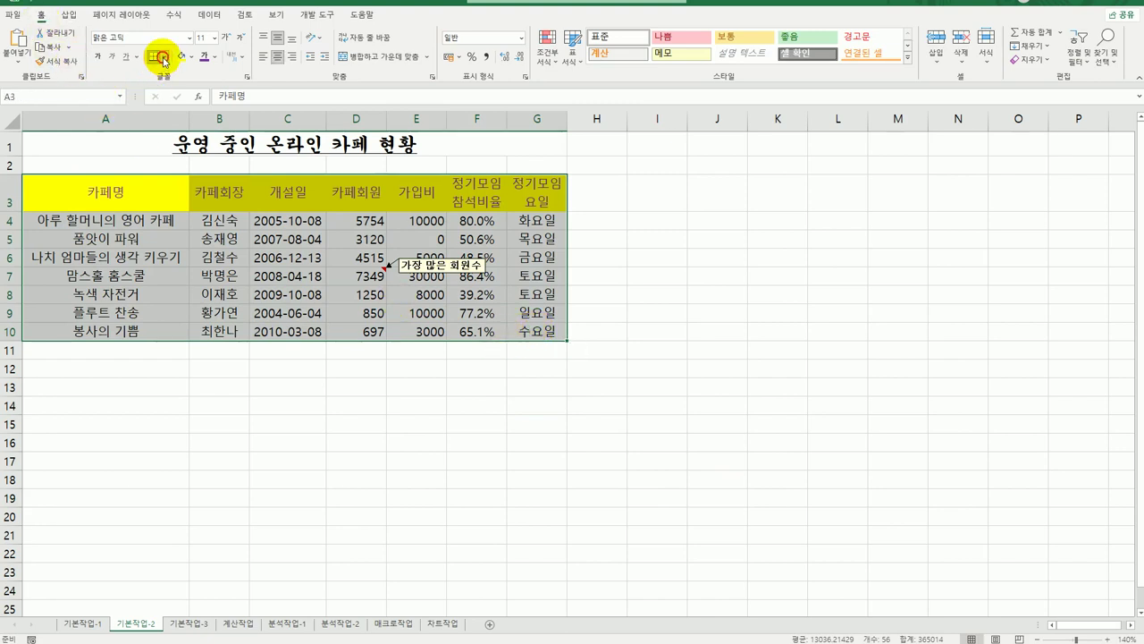
click(163, 56)
click(176, 175)
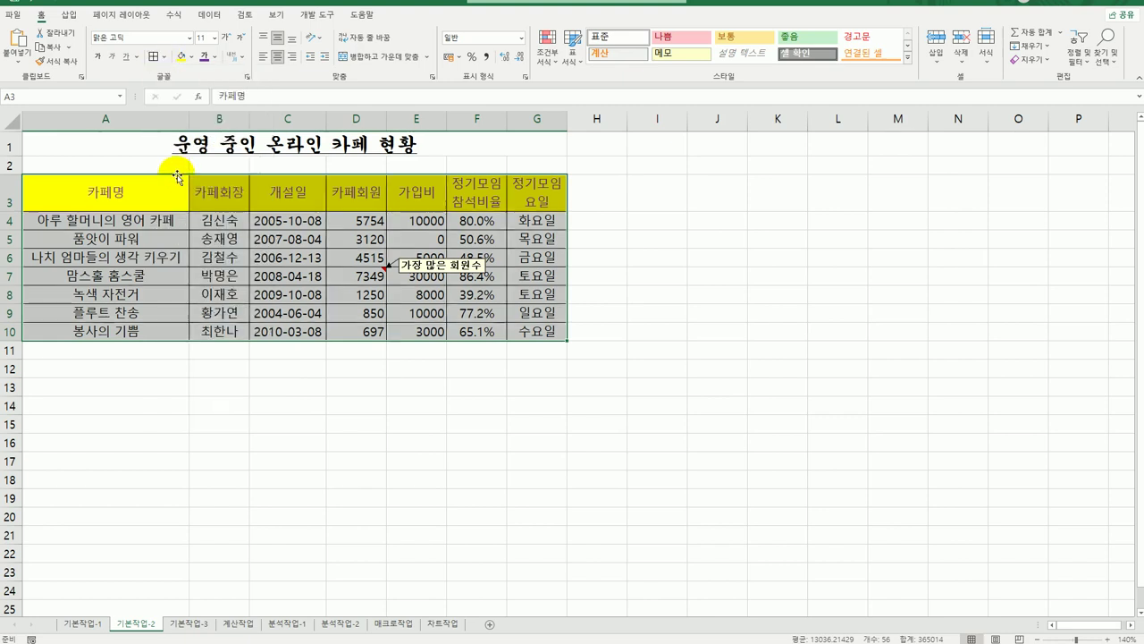
click(638, 476)
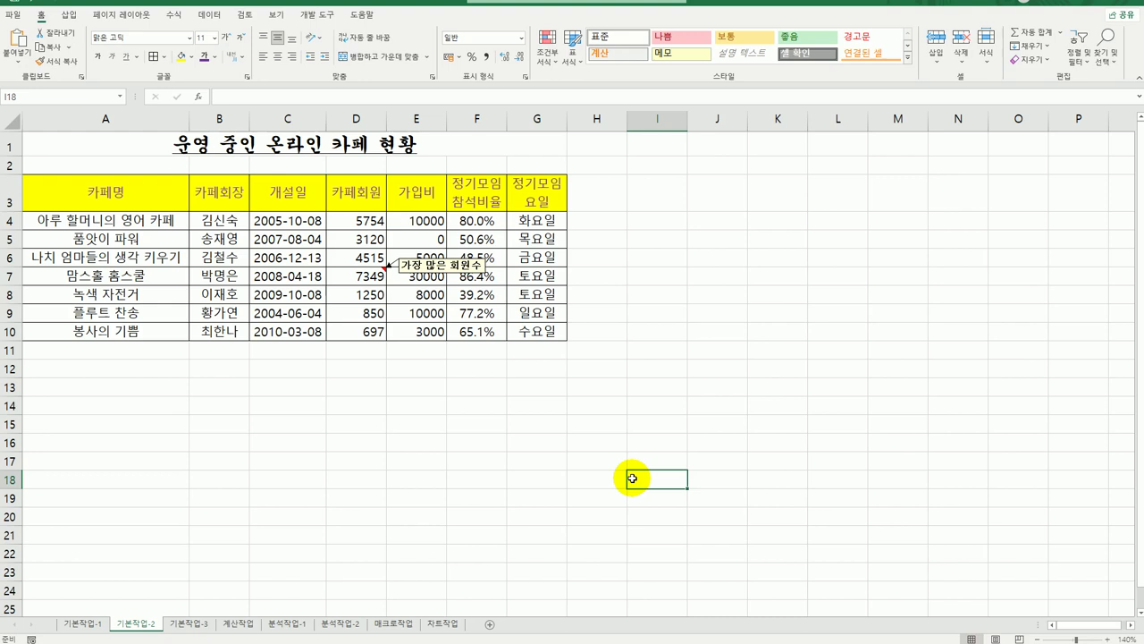
Step: On the 기본작업-3 sheet, start a new formula-based conditional formatting rule for B5:H13
click(204, 623)
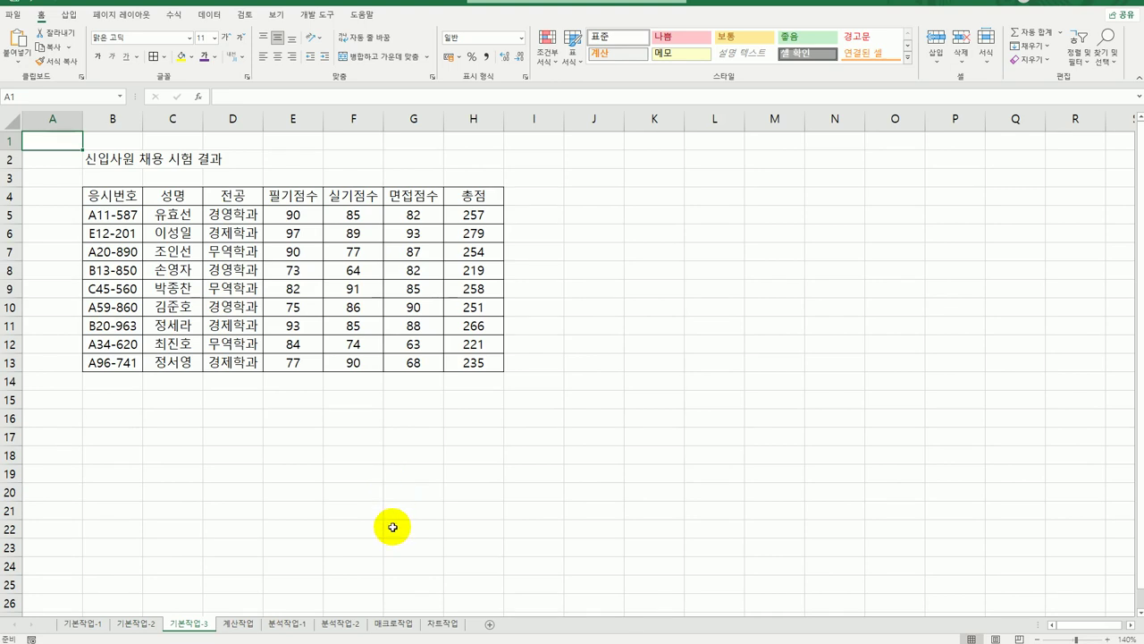
drag(119, 216, 449, 362)
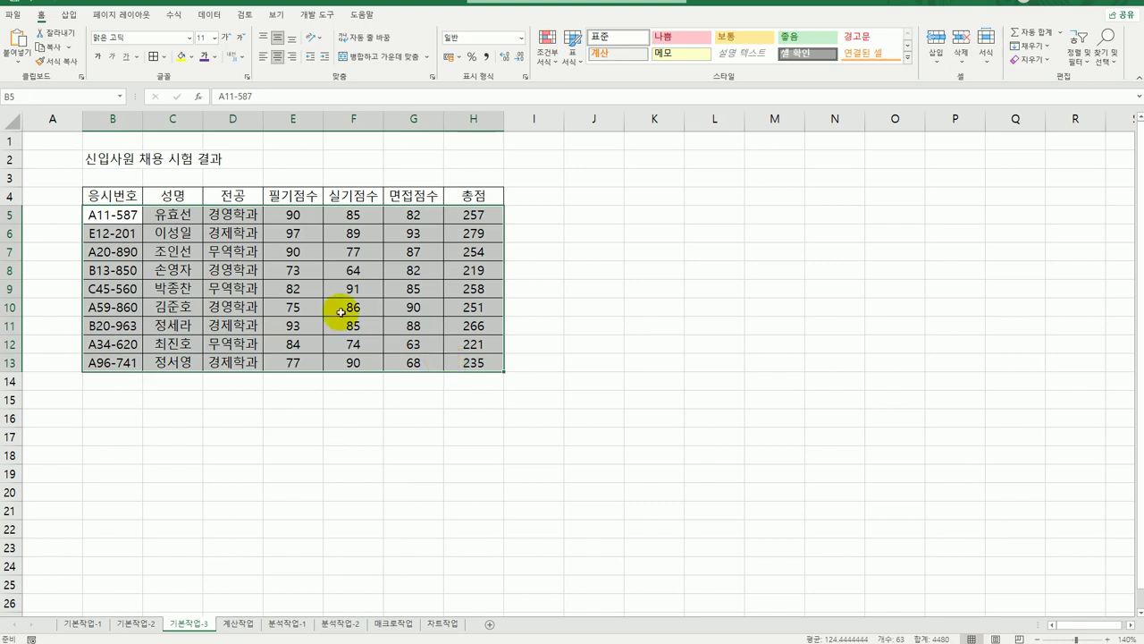
click(42, 16)
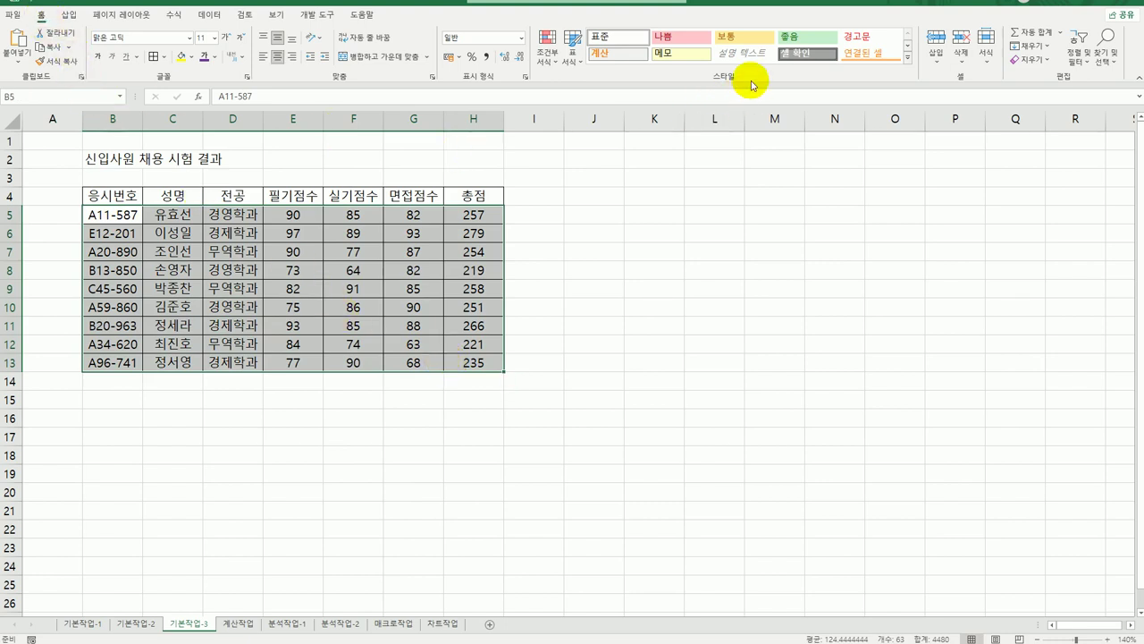
click(548, 59)
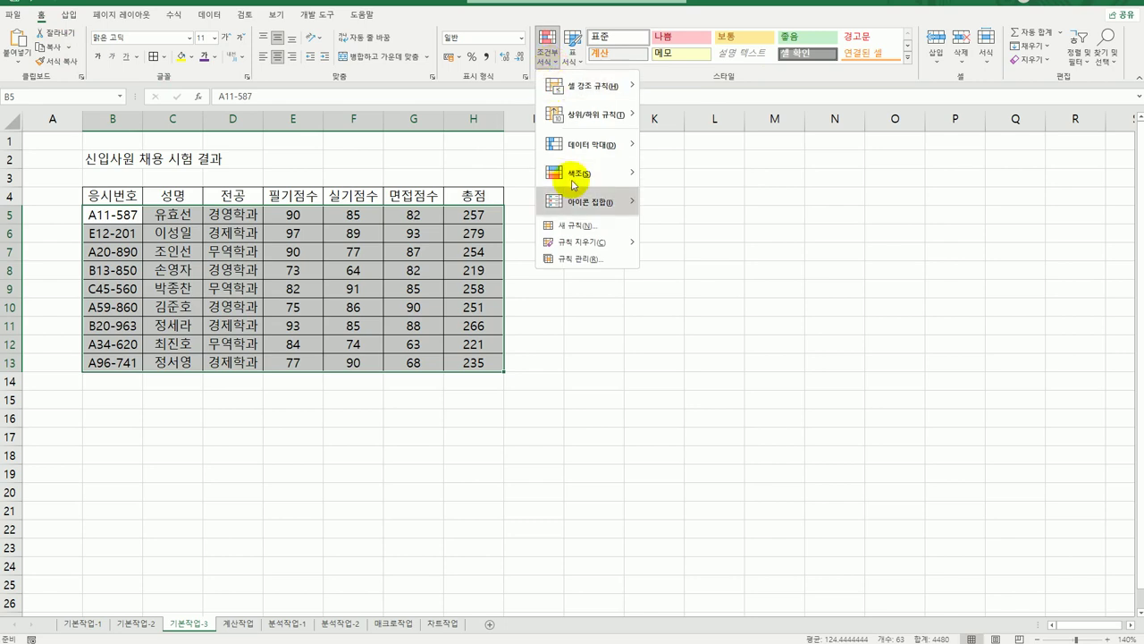
click(580, 226)
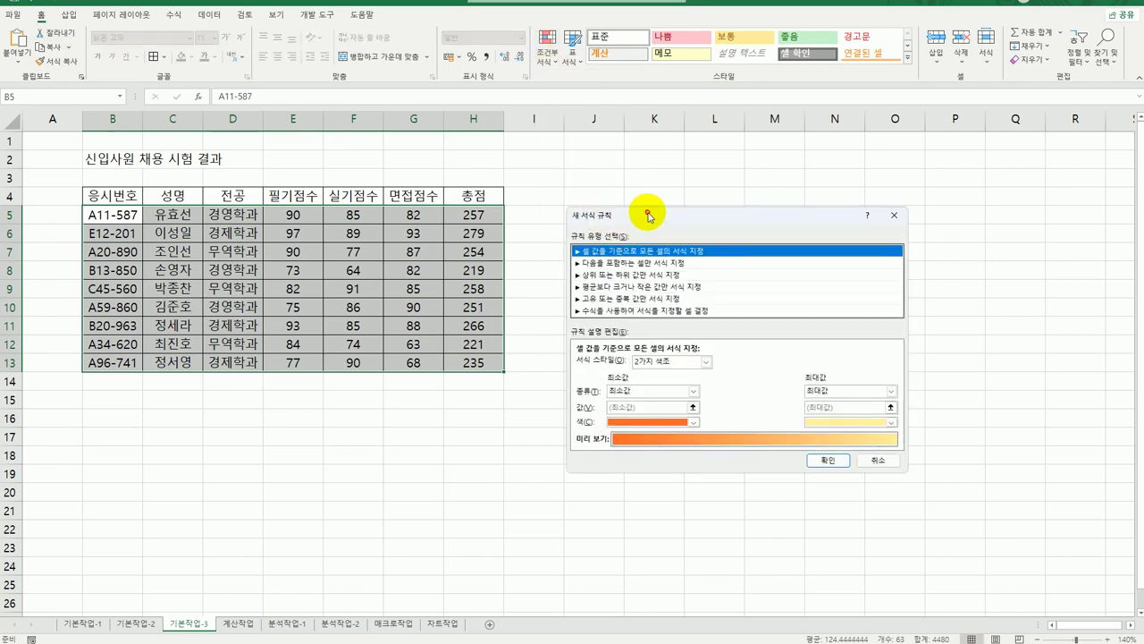
drag(649, 214, 635, 158)
click(608, 257)
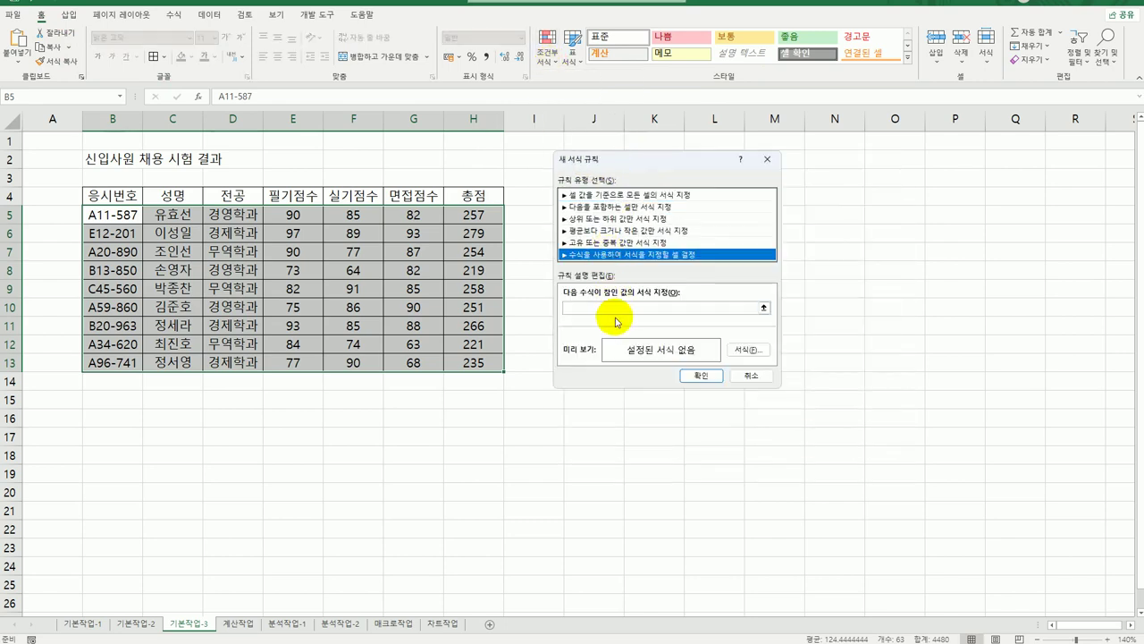
Step: Begin the rule's OR formula with the condition $D5="경영학과", fixing only the column of the major reference
click(636, 307)
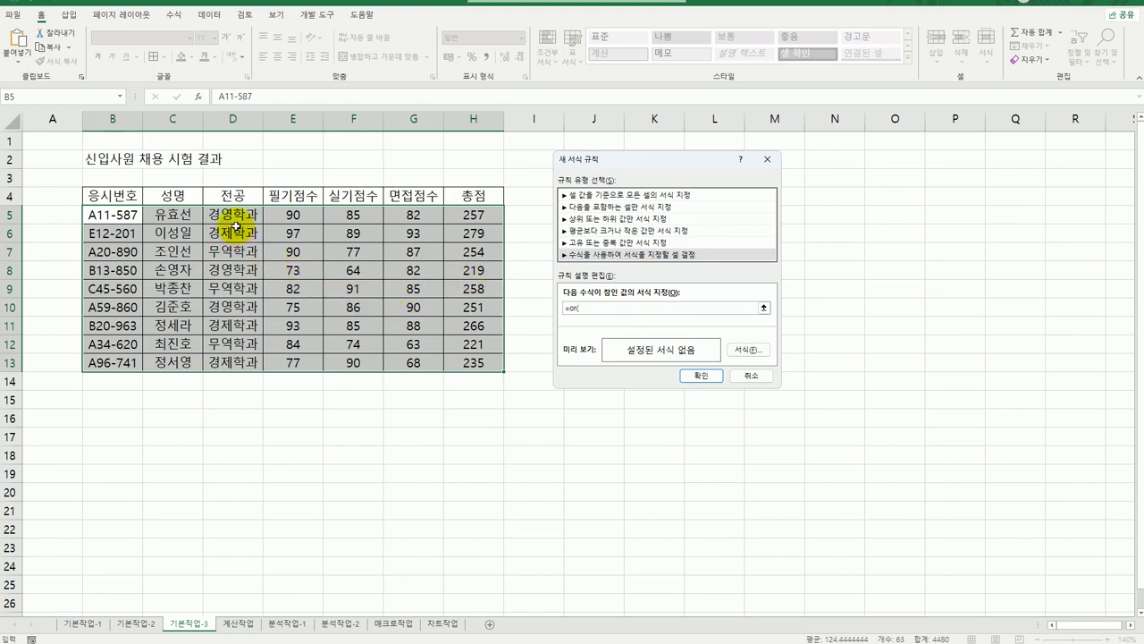
click(233, 216)
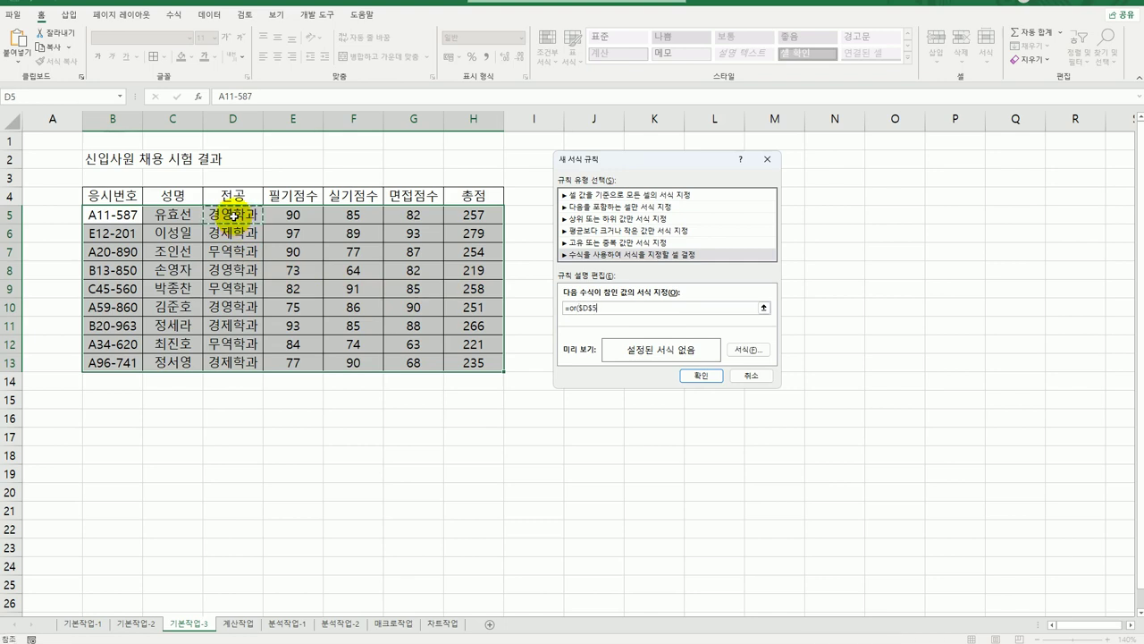
key(F4)
key(F4)
text(="경영학과)
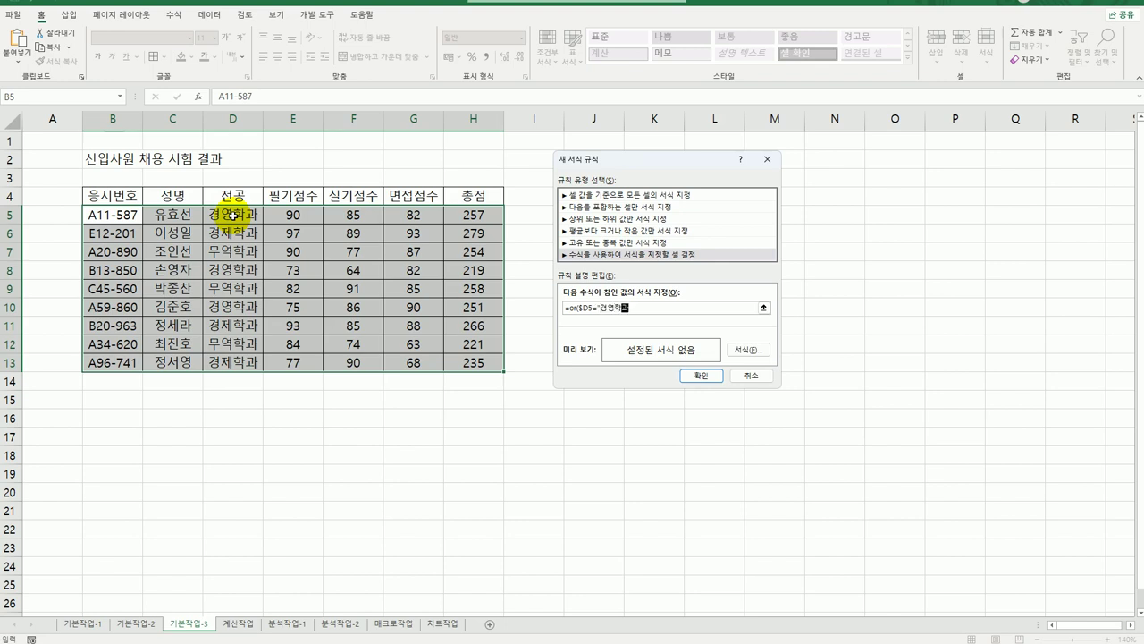
text(",)
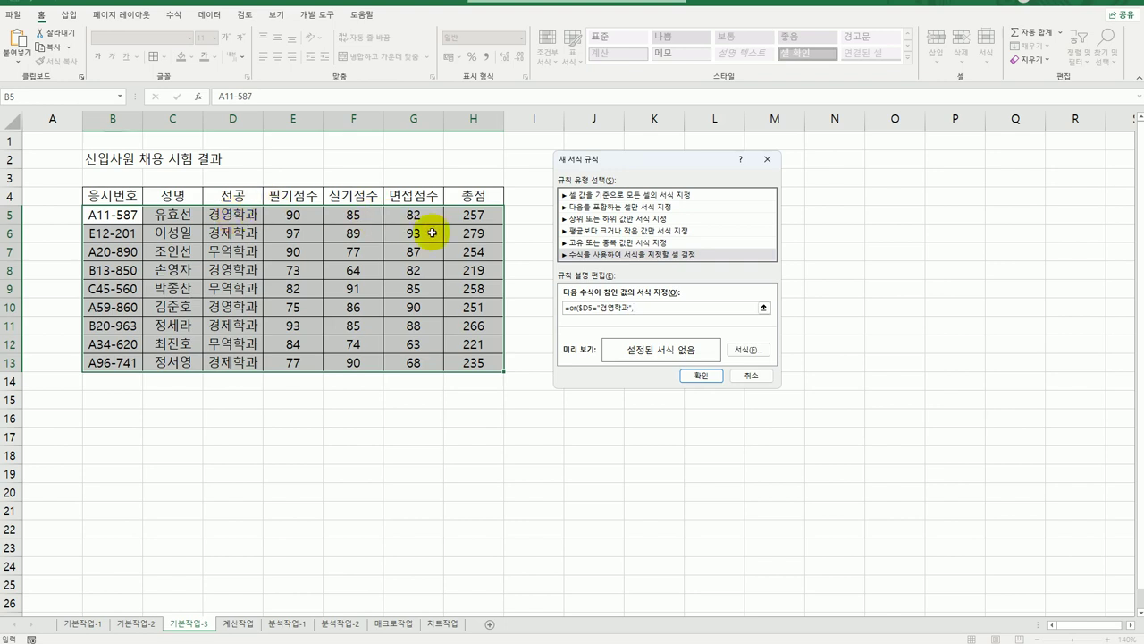
Step: Complete the OR formula with the second condition $H5>=260, fixing only the column of the total score reference
click(472, 215)
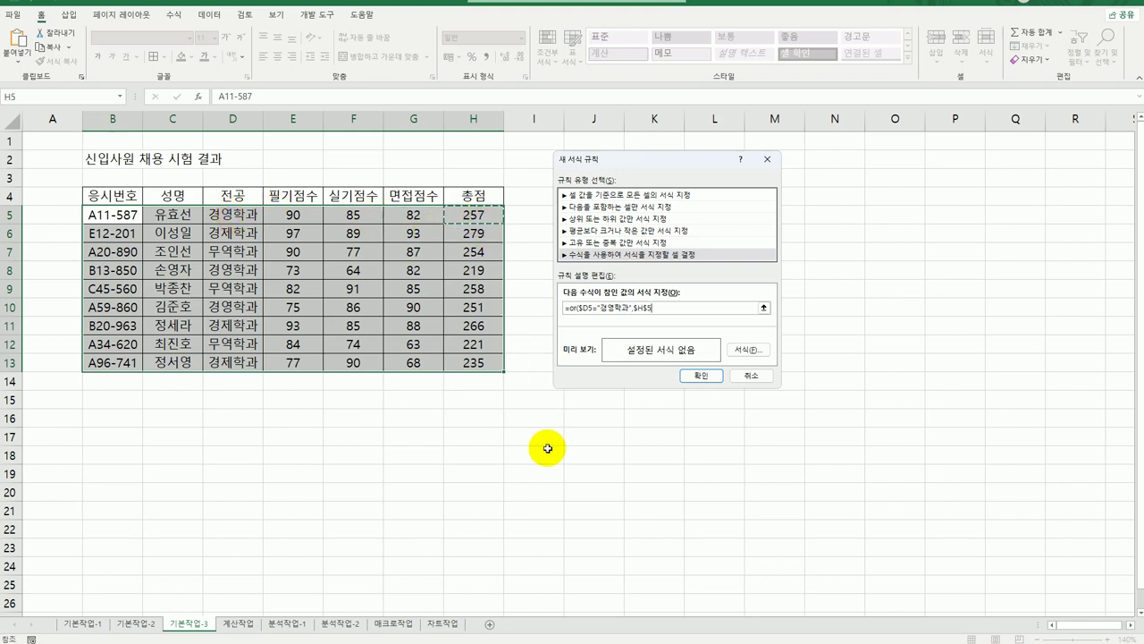
key(F4)
key(F4)
text(>)
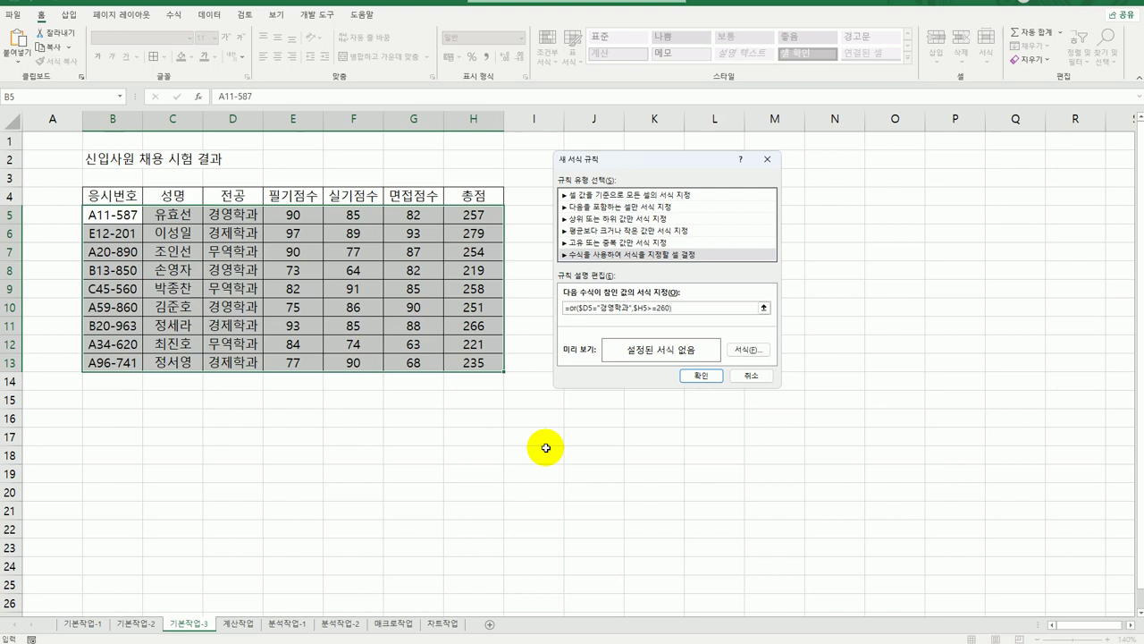
text(=260))
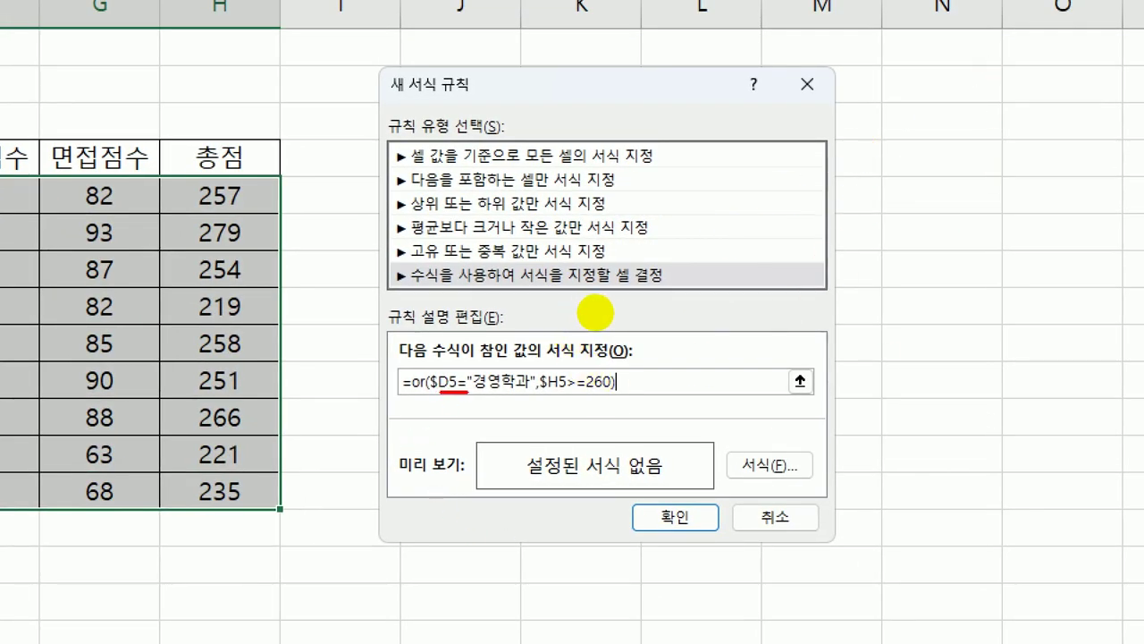
mouse_move(440, 391)
mouse_down()
mouse_move(519, 404)
mouse_move(606, 397)
mouse_up()
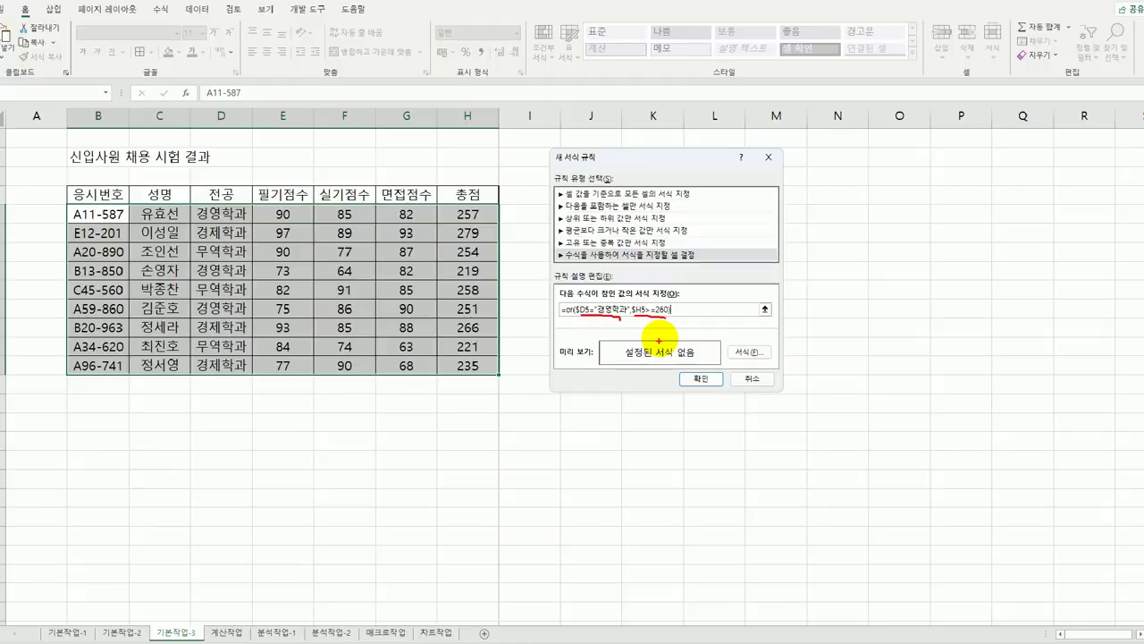
Step: Give the rule a standard blue font color with bold italic style and apply it to the range
click(759, 466)
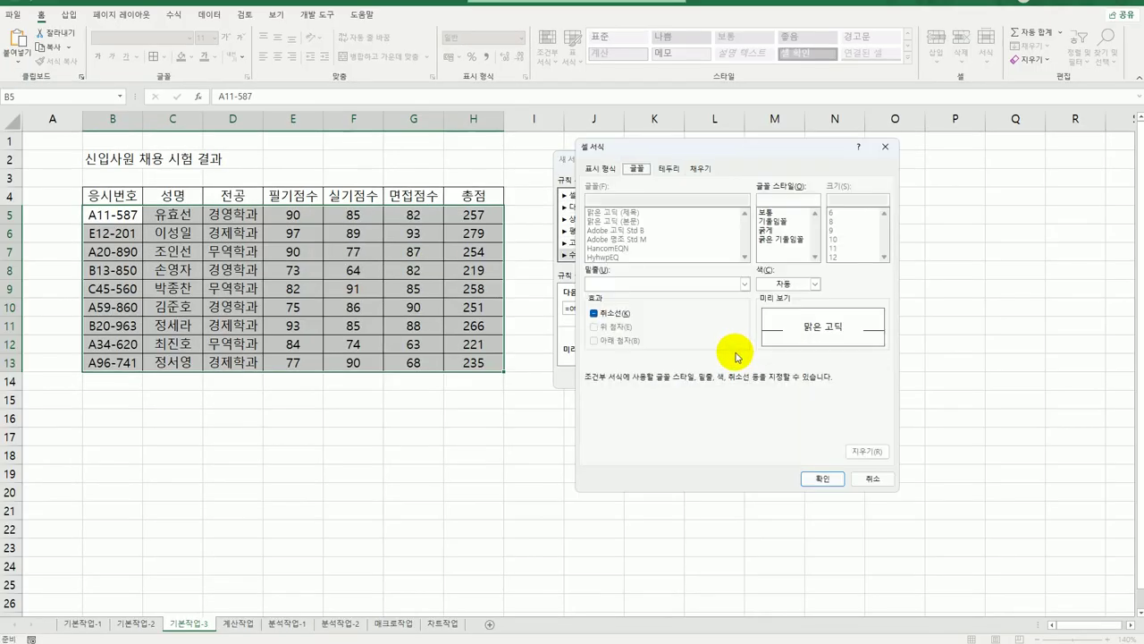
click(815, 283)
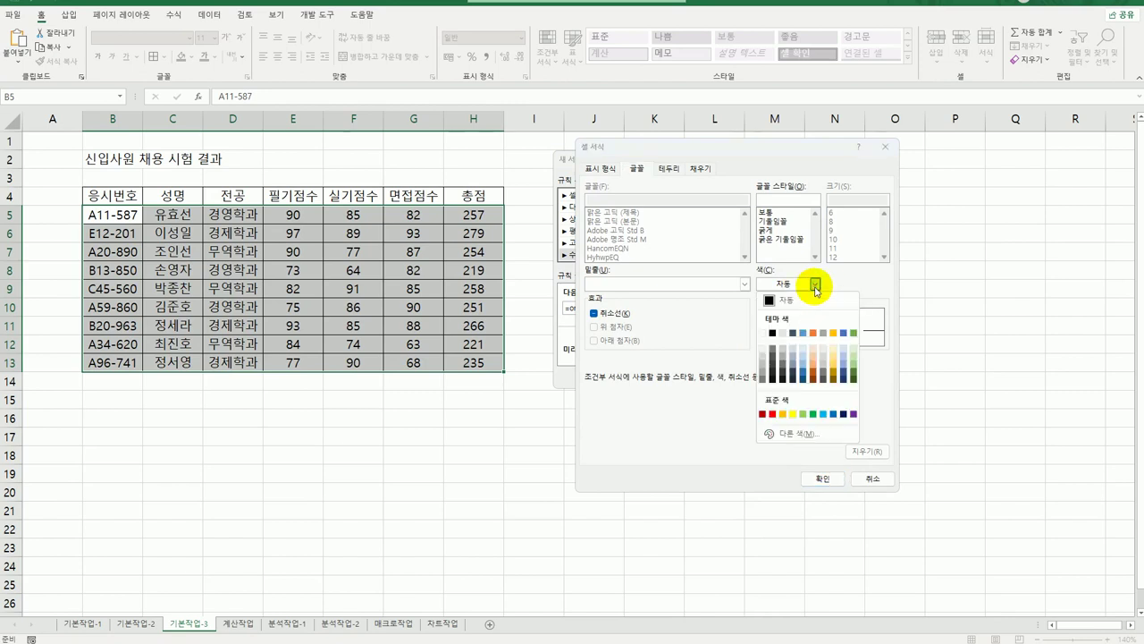
click(832, 414)
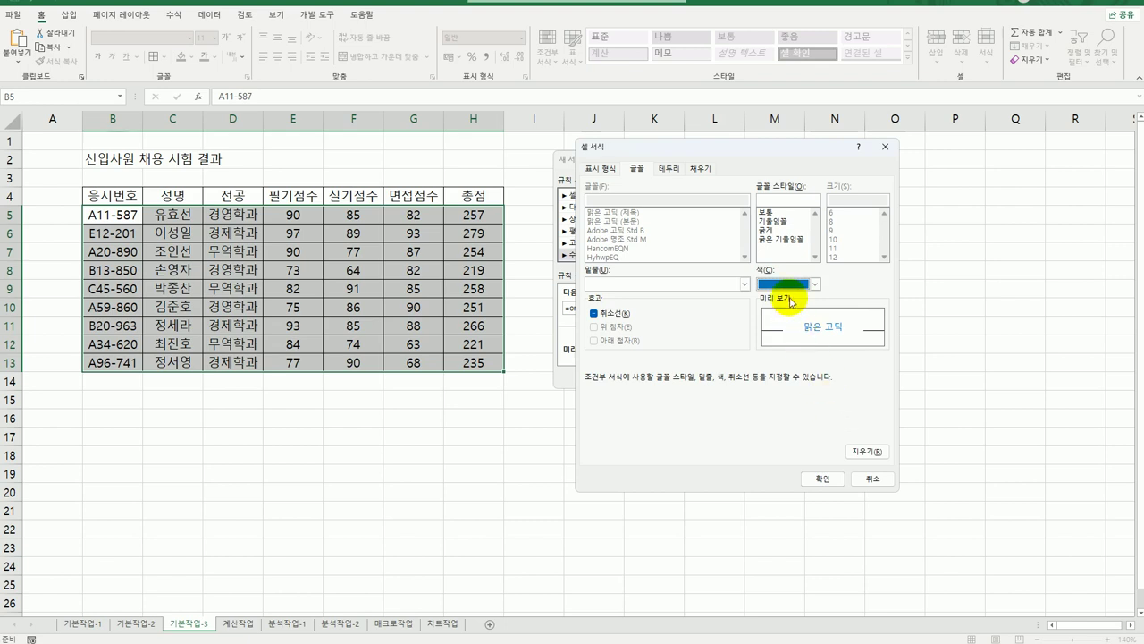
click(783, 240)
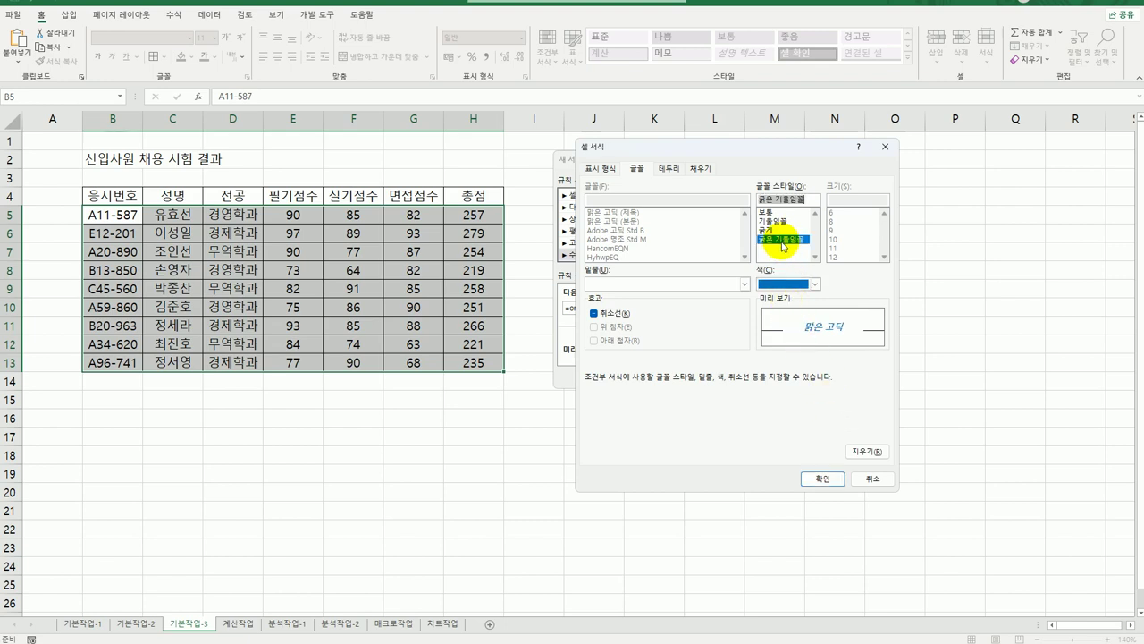
click(821, 478)
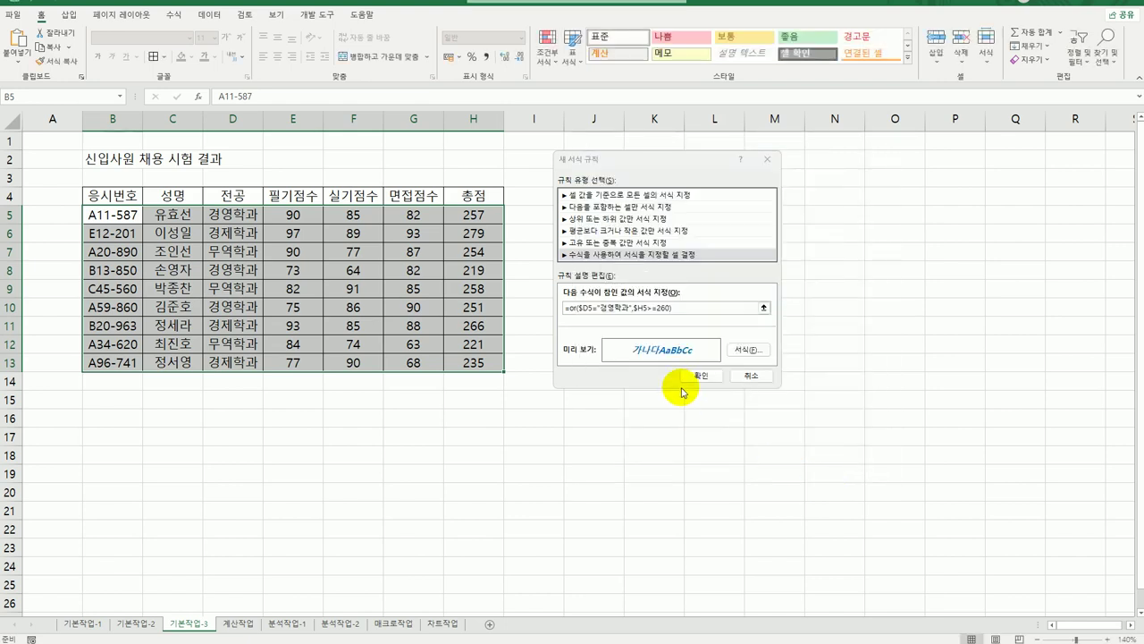
click(700, 375)
click(696, 470)
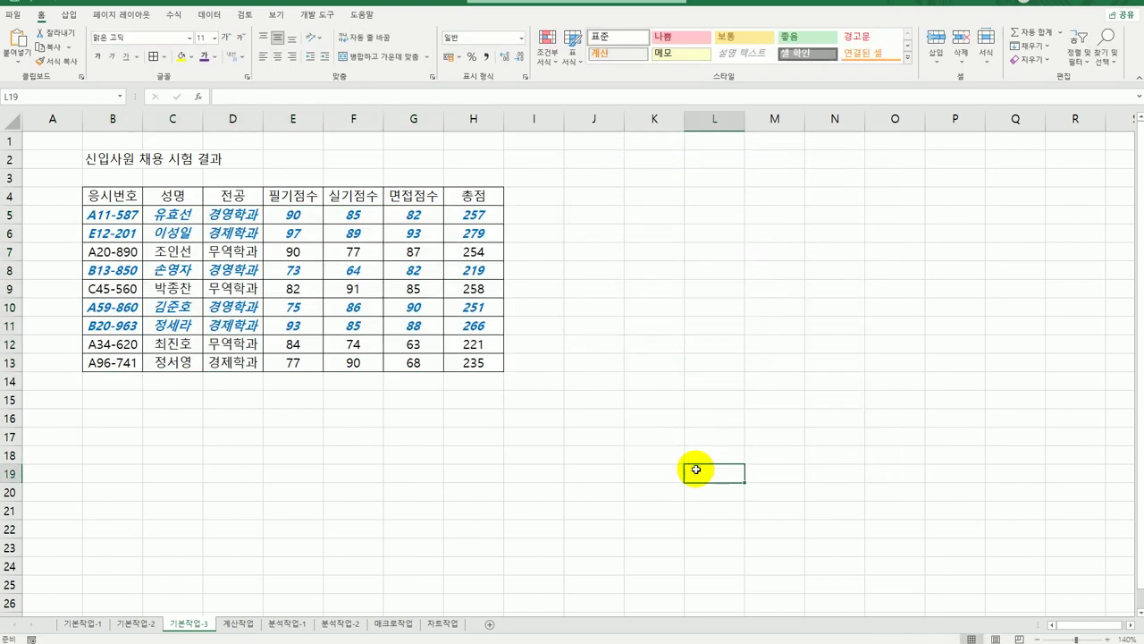
click(234, 214)
click(234, 233)
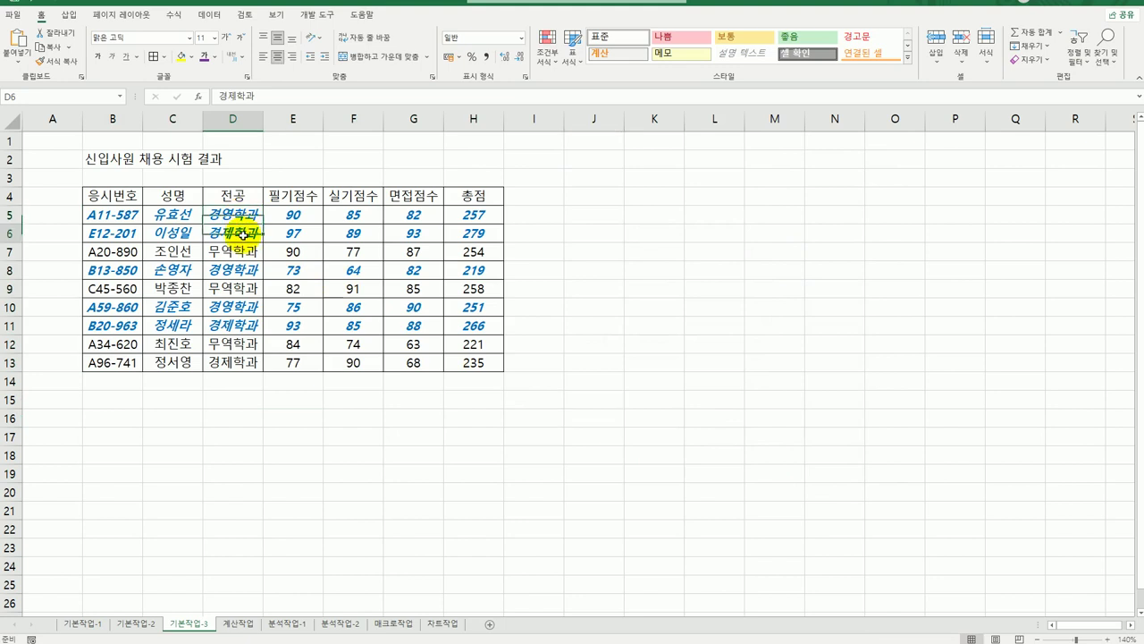
click(234, 308)
click(232, 327)
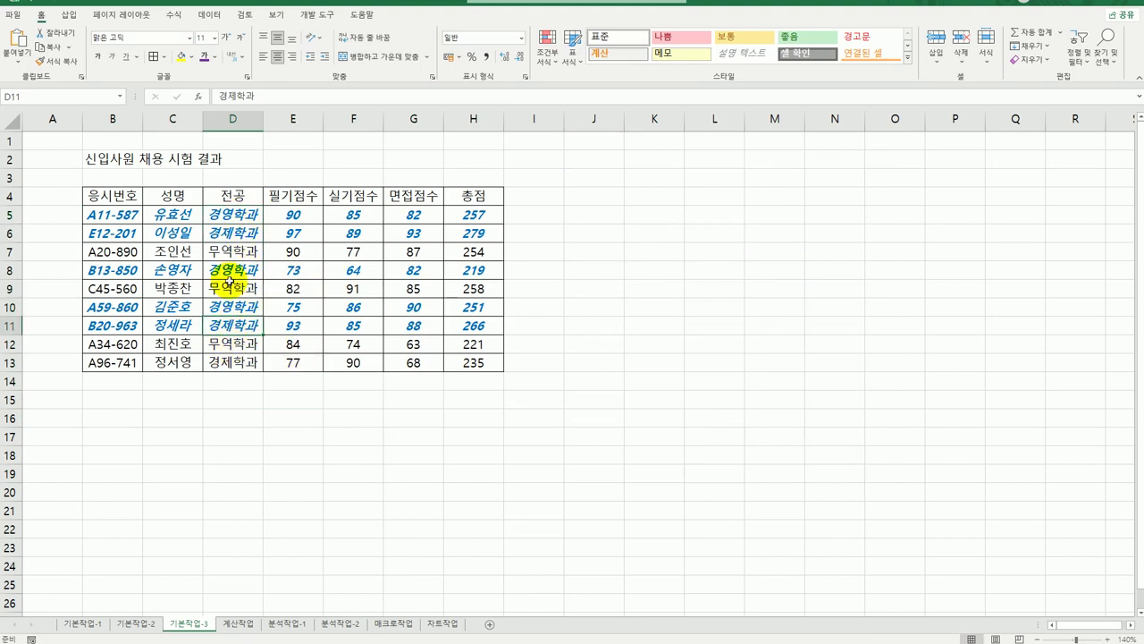
drag(239, 323, 483, 325)
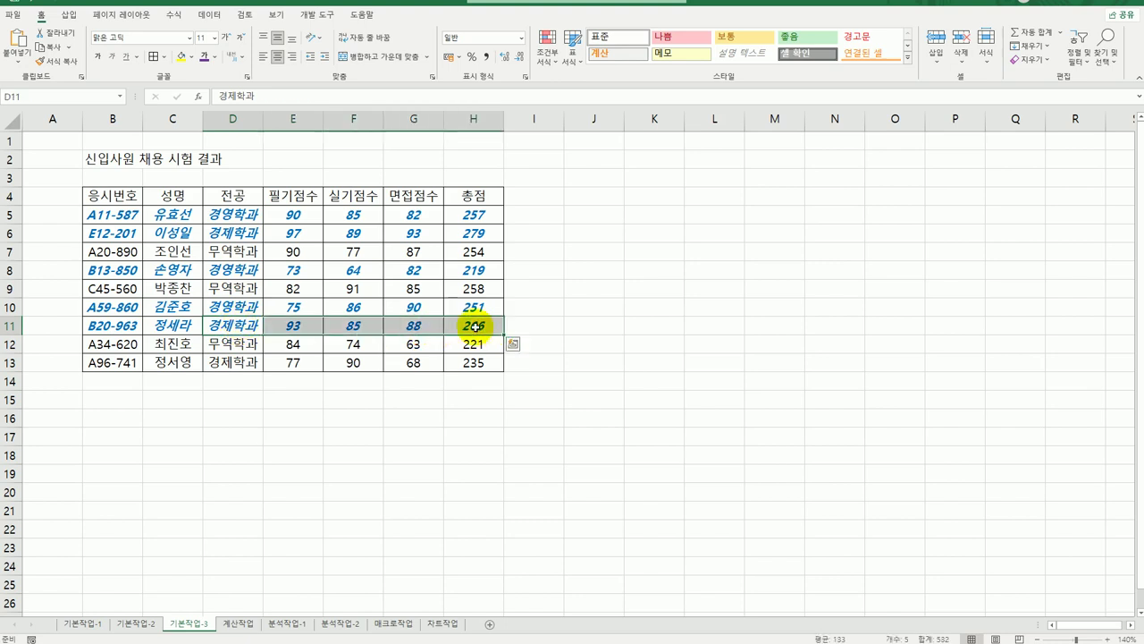
drag(225, 232, 474, 232)
click(474, 233)
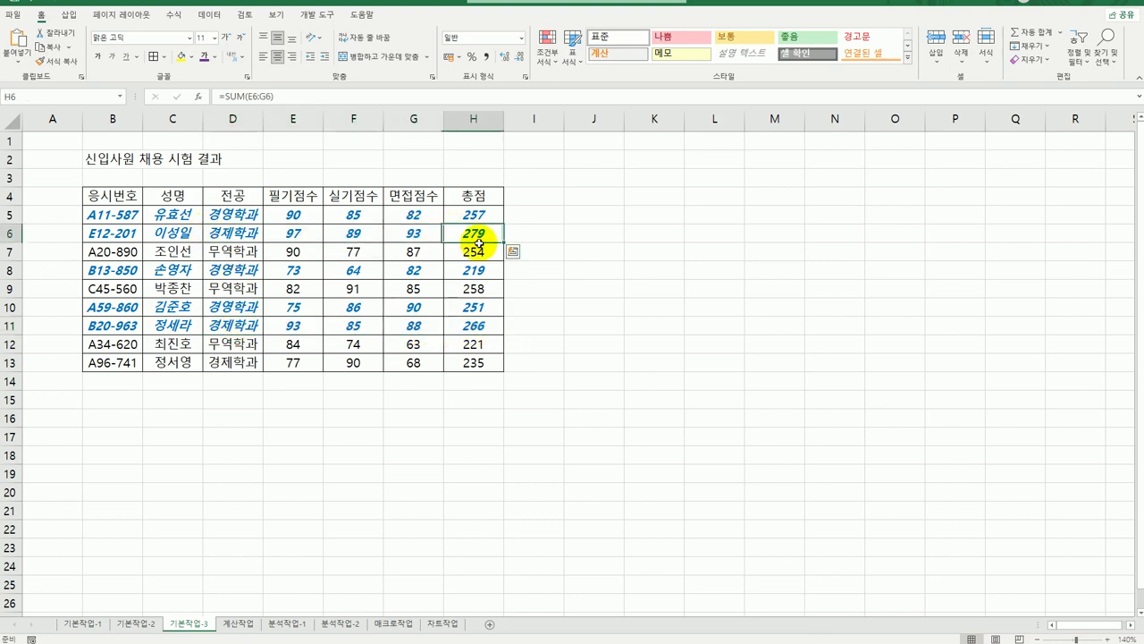
click(622, 464)
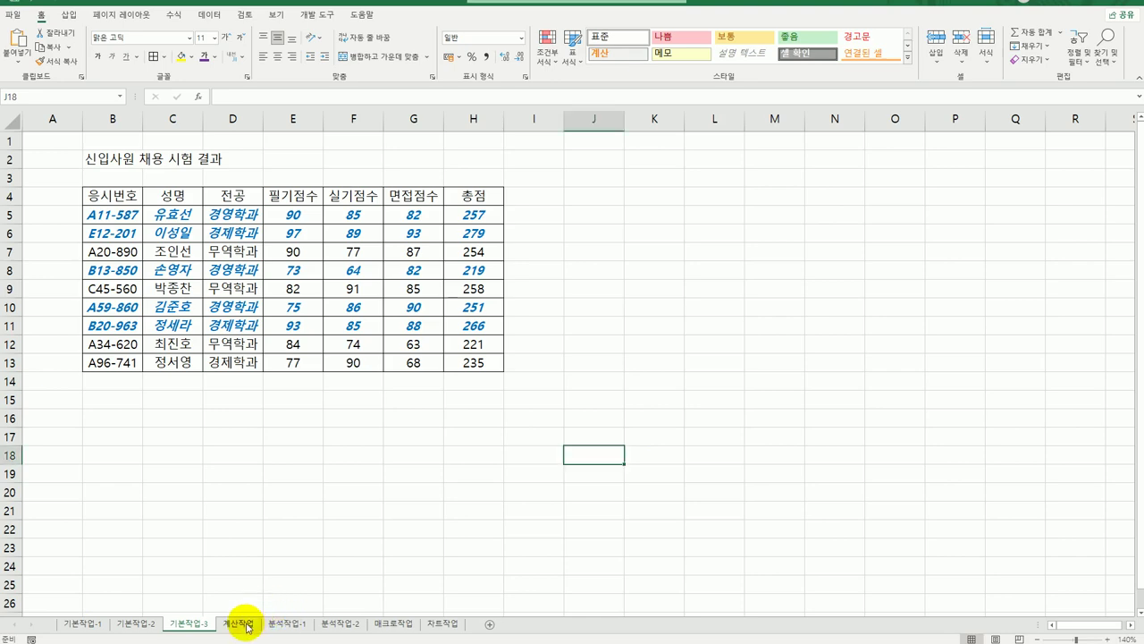
Step: On the 계산작업 sheet, start a RANK.EQ formula in F3 under 영어순위 and open its function arguments
click(241, 624)
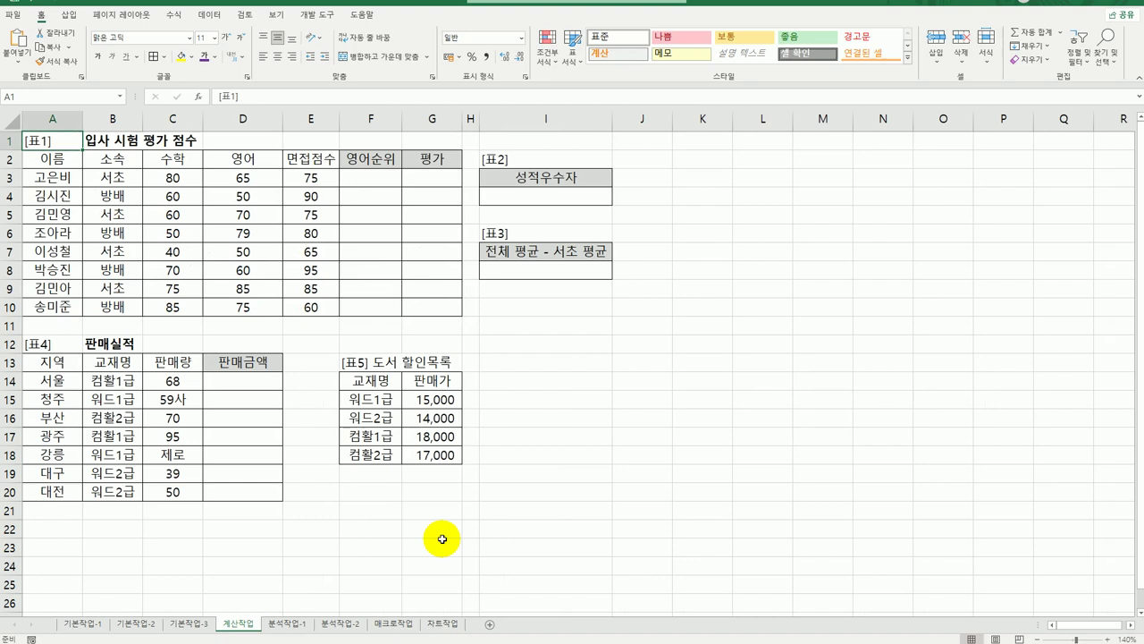
click(376, 181)
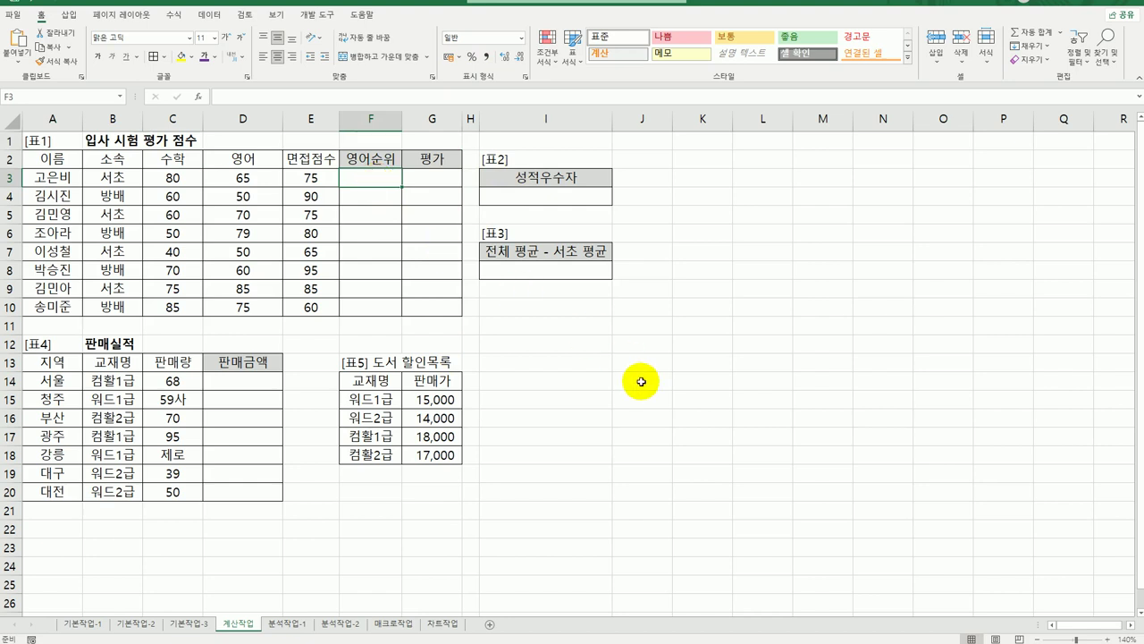
text(=)
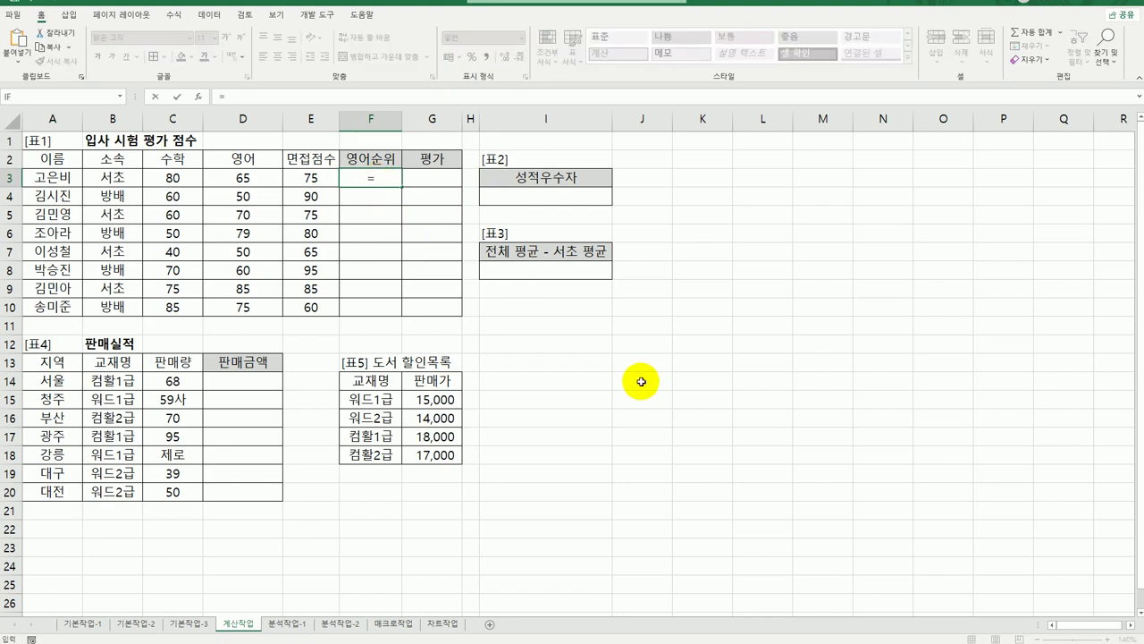
text(rank.)
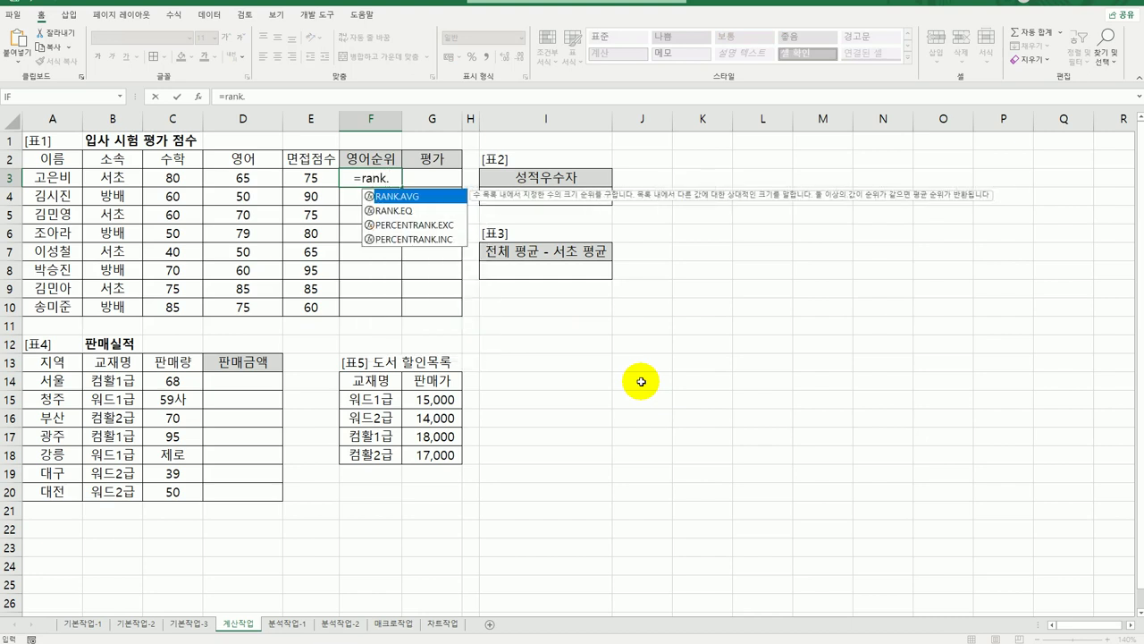
double_click(418, 211)
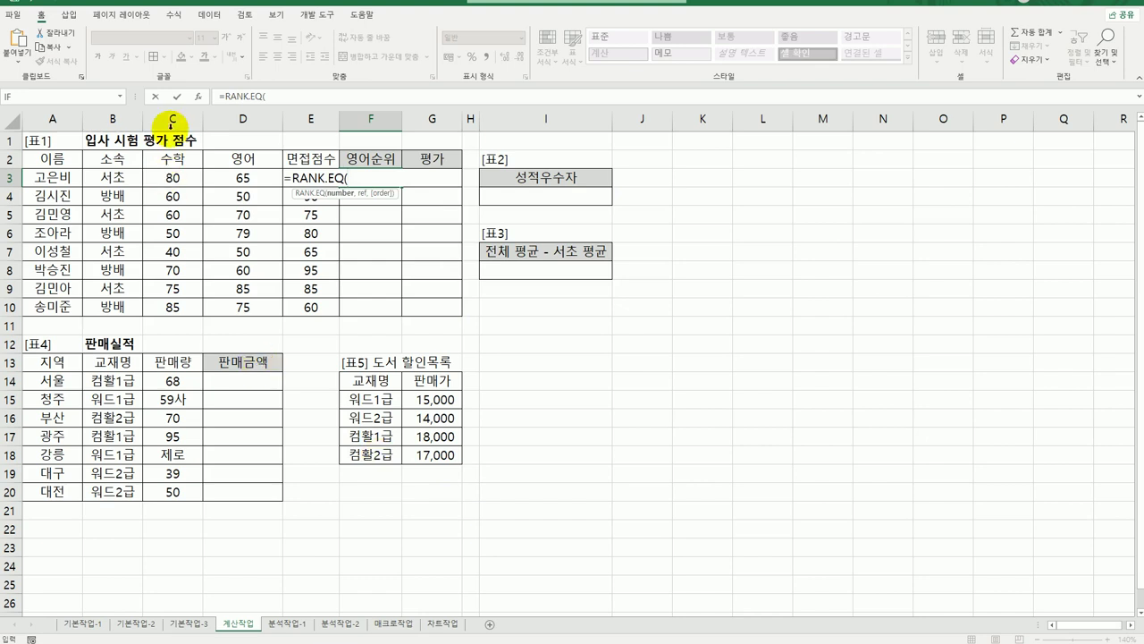
click(197, 96)
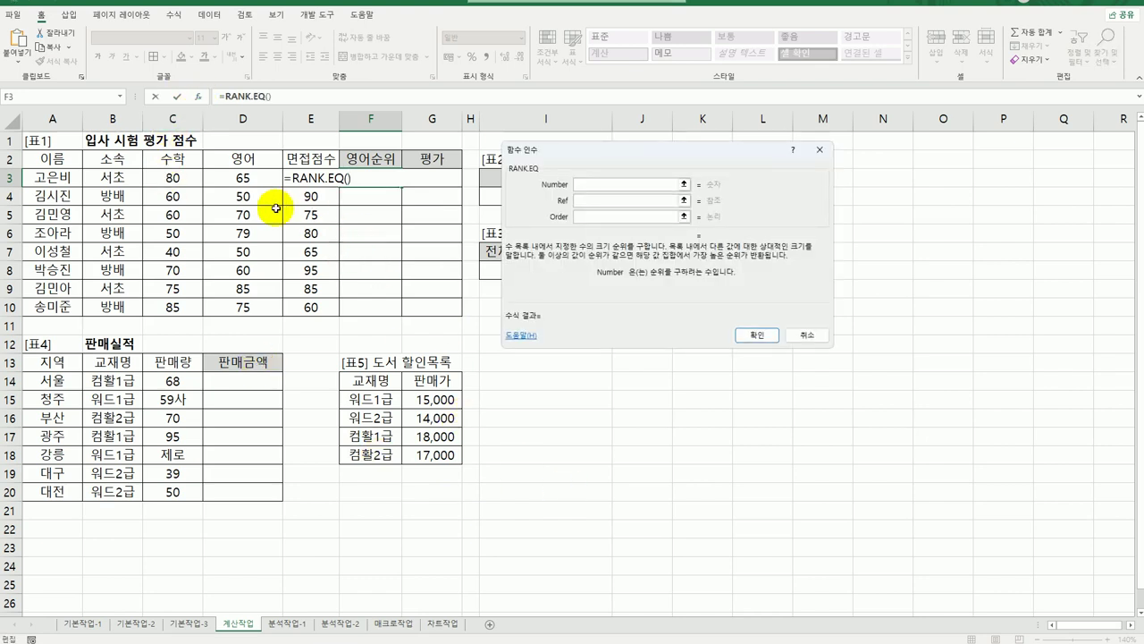
Step: Rank D3 within the absolute range $D$3:$D$10 using order 0, and fill the formula down through F10
click(261, 175)
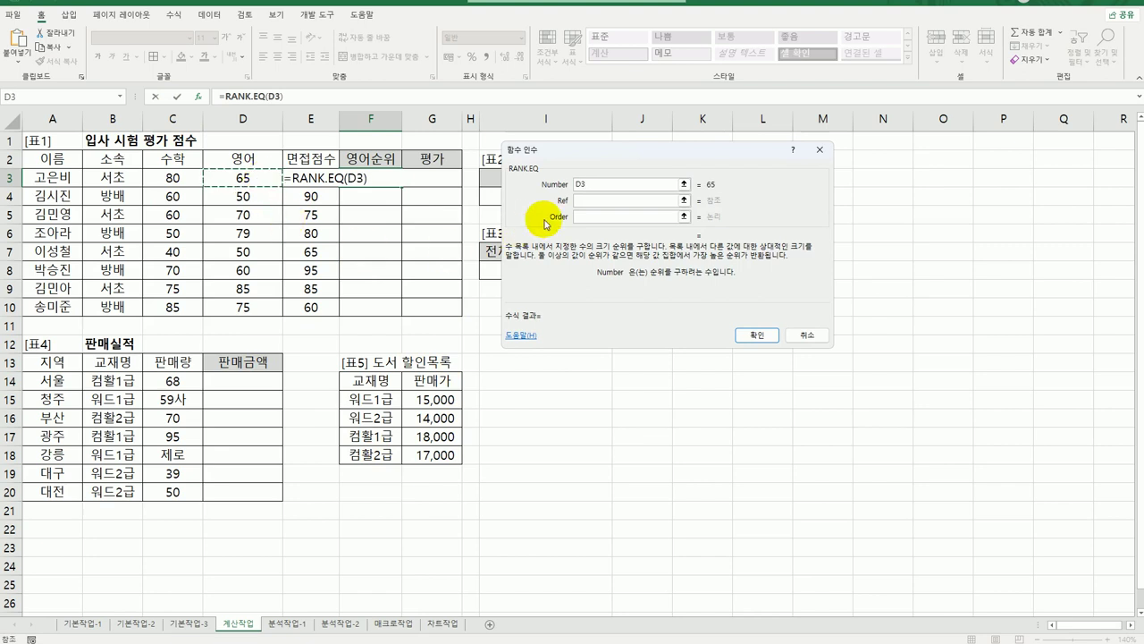
click(595, 200)
drag(261, 180, 242, 307)
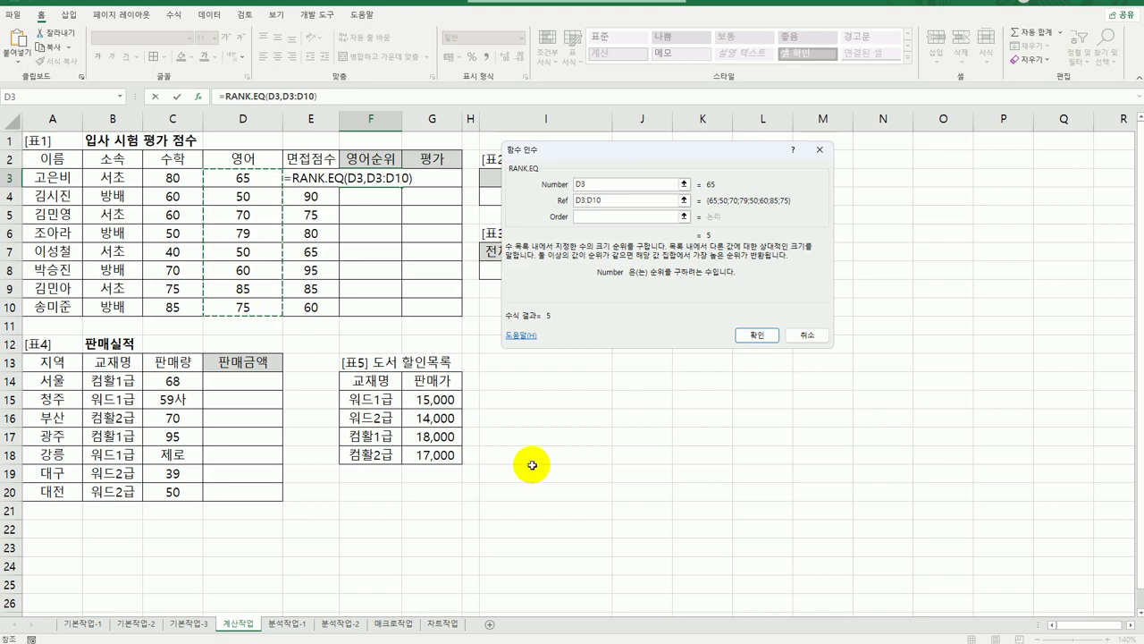
key(F4)
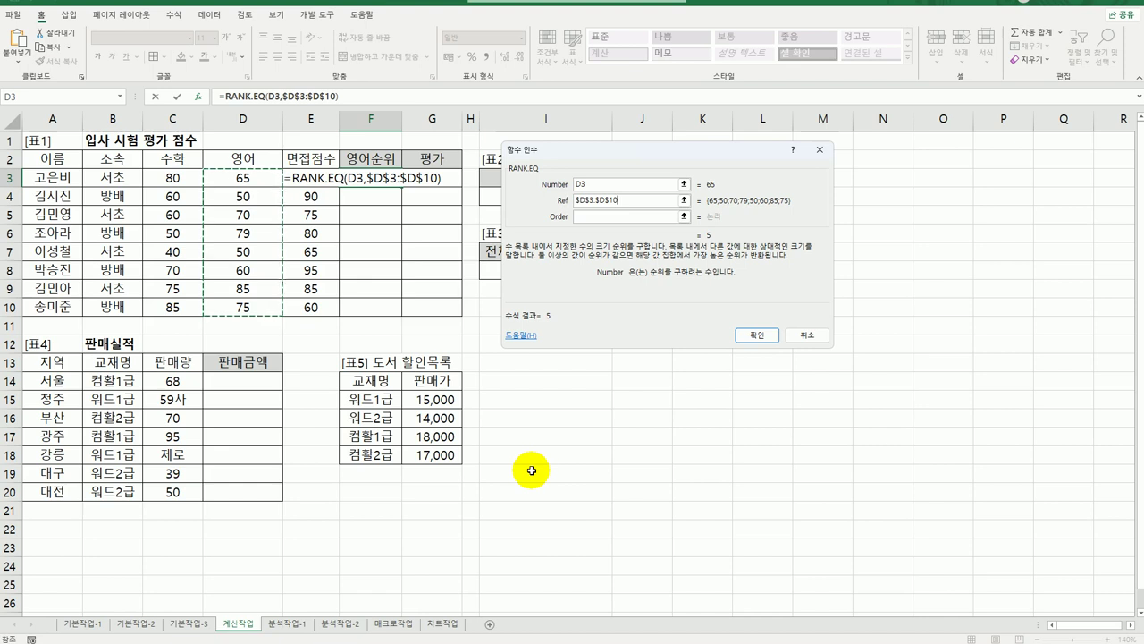
click(628, 218)
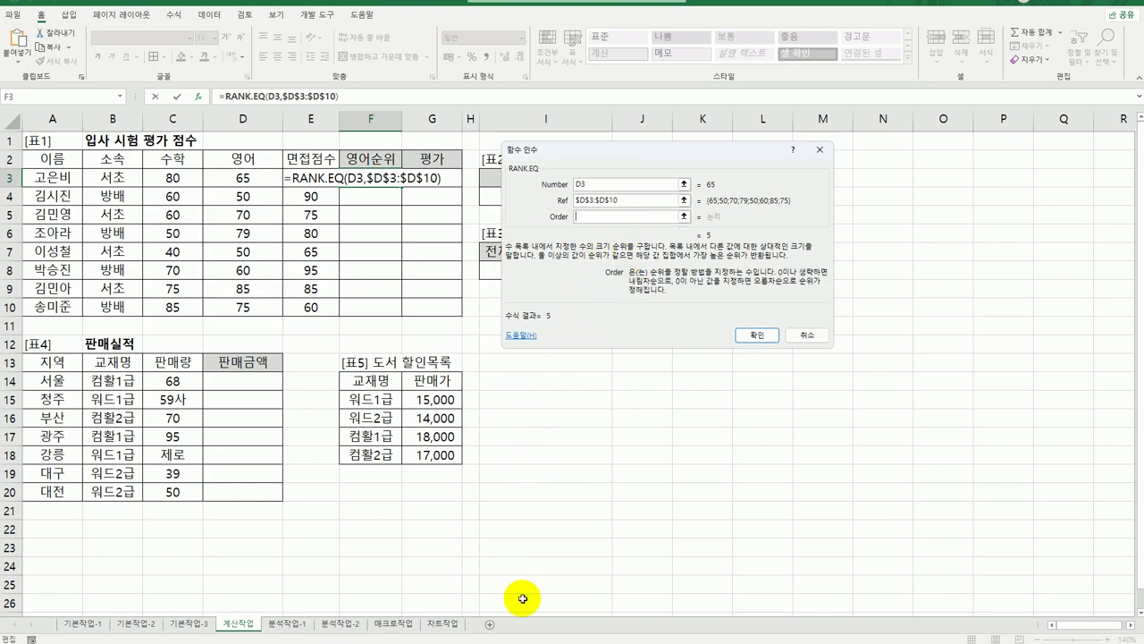
text(0)
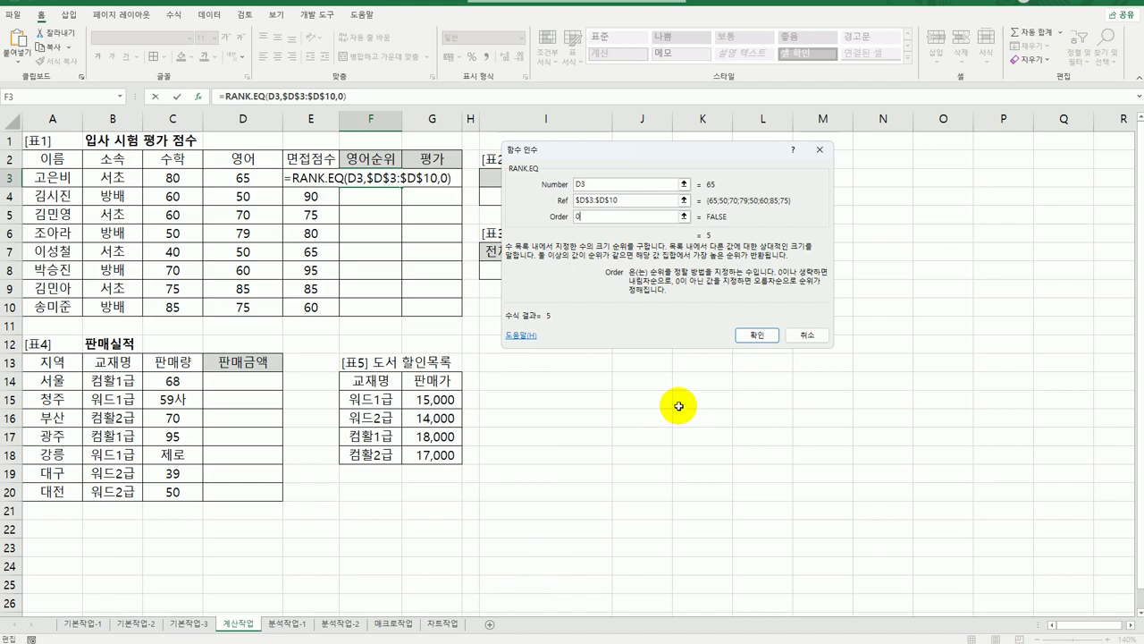
click(741, 336)
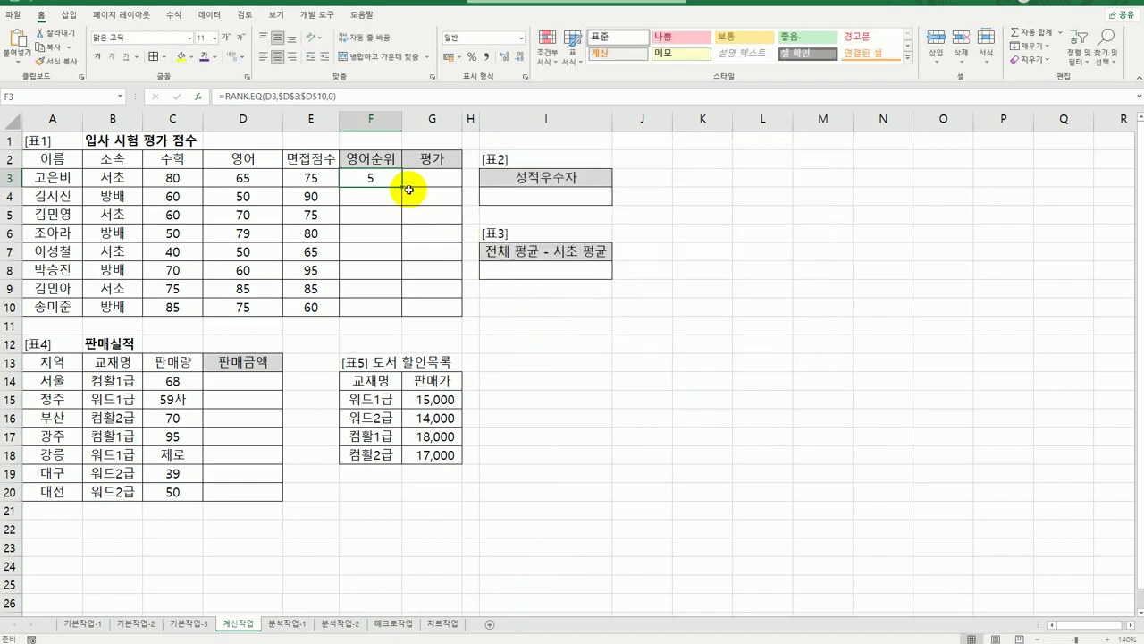
drag(401, 187, 400, 310)
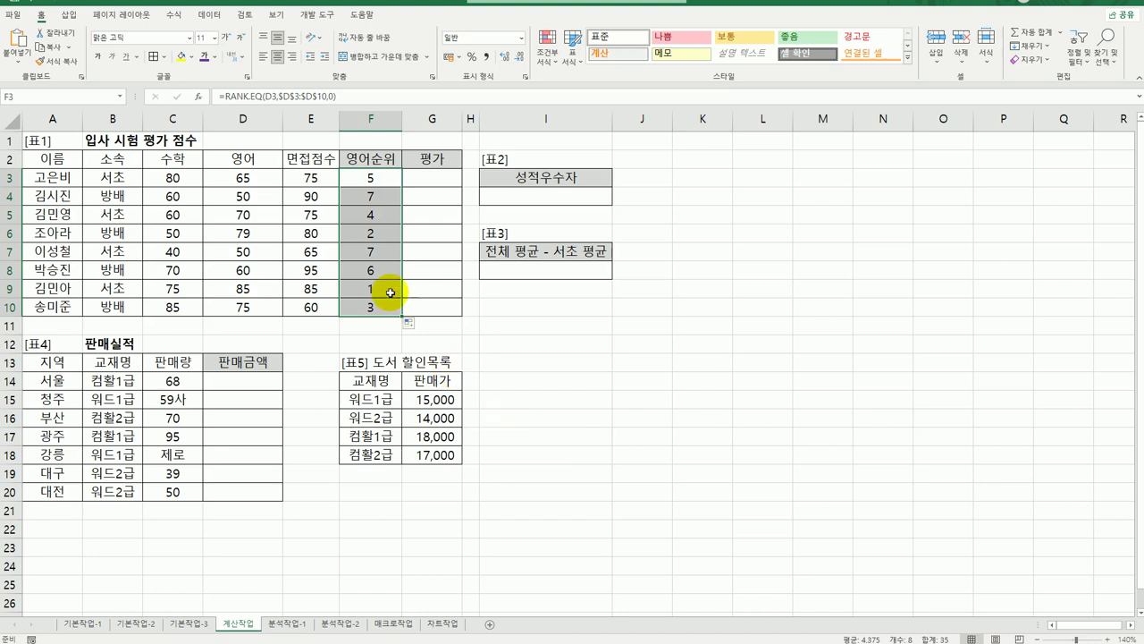
Step: Wrap the RANK.EQ formula in F3 with CHOOSE, using the rank as its index, and open the CHOOSE arguments
click(396, 179)
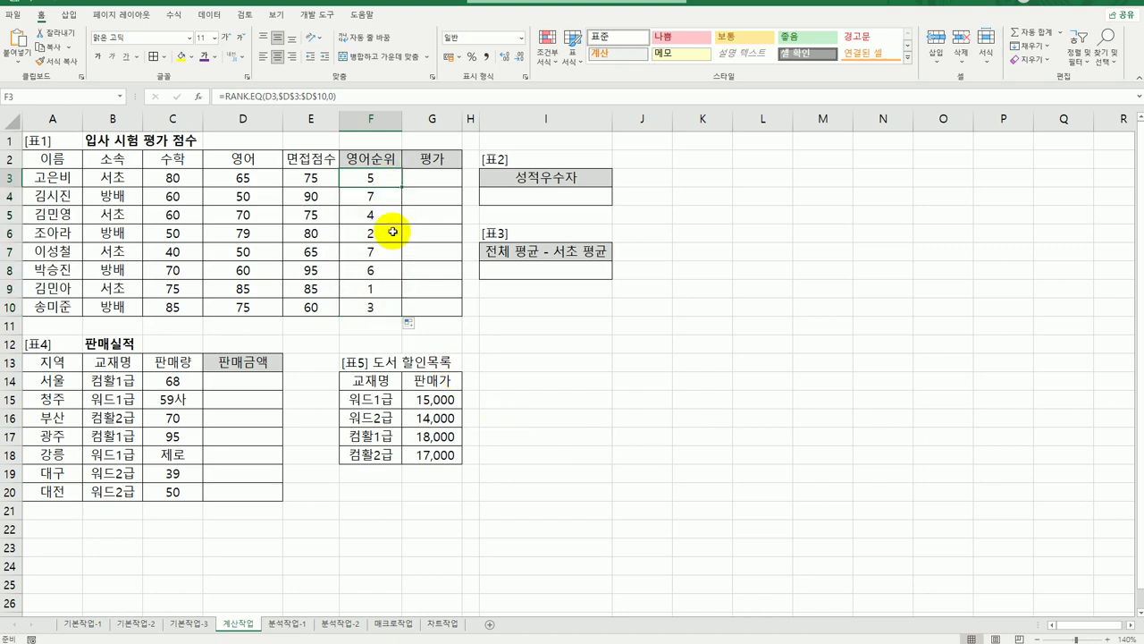
double_click(371, 177)
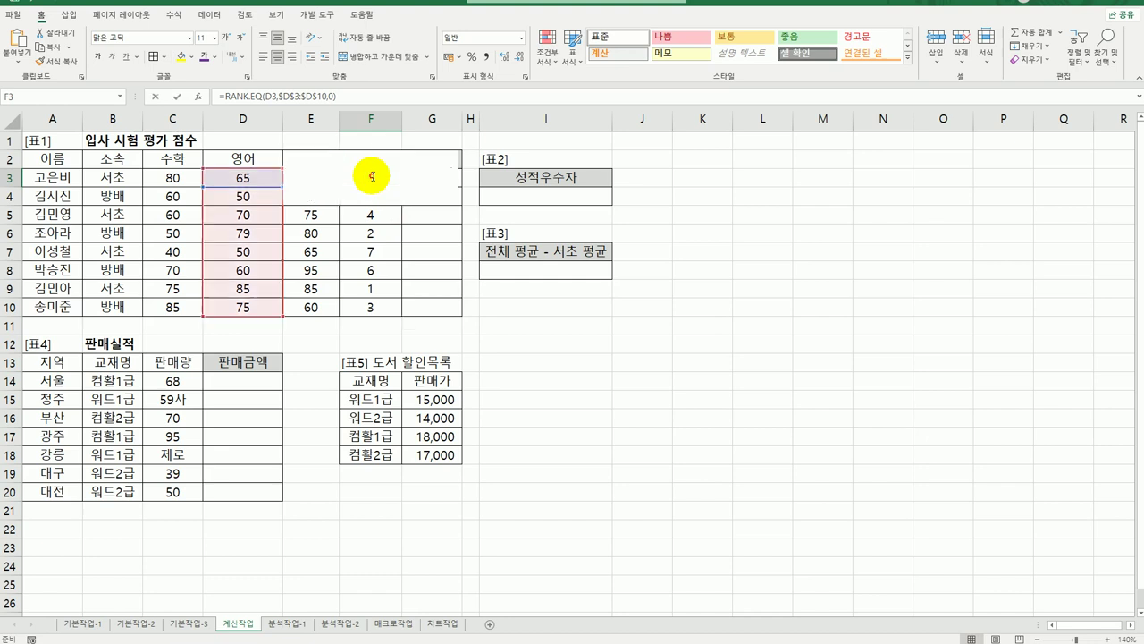
click(292, 179)
text(choose()
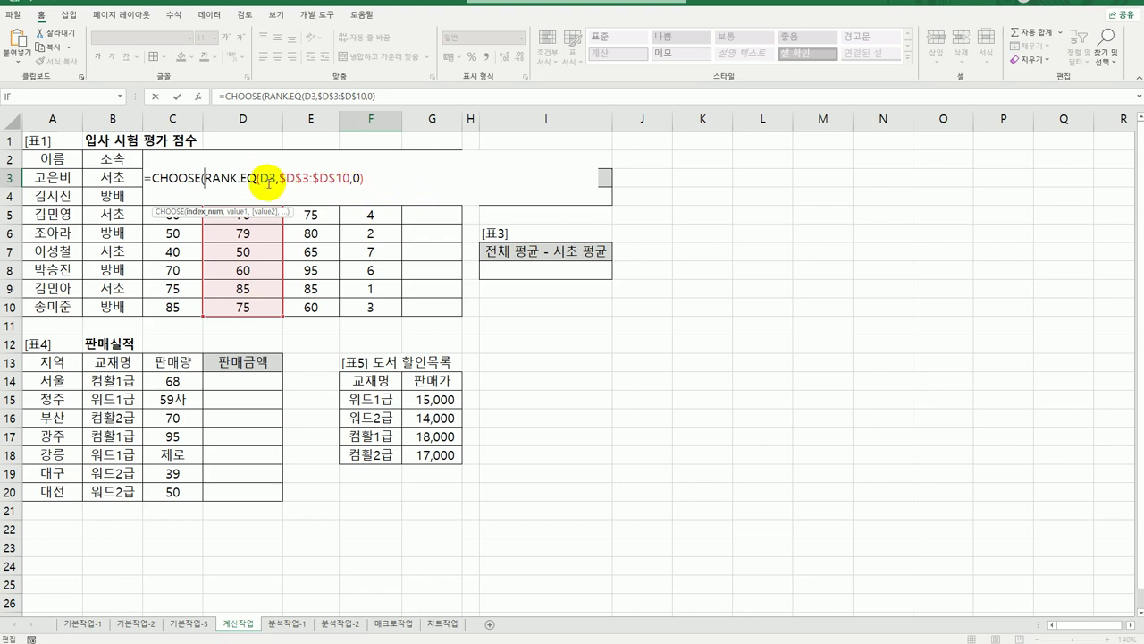
click(179, 178)
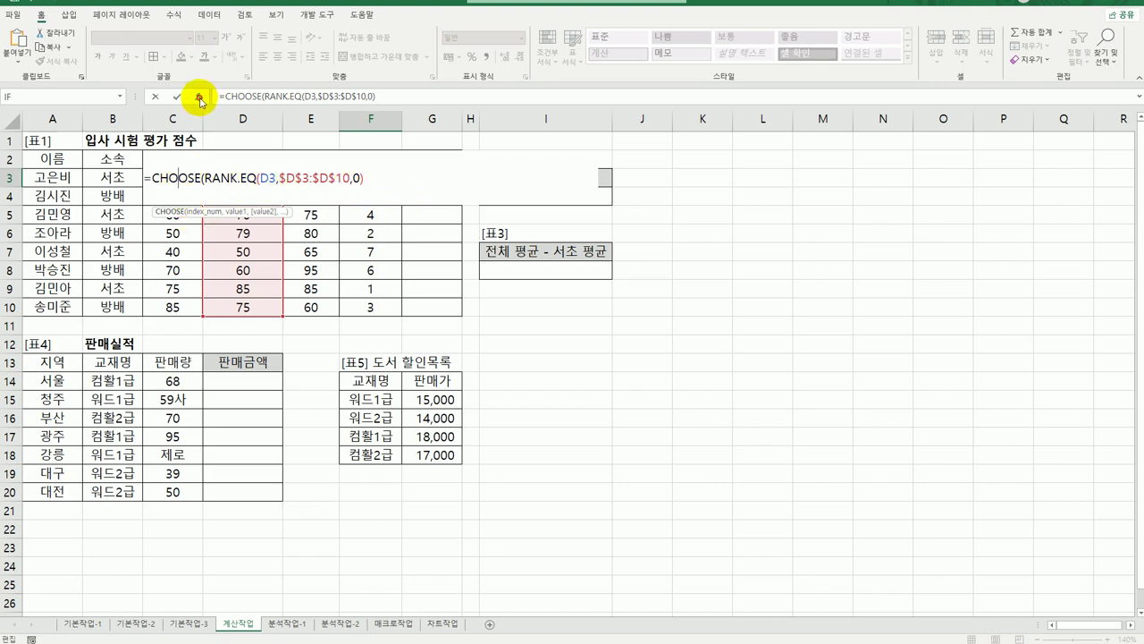
click(198, 95)
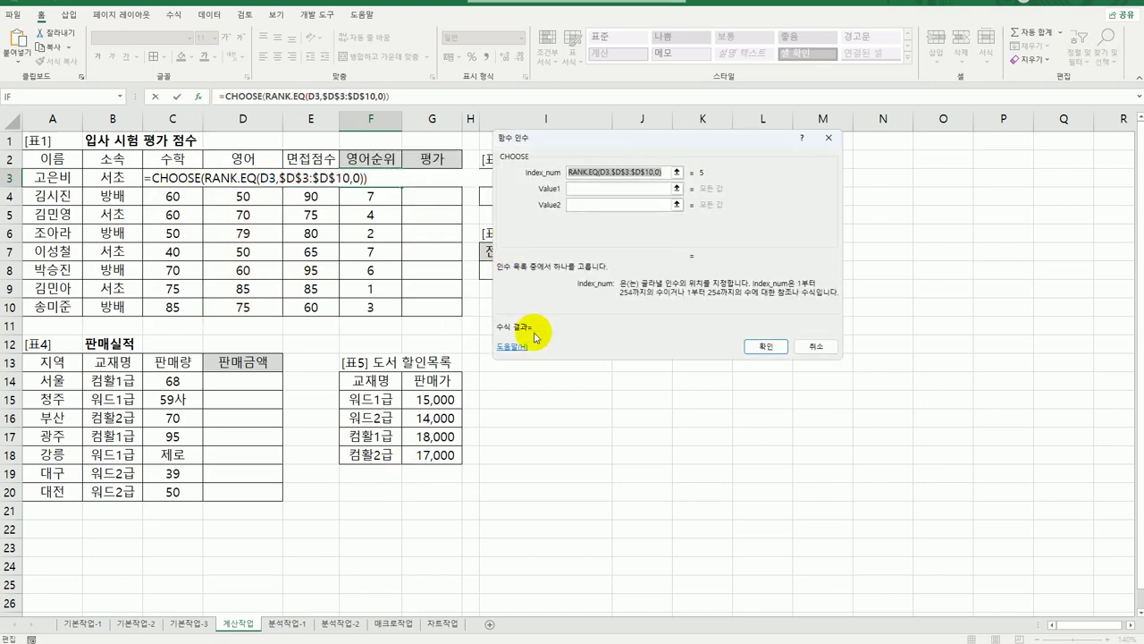
Step: Set the CHOOSE values to 1등, 2등 and 3등, and fill the formula down through F10
drag(550, 138, 503, 181)
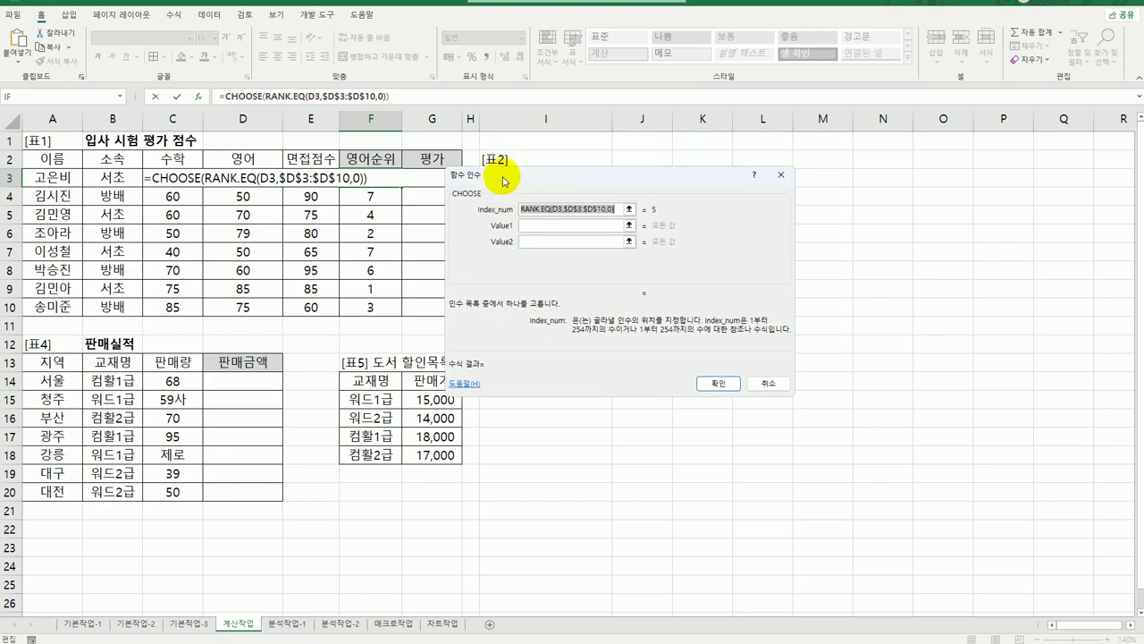
click(539, 226)
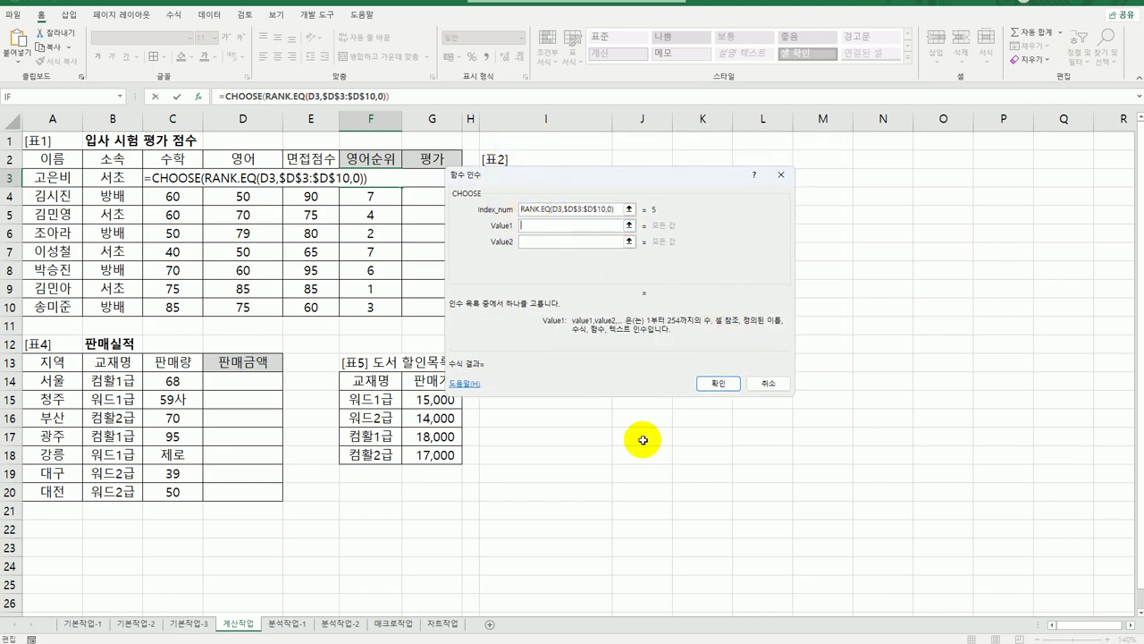
text(1등)
key(Tab)
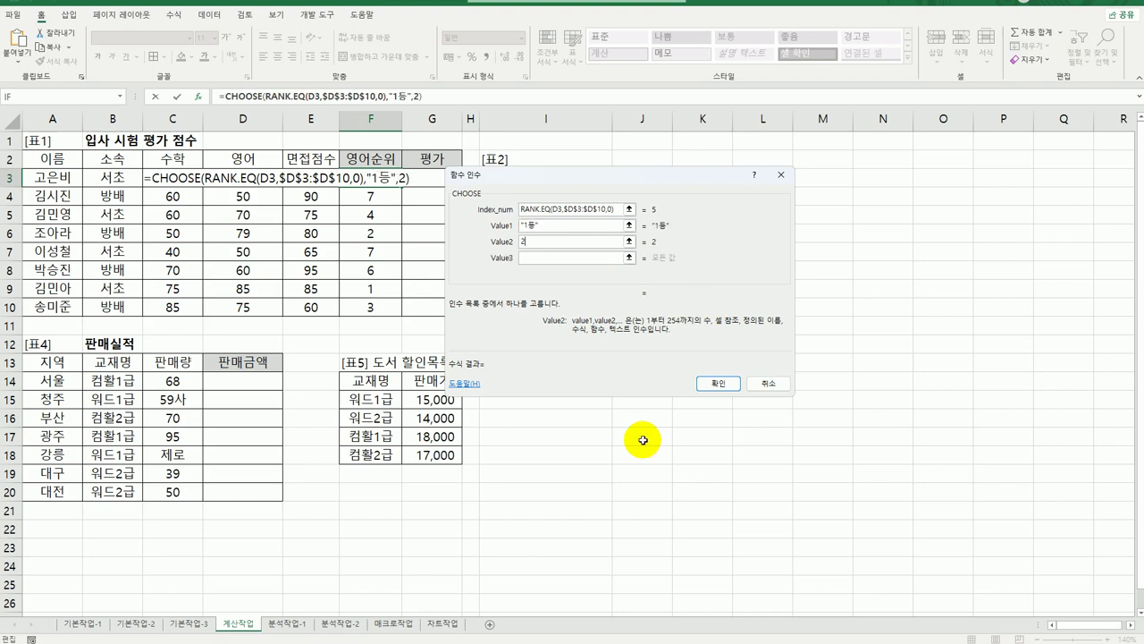
text(2등)
key(Tab)
text(3등)
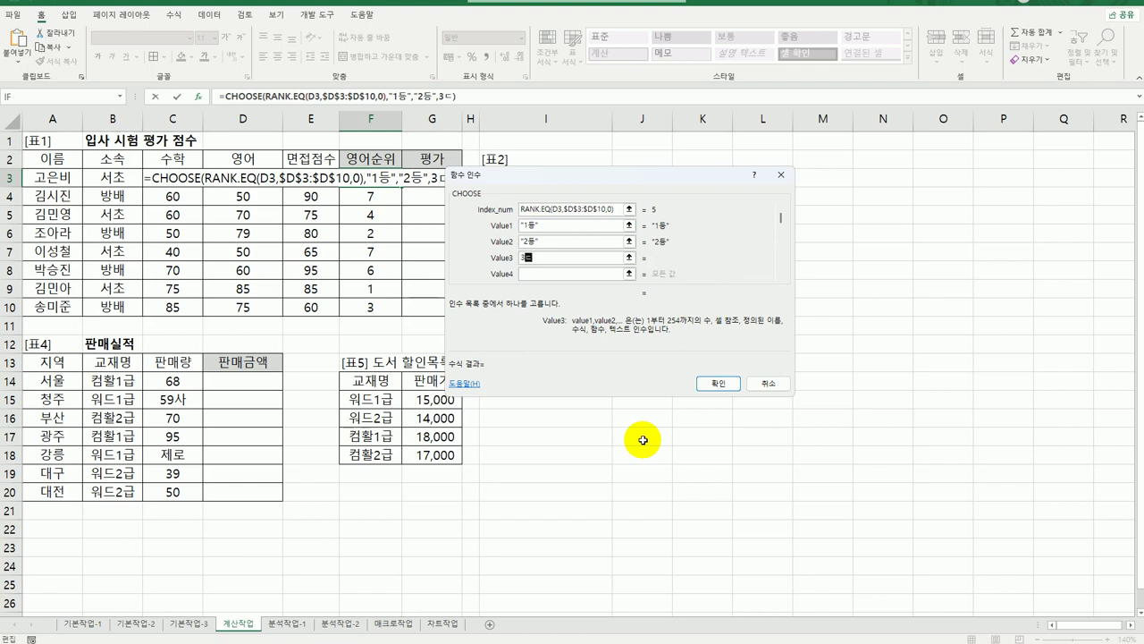
key(Tab)
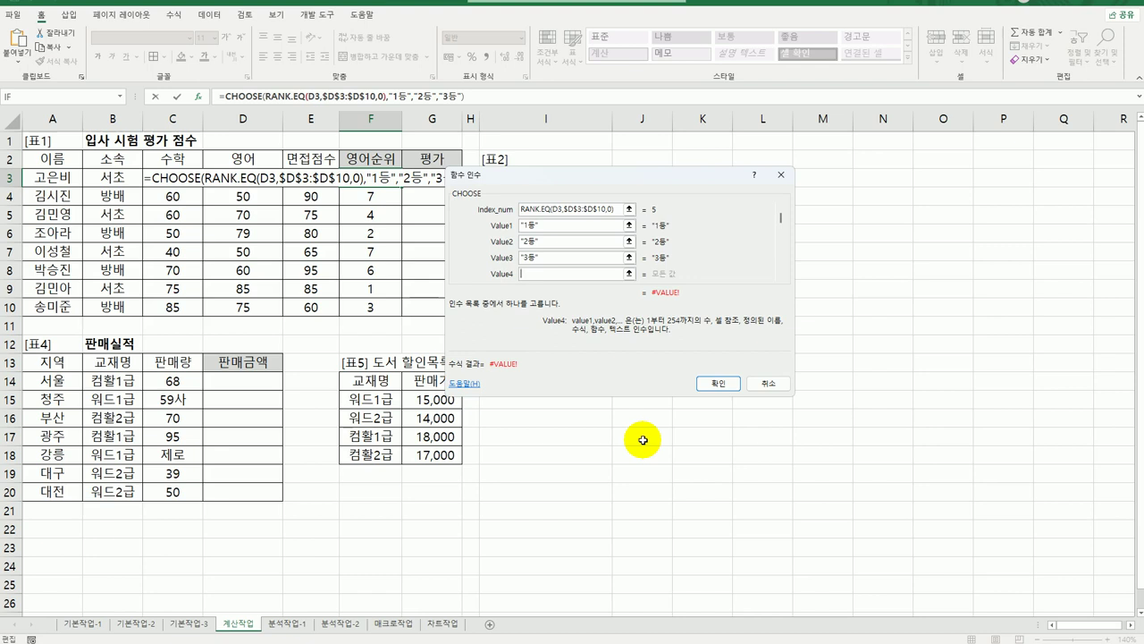
click(718, 383)
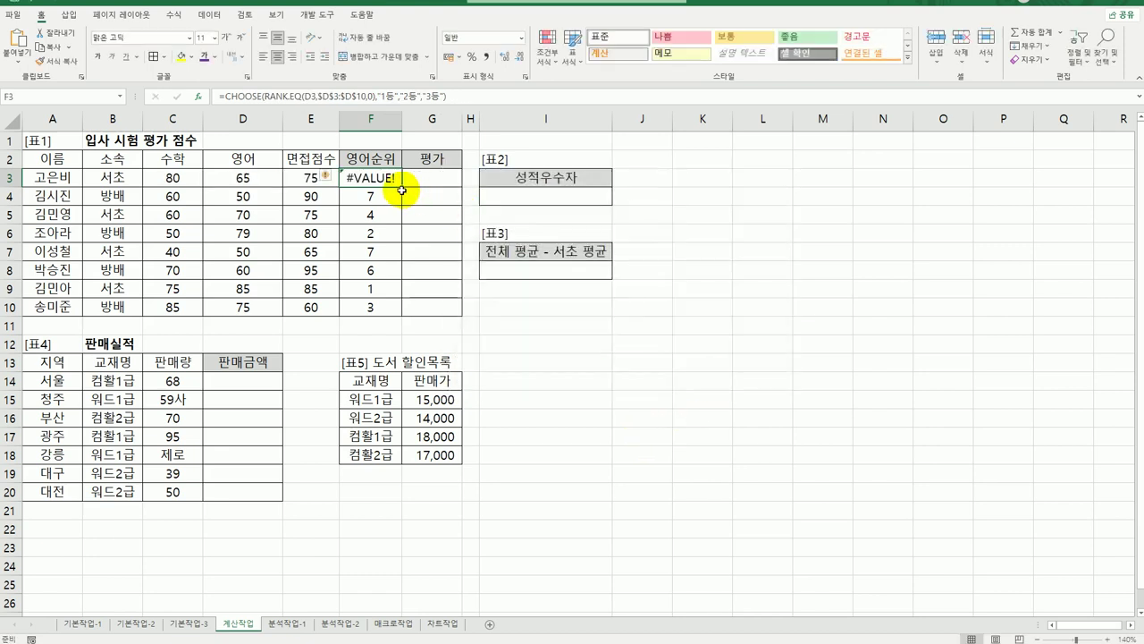
drag(402, 185, 385, 313)
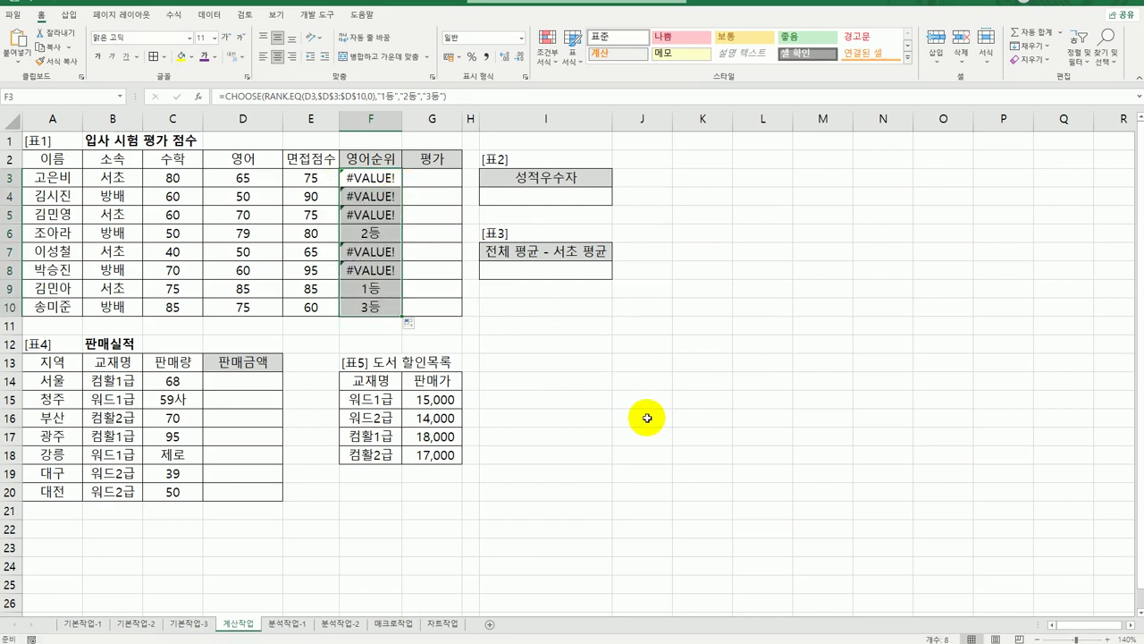
Step: Wrap the CHOOSE formula in F3 with IFERROR and open the IFERROR function arguments
click(362, 178)
double_click(362, 178)
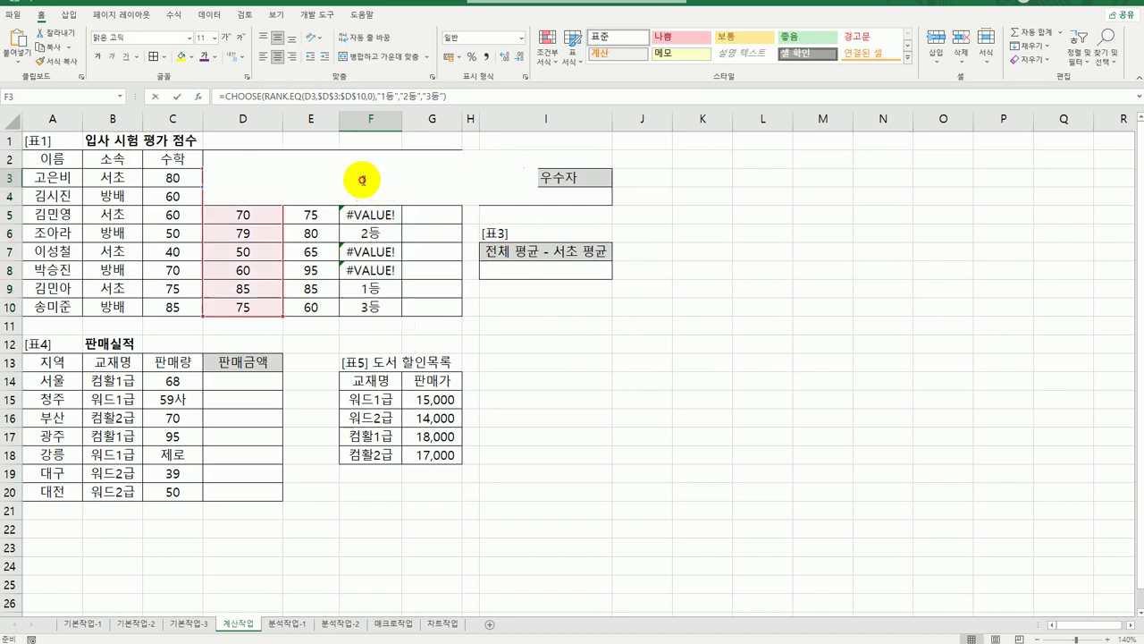
click(209, 178)
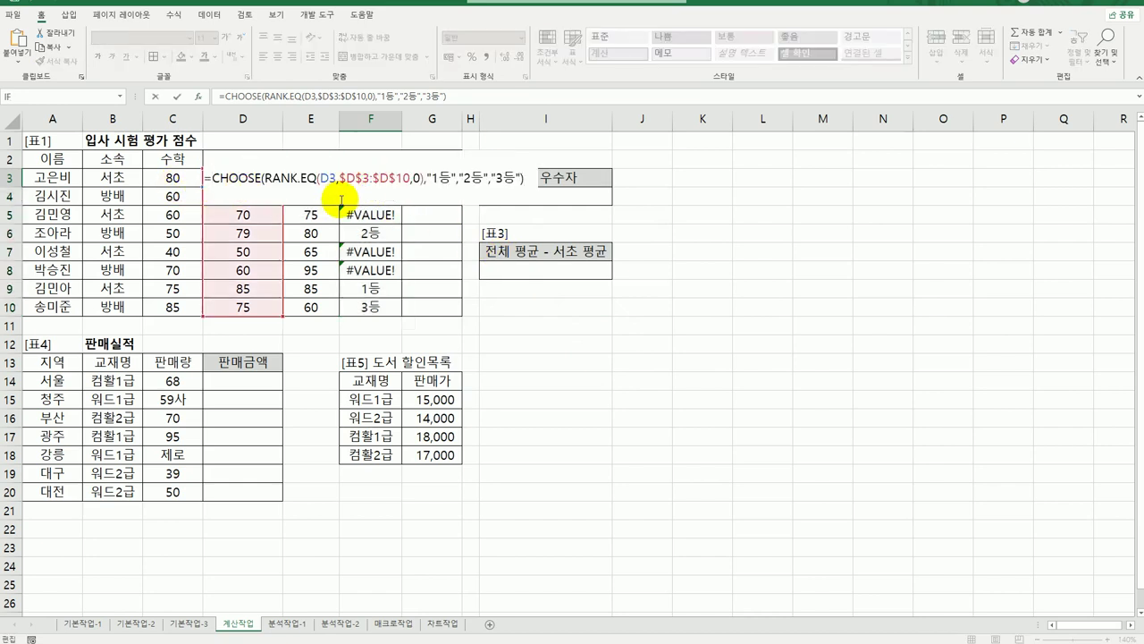
text(I)
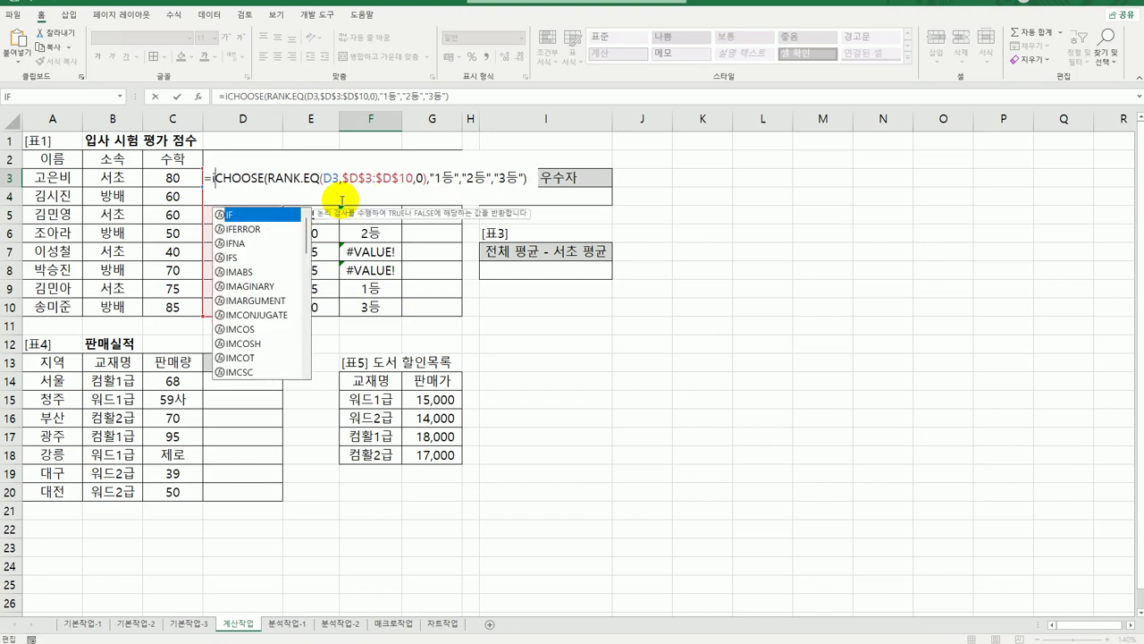
text(f)
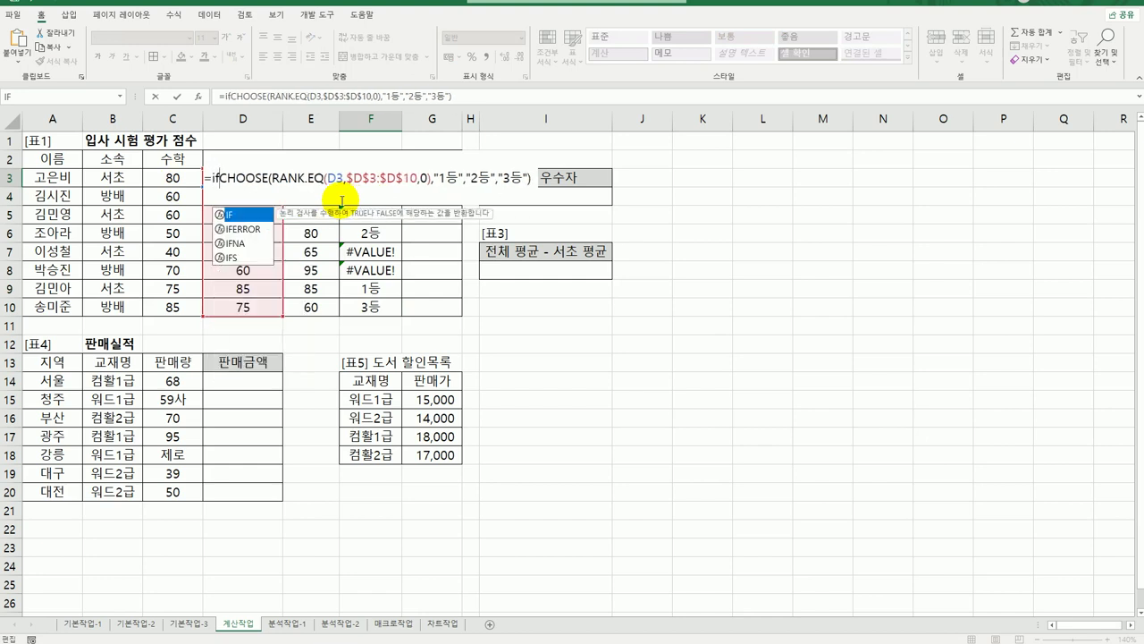
double_click(240, 229)
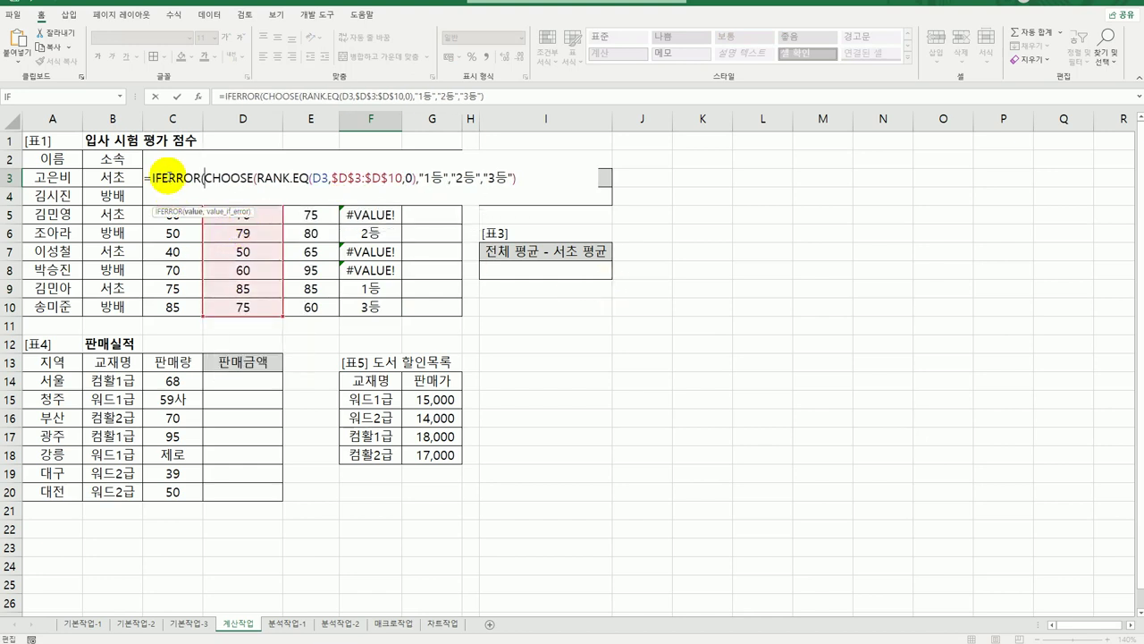
click(167, 177)
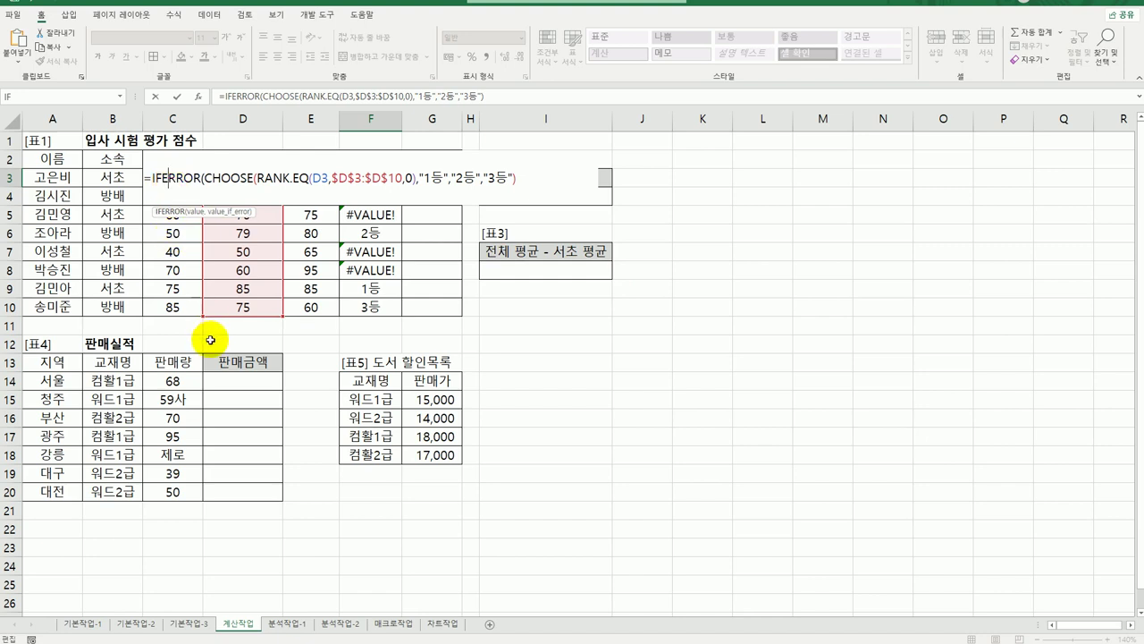
click(199, 96)
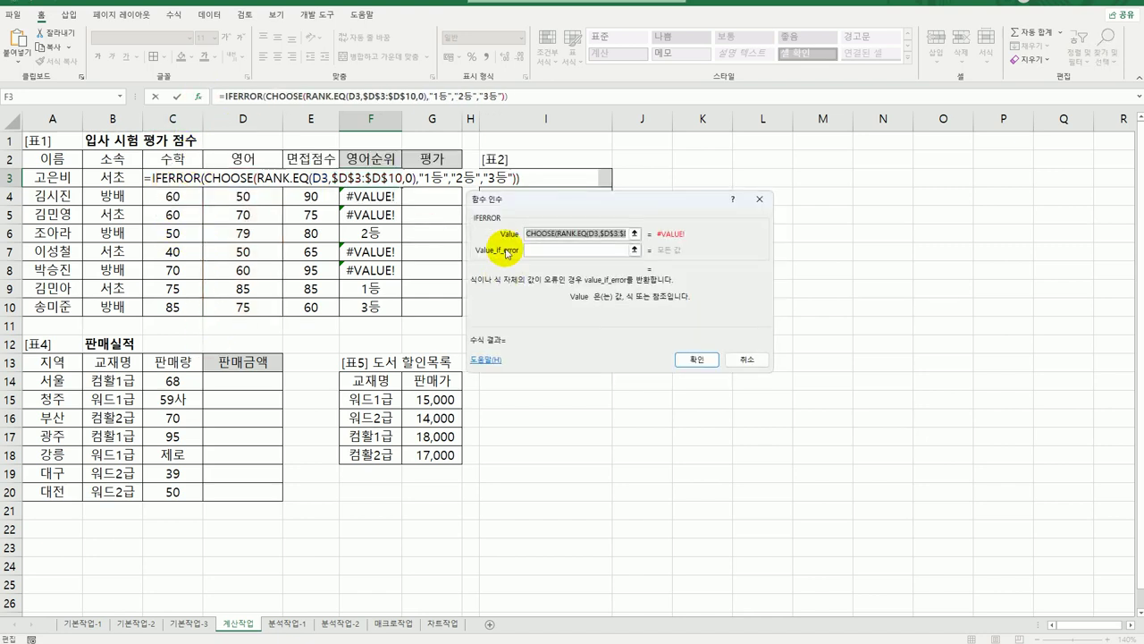
Step: Set IFERROR's Value_if_error to an empty string "" and fill the F3 formula down through F10
click(582, 251)
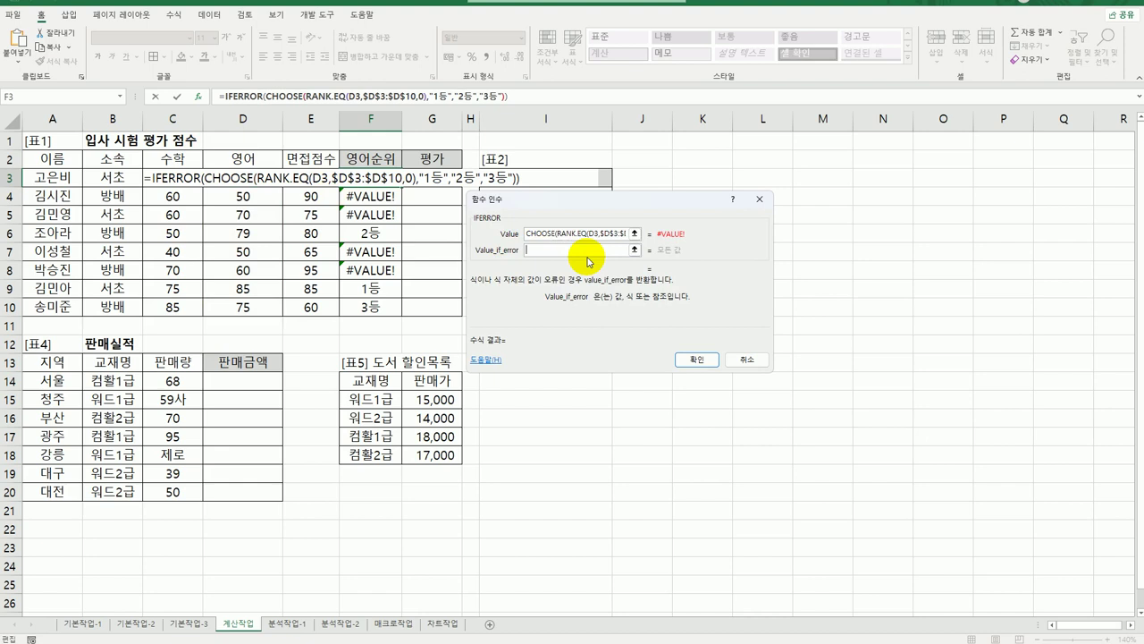
text("")
click(696, 359)
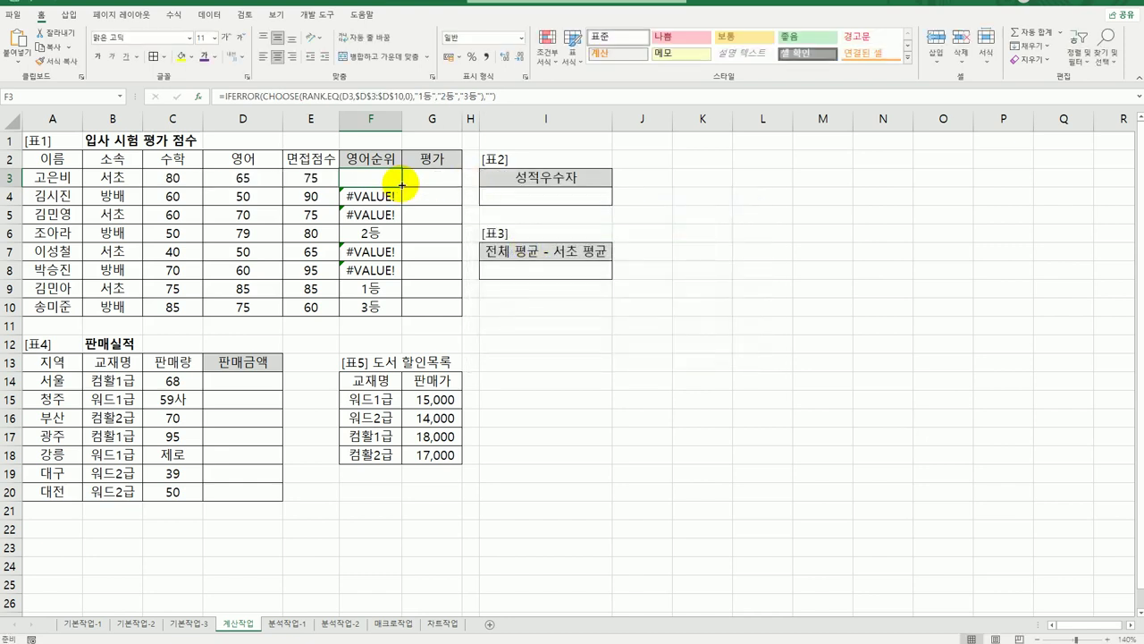
drag(402, 187, 394, 315)
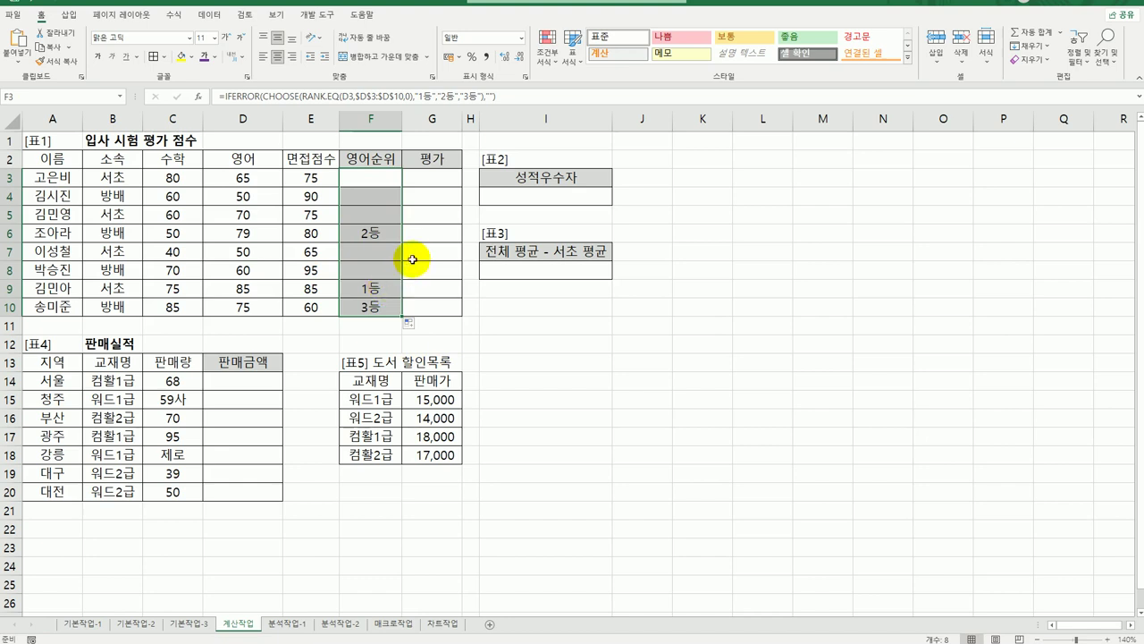
Step: Enter =SUM(C3:D3) in G3 under 평가 to add the math and English scores
click(438, 179)
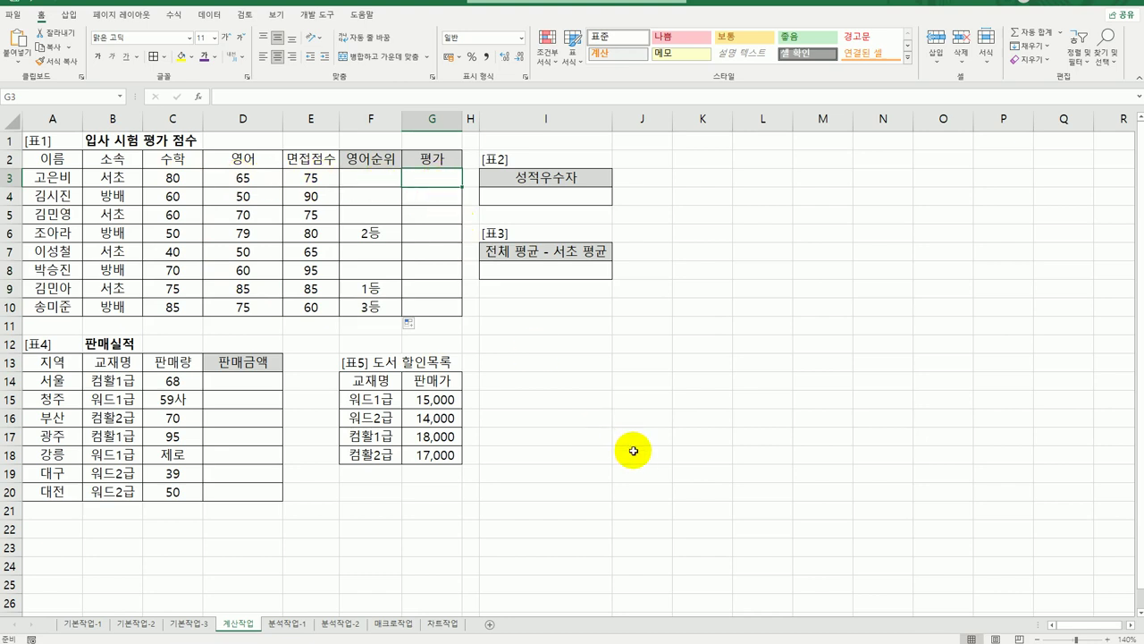
text(=sum()
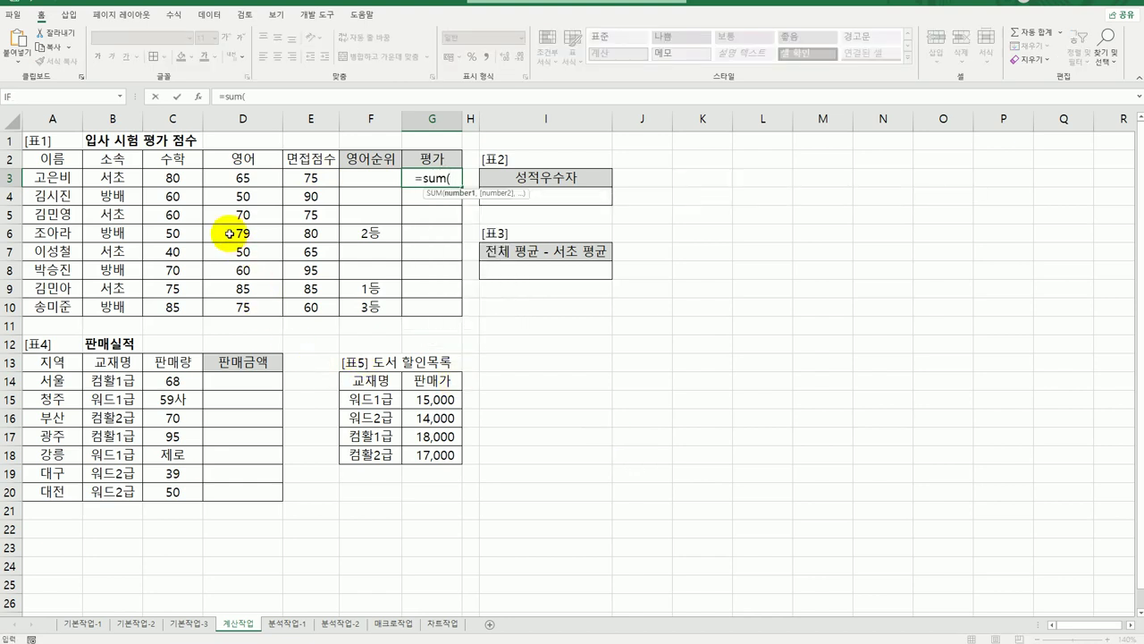
click(195, 179)
drag(195, 180, 268, 180)
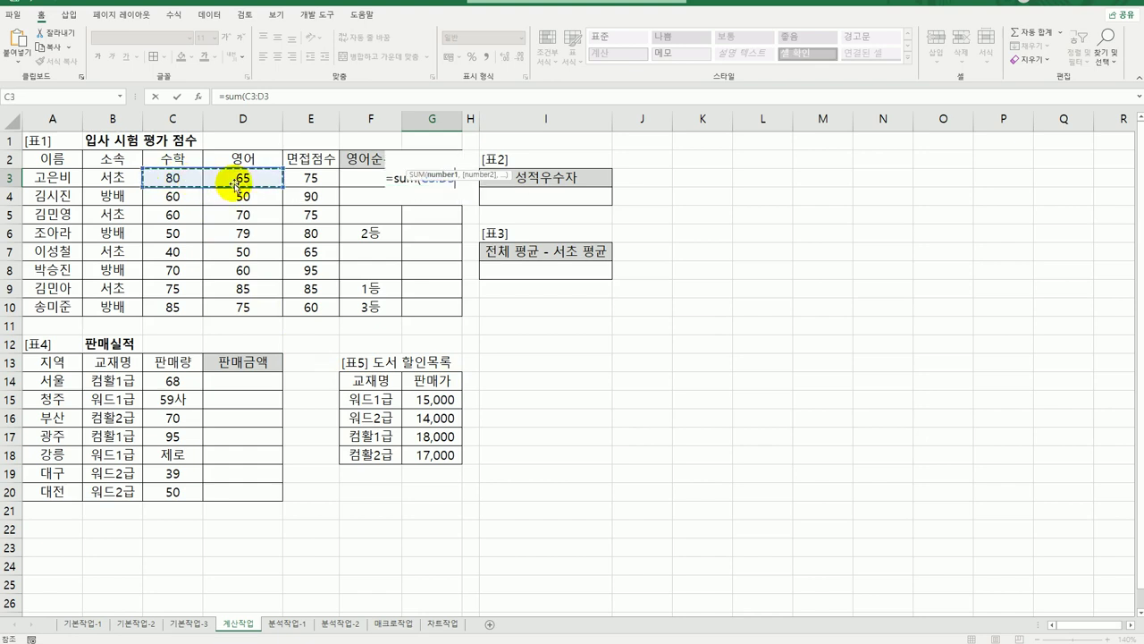
text())
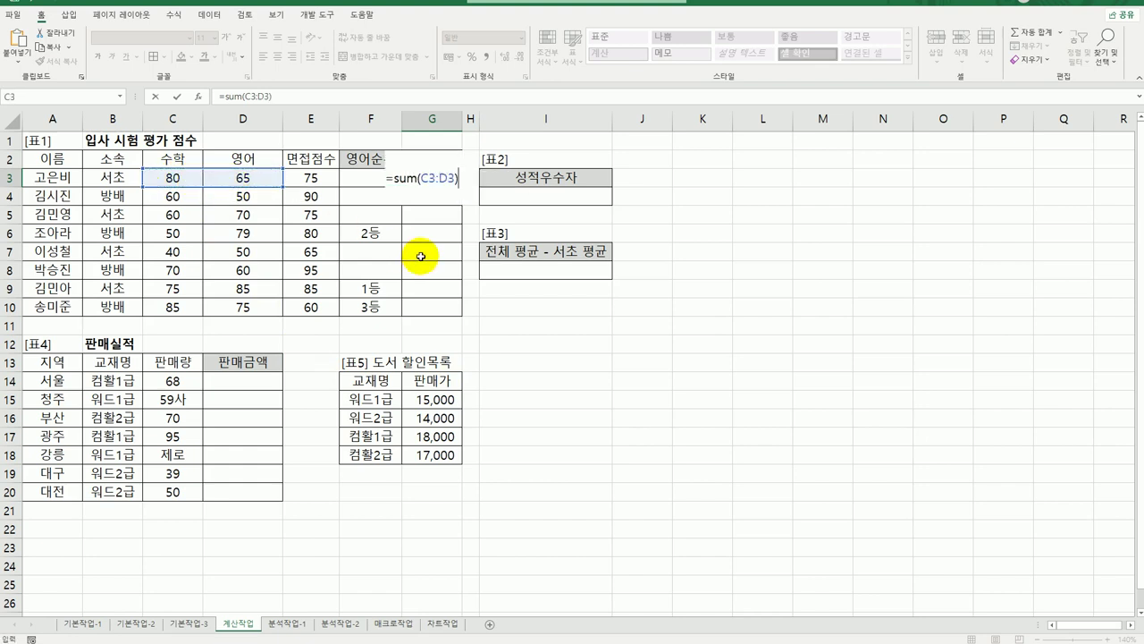
key(ctrl+Return)
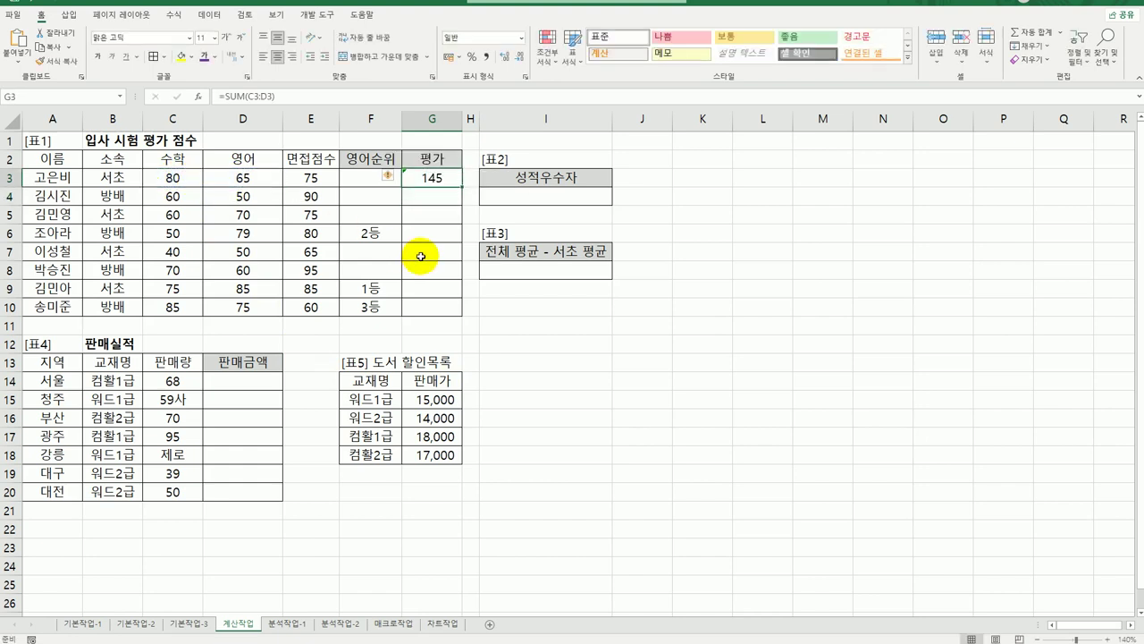
Step: Append >=120 to the SUM formula in G3 and fill it down through G10
double_click(452, 178)
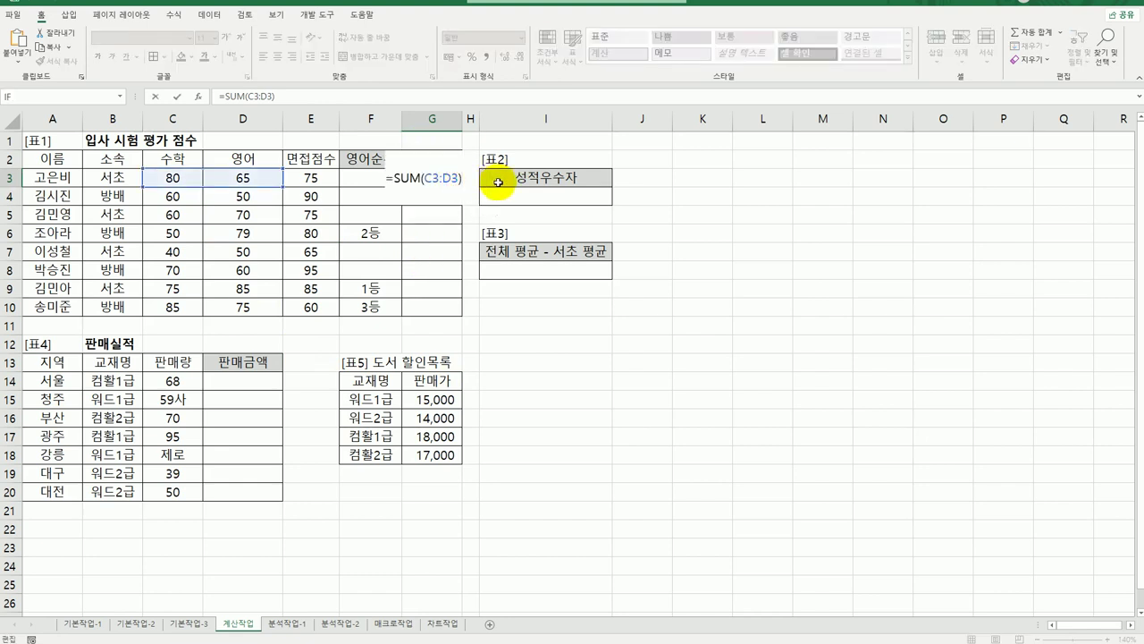
text(>=120)
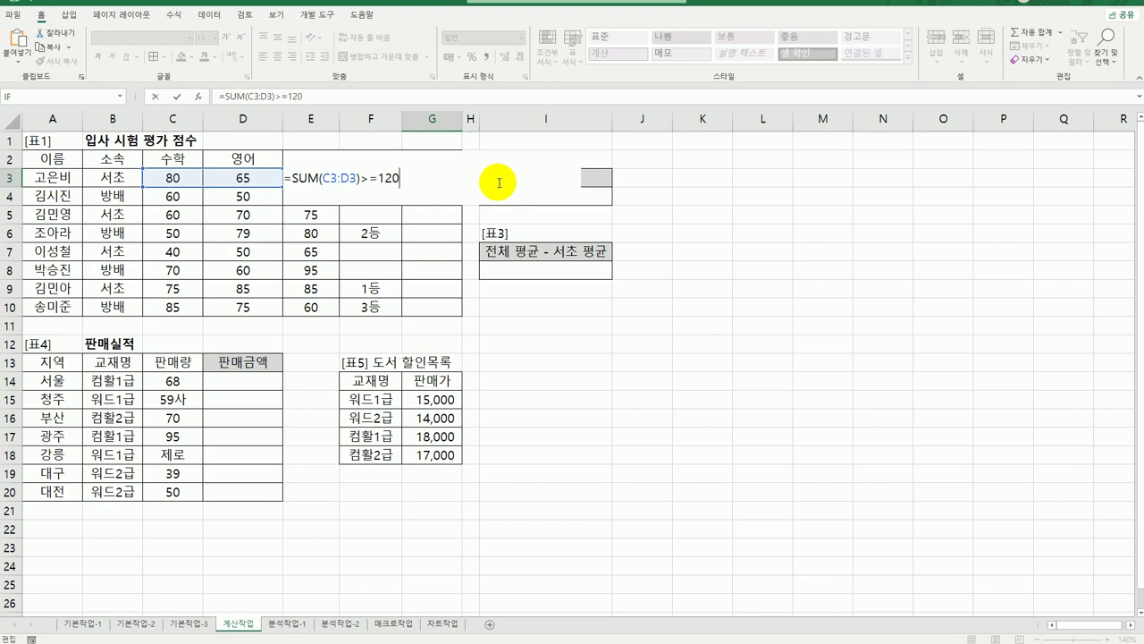
key(ctrl+Return)
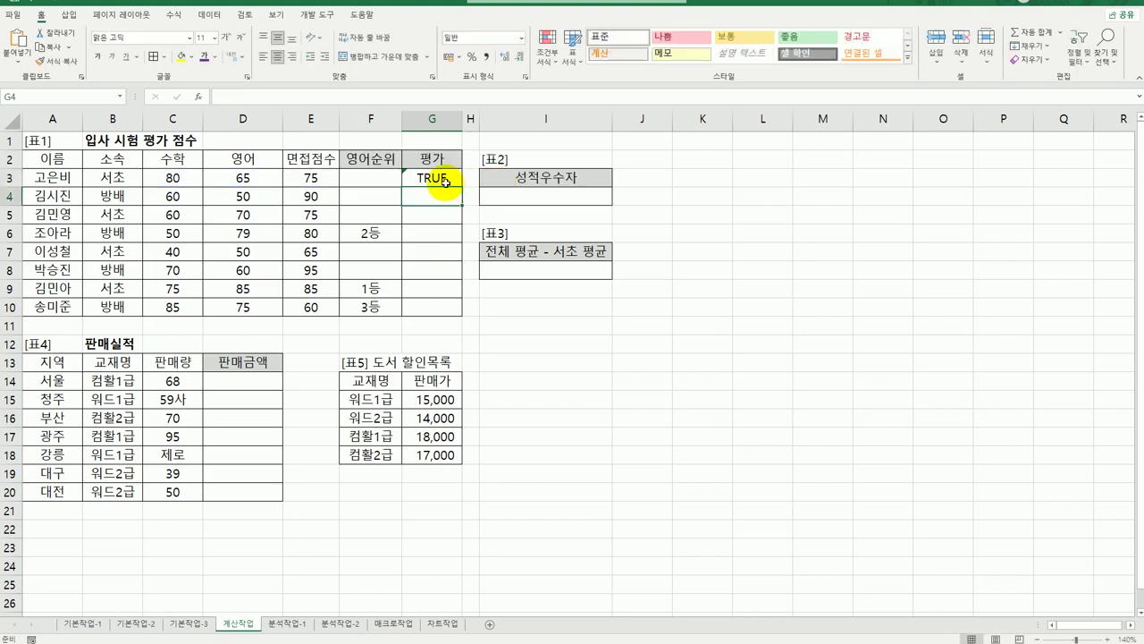
drag(461, 187, 443, 322)
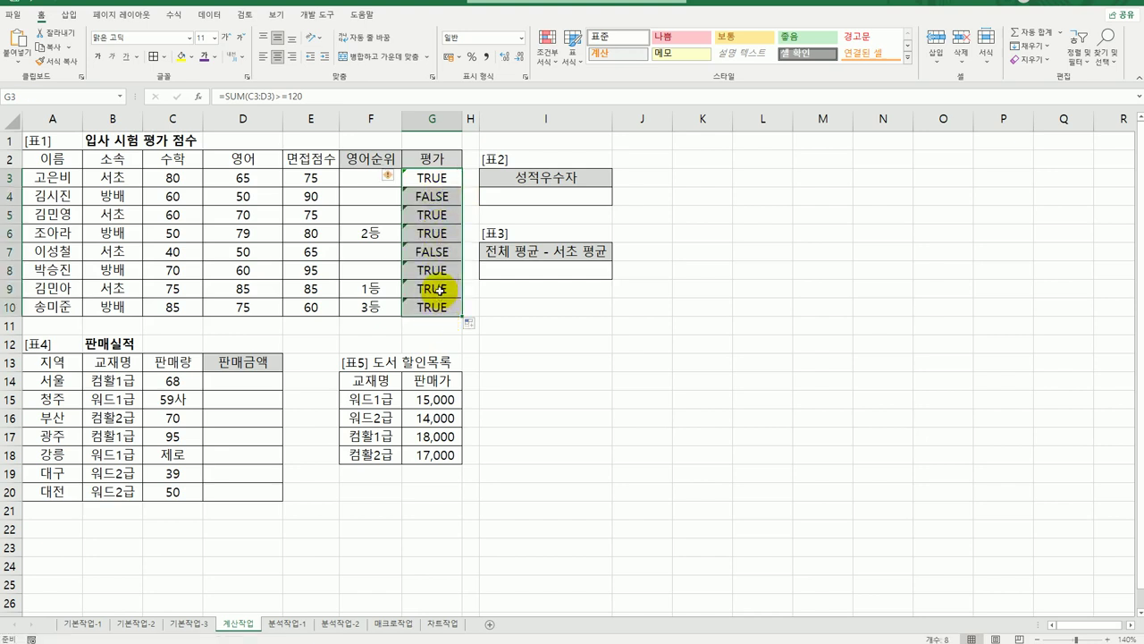
Step: Wrap the G3 test in AND with E3>=70 as the first condition, and fill the formula down through G10
double_click(427, 177)
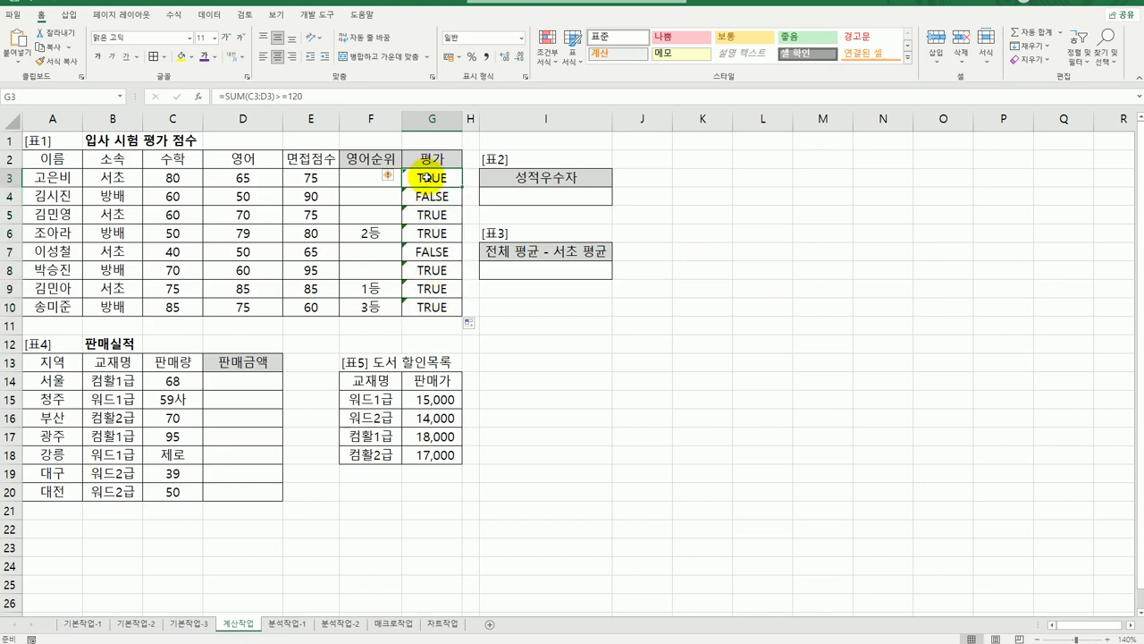
click(349, 178)
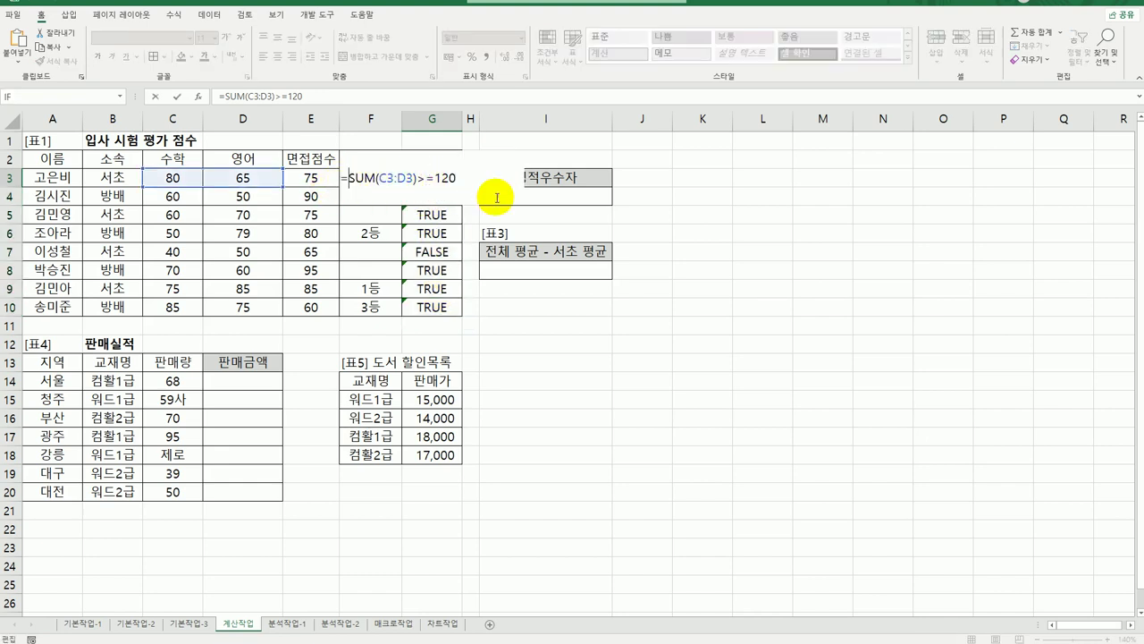
text(and()
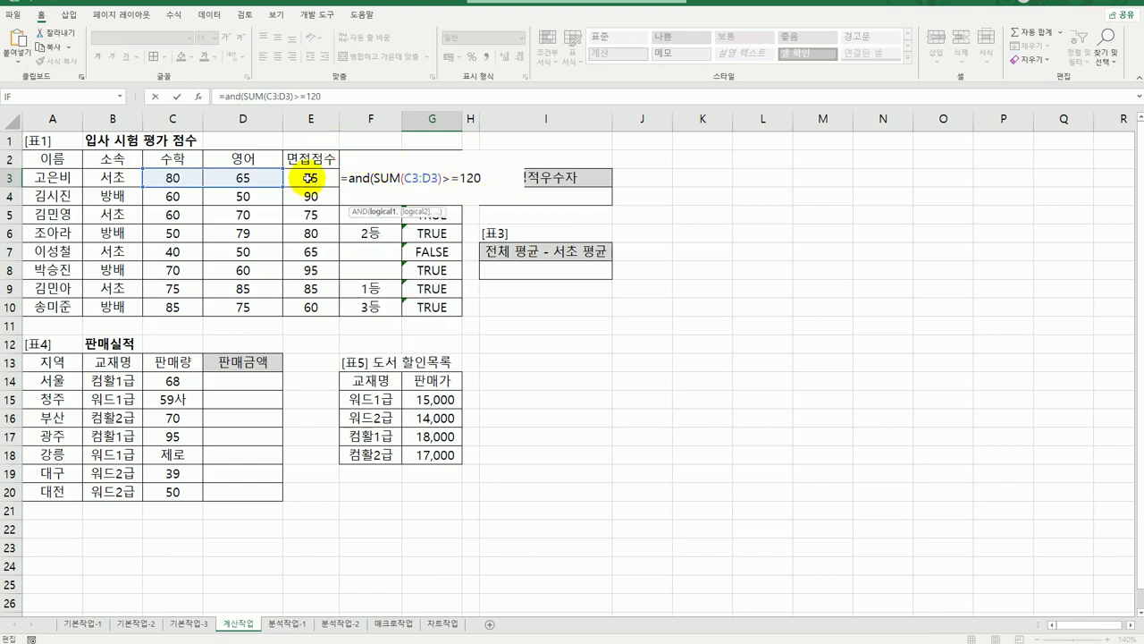
click(309, 177)
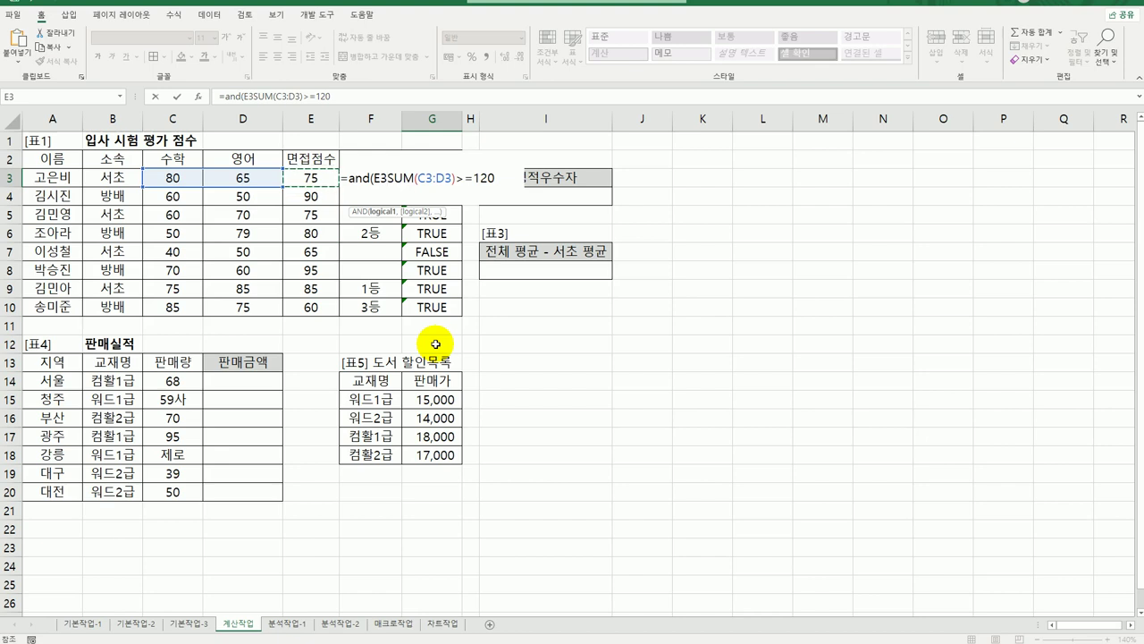
text(>=70)
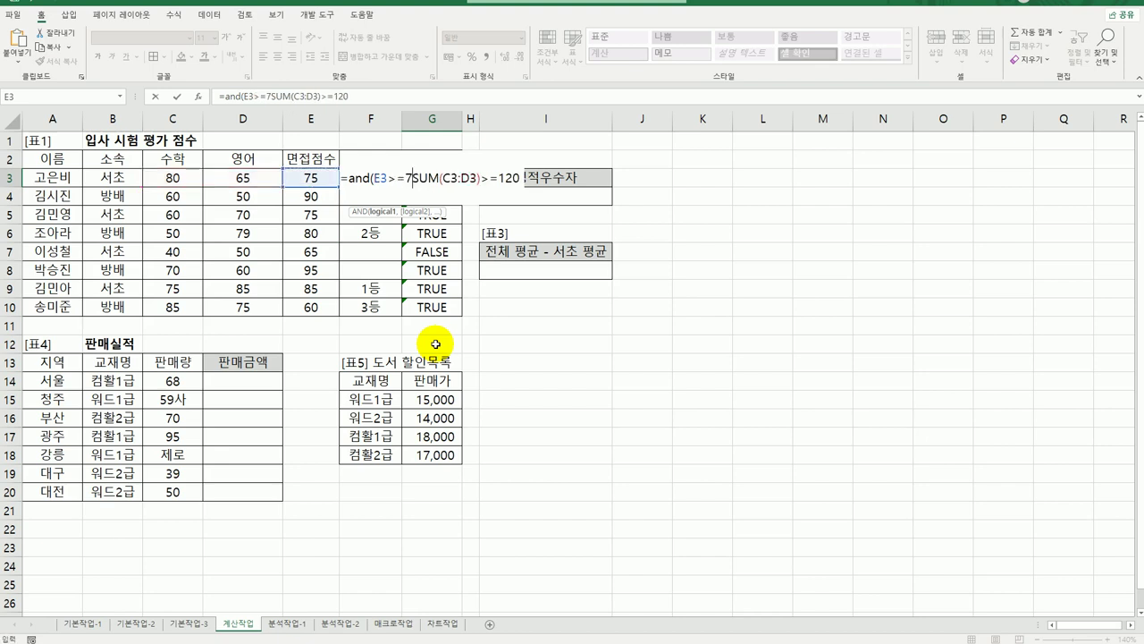
text(,)
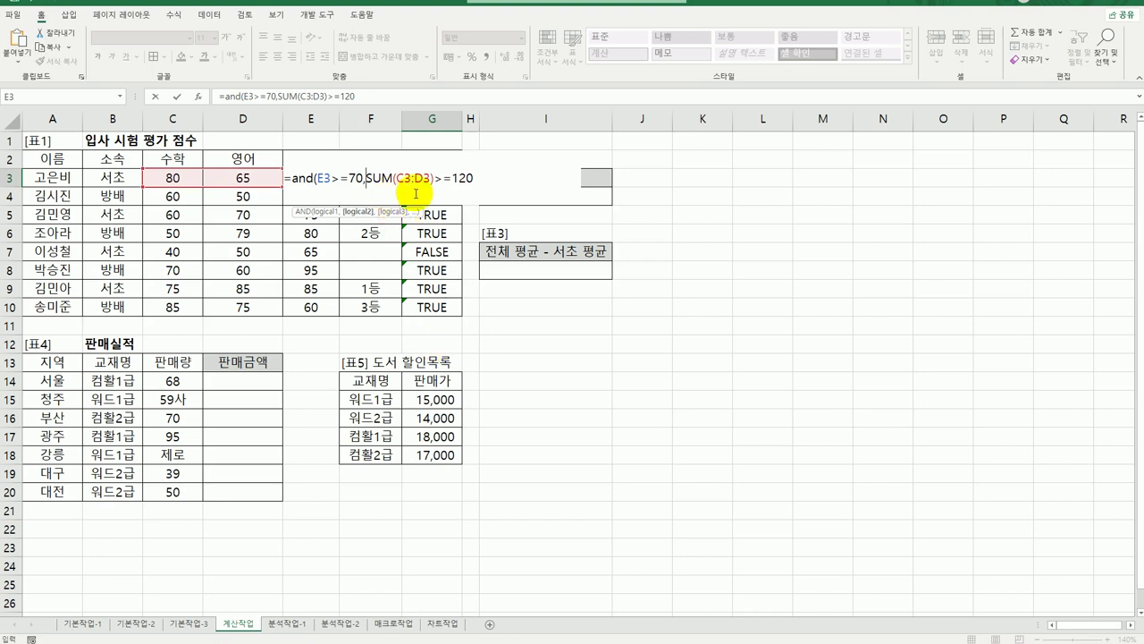
click(471, 179)
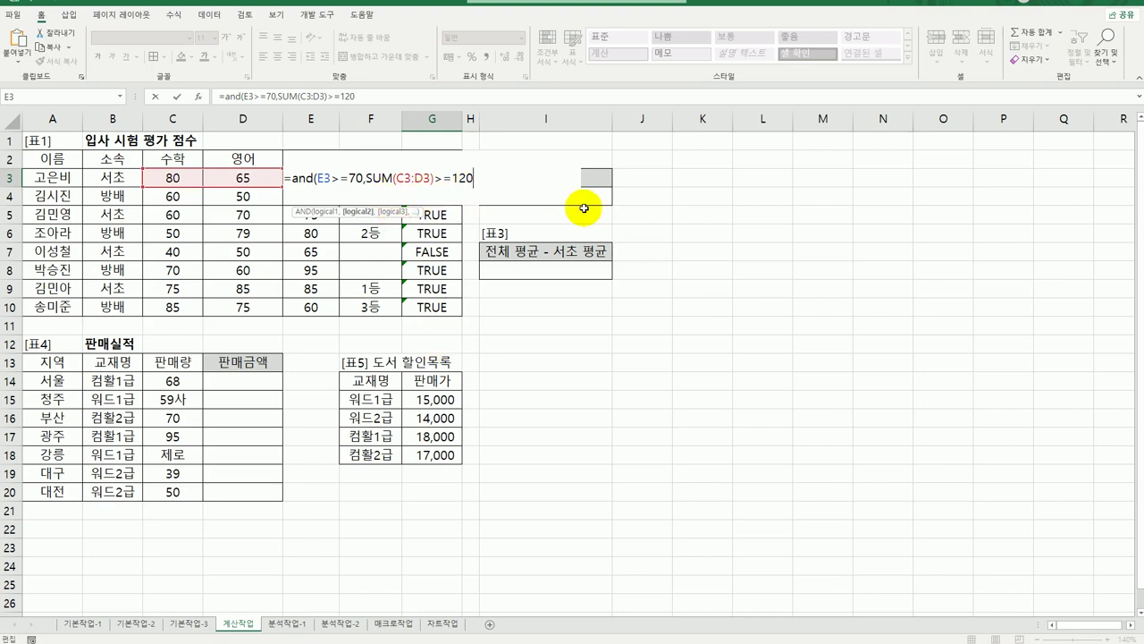
text())
key(Return)
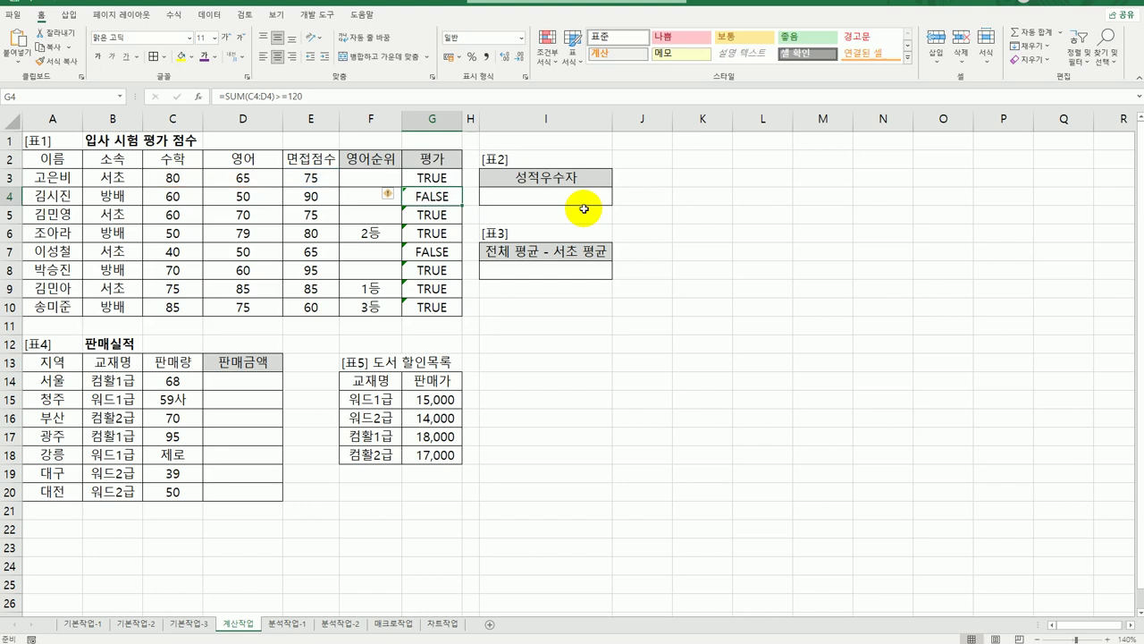
click(436, 179)
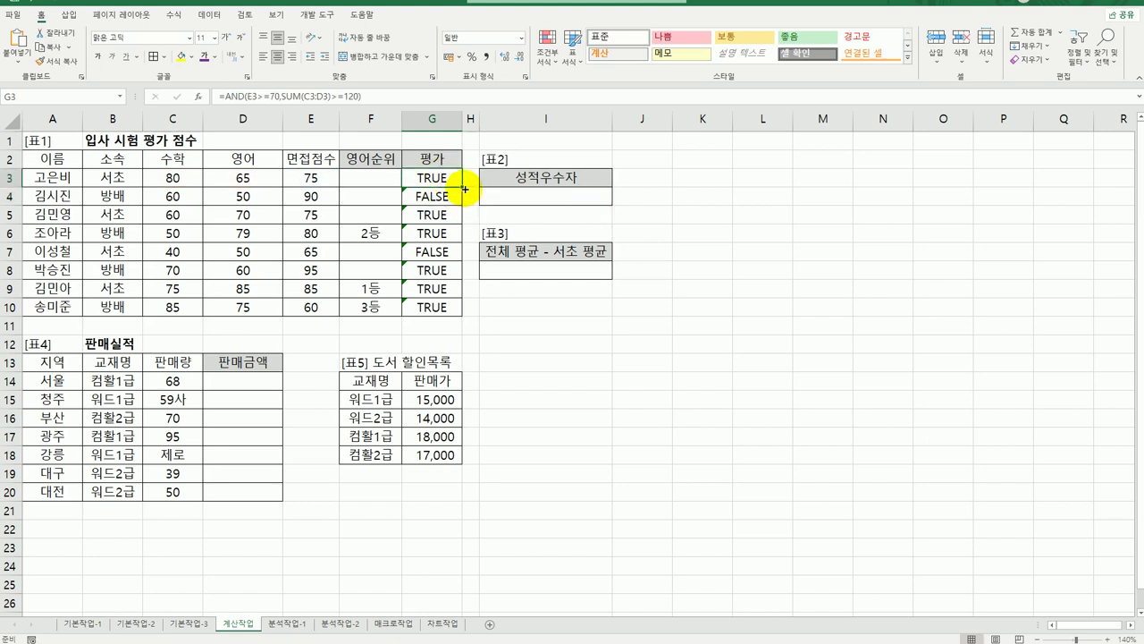
drag(464, 187, 444, 320)
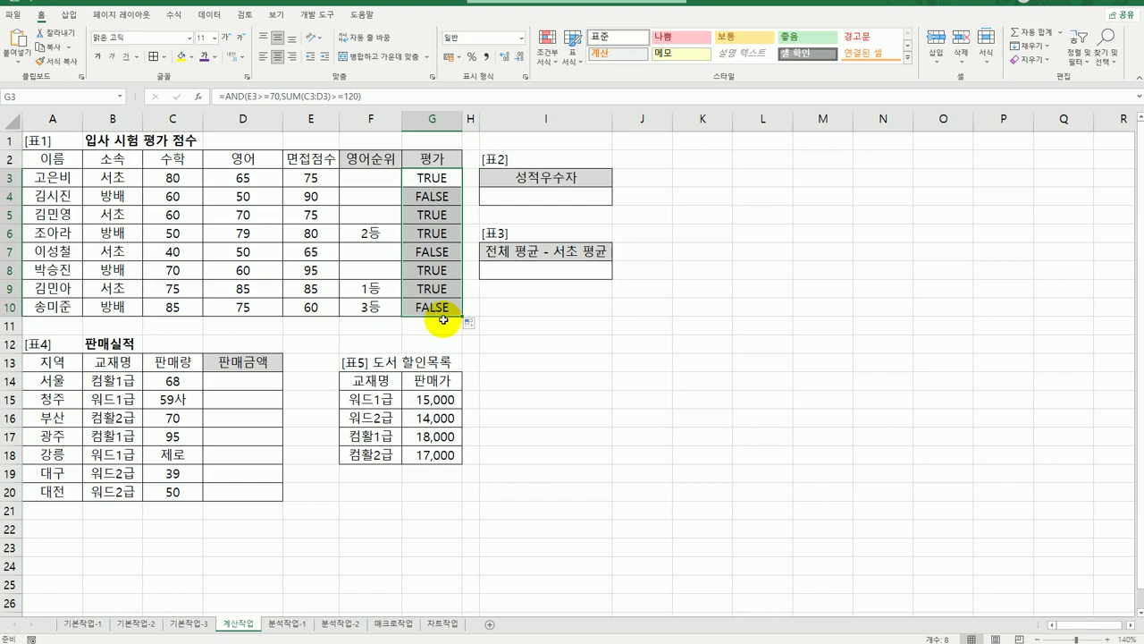
Step: Wrap the G3 AND test in IF, returning "합격" when true and "" when false, and fill the formula down through G10
click(433, 183)
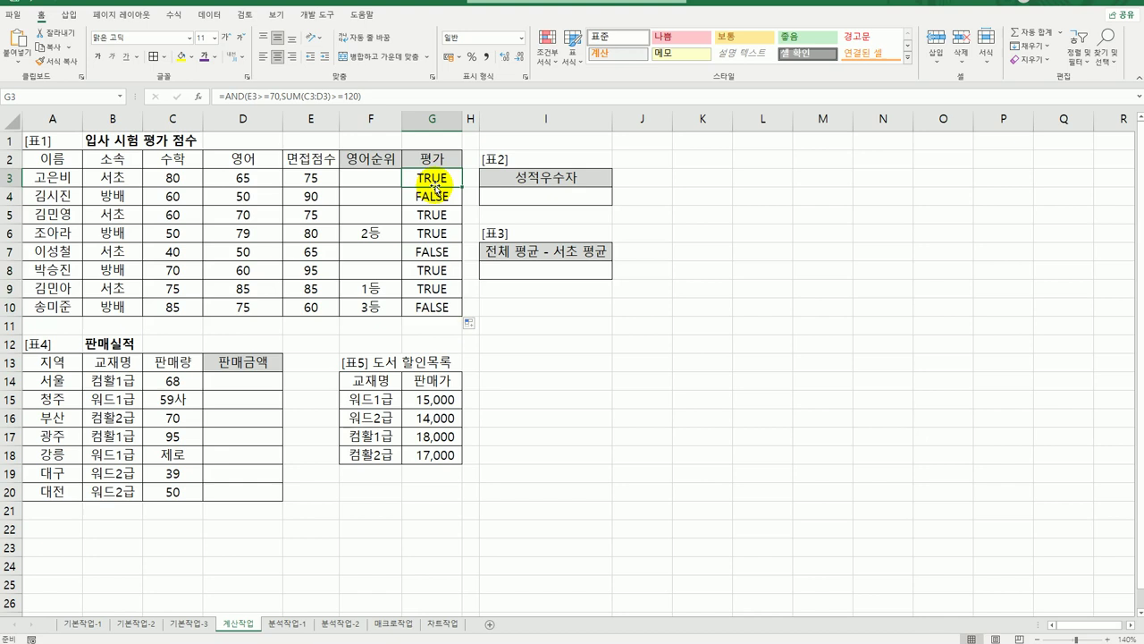
double_click(433, 183)
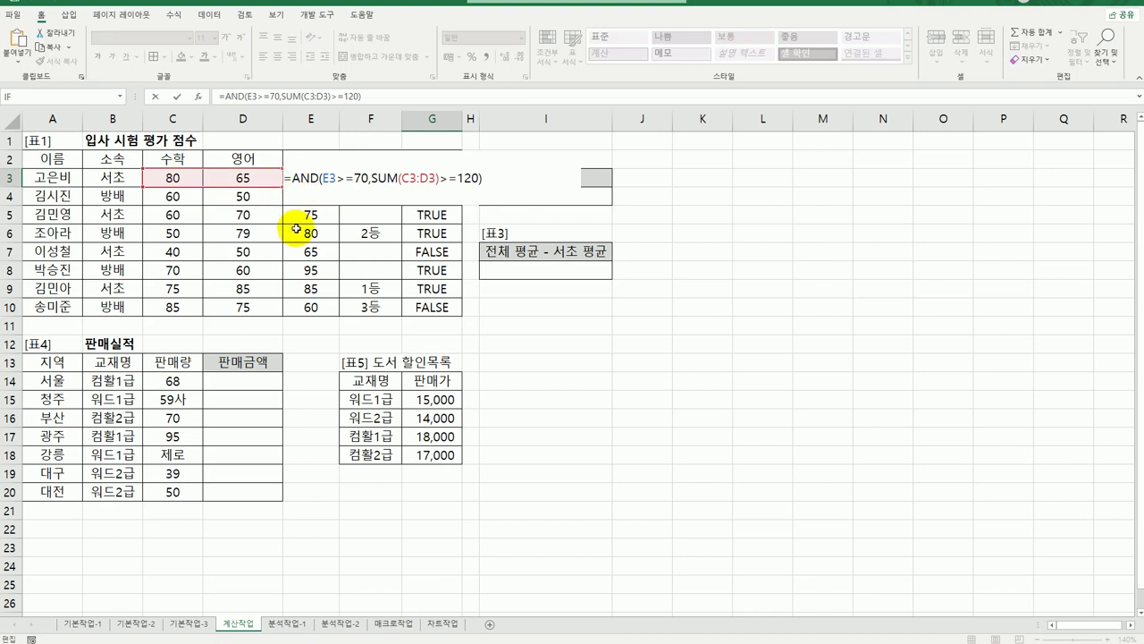
text(IF()
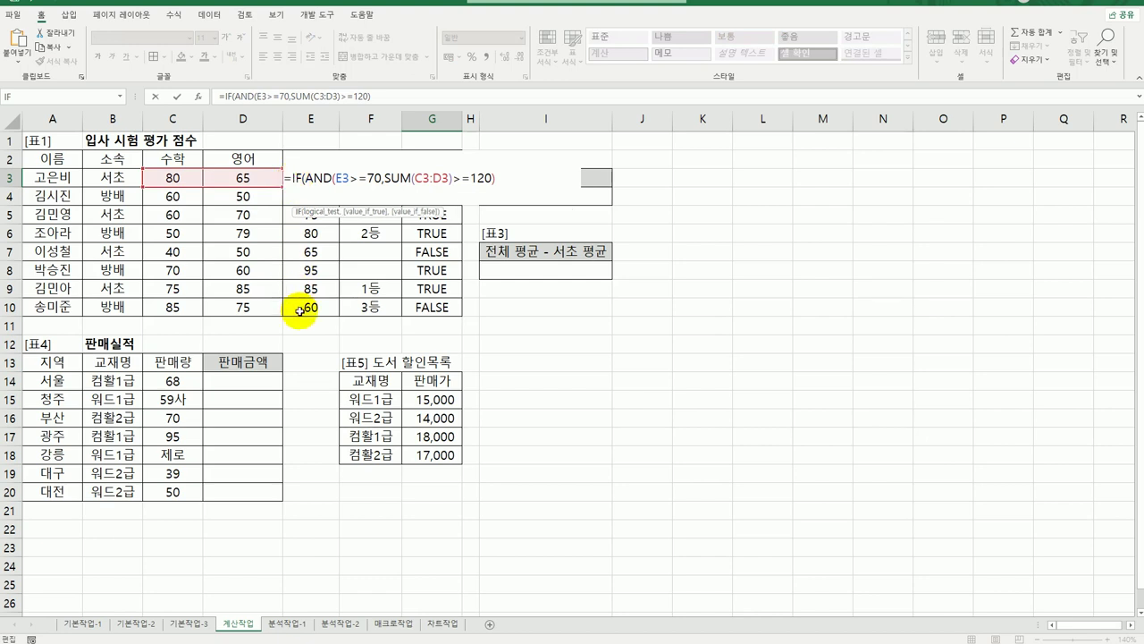
click(196, 96)
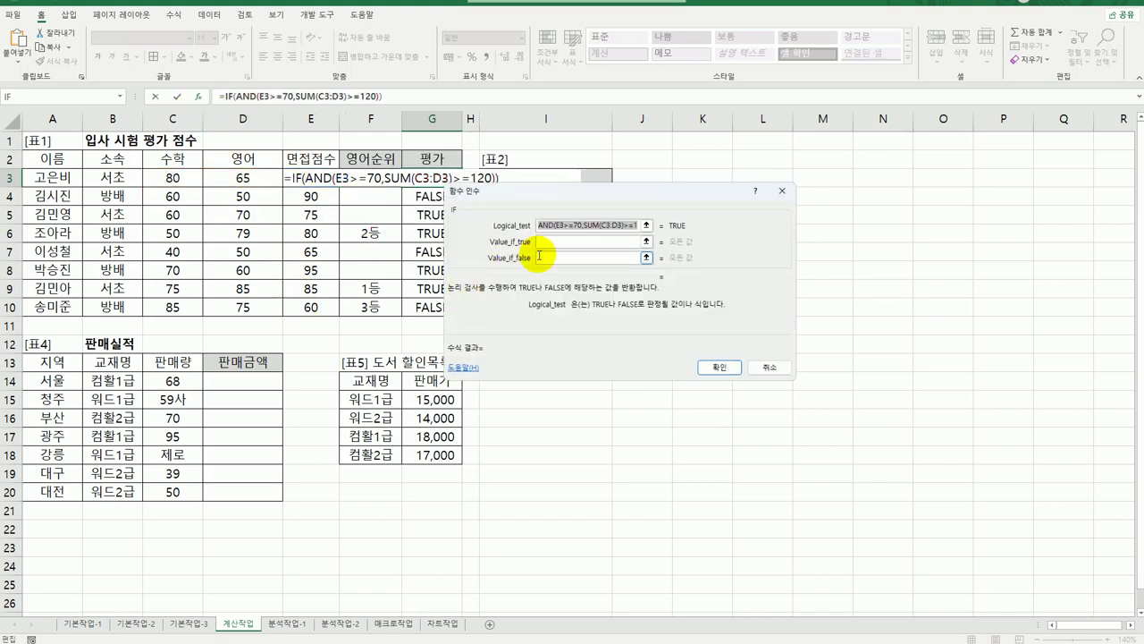
click(556, 241)
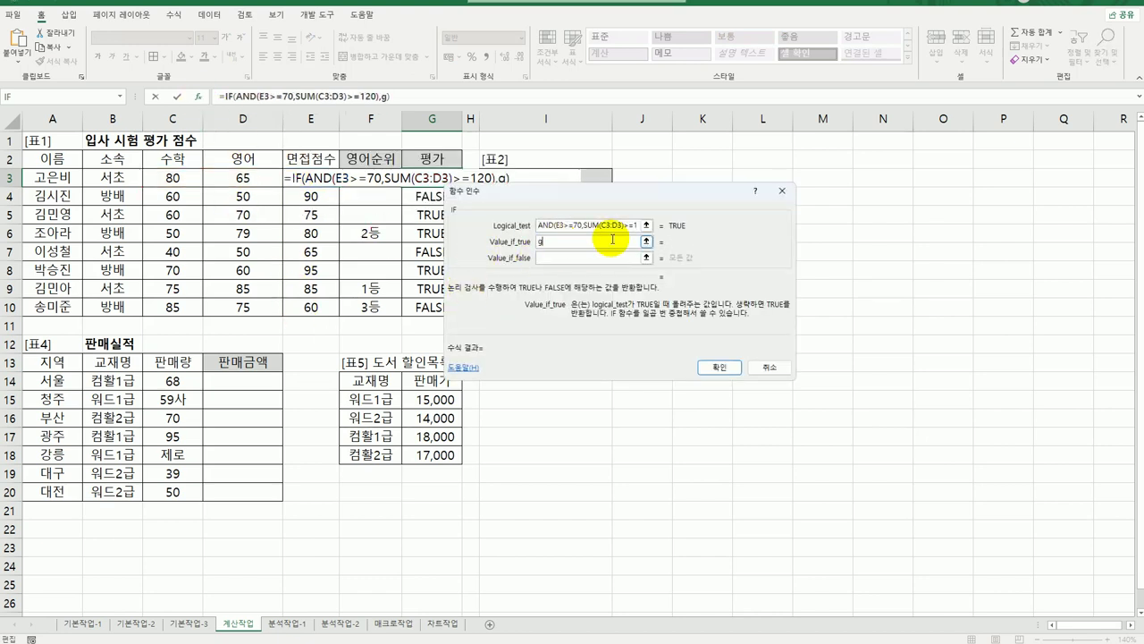
text(합격)
key(Tab)
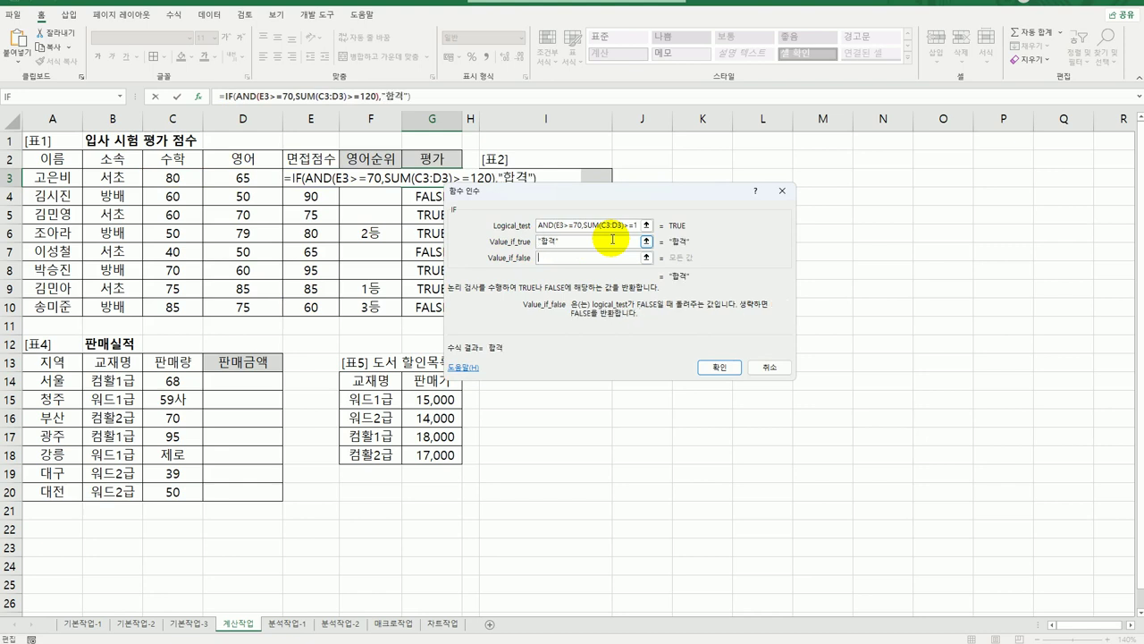
text("")
click(719, 367)
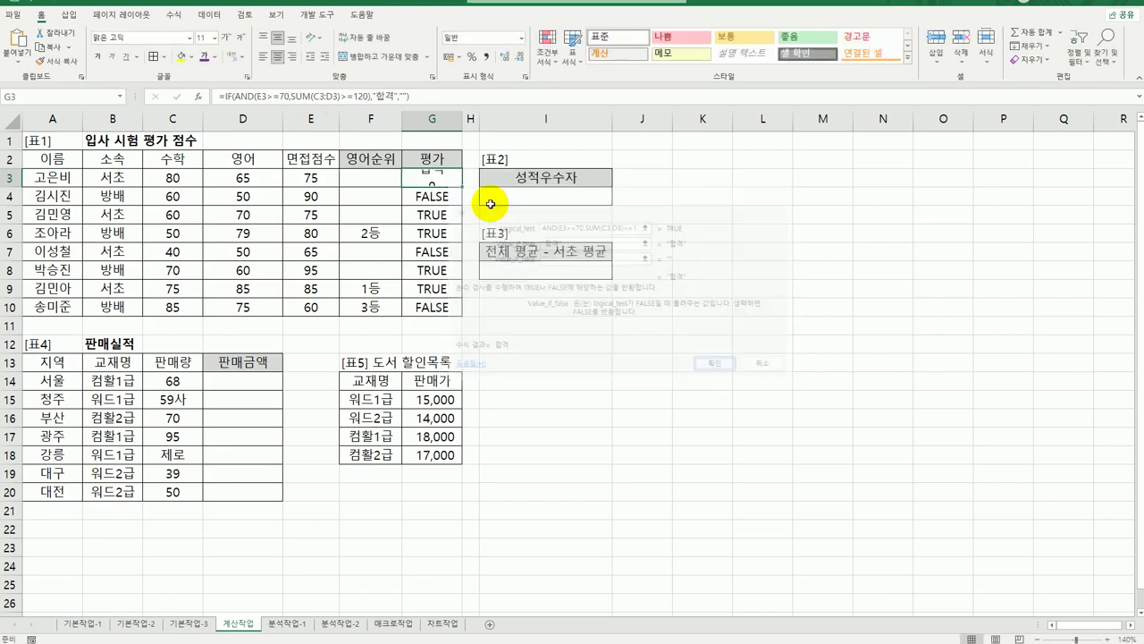
drag(466, 185, 444, 319)
click(442, 307)
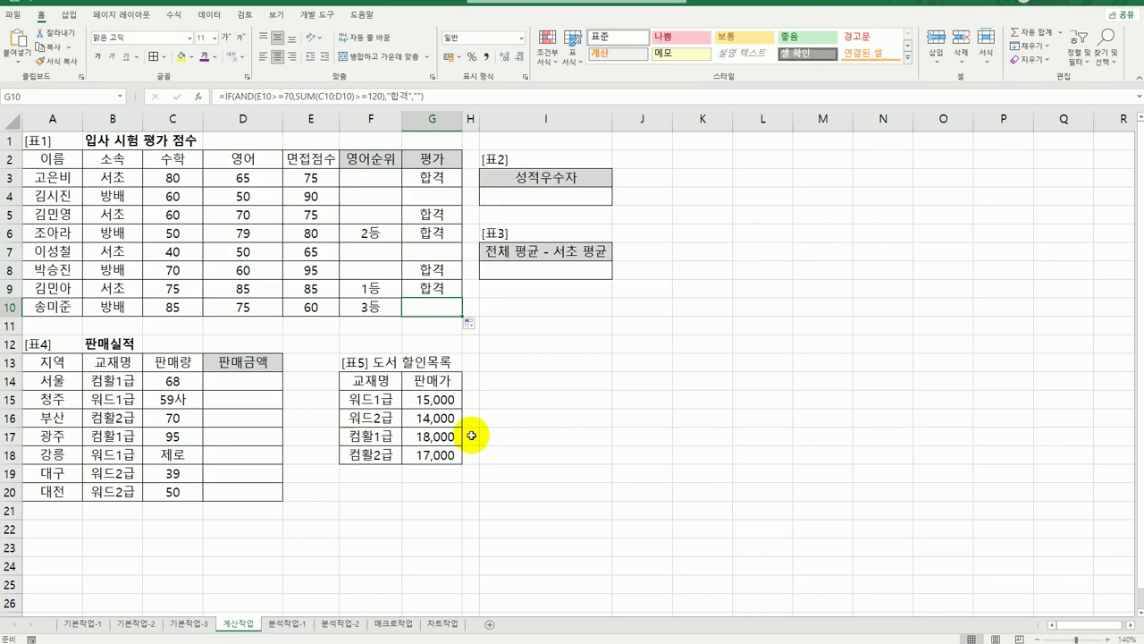
Step: Start a COUNTIFS formula in I4 under 성적우수자 with the math scores C3:C10 as Criteria_range1
click(548, 195)
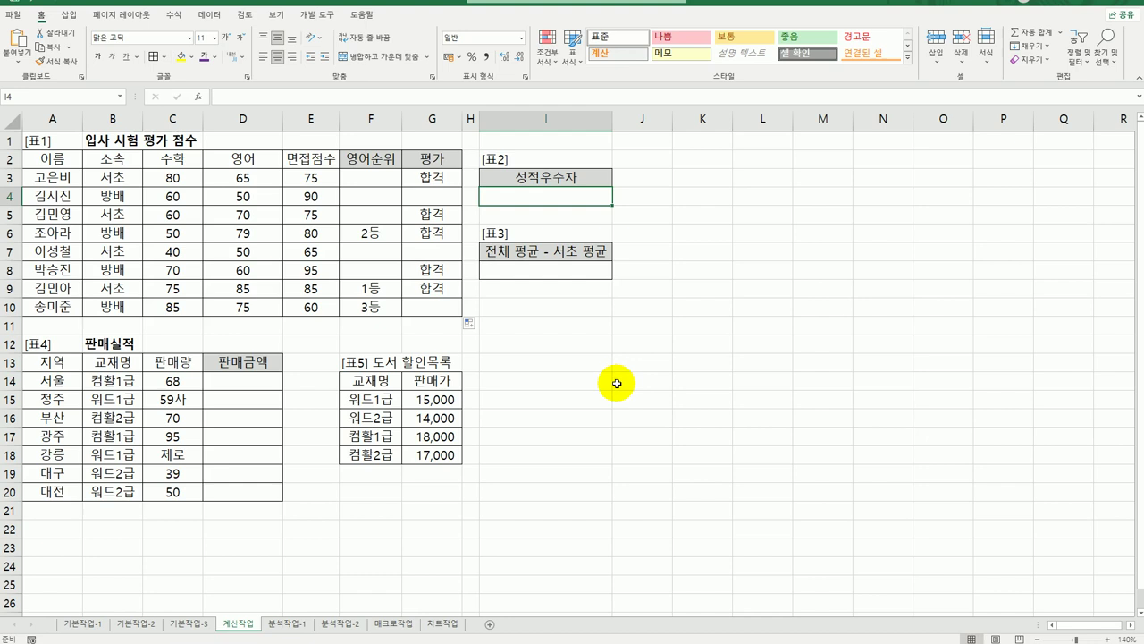
text(=채)
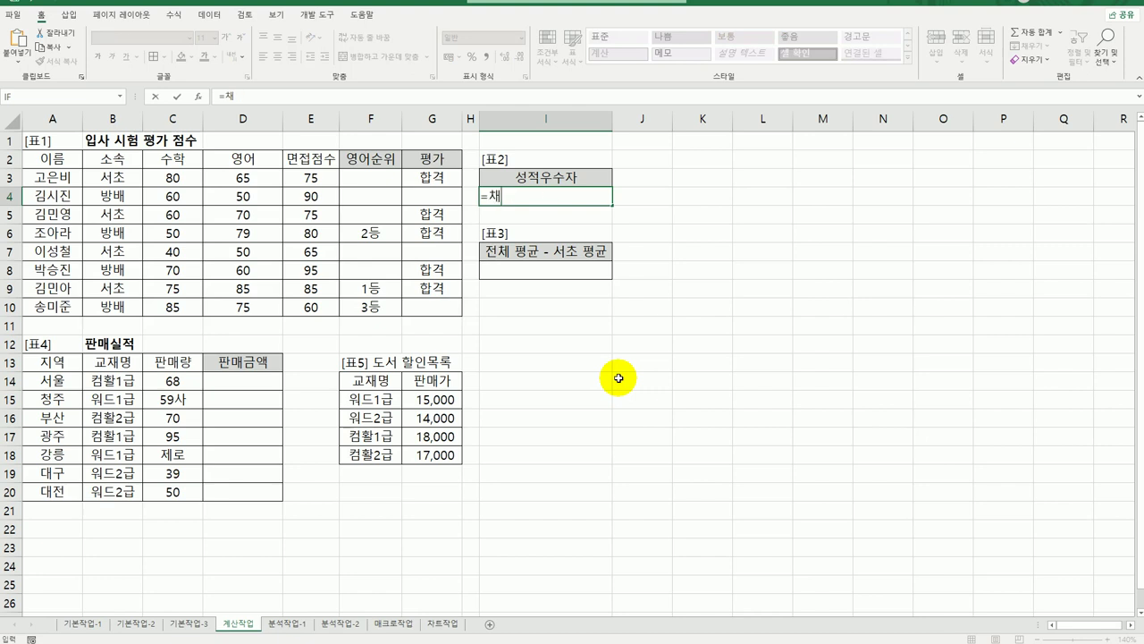
key(BackSpace)
key(Escape)
text(=count)
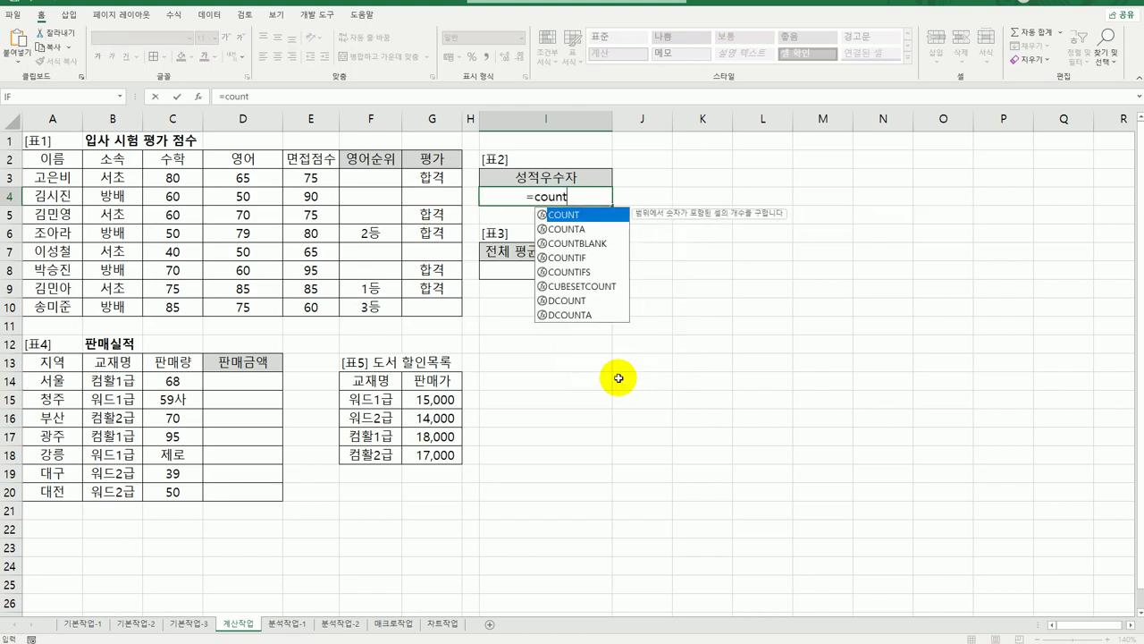
double_click(590, 271)
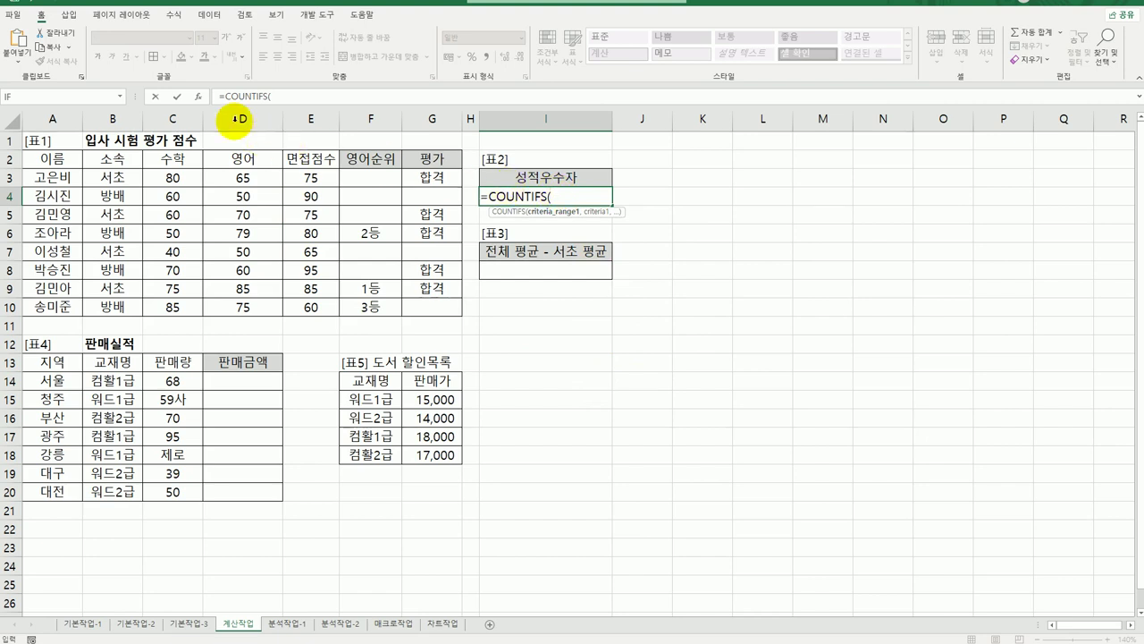
click(199, 100)
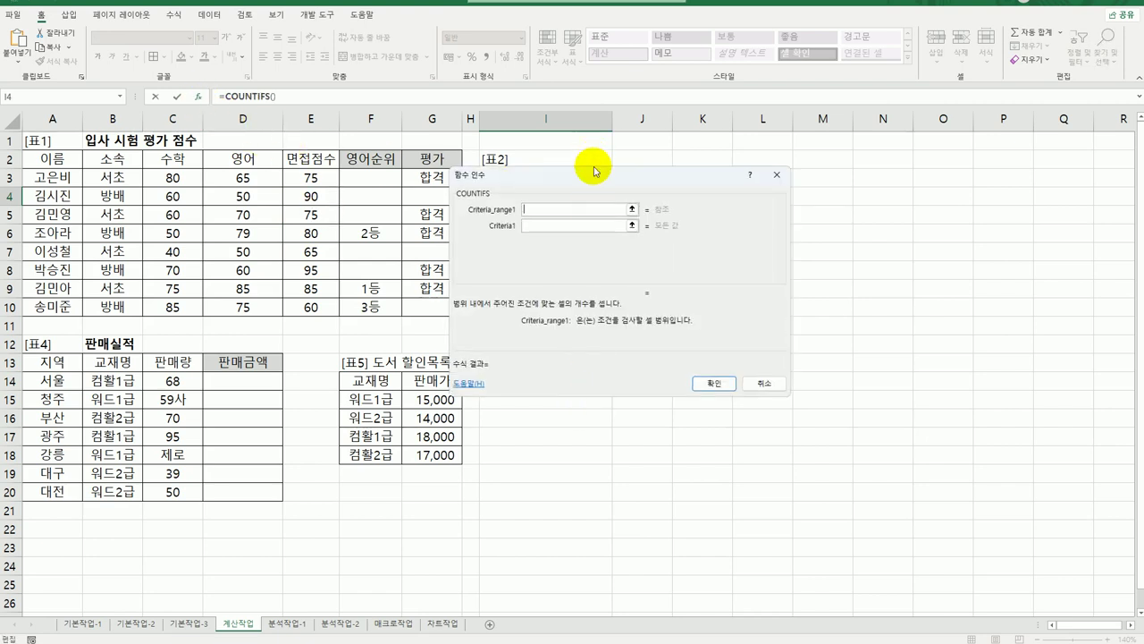
drag(637, 212, 750, 233)
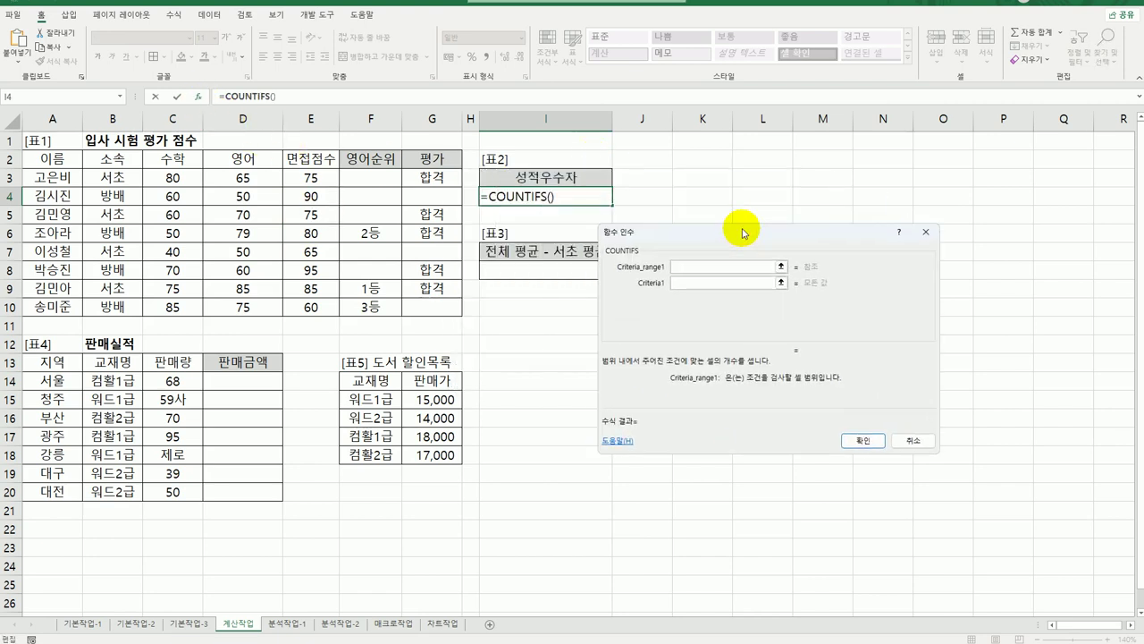
click(176, 177)
drag(176, 202, 172, 313)
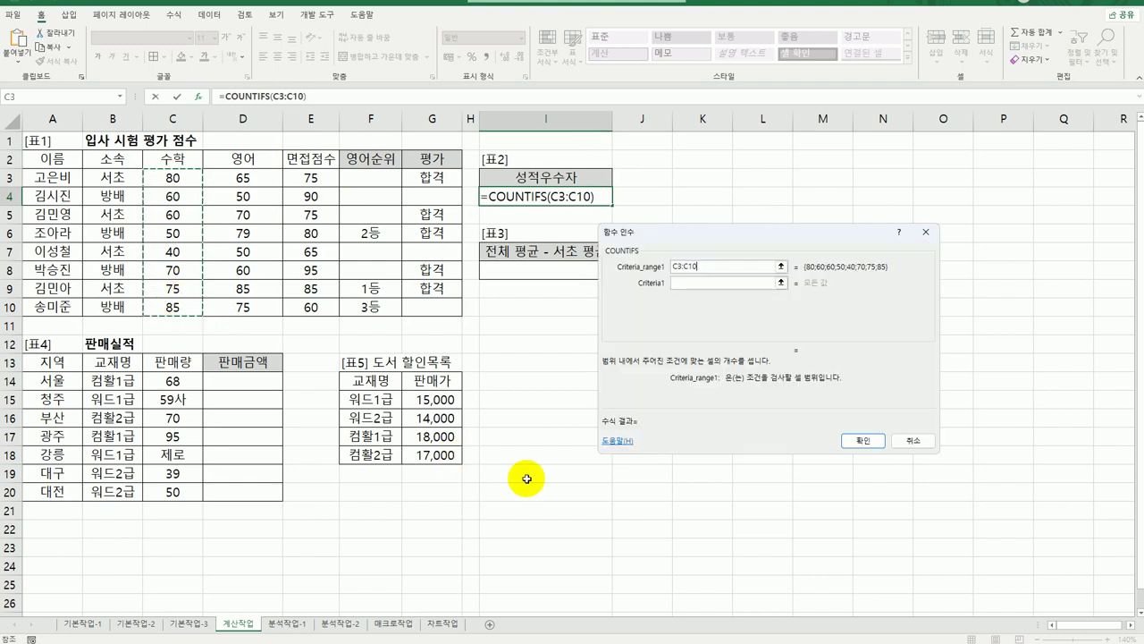
Step: Set COUNTIFS's Criteria1 to ">="&large(C3:C10,5) to match the top five math scores
click(706, 282)
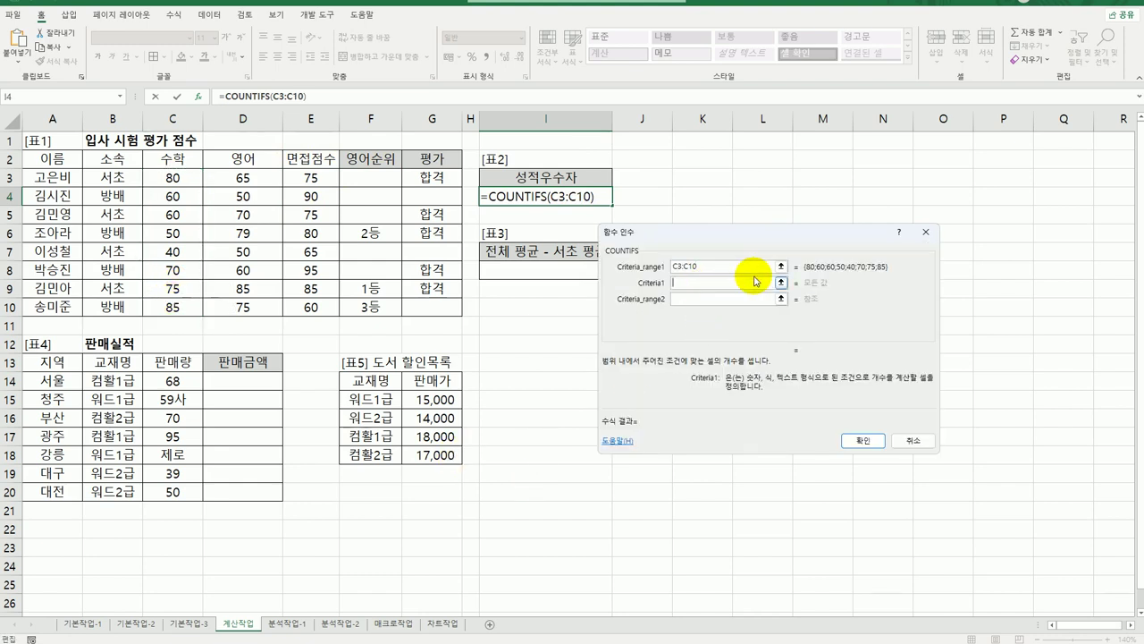
text(>=)
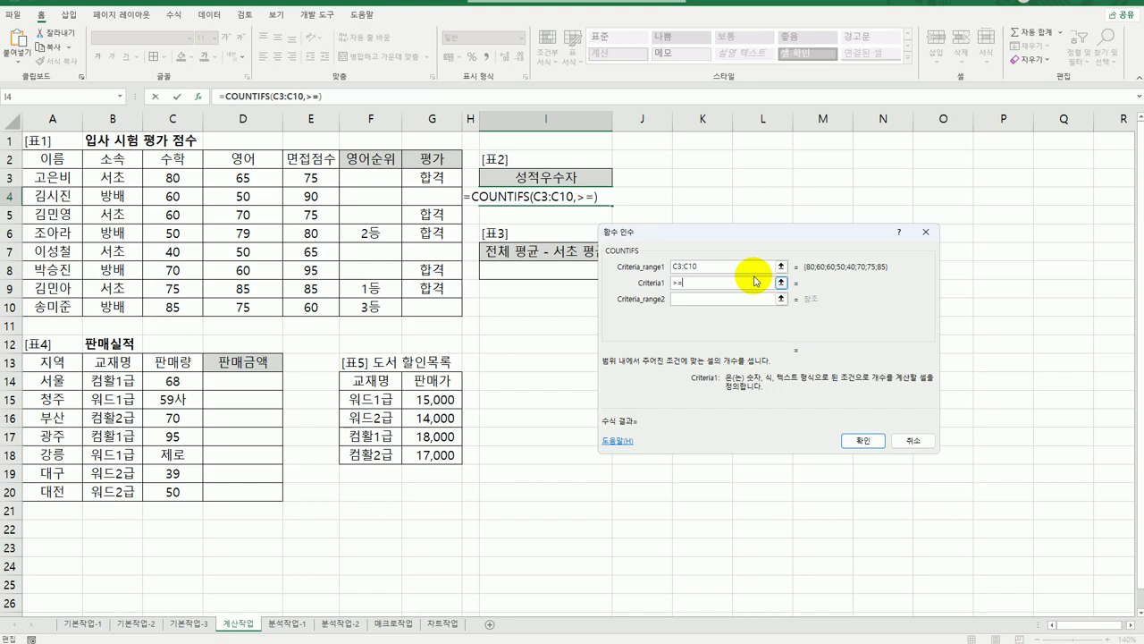
key(BackSpace)
key(BackSpace)
text(">="&)
text(large()
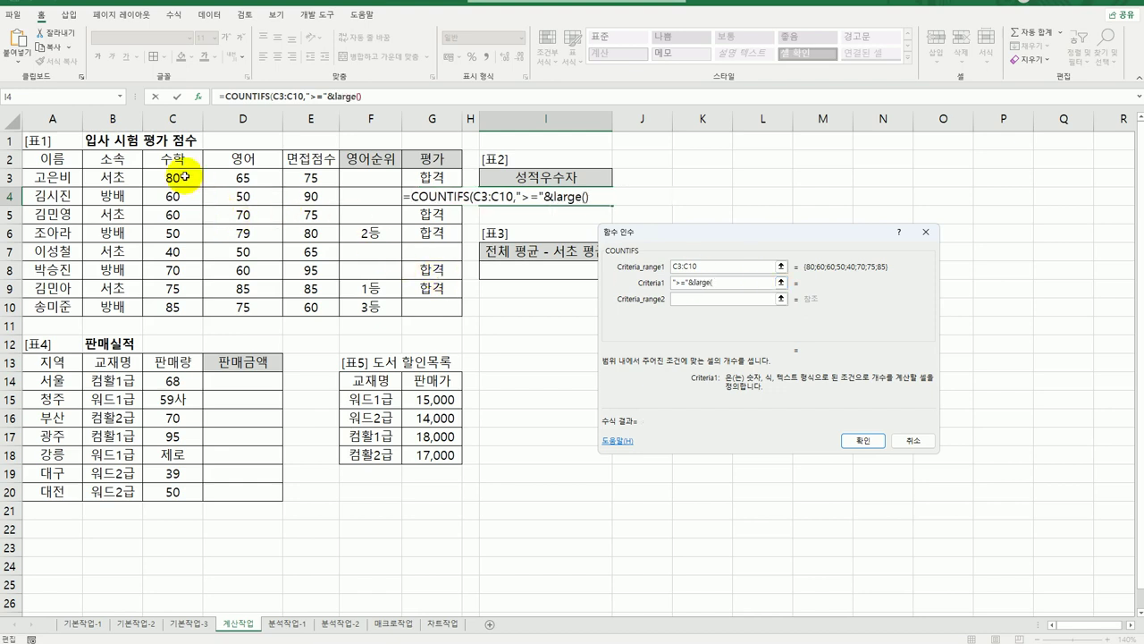
drag(170, 177, 166, 305)
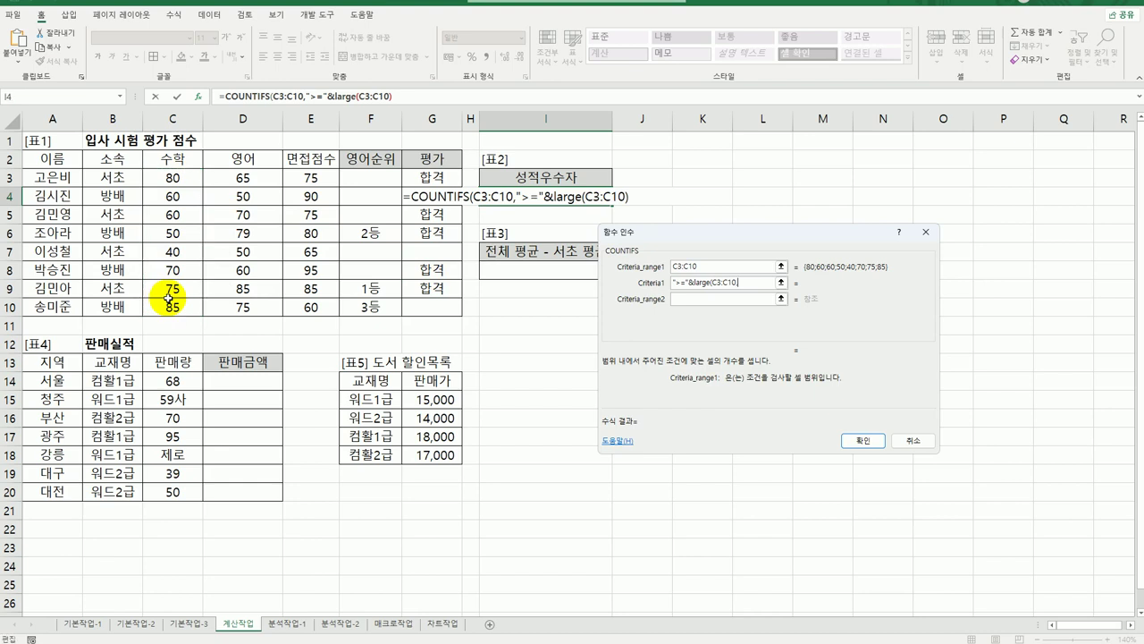
text(,5)
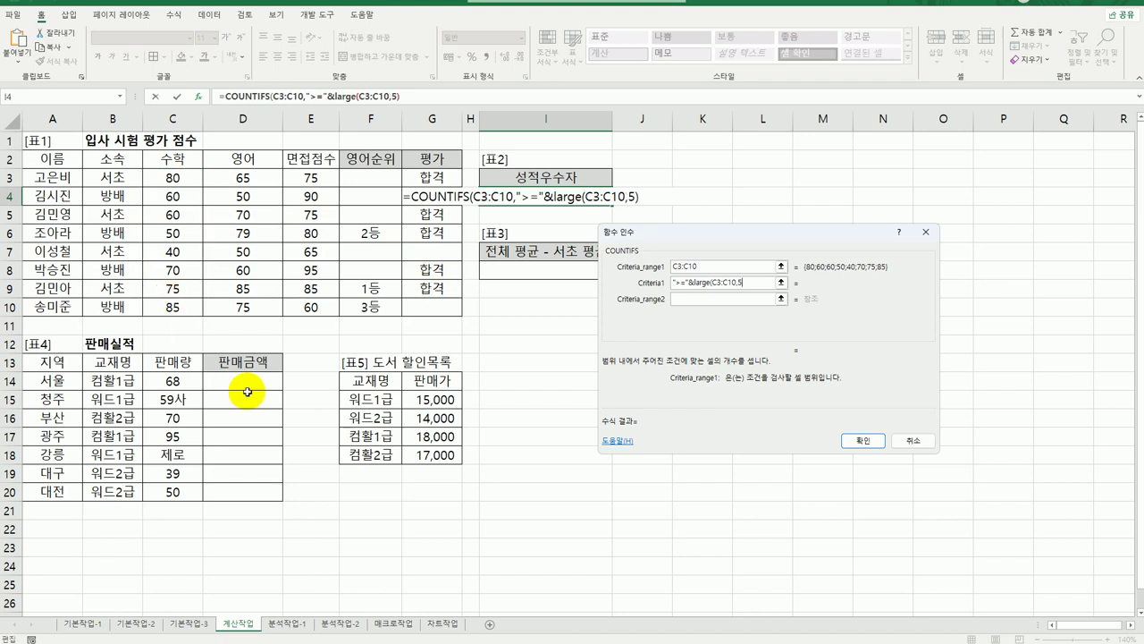
text())
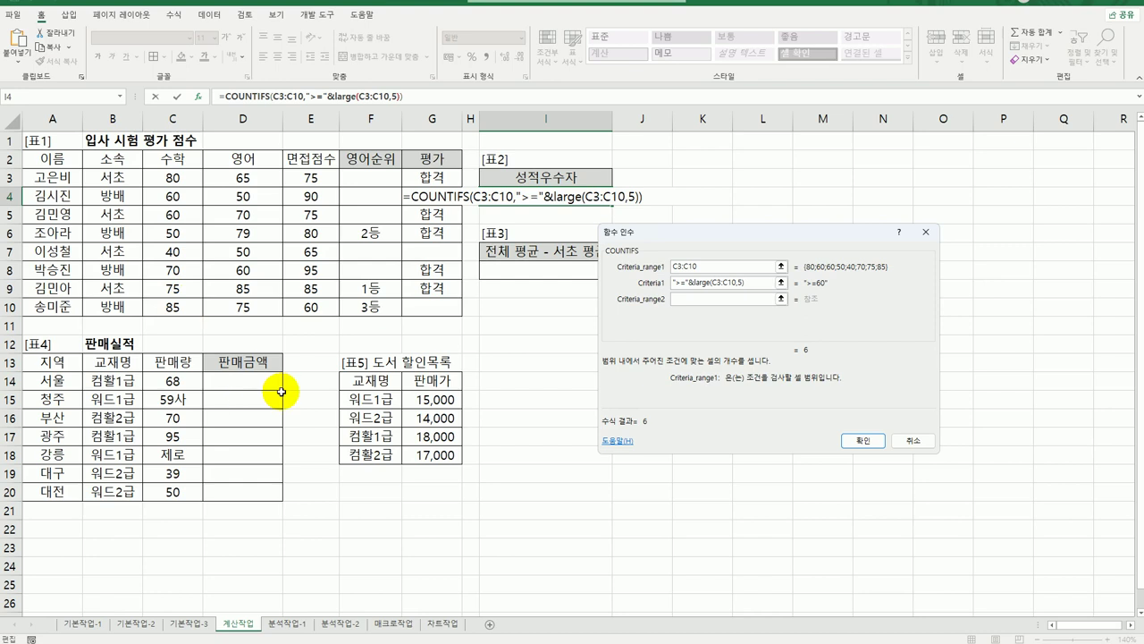
Step: Add D3:D10 as Criteria_range2 with ">="&large(D3:D10,5) as Criteria2, and finish the COUNTIFS formula in I4
click(684, 300)
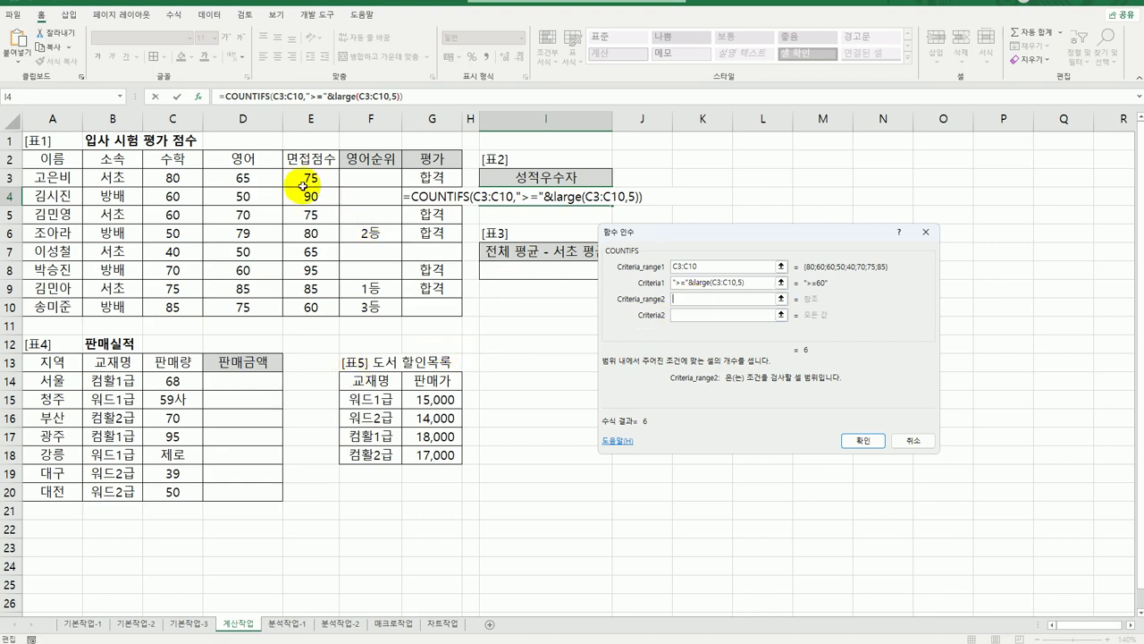
drag(243, 177, 238, 309)
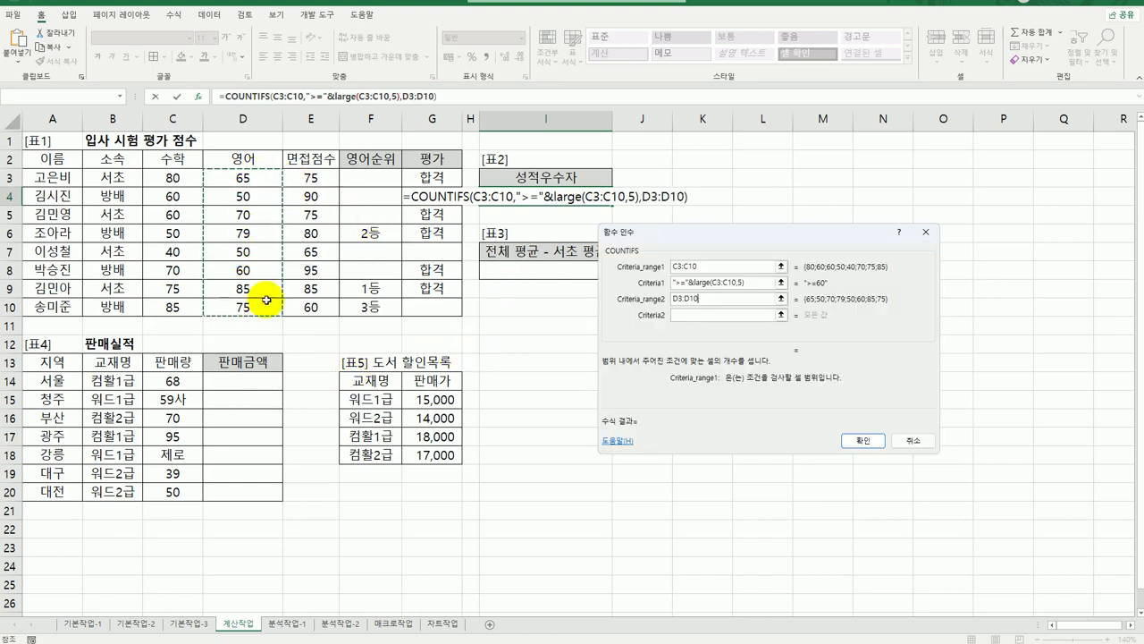
click(706, 316)
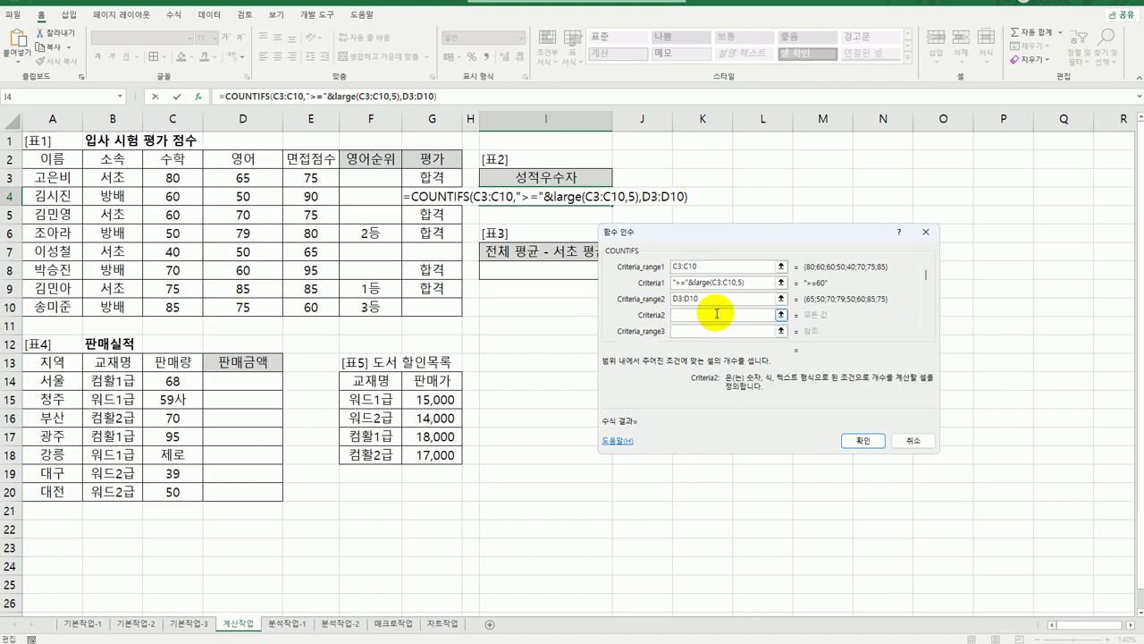
text(">="&)
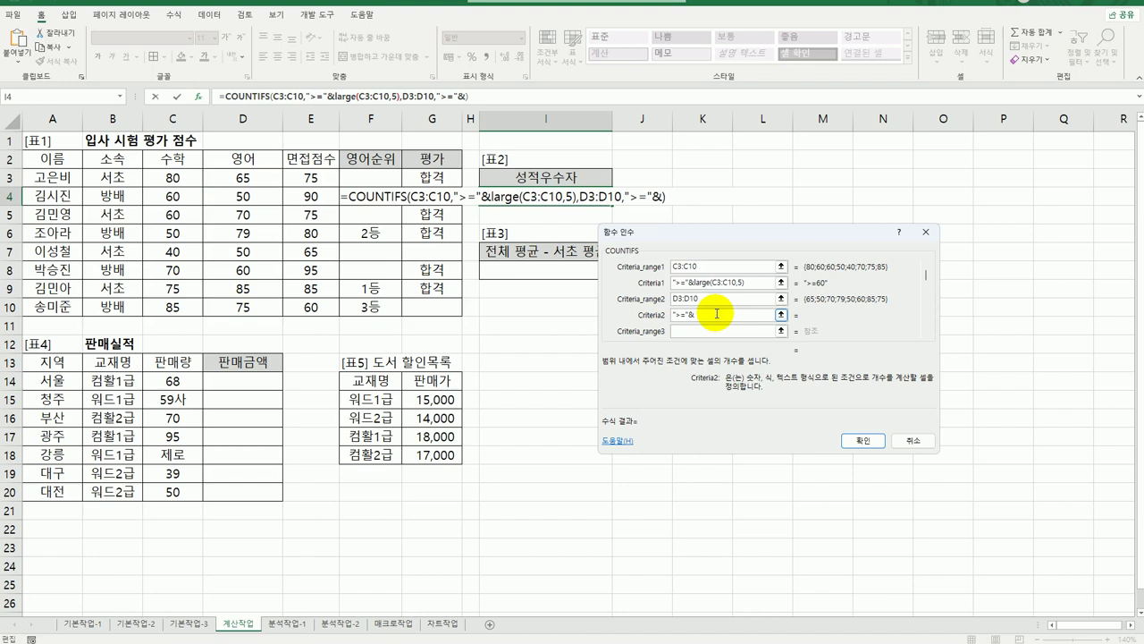
text(large()
drag(256, 176, 251, 304)
text(,5)
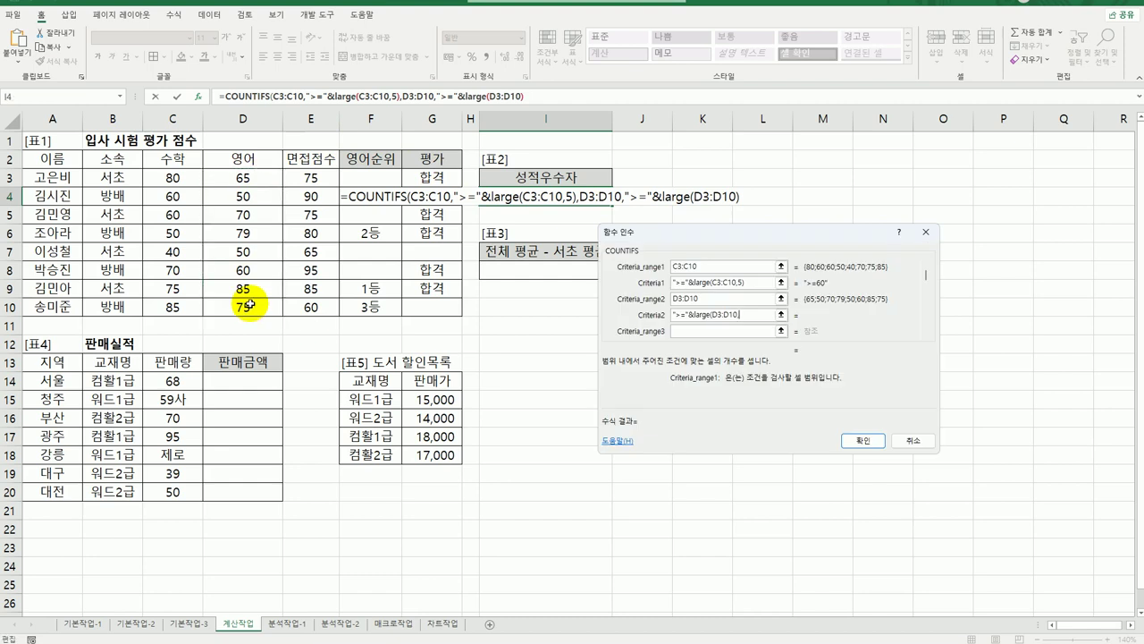
text())
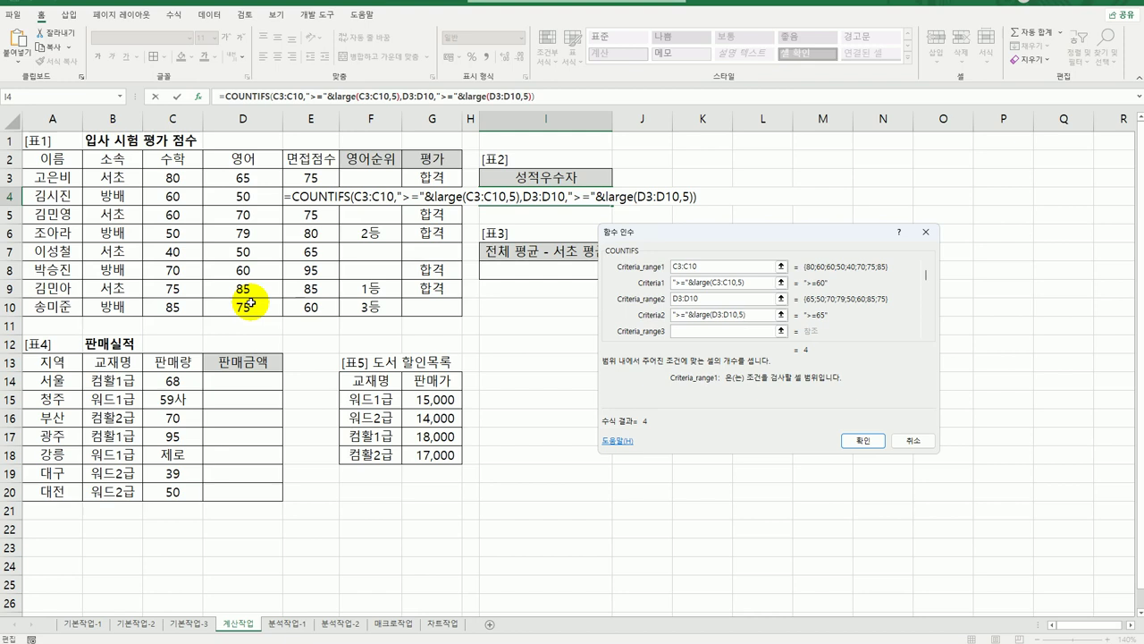
click(863, 440)
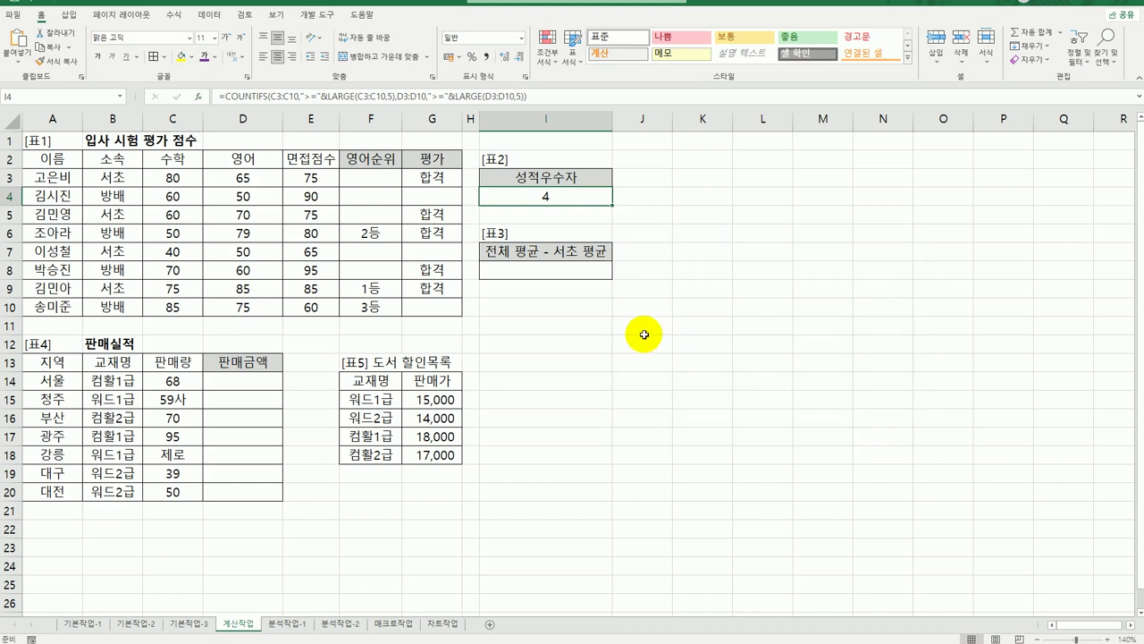
Step: Enter =AVERAGE(E3:E10) in I8 under 전체 평균 - 서초 평균 to average all interview scores
click(540, 270)
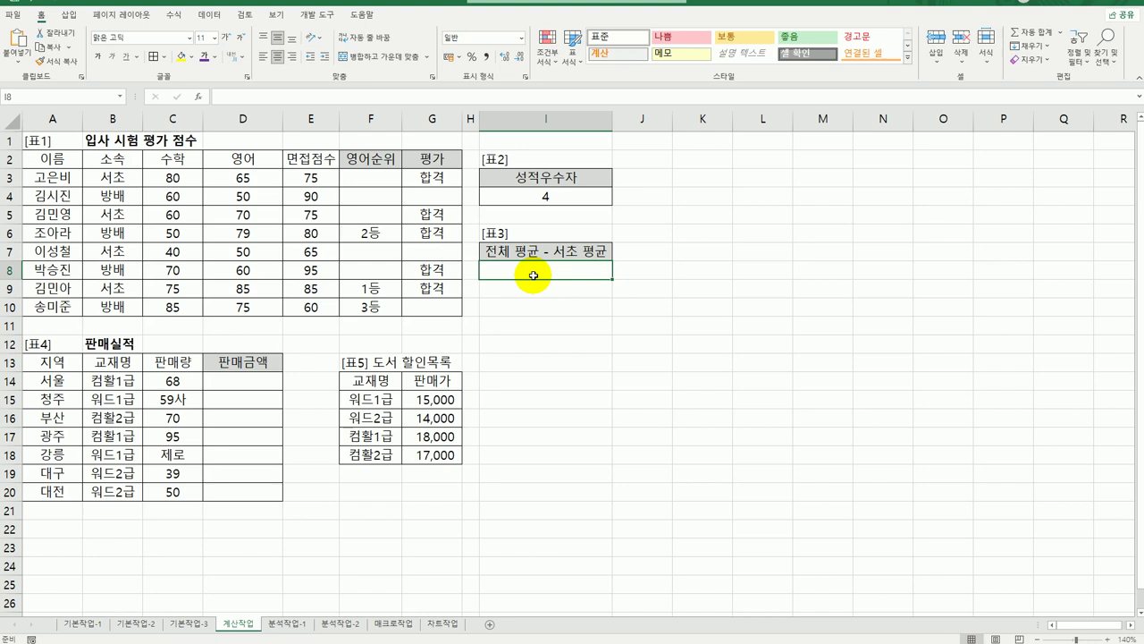
text(=)
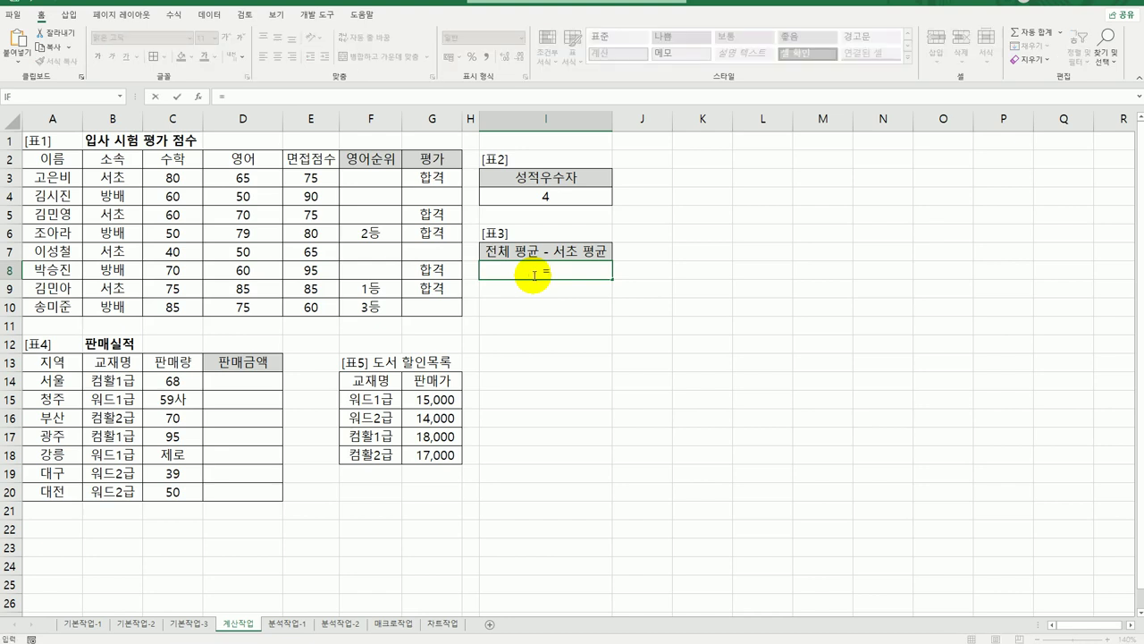
text(av)
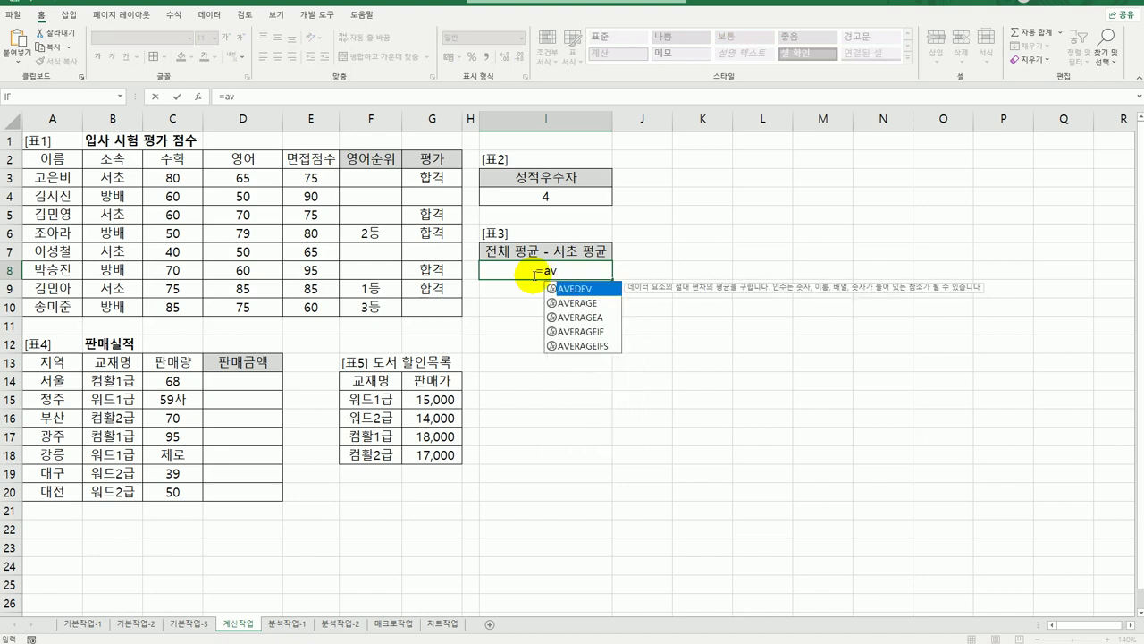
key(Down)
key(Tab)
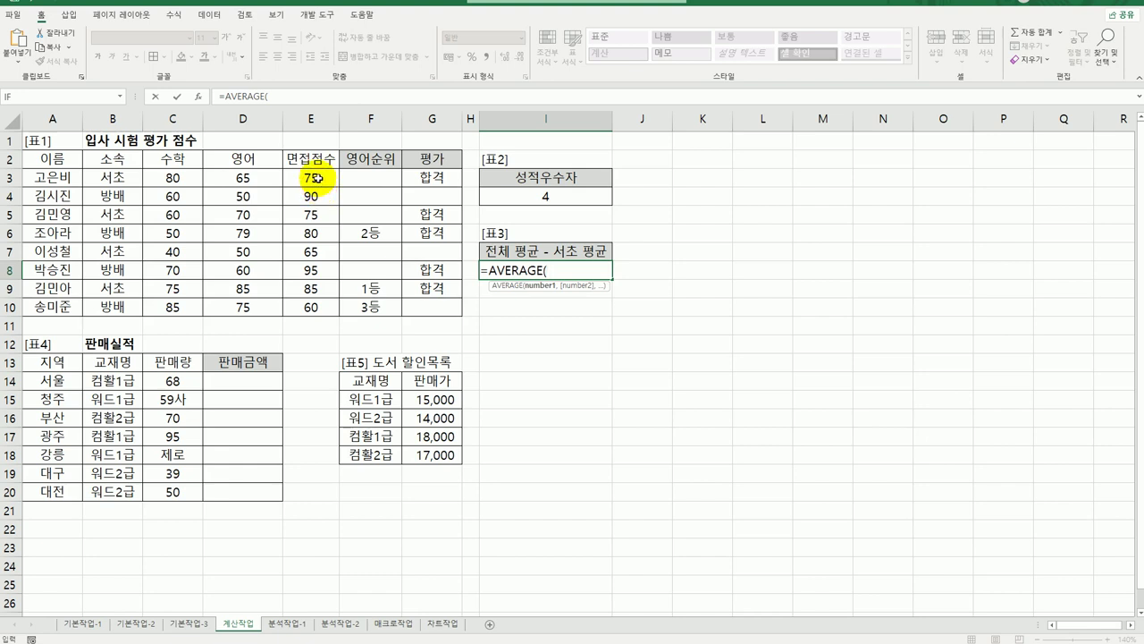
drag(315, 178, 310, 307)
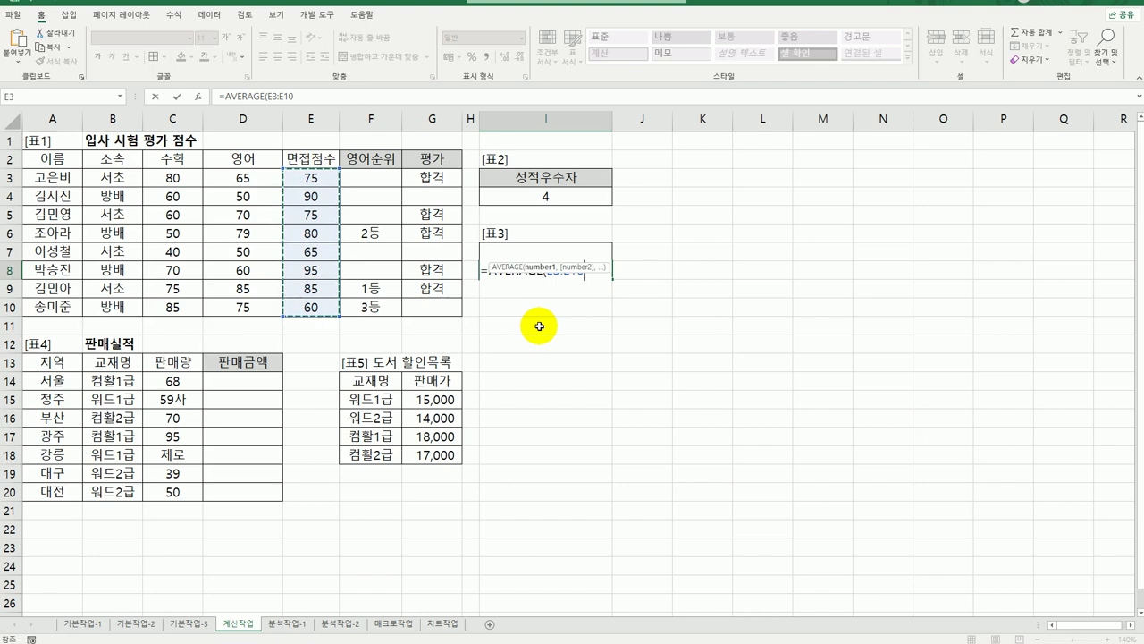
key(ctrl+Return)
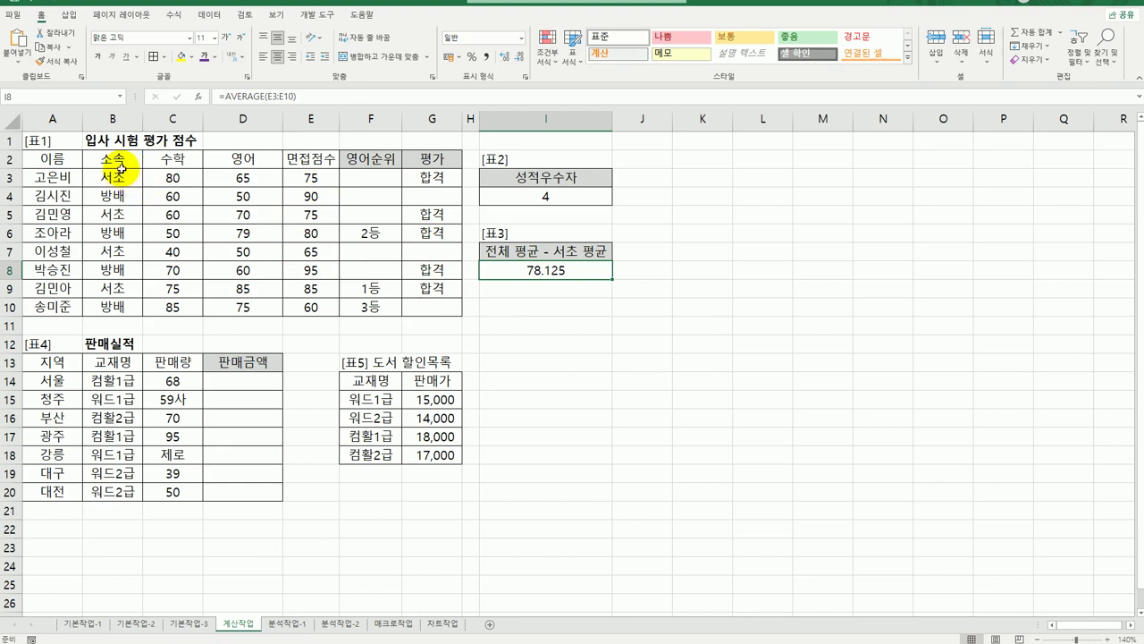
Step: Extend the I8 formula by subtracting a DAVERAGE function from the overall average, and open the function's arguments
drag(120, 166, 116, 178)
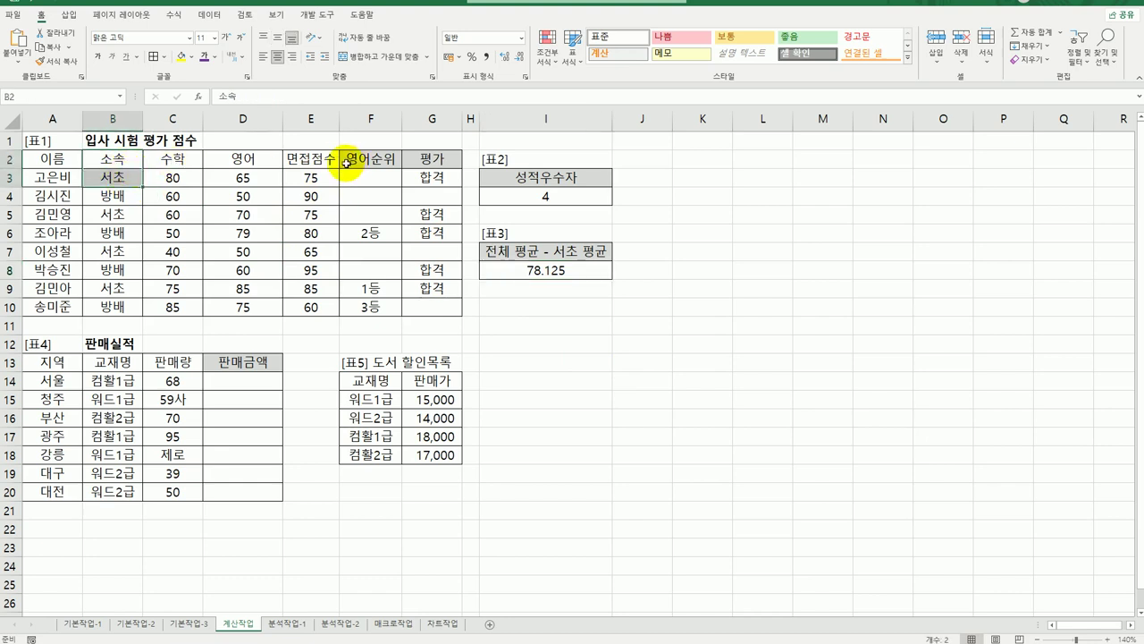
click(313, 161)
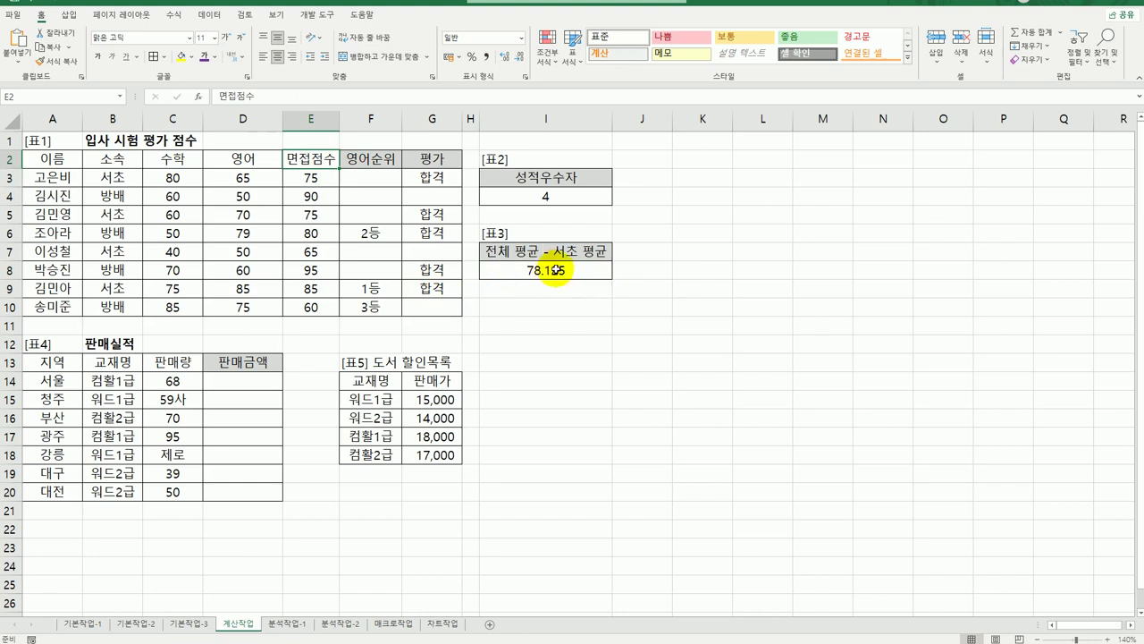
double_click(554, 269)
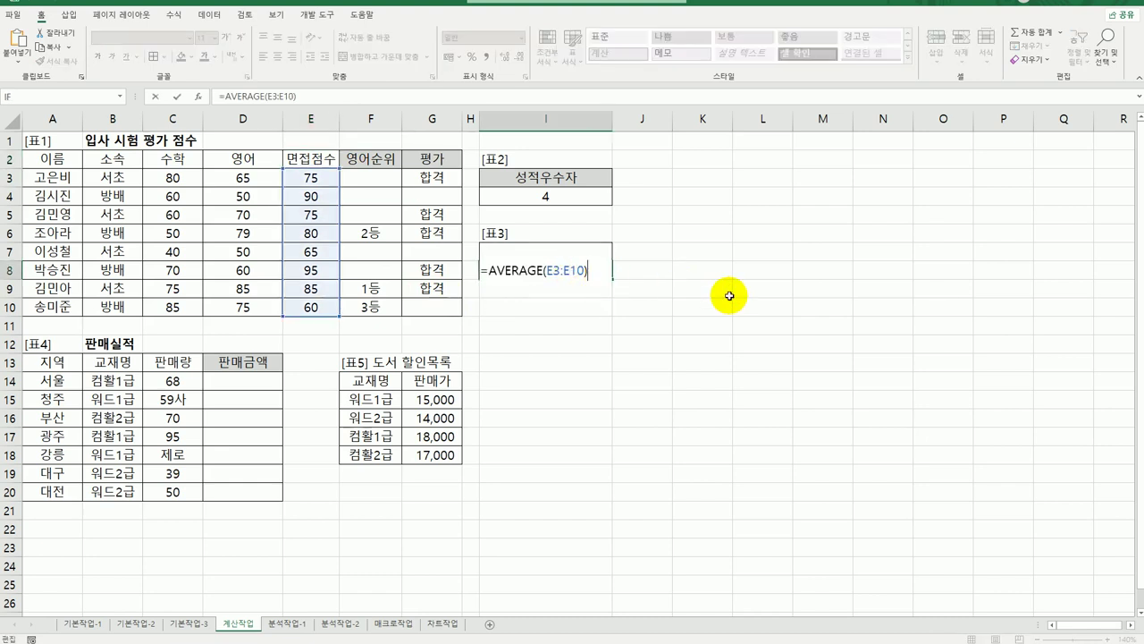
text(-d)
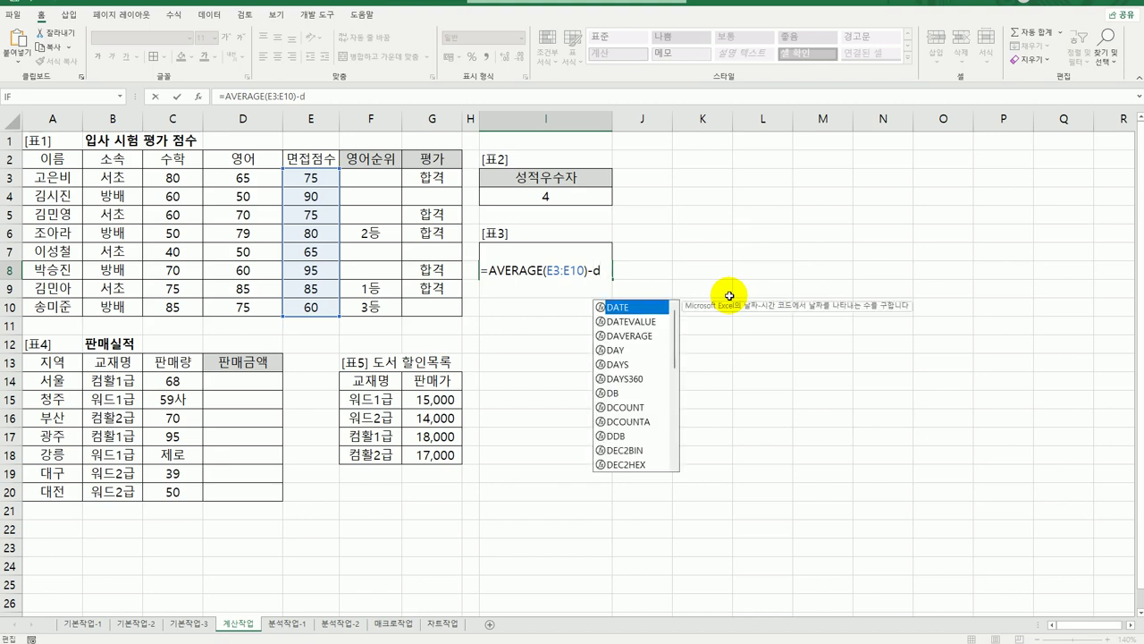
text(av)
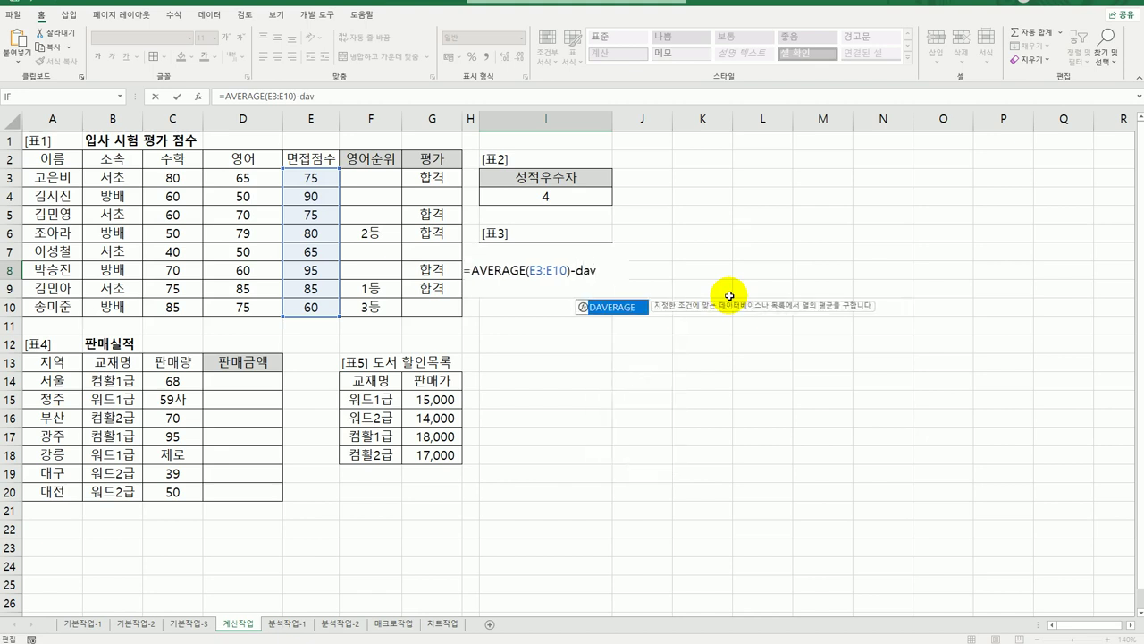
double_click(617, 306)
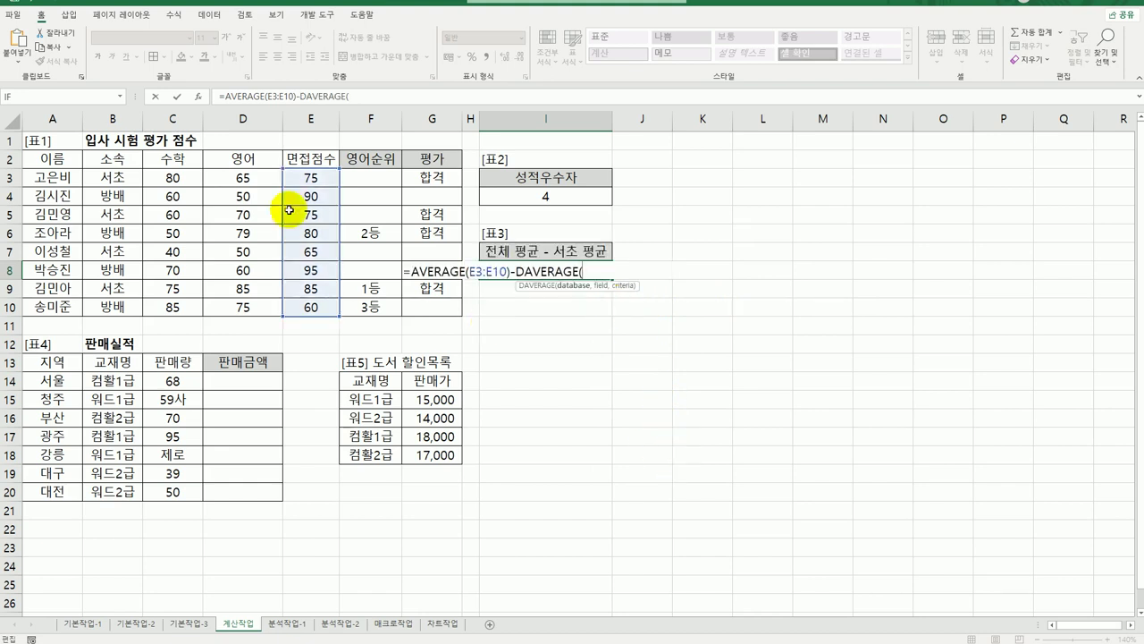
click(198, 95)
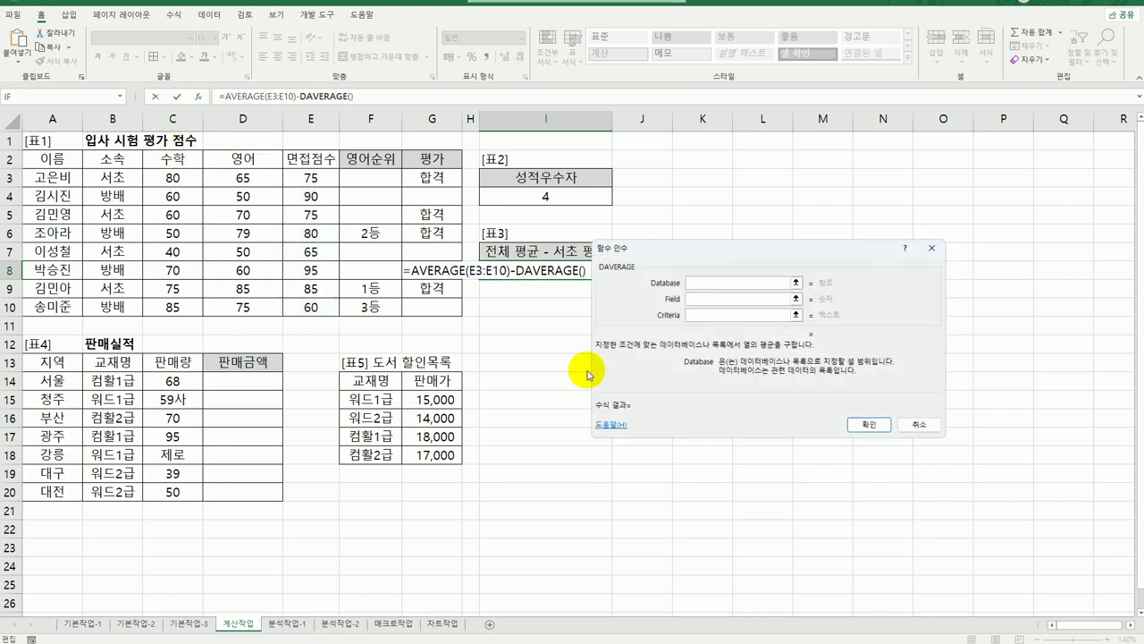
Step: Complete DAVERAGE with A2:E10 as Database, E2 as Field and B2:B3 as Criteria
drag(70, 160, 306, 306)
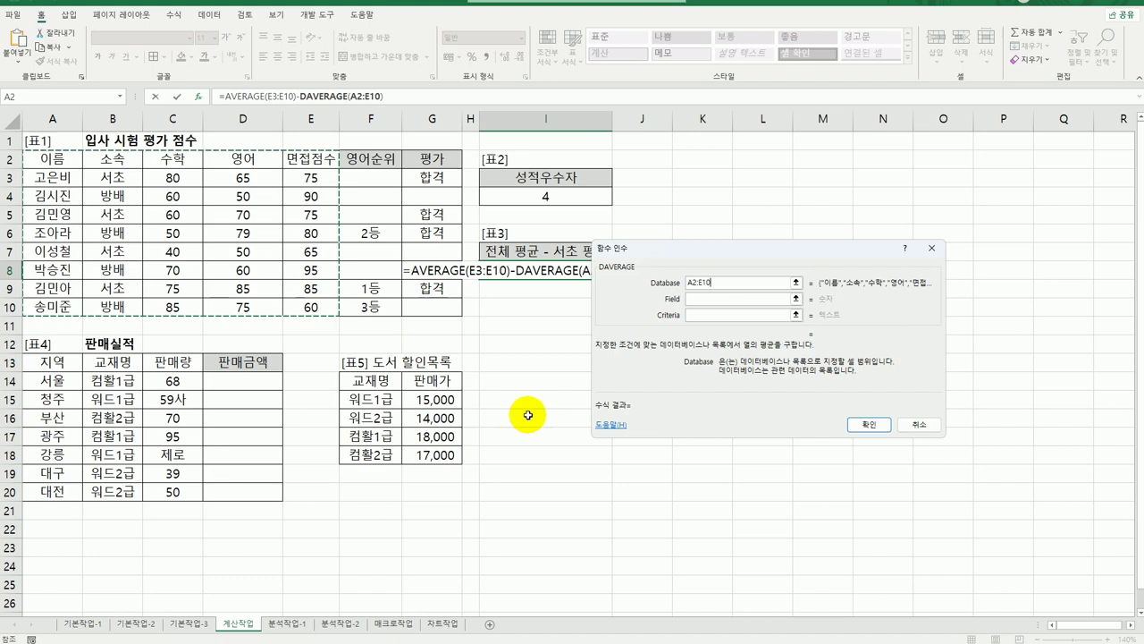
click(720, 299)
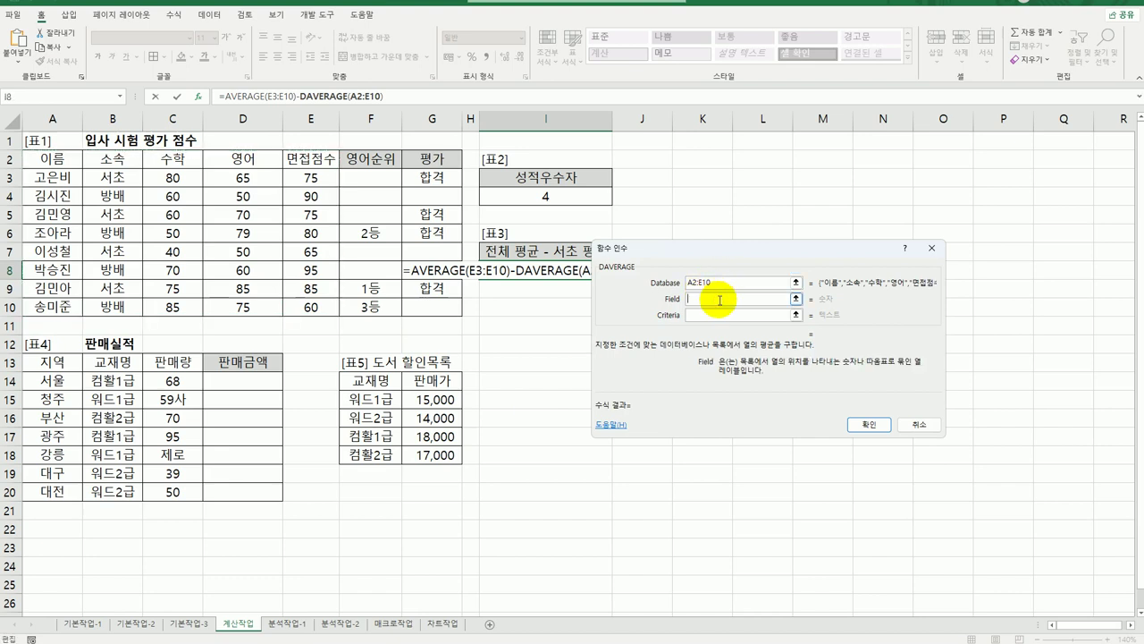
click(304, 159)
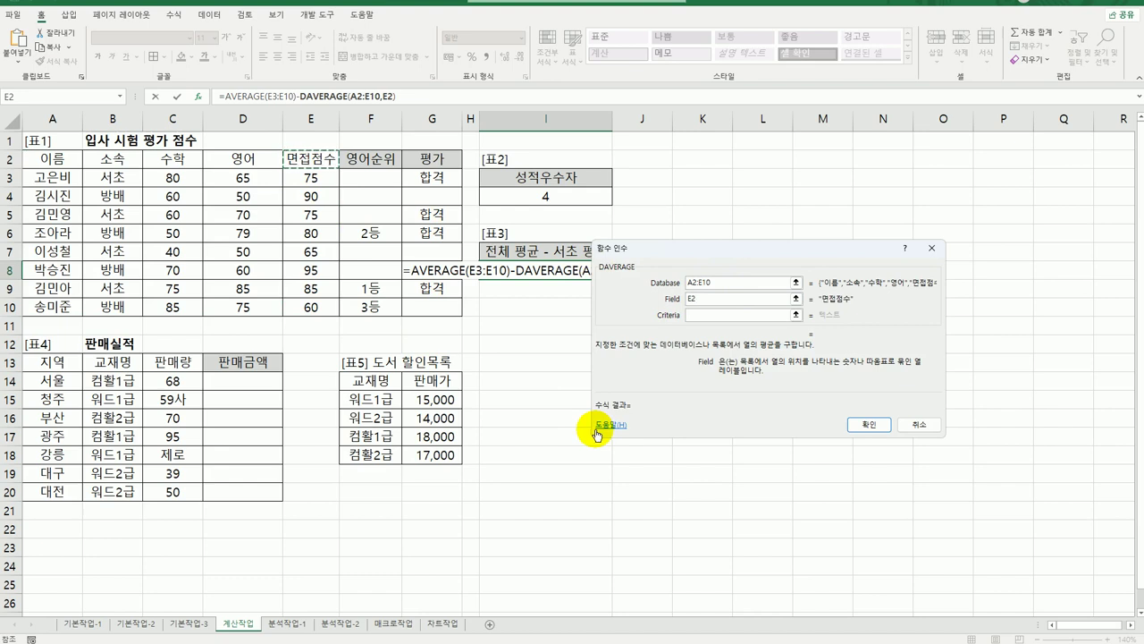
click(717, 316)
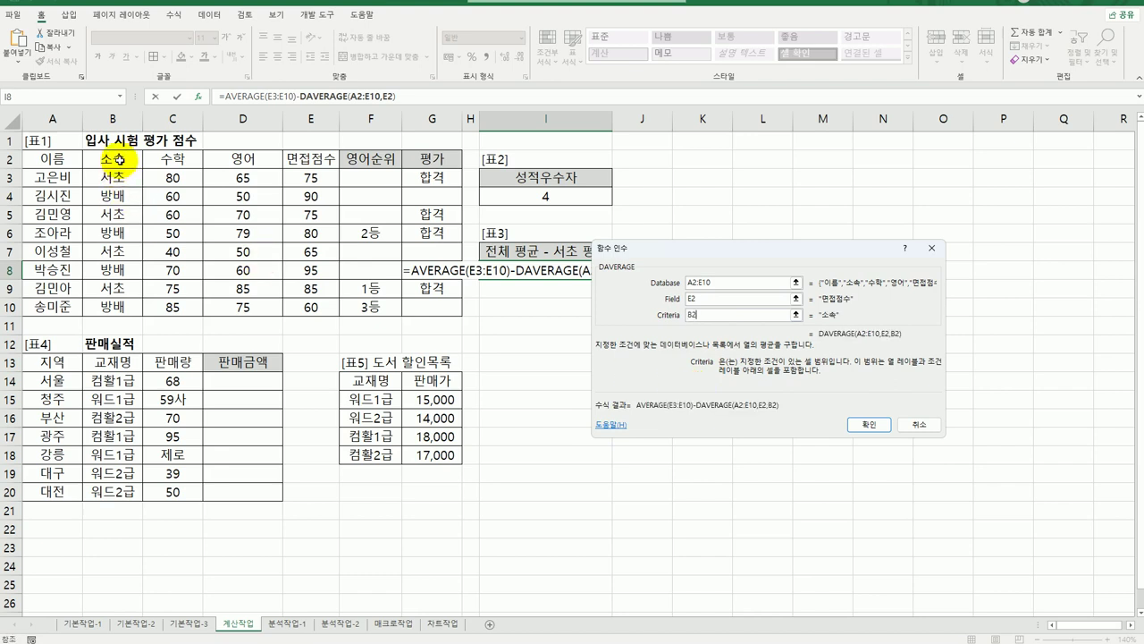
drag(119, 159, 119, 177)
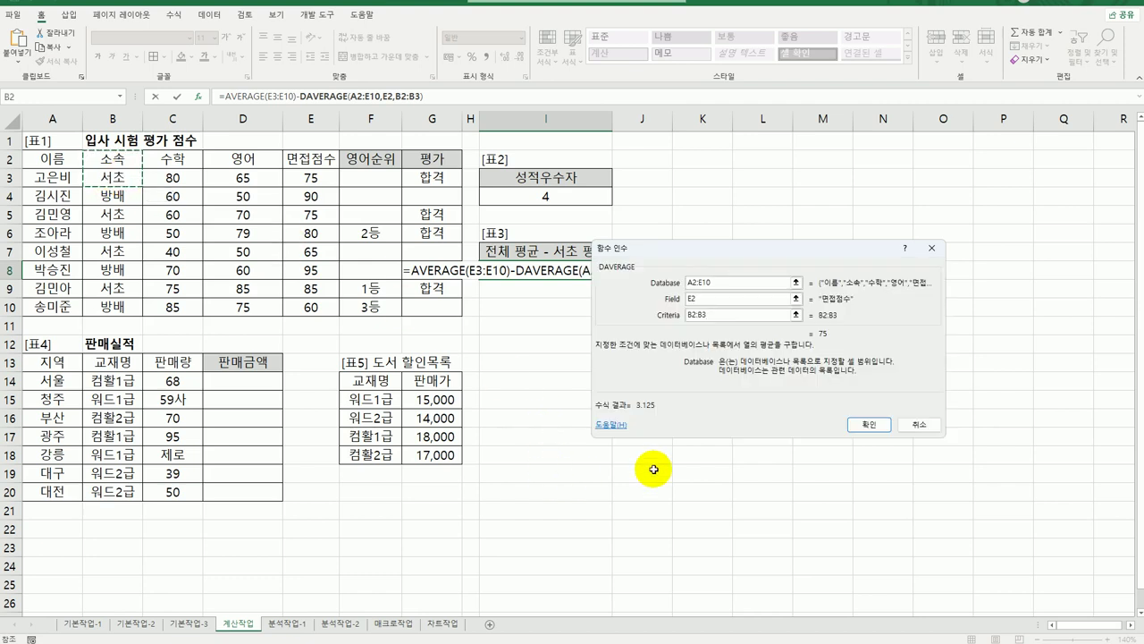
click(863, 424)
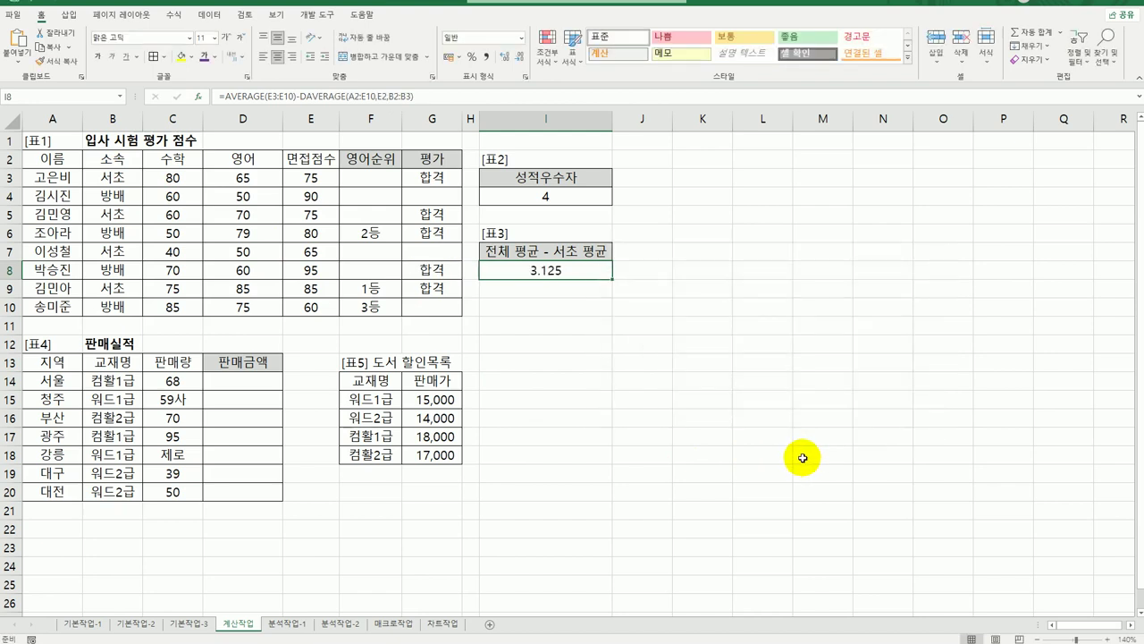
Step: Wrap the whole I8 formula in ABS so that it gives the absolute difference of the averages
double_click(526, 270)
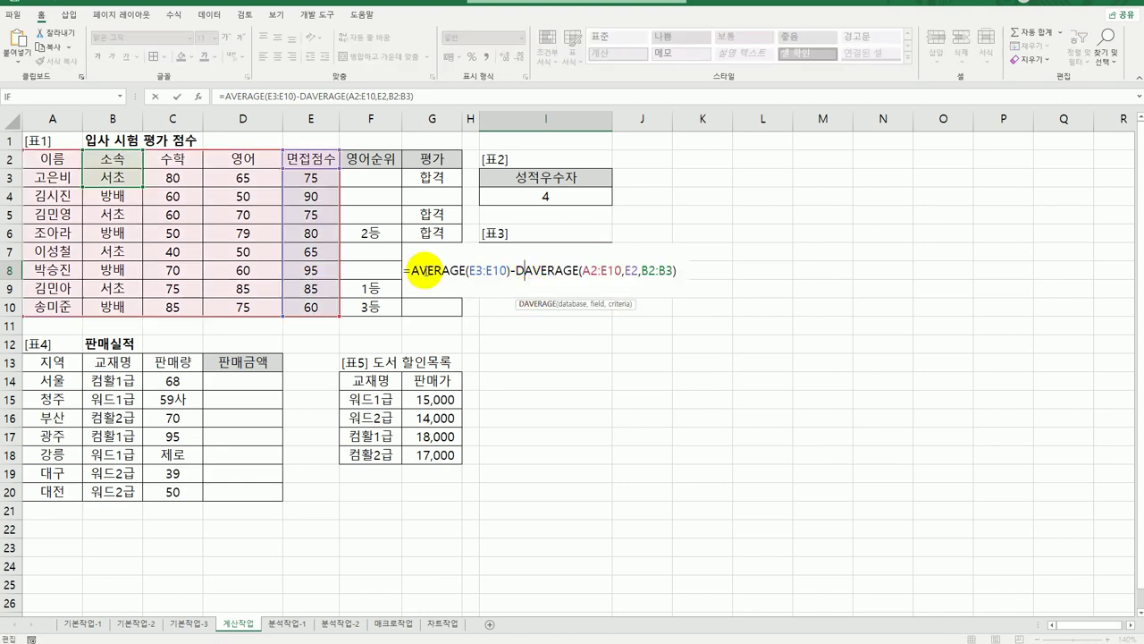
click(411, 270)
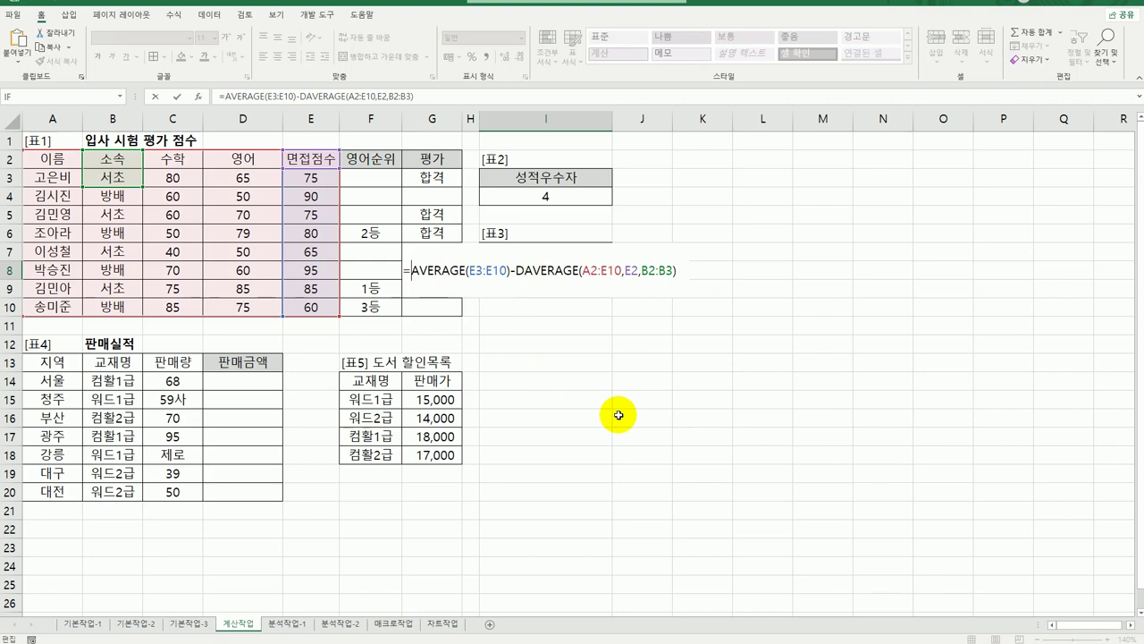
text(abs()
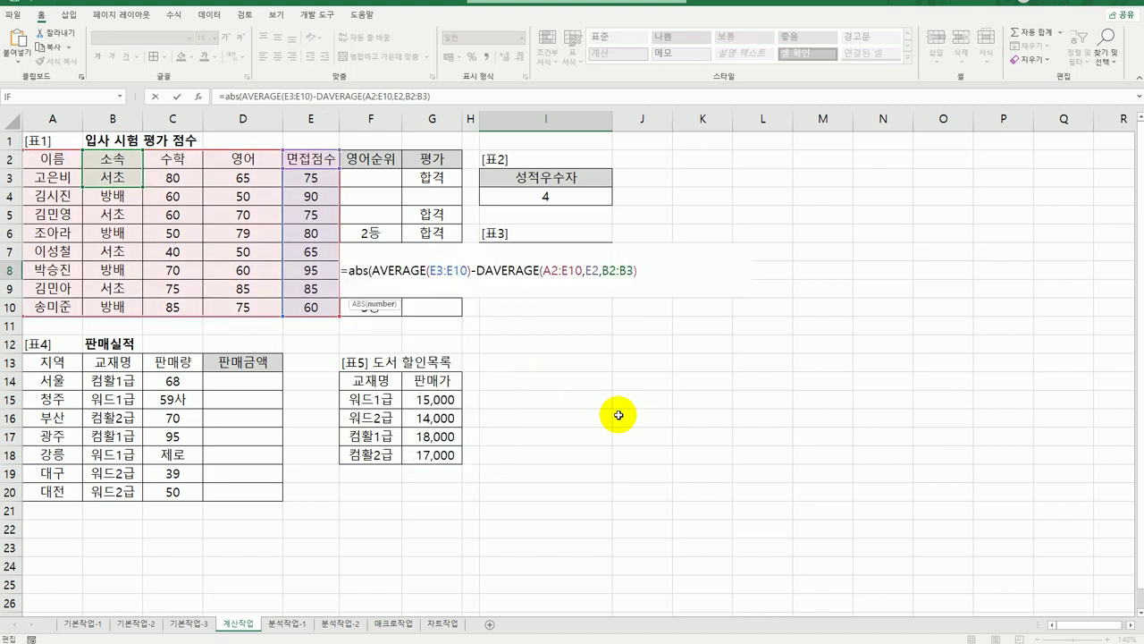
click(639, 271)
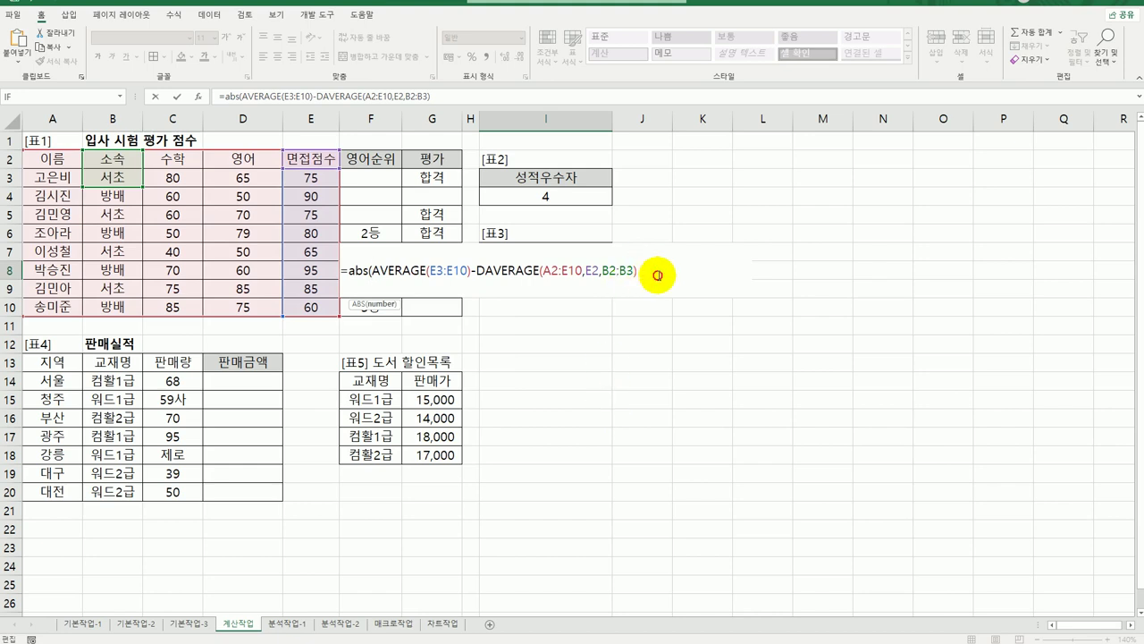
text())
key(Return)
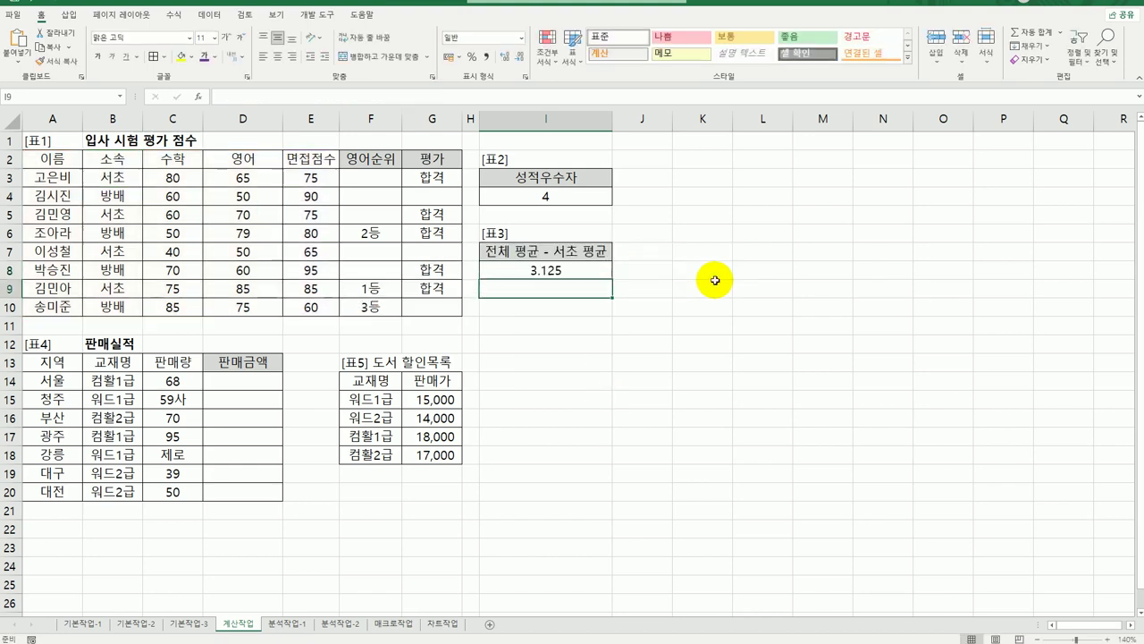
click(586, 273)
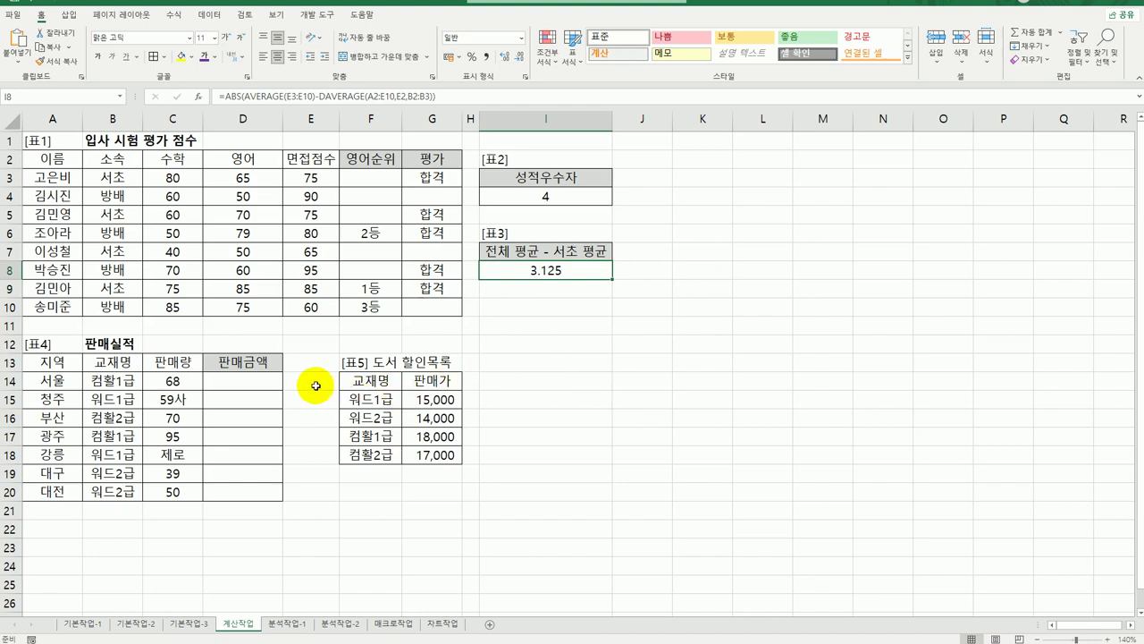
Step: Start a VLOOKUP formula in D14 under 판매금액 and open the function's arguments
click(264, 381)
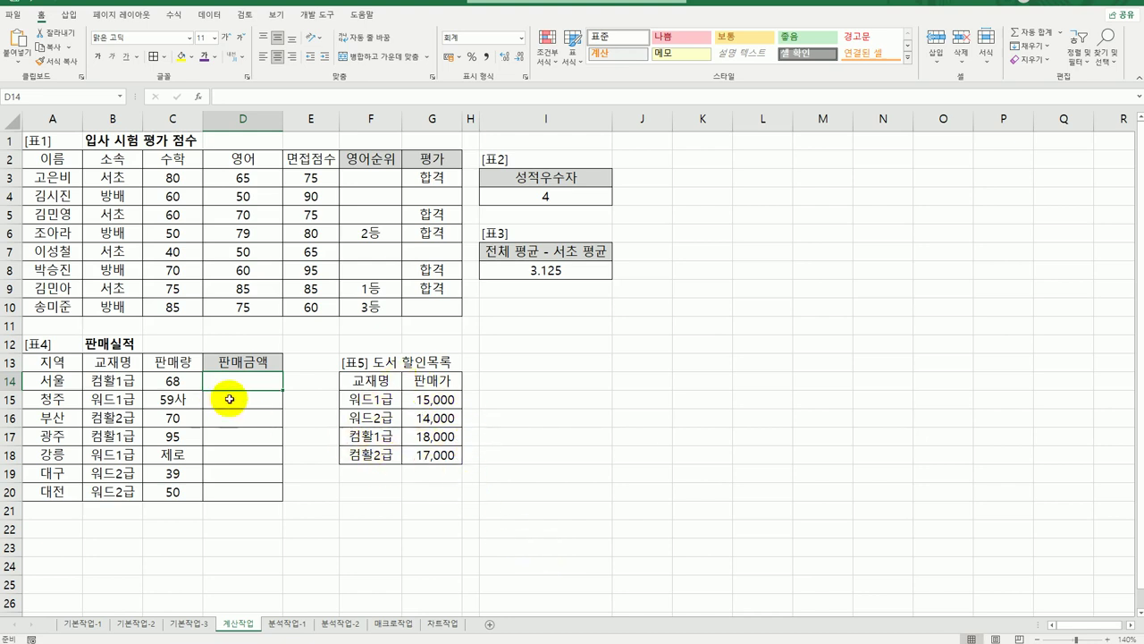
click(432, 398)
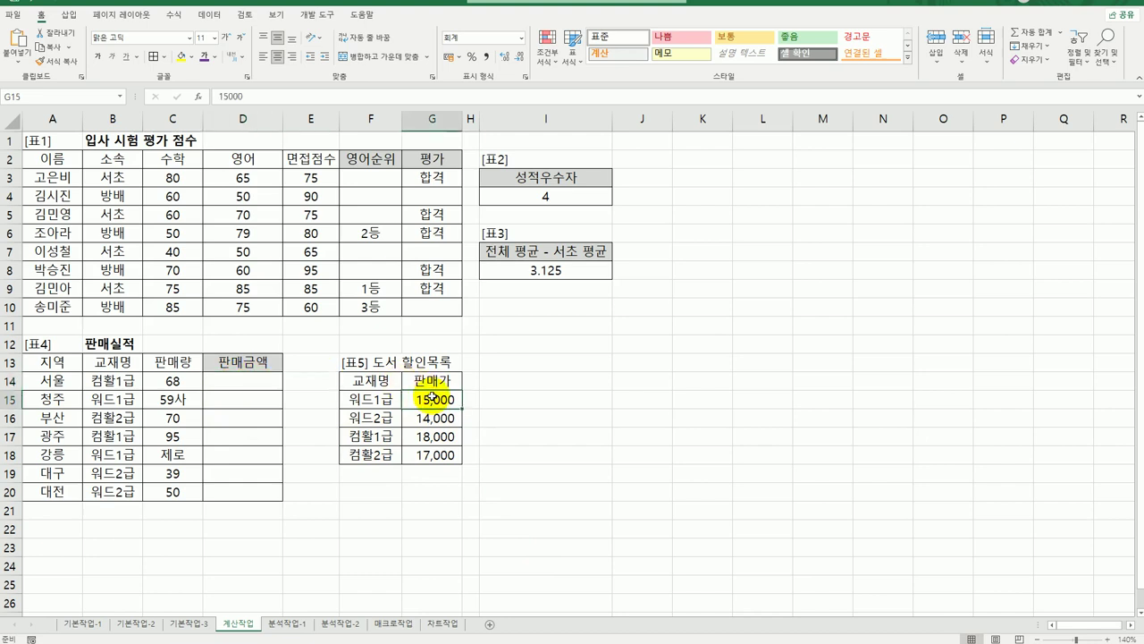
click(256, 380)
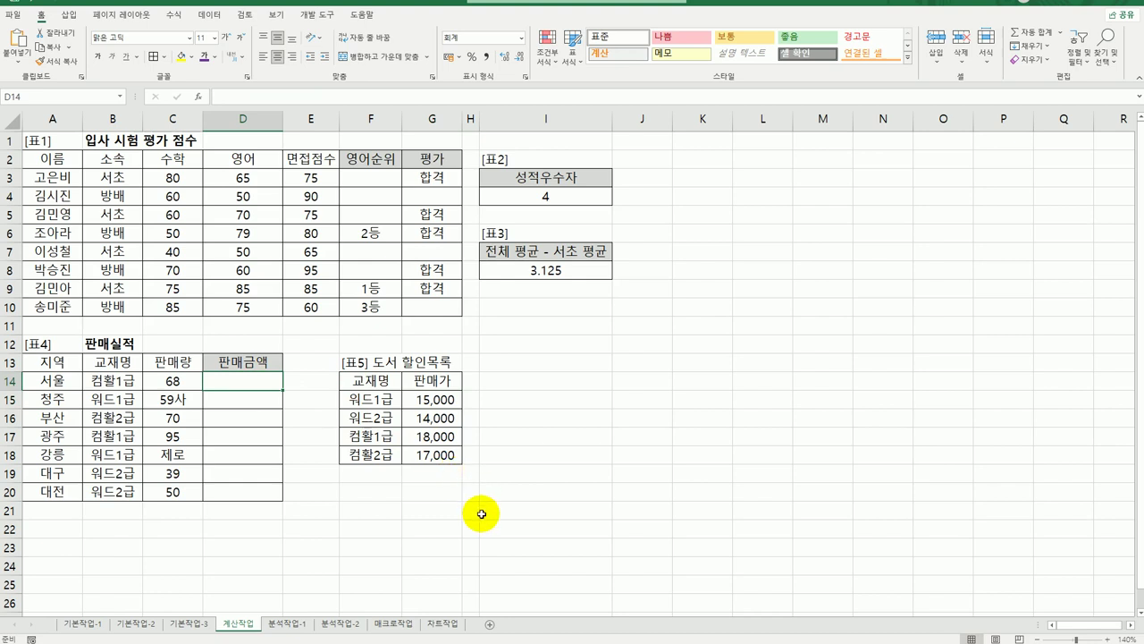
text(=)
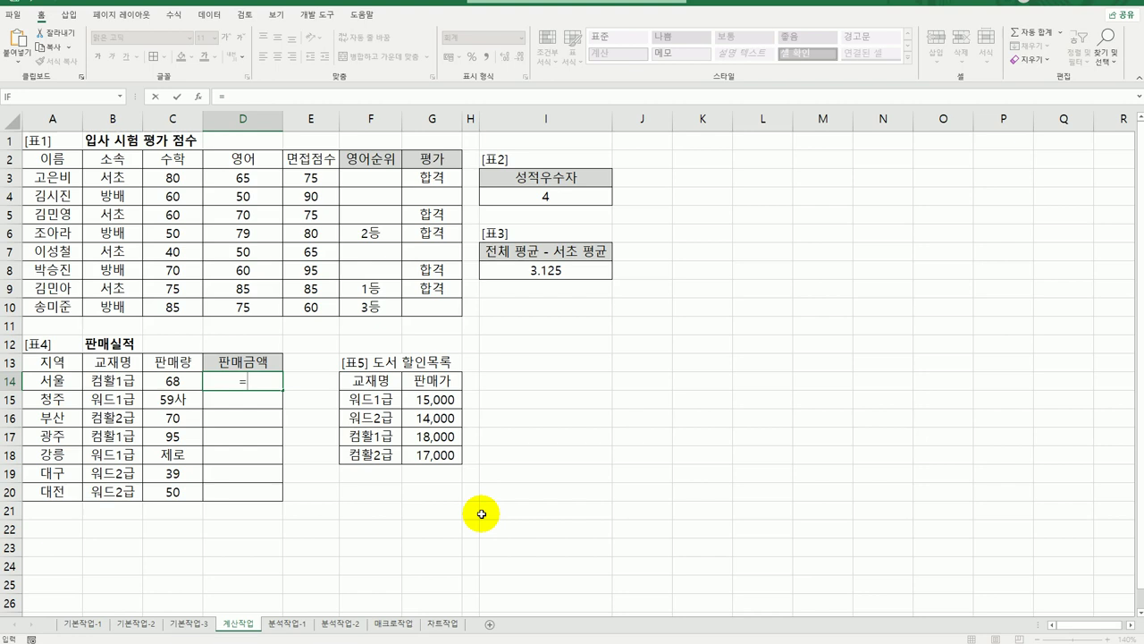
text(vl)
key(Tab)
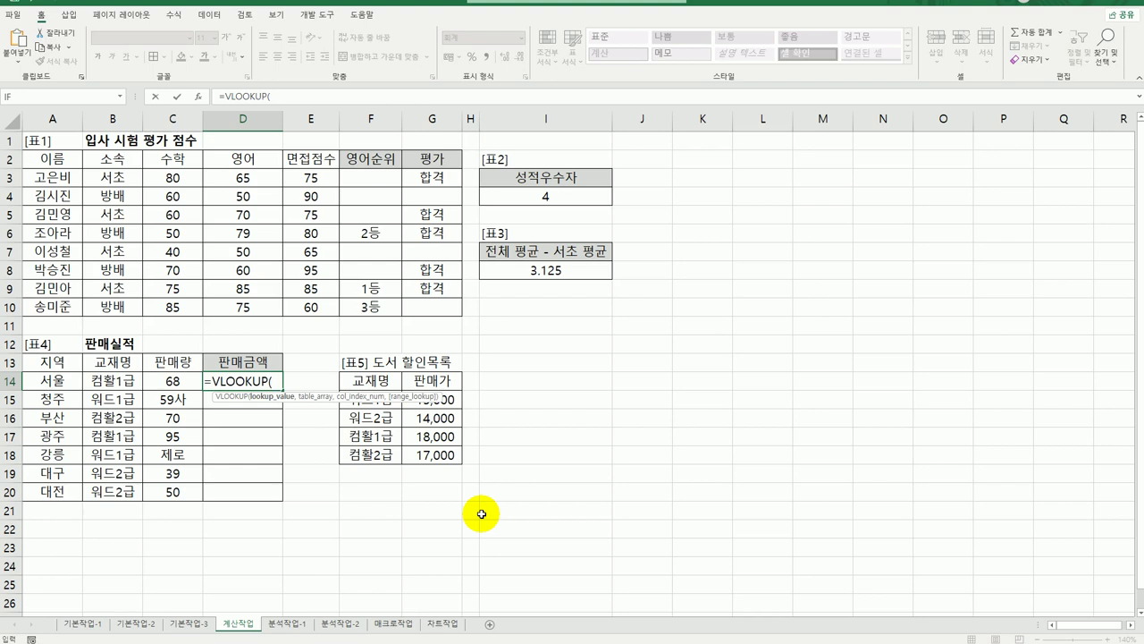
click(204, 96)
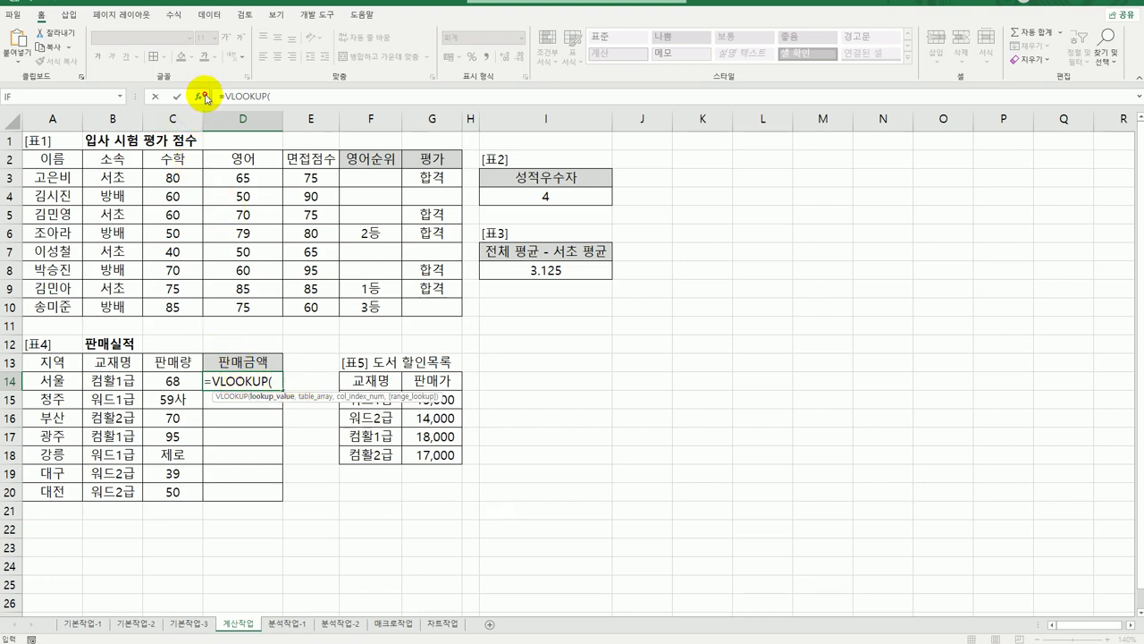
Step: Set VLOOKUP's Lookup_value to B14 and its Table_array to the absolute range $F$15:$G$18
click(115, 382)
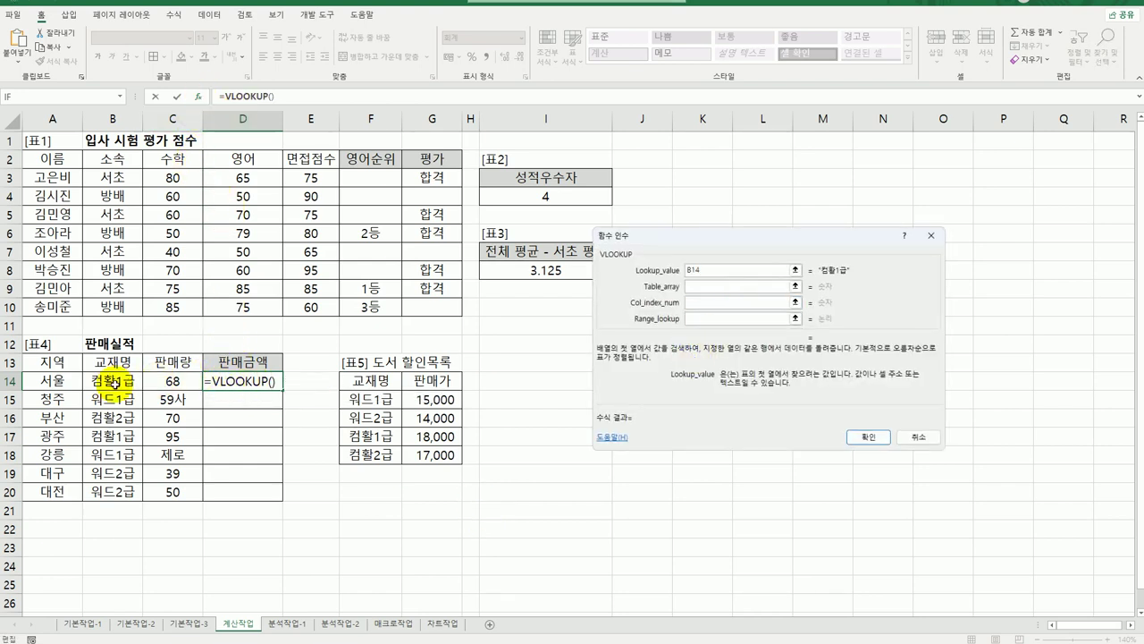
click(715, 287)
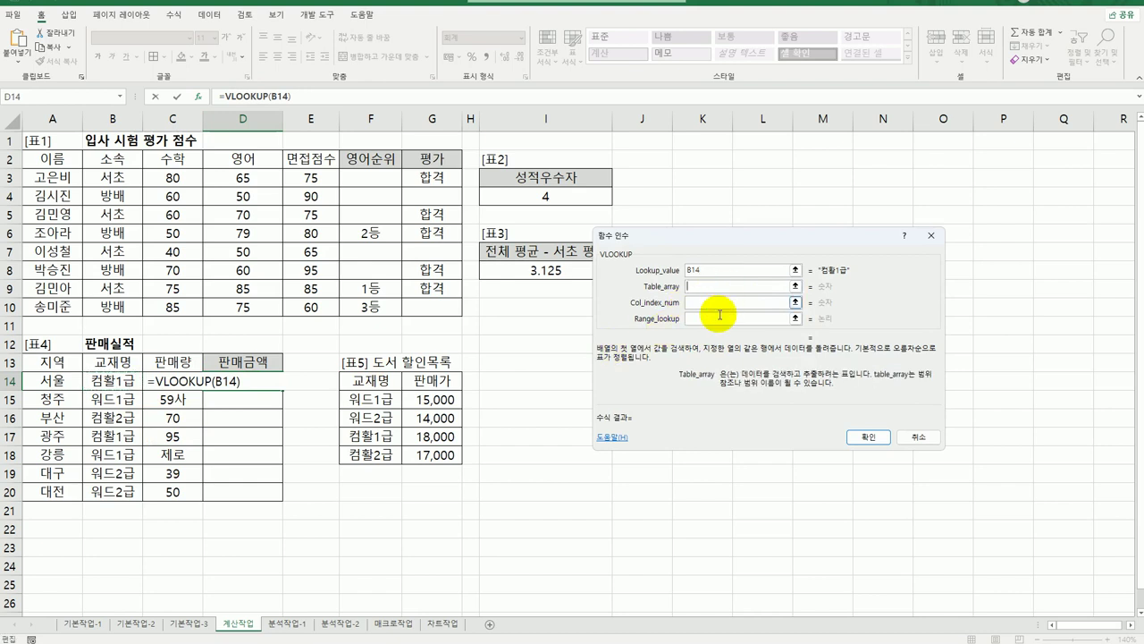
drag(380, 399, 422, 458)
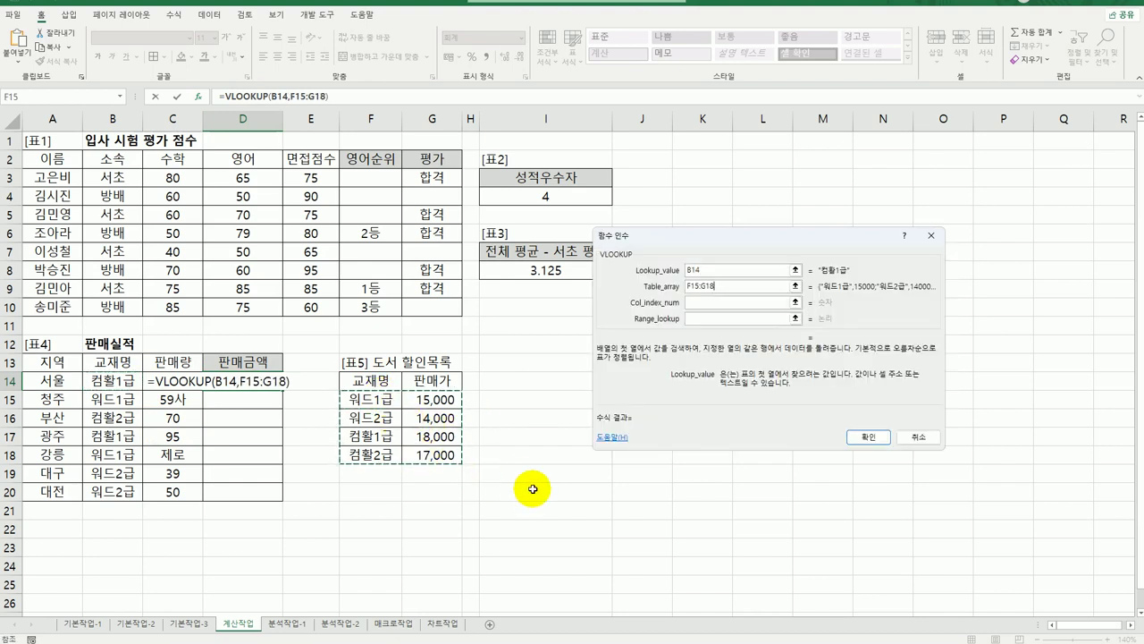
key(F4)
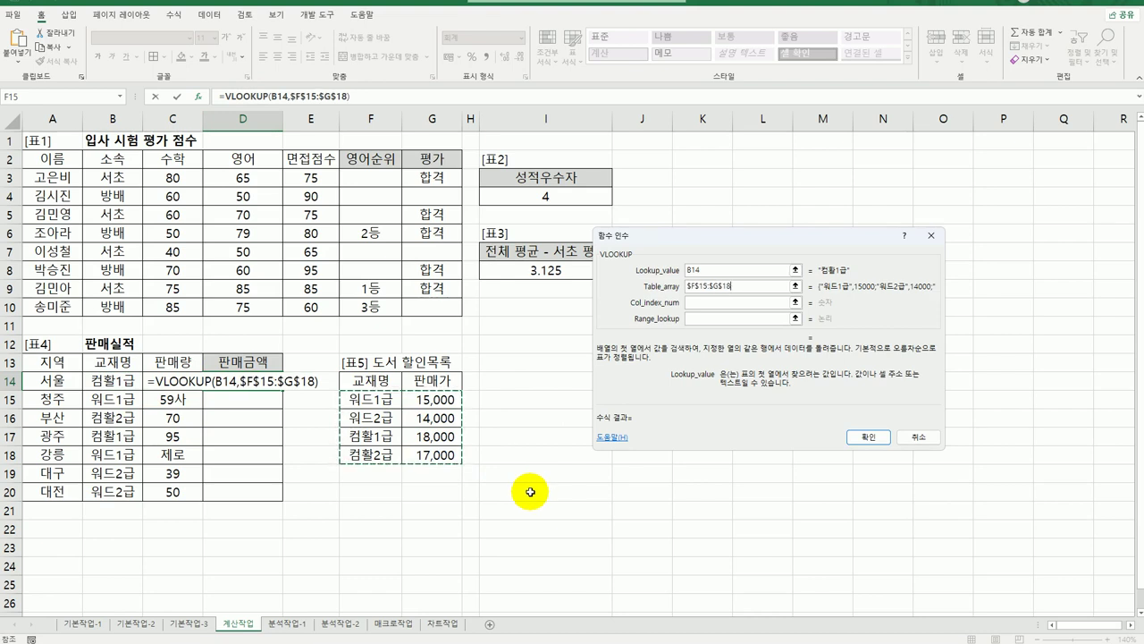
Step: Finish the VLOOKUP with Col_index_num 2 and Range_lookup 0, and fill the formula down from D14 to D20
click(716, 302)
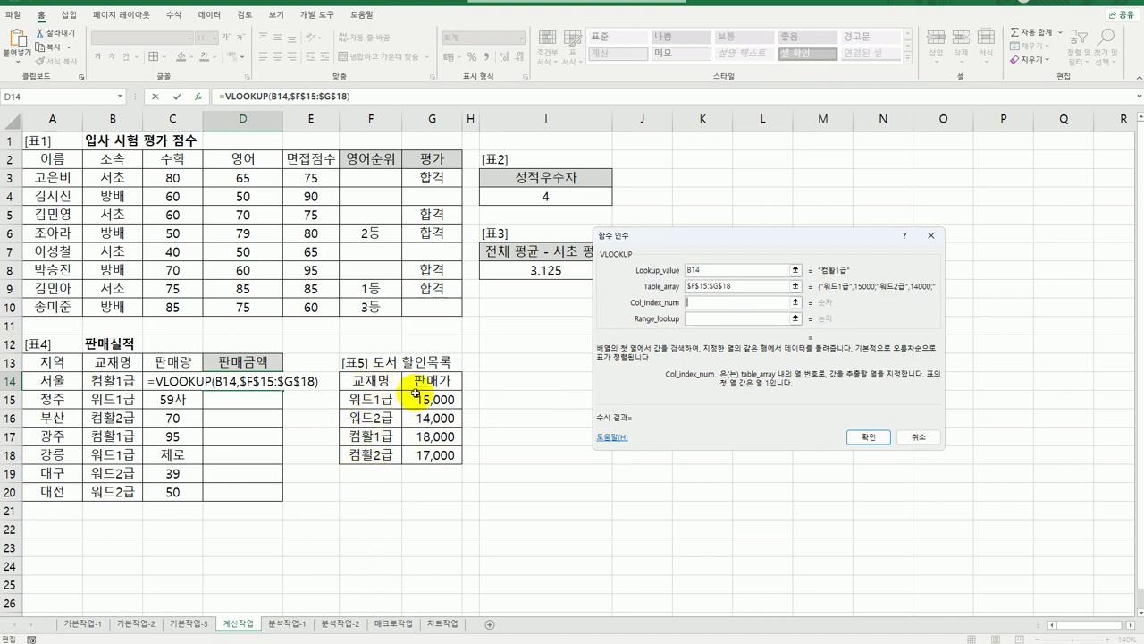
text(2)
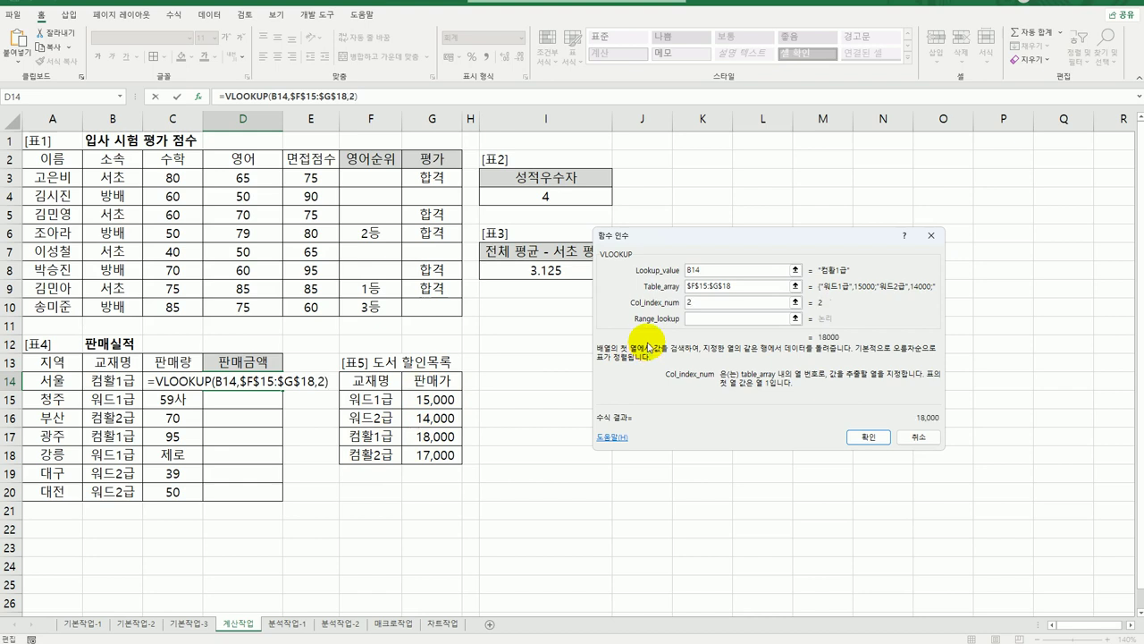
click(710, 320)
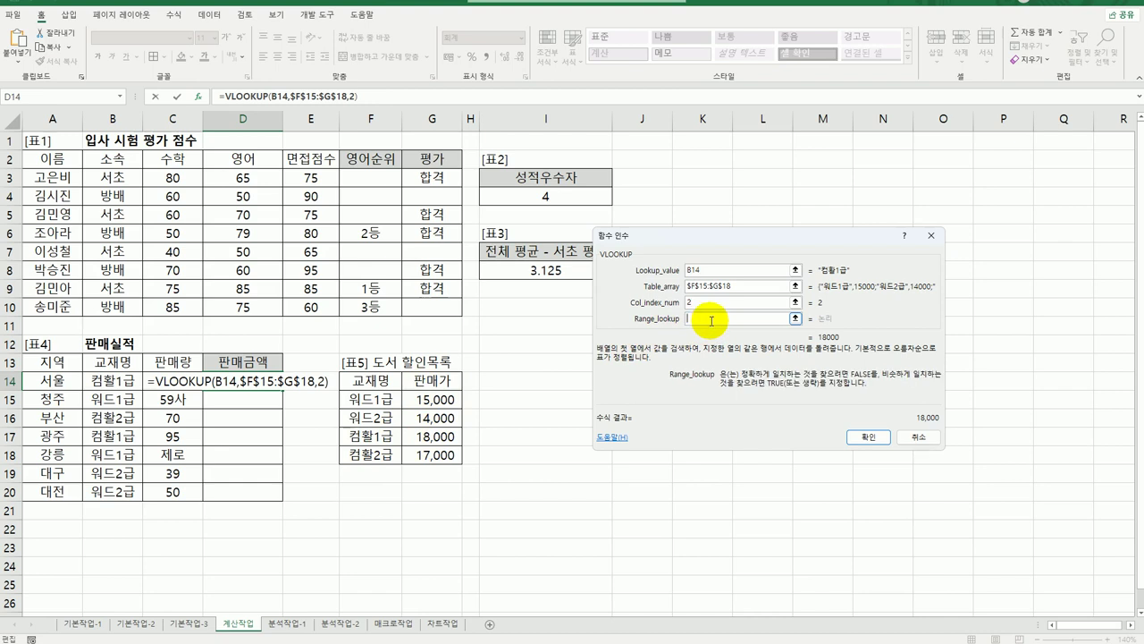
text(0)
click(869, 438)
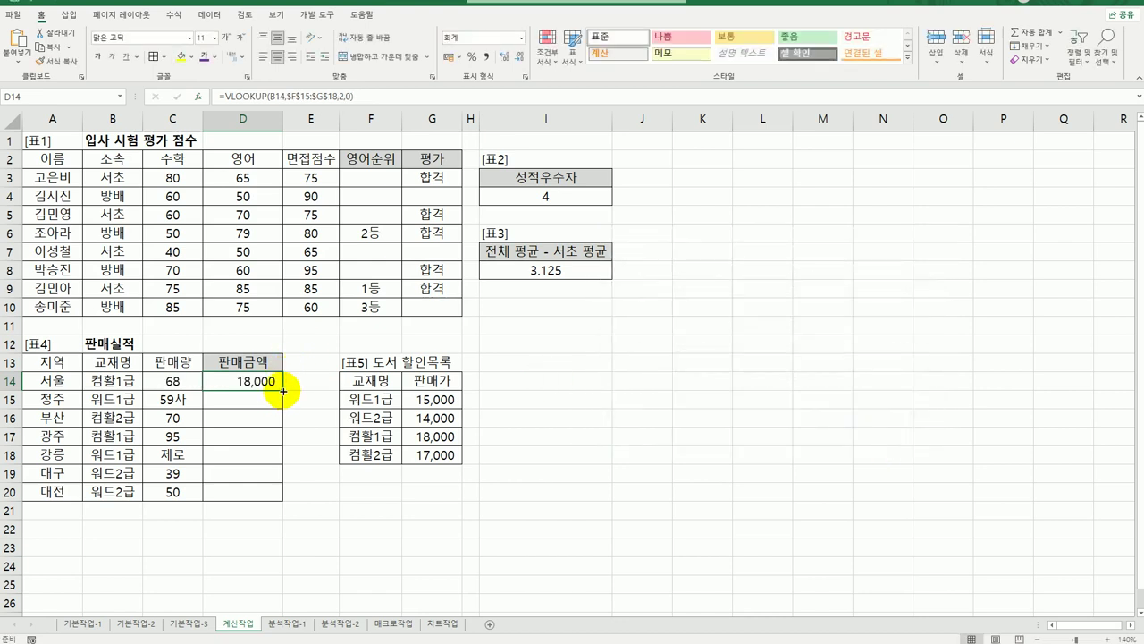
drag(285, 390, 268, 504)
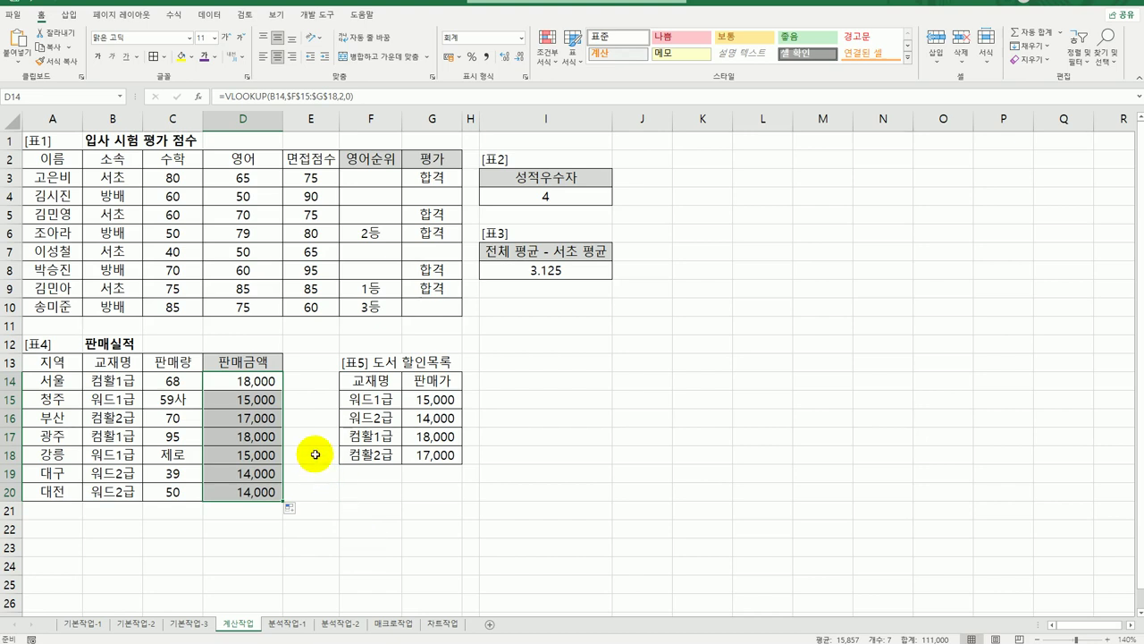
click(256, 386)
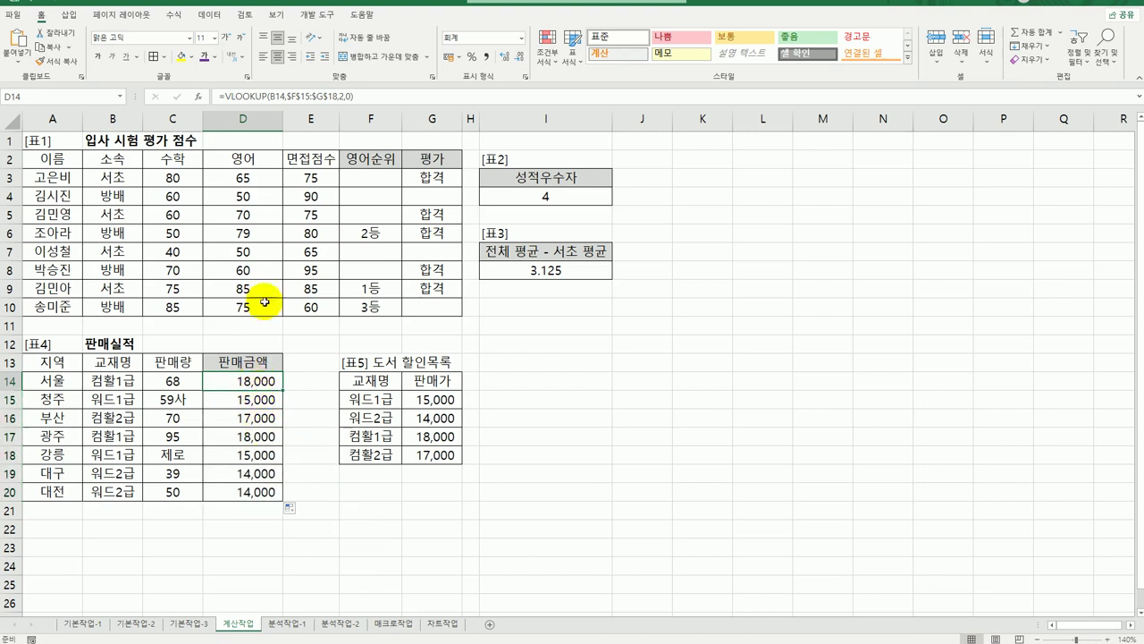
Step: Multiply D14's VLOOKUP result by the sales quantity in C14 and fill the formula down from D14 to D20
double_click(267, 386)
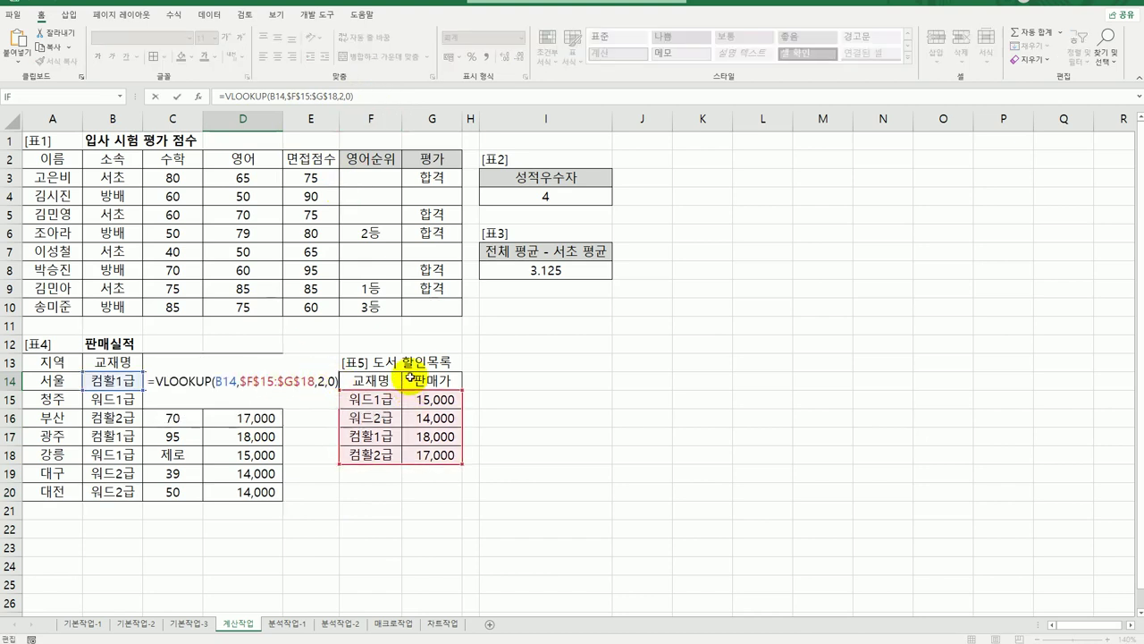
text(*)
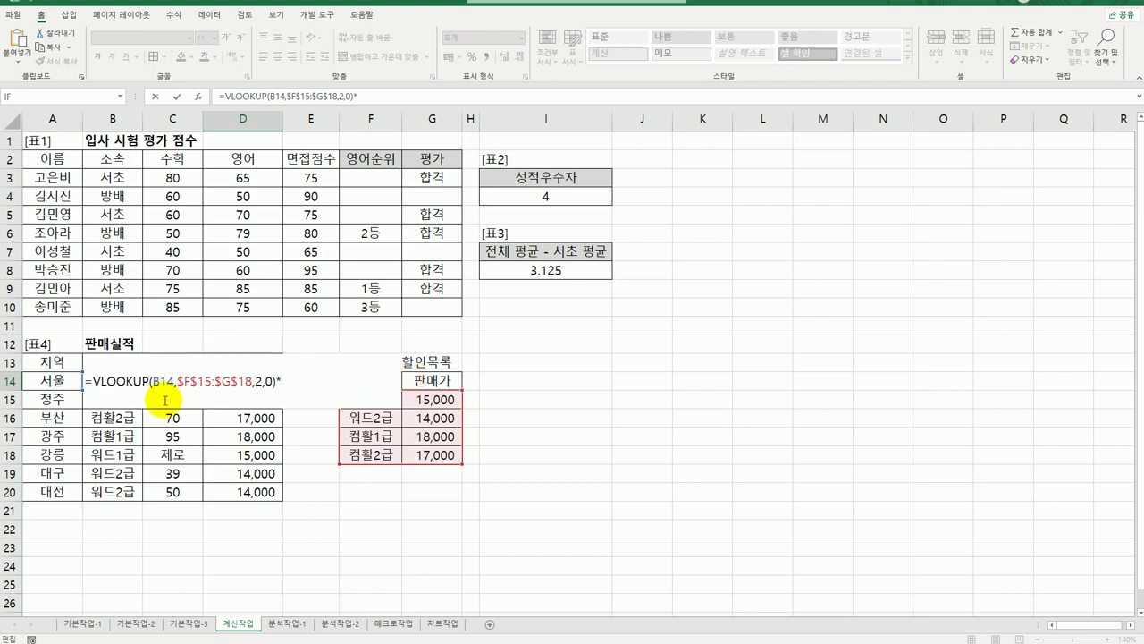
click(166, 417)
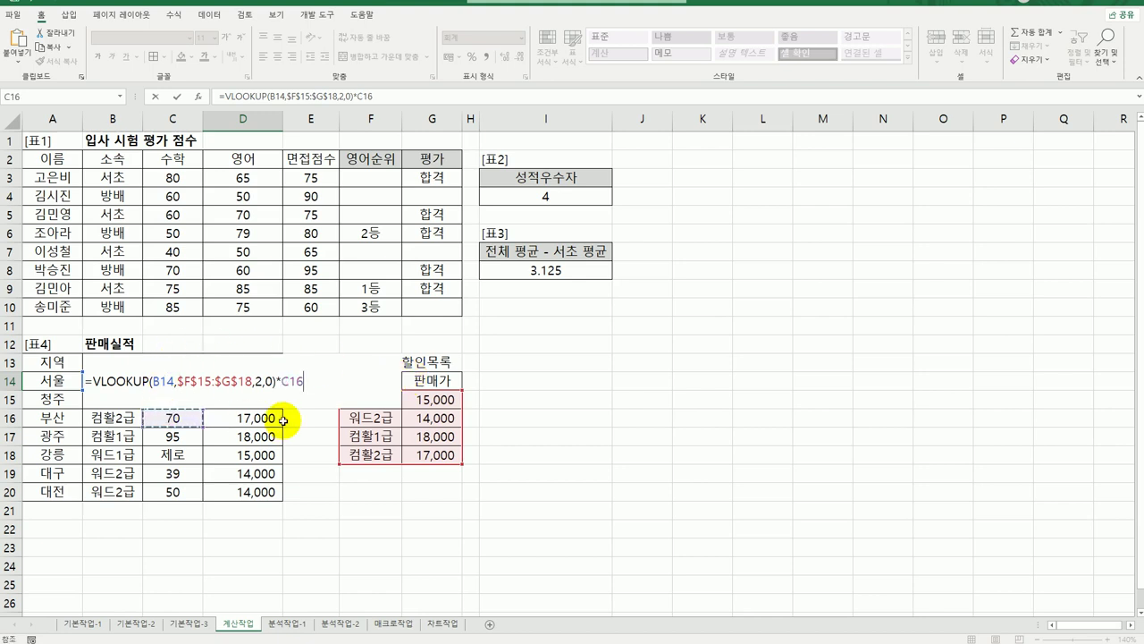
key(BackSpace)
text(4)
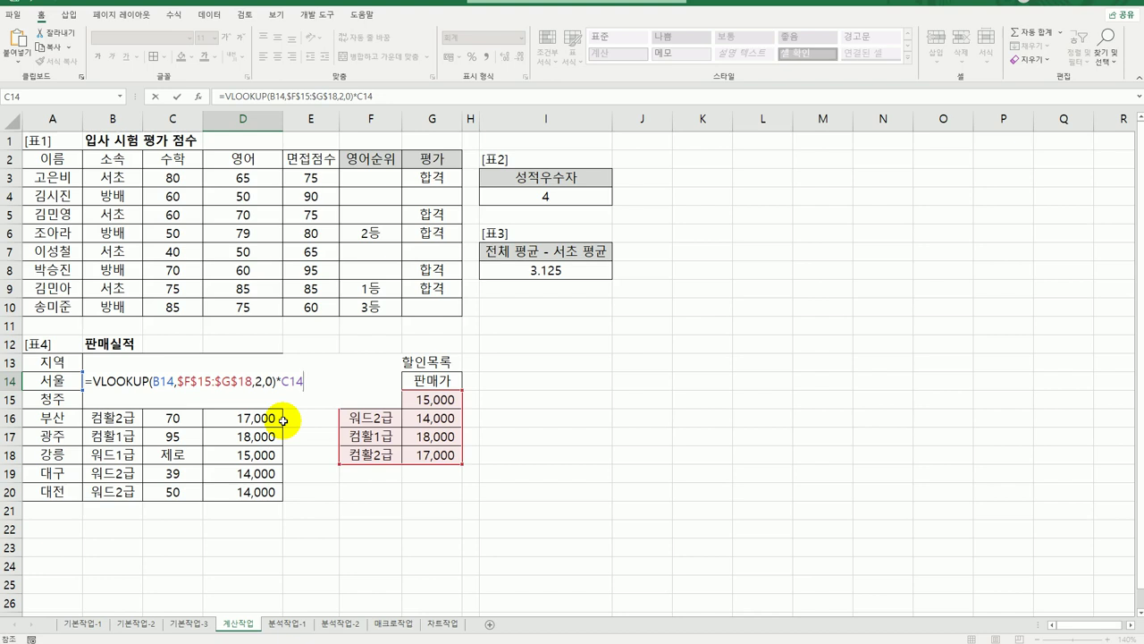
key(Return)
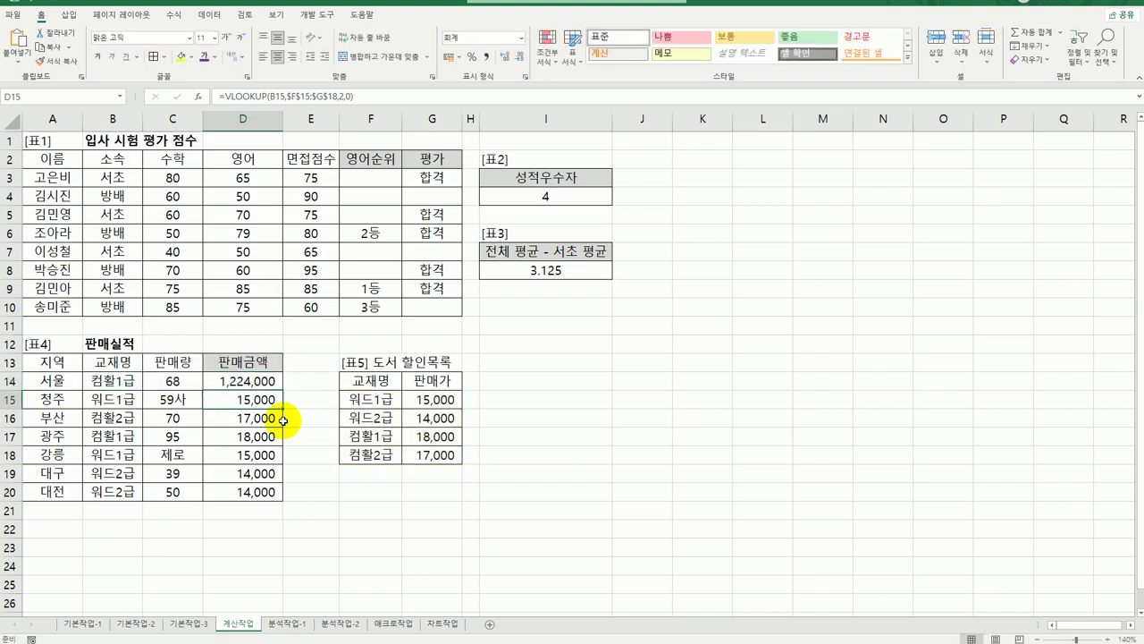
click(267, 383)
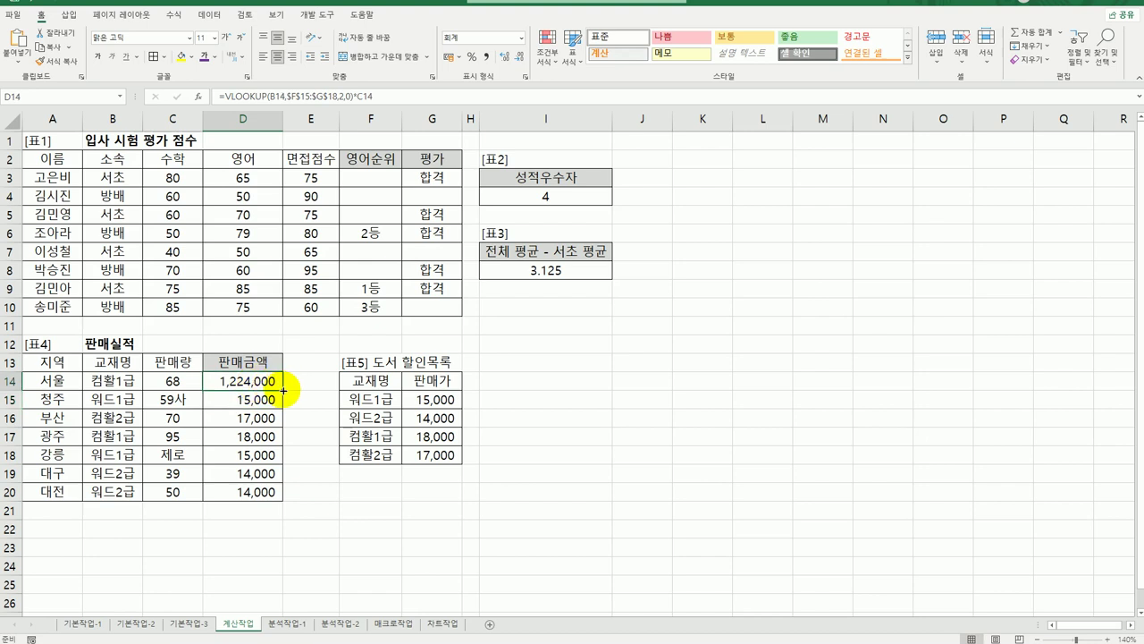
drag(283, 390, 272, 502)
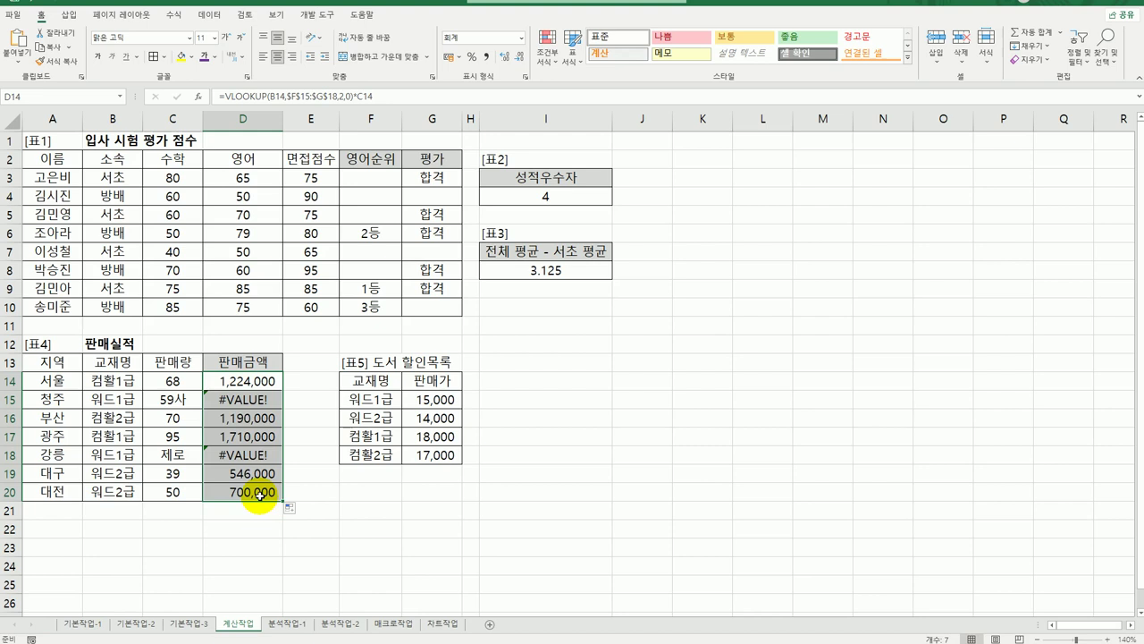
Step: Wrap D14's whole VLOOKUP(B14,$F$15:$G$18,2,0)*C14 expression in IFERROR and open that function's arguments
click(170, 399)
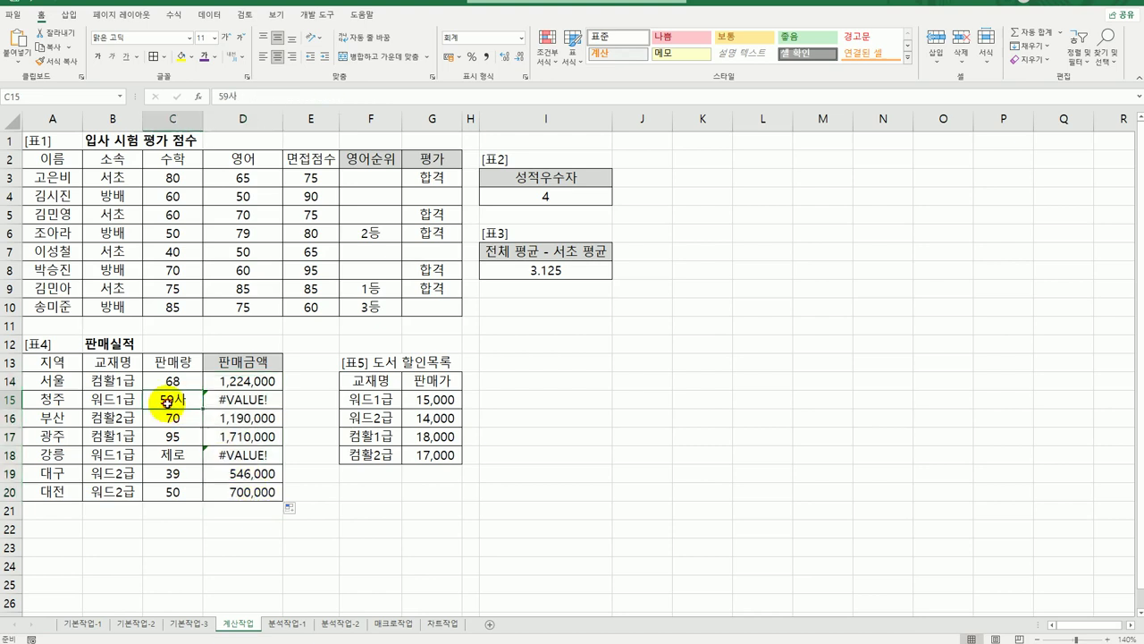
click(170, 457)
click(255, 380)
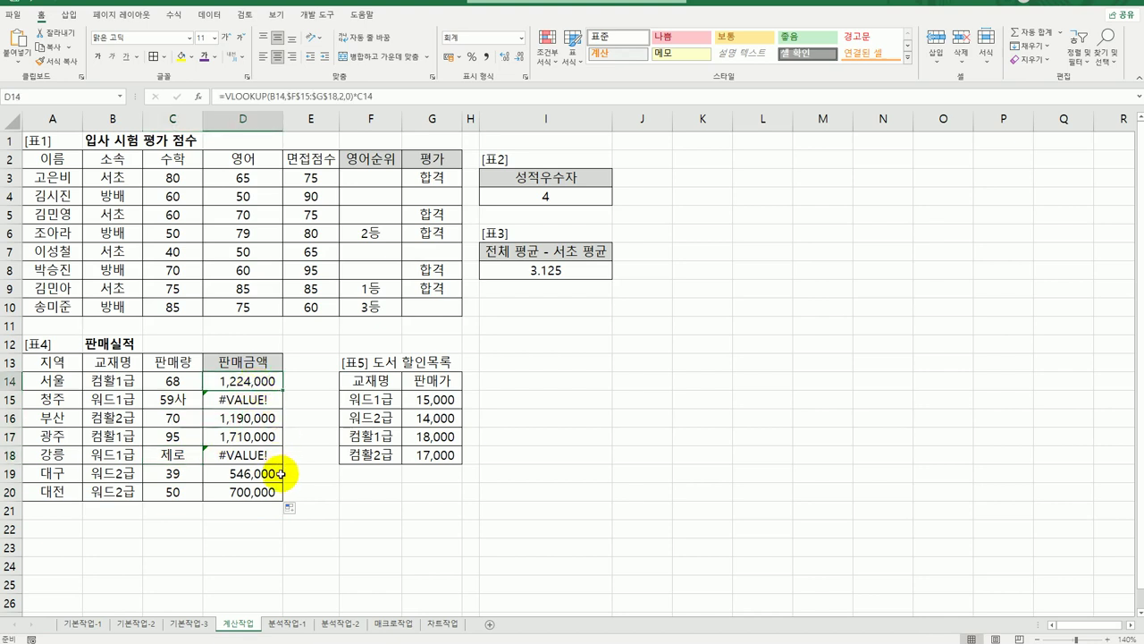
double_click(221, 380)
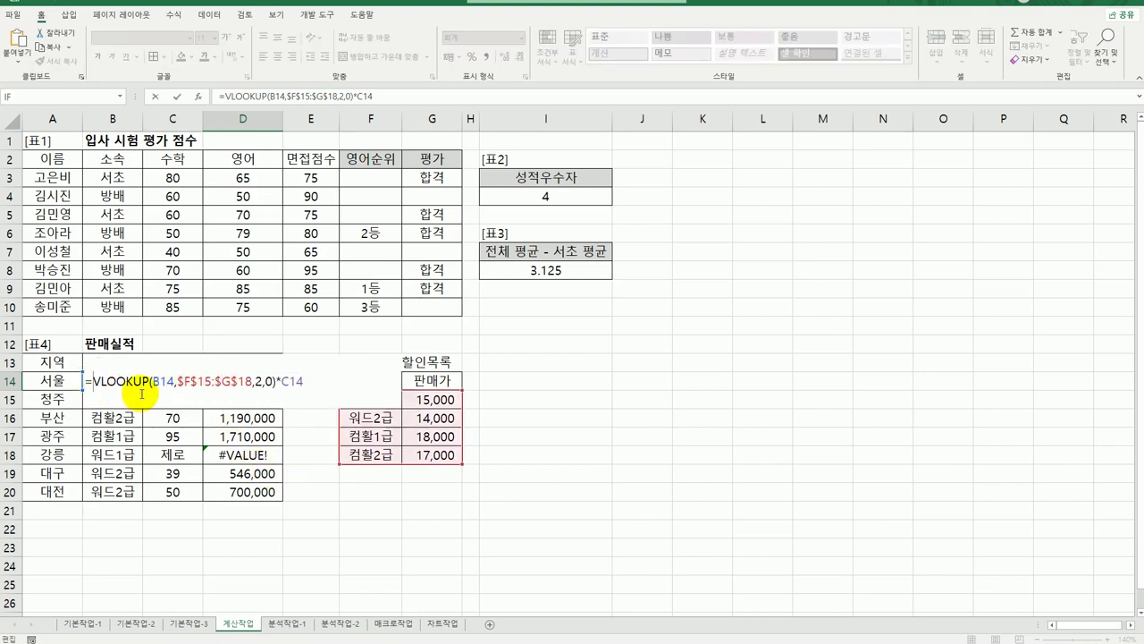
text(if)
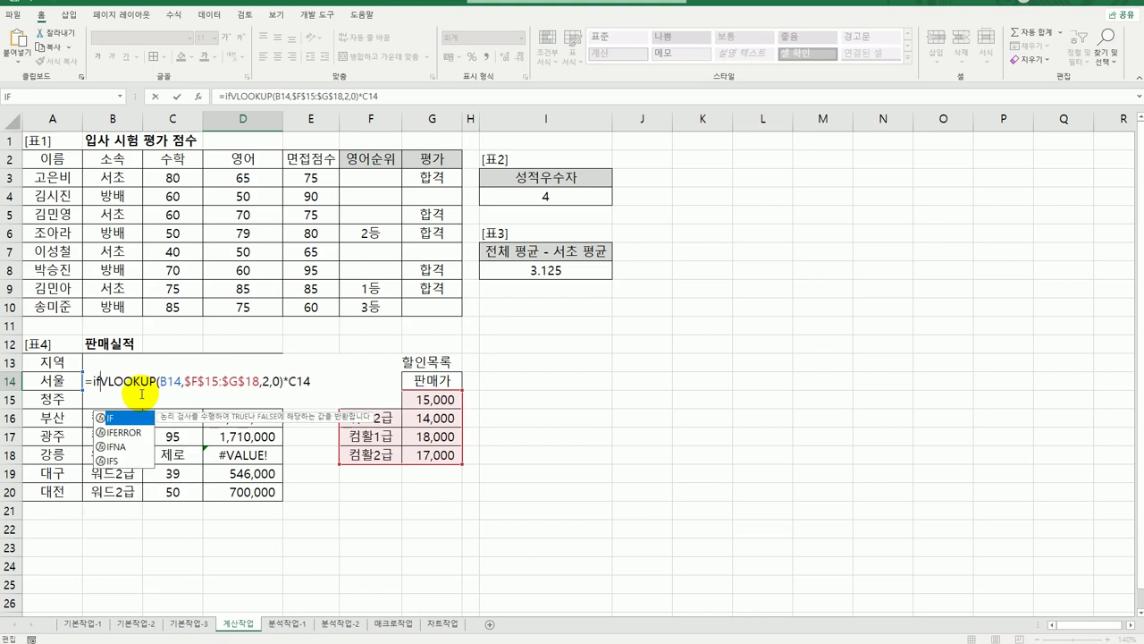
key(Down)
key(Tab)
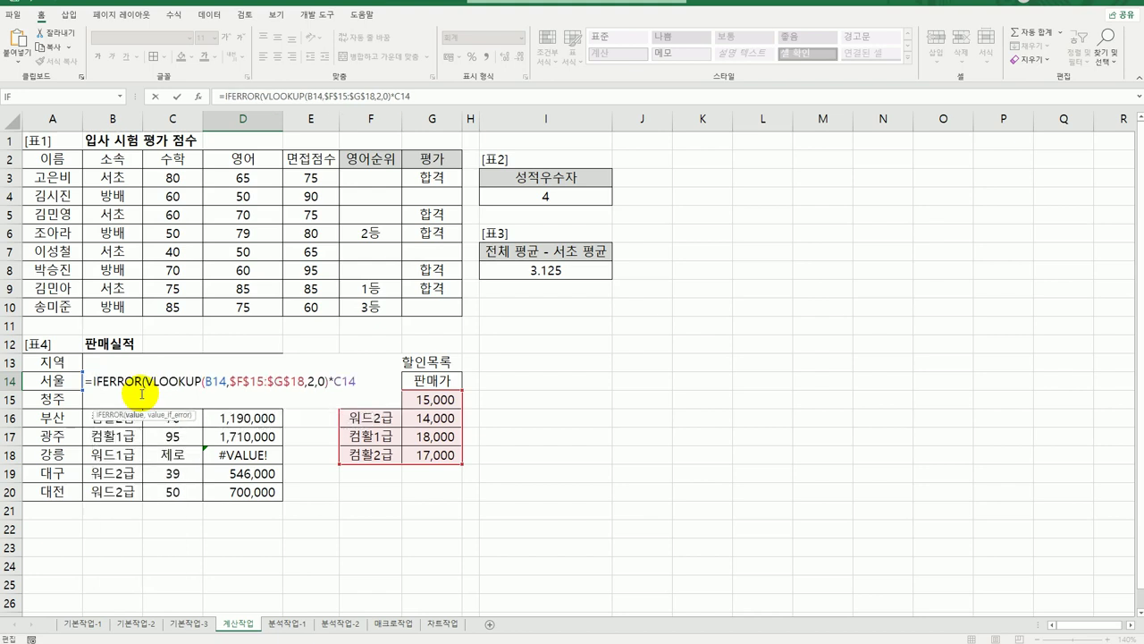
click(126, 382)
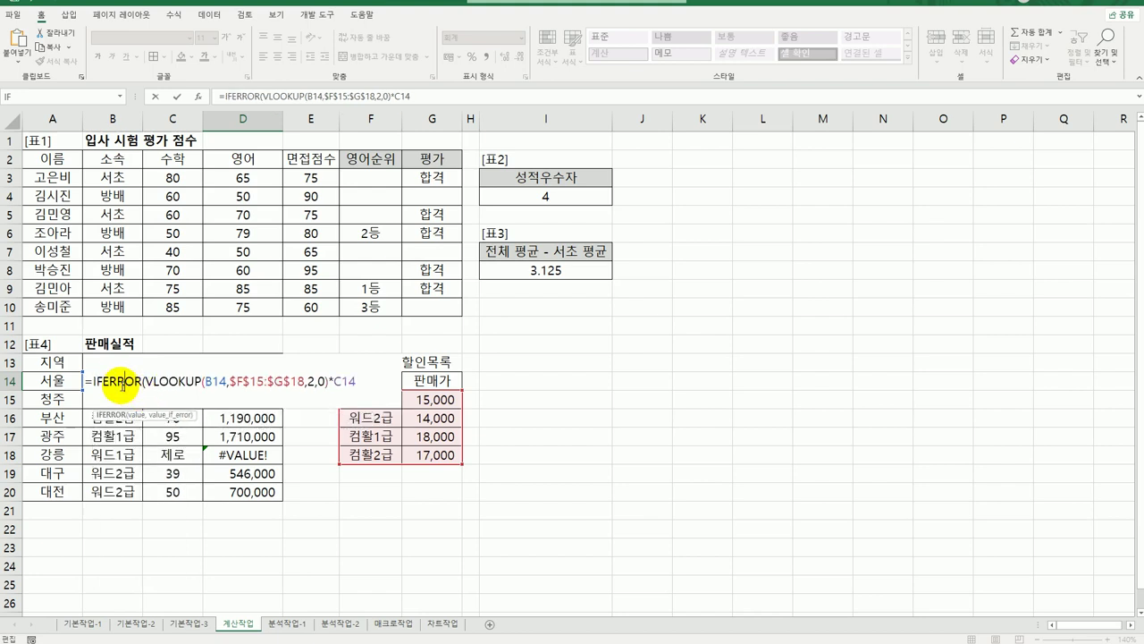
click(199, 96)
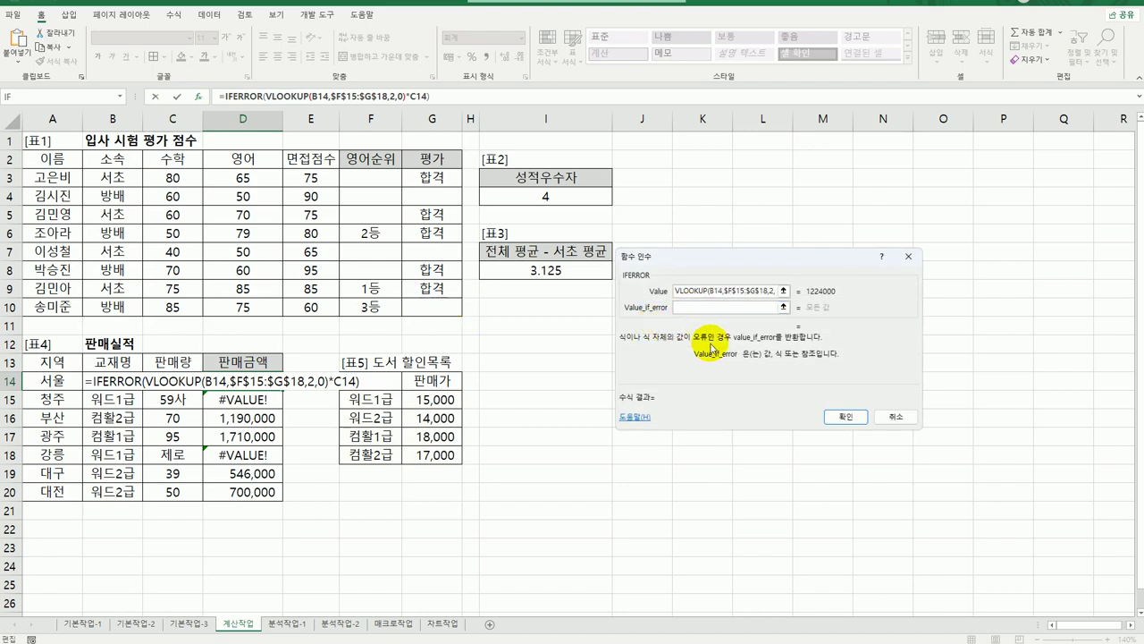
Step: Set IFERROR's Value_if_error to "판매량오류" and fill the formula down from D14 to D20
text(판매량오류)
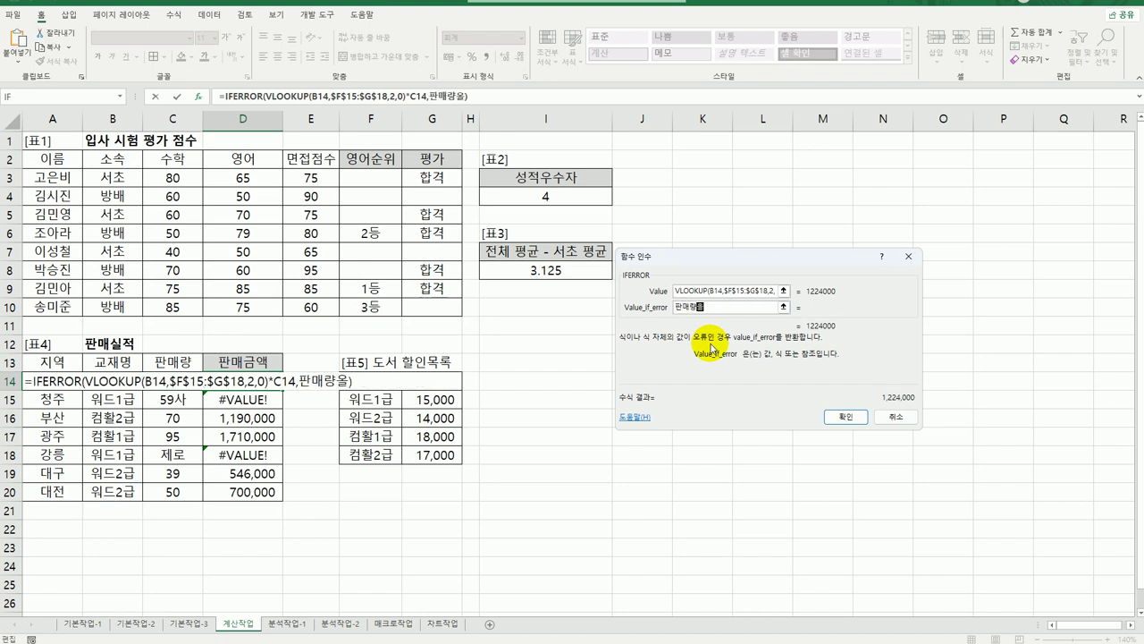
click(846, 416)
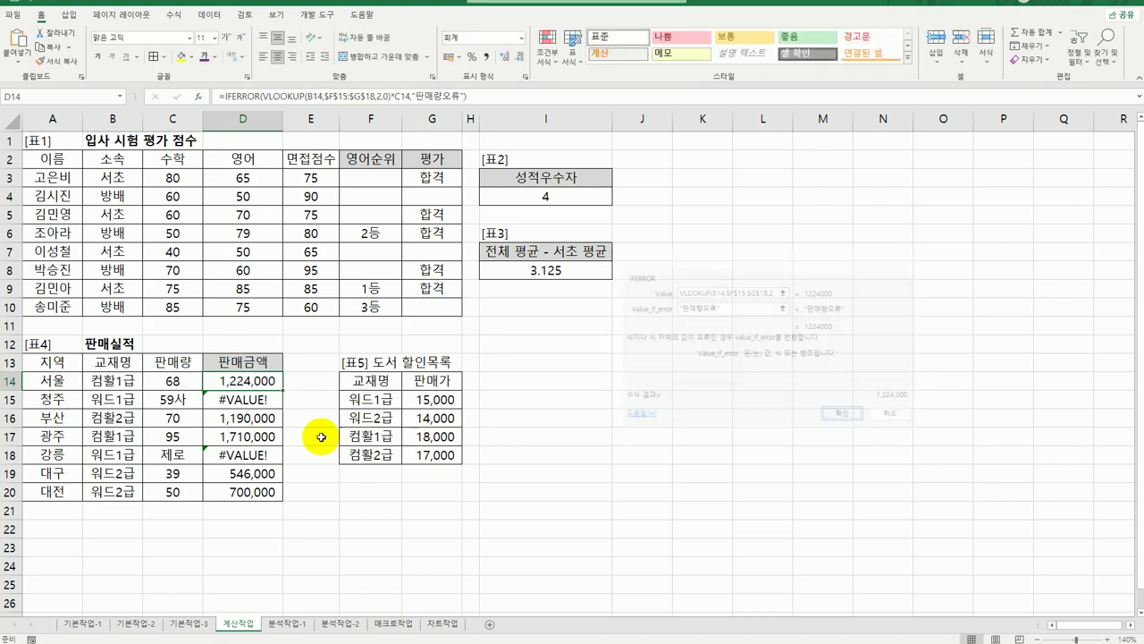
drag(285, 390, 271, 493)
click(234, 381)
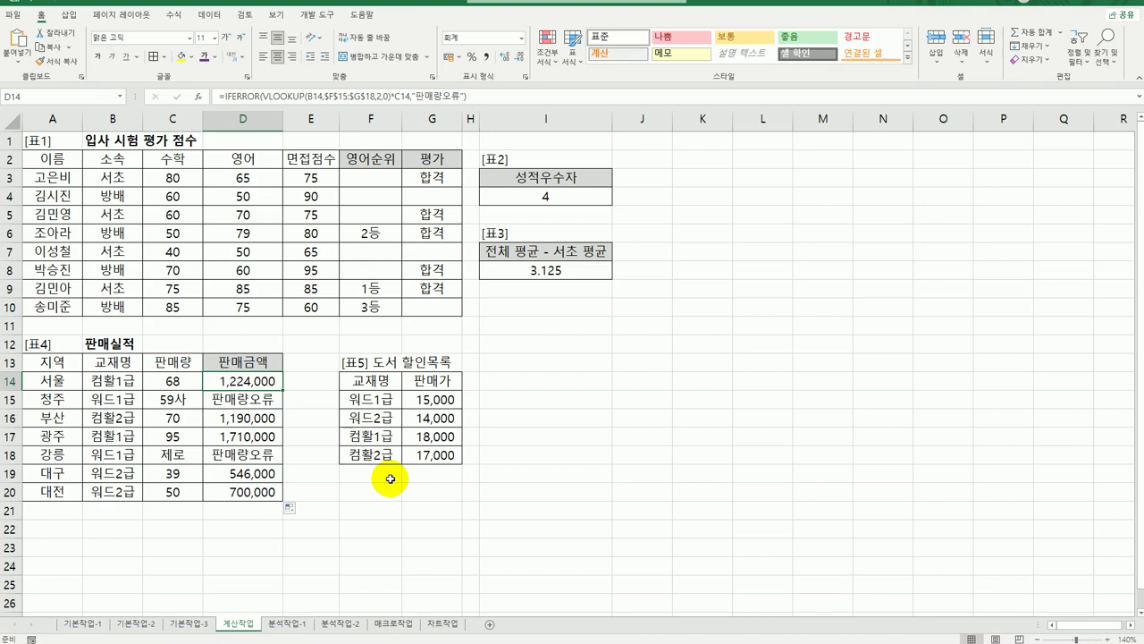
Step: On the 분석작업-1 sheet, enter the wildcard product names W*, T*, S* and M* in G3:G6 under 상품명
click(299, 625)
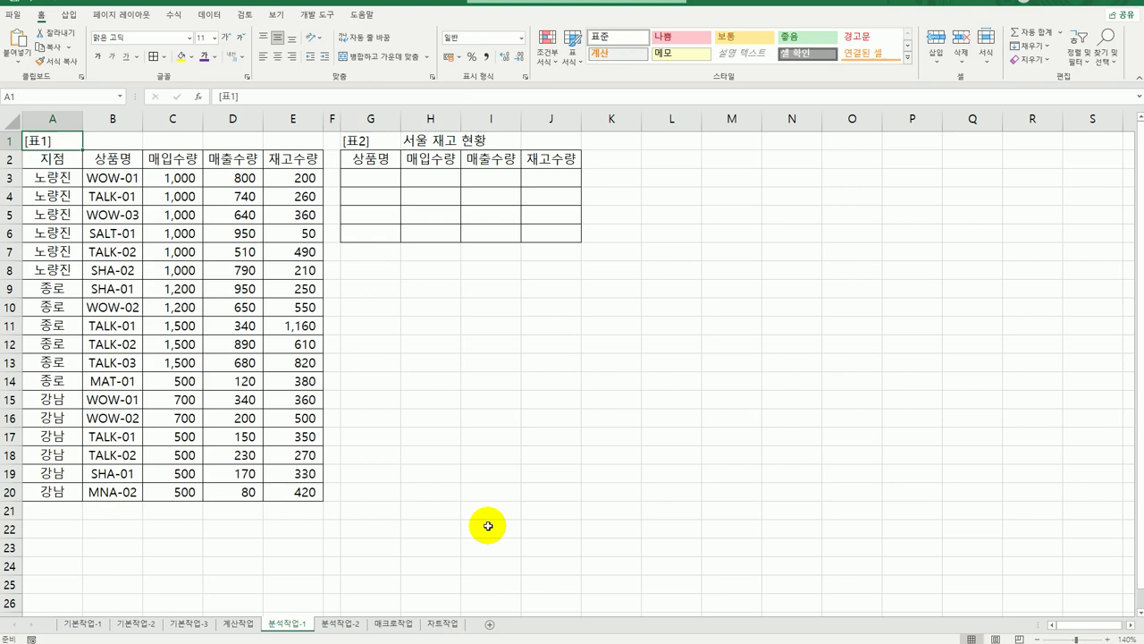
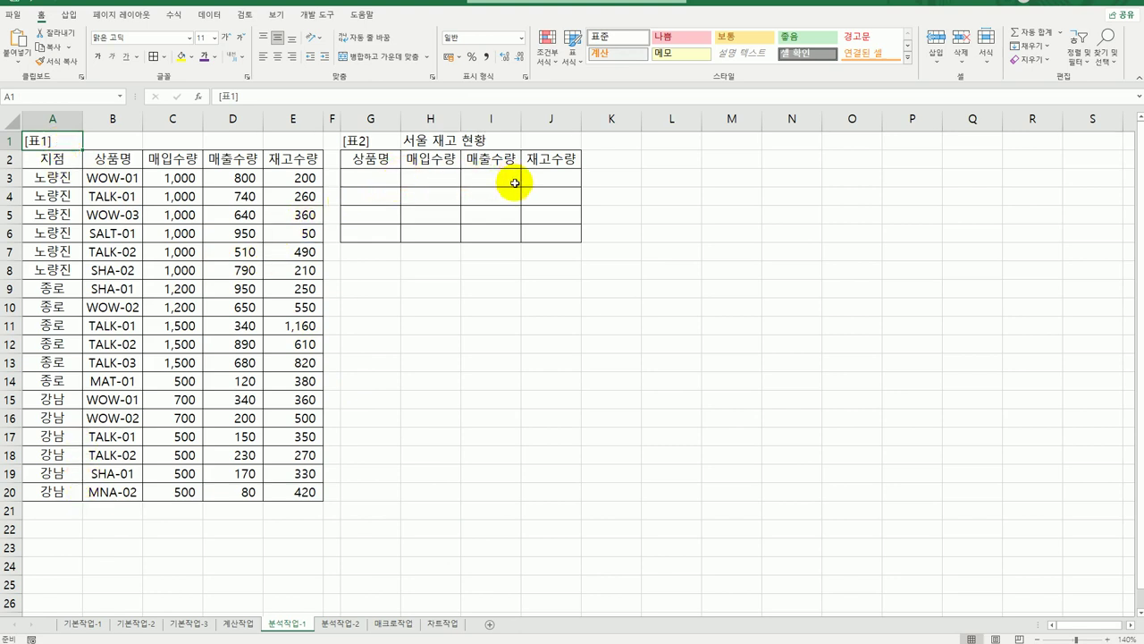
click(379, 179)
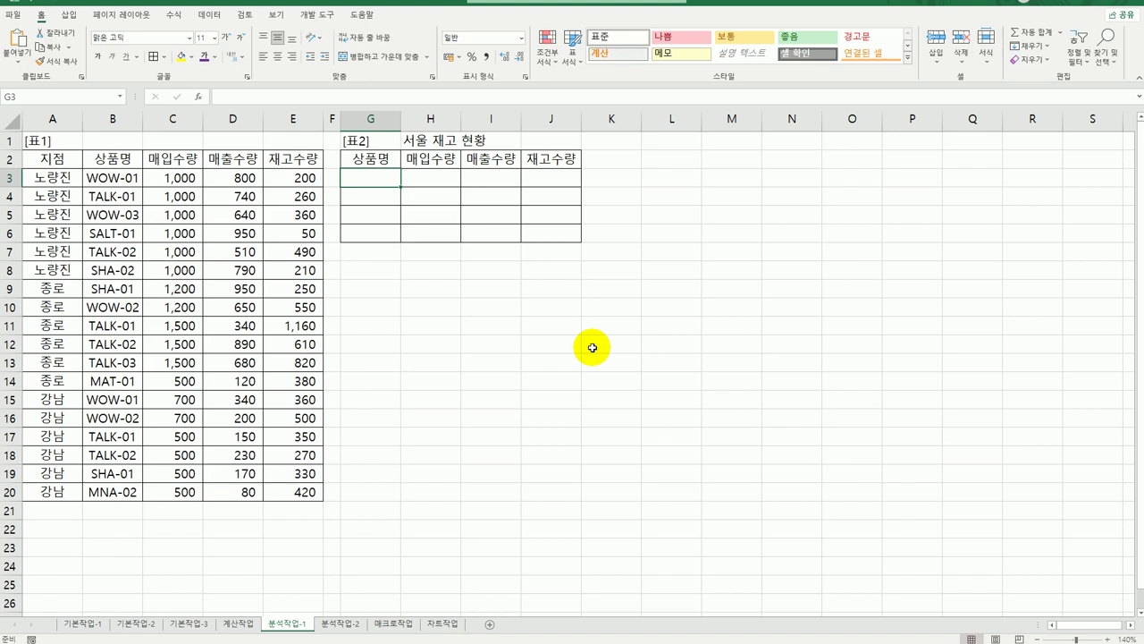
text(W)
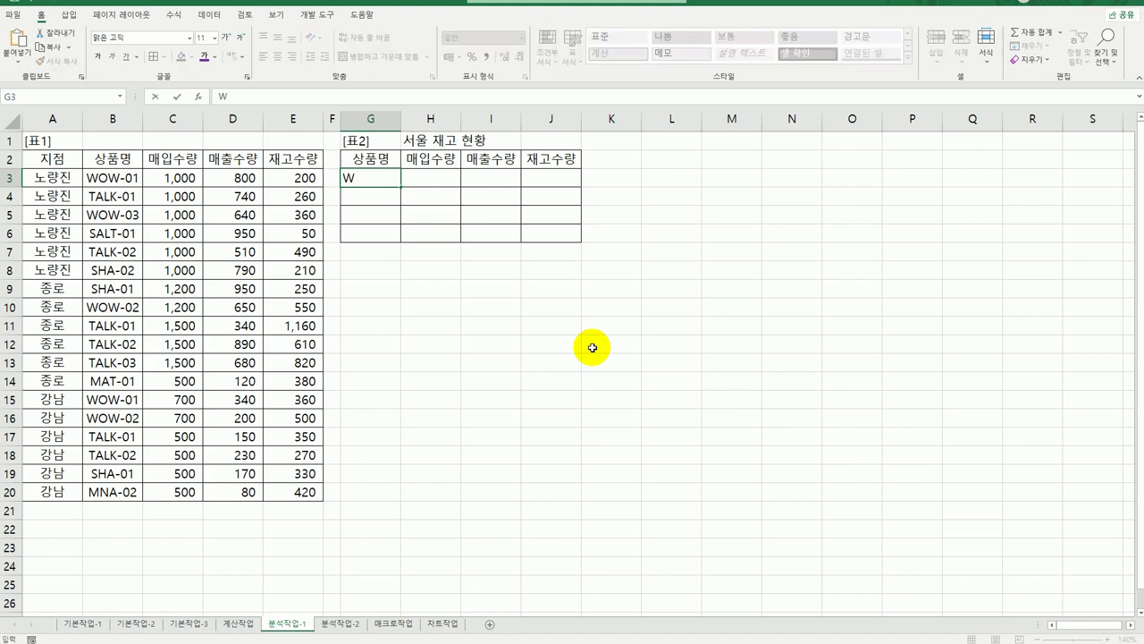
text(*')
key(Return)
text(T)
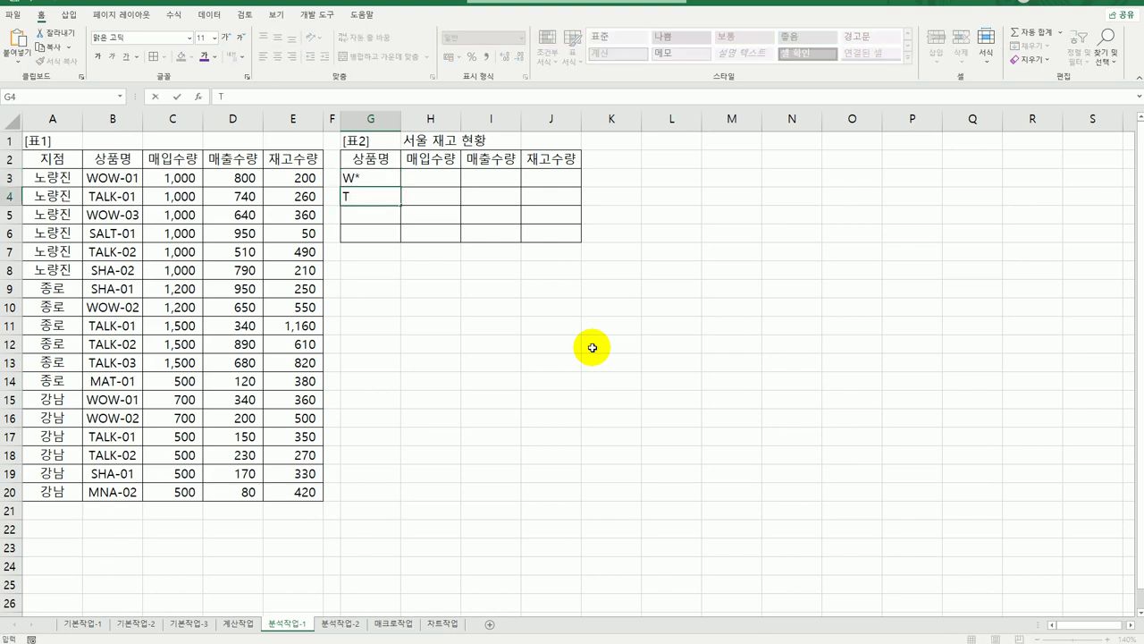
text(*)
key(Return)
text(S)
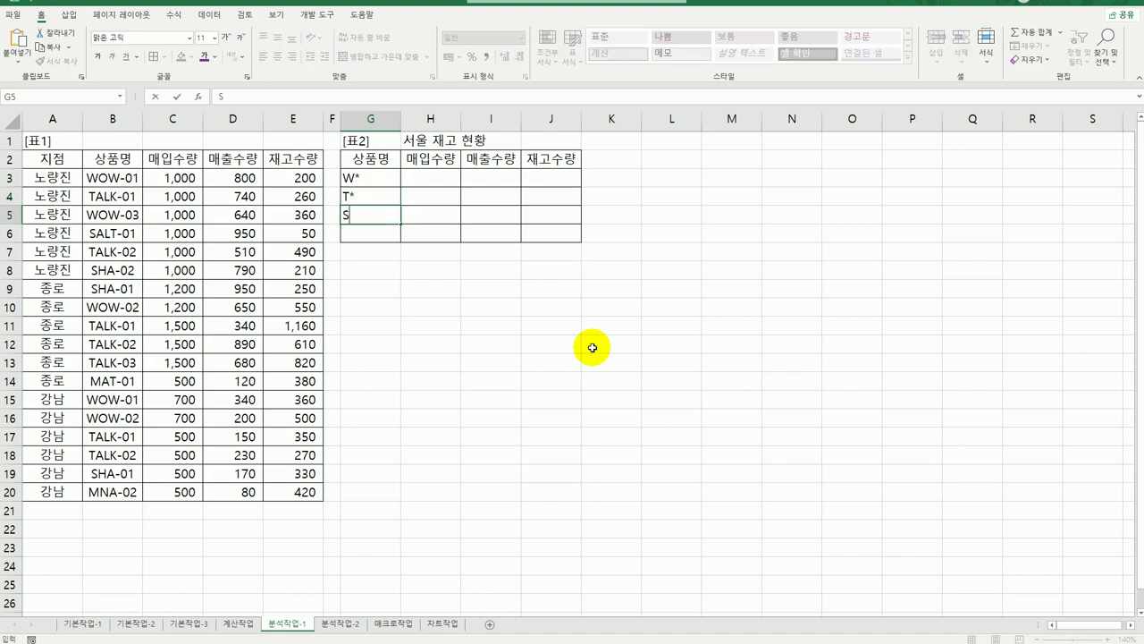
text(*)
key(Return)
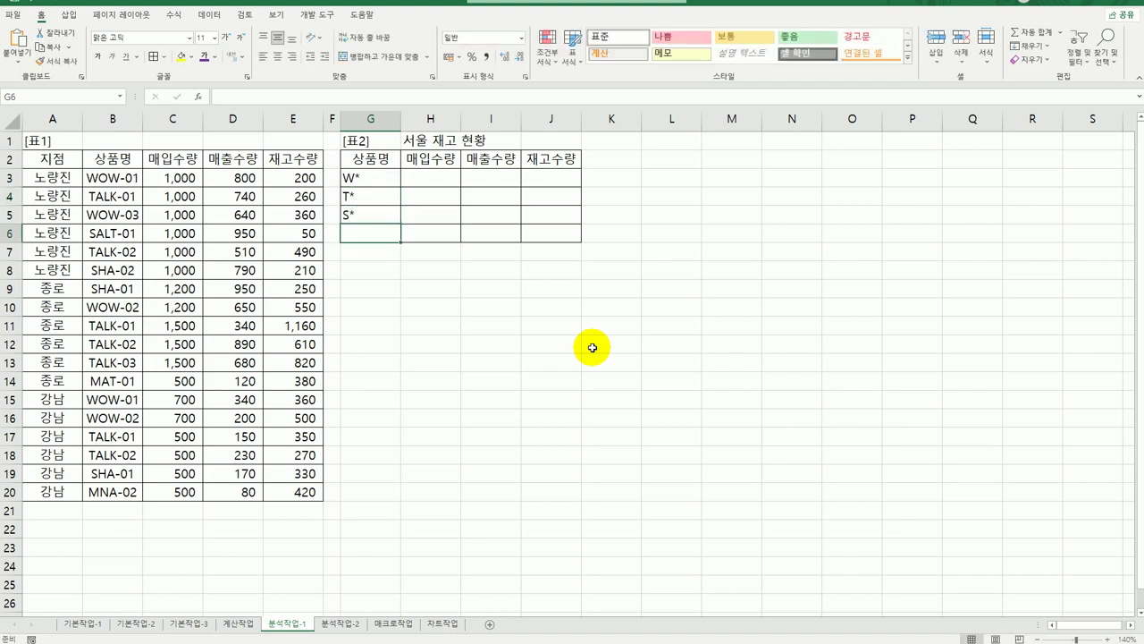
text(M*)
key(Return)
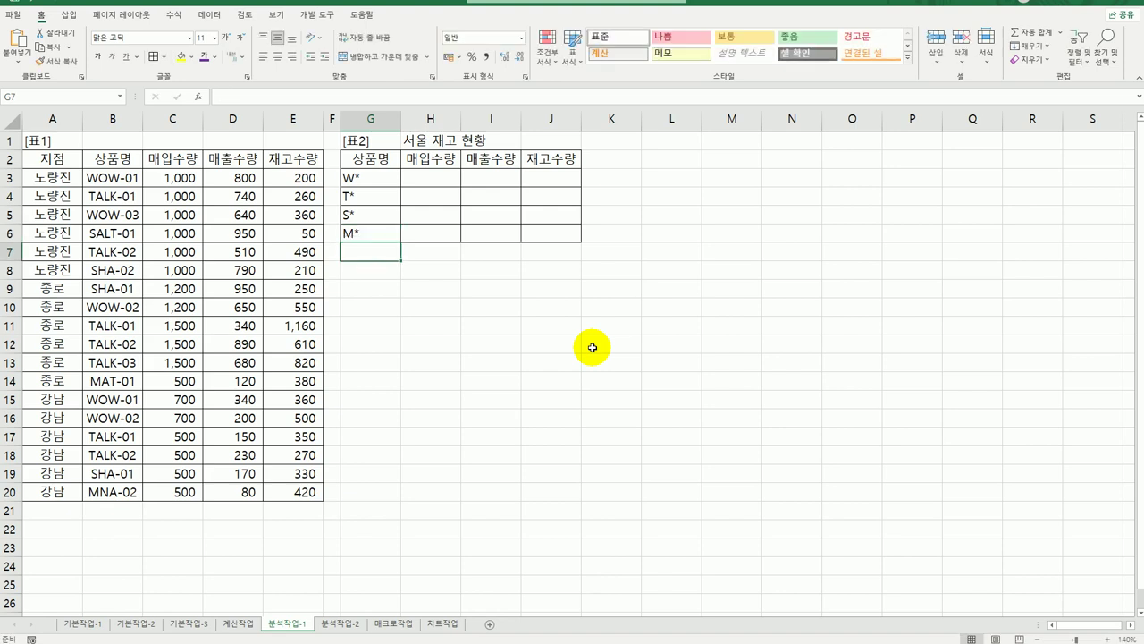
Step: Start a data consolidation (통합) into G2:J6 with the 합계 function and set its reference to $B$2:$E$20
drag(379, 178, 377, 235)
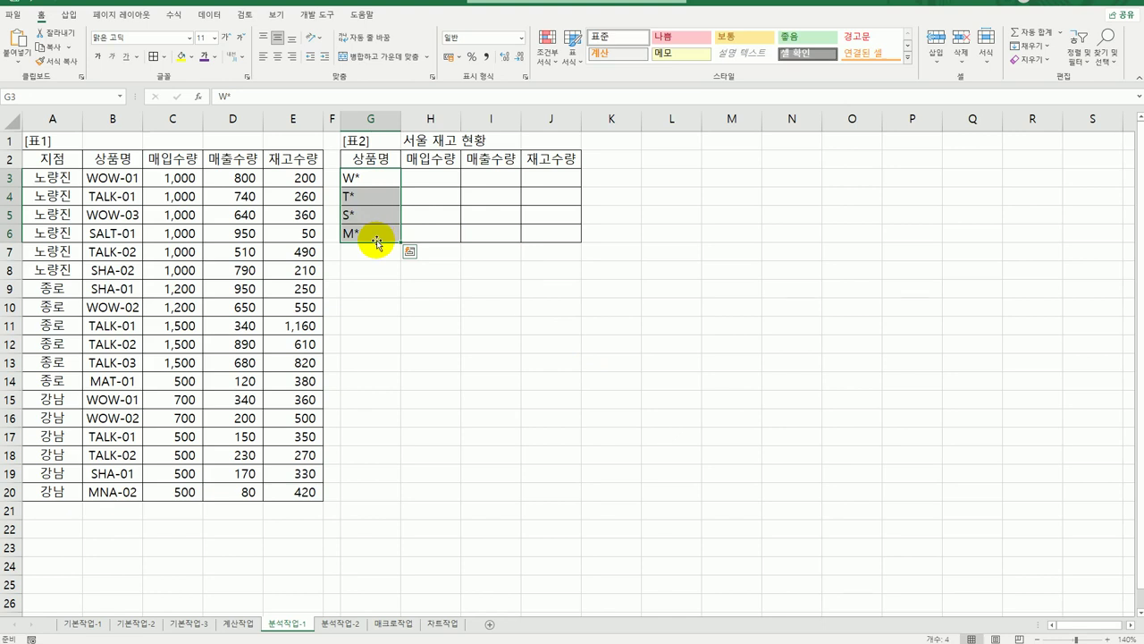
drag(379, 160, 545, 234)
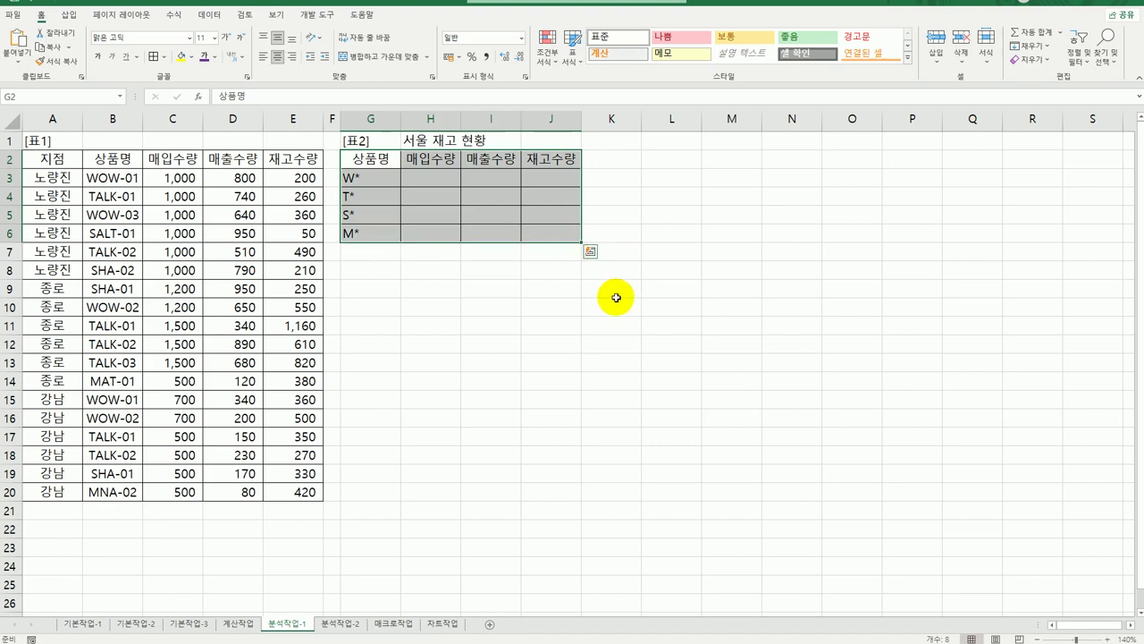
click(220, 17)
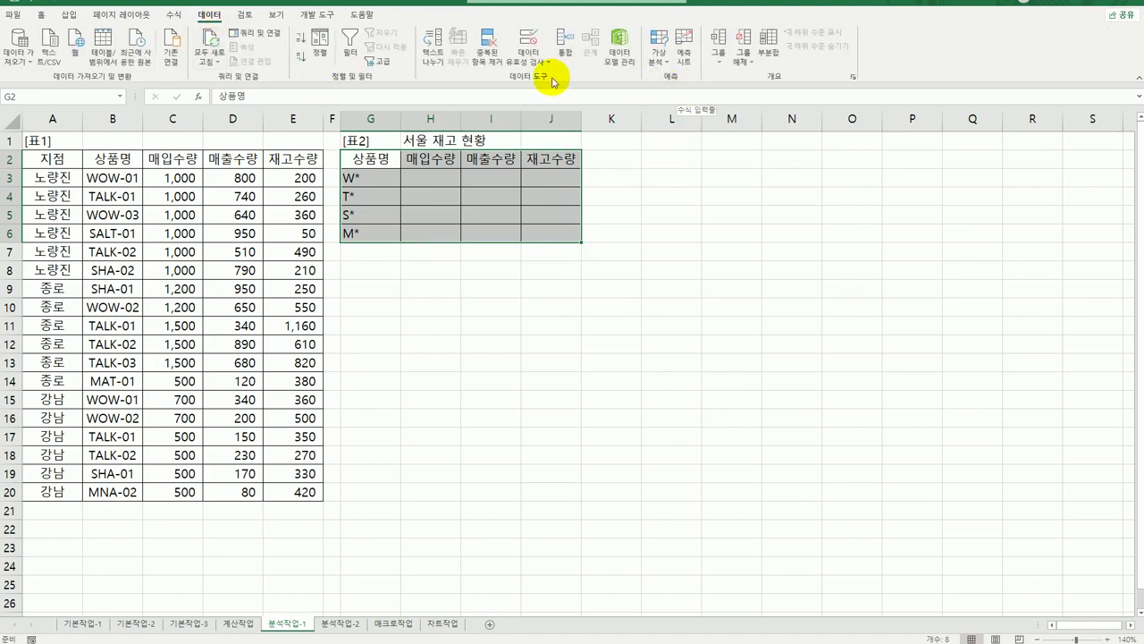
click(562, 46)
drag(706, 240, 444, 280)
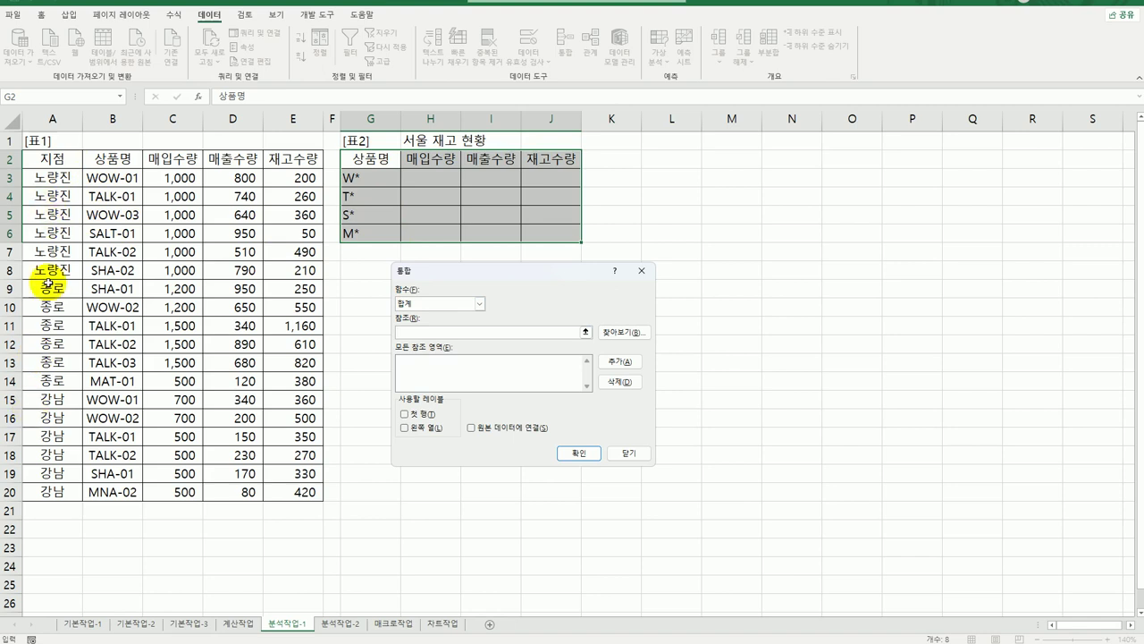
drag(111, 159, 302, 493)
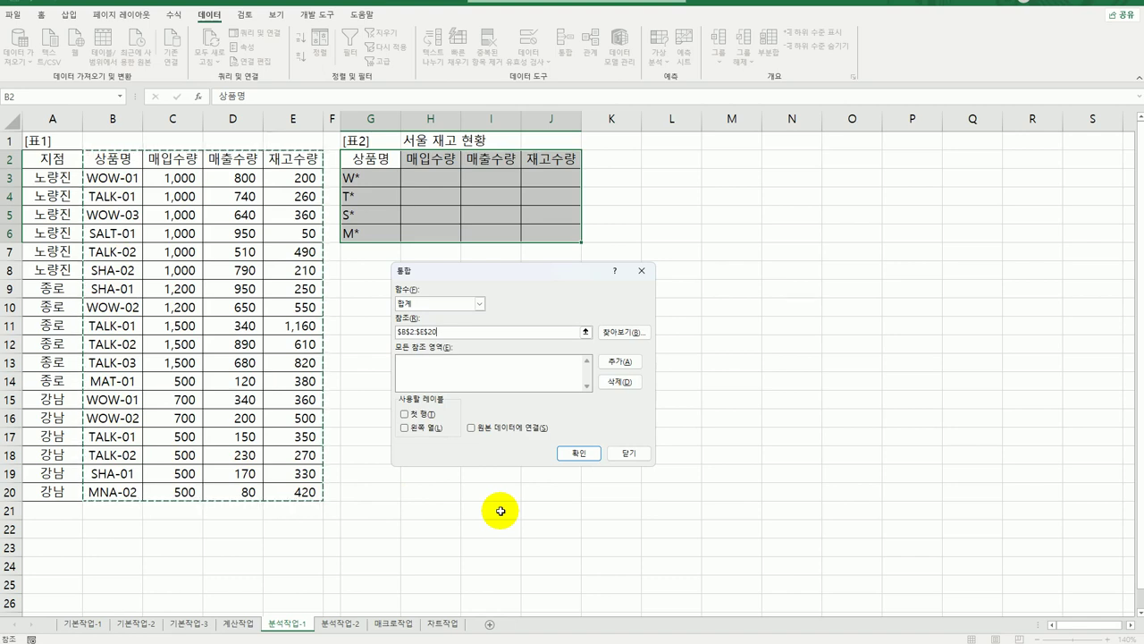
Step: Use both the top row (첫 행) and left column (왼쪽 열) as labels and run the consolidation
click(405, 414)
click(427, 430)
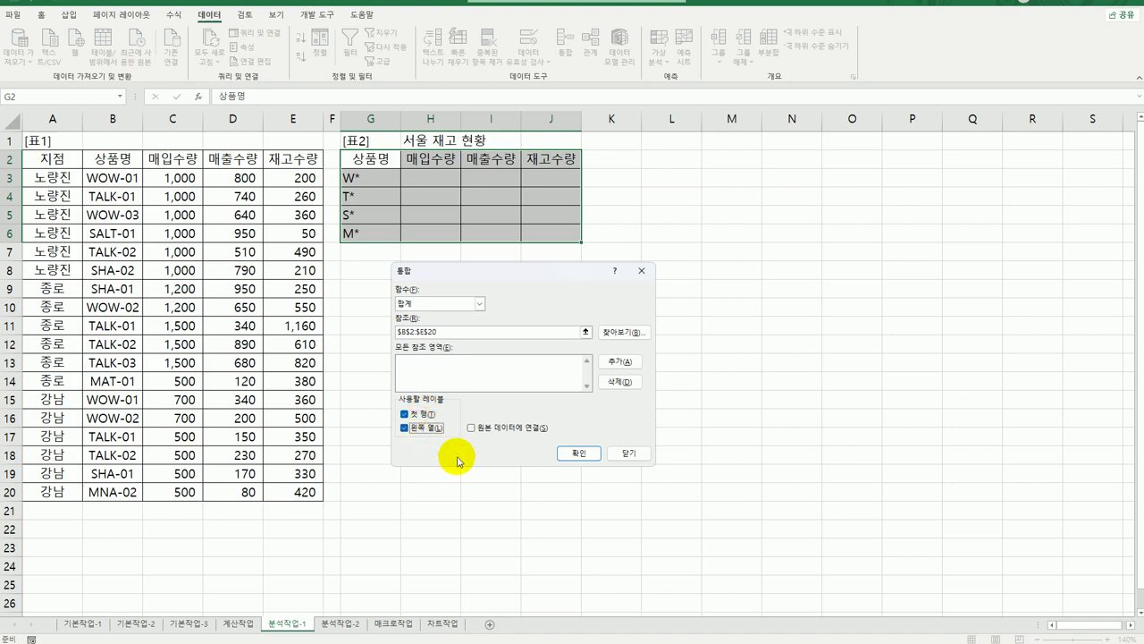
click(572, 454)
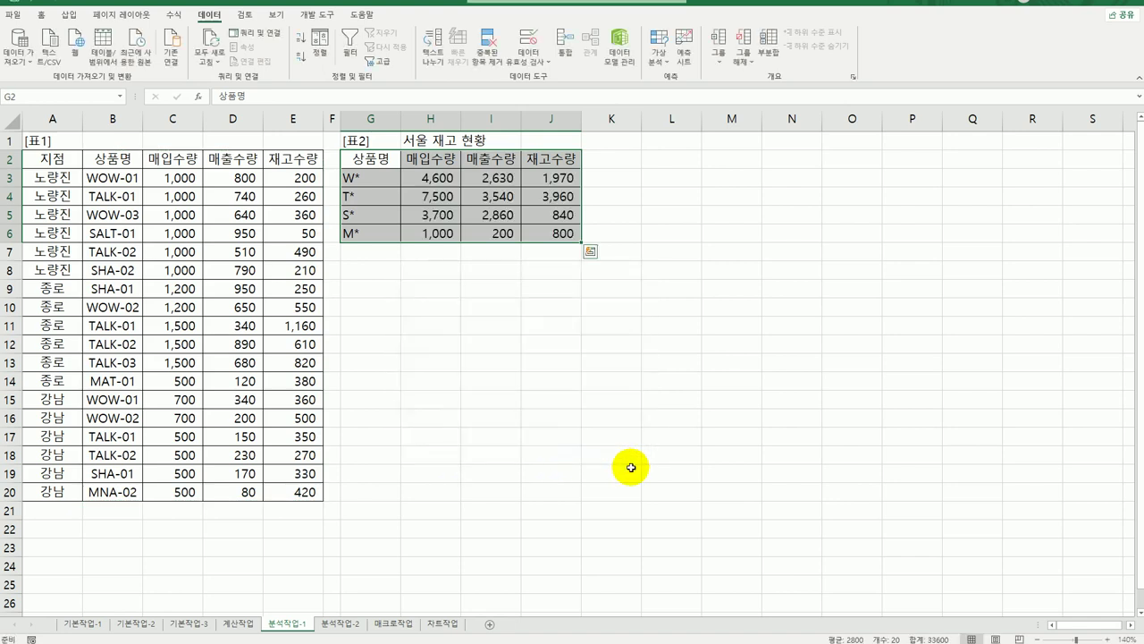
click(631, 468)
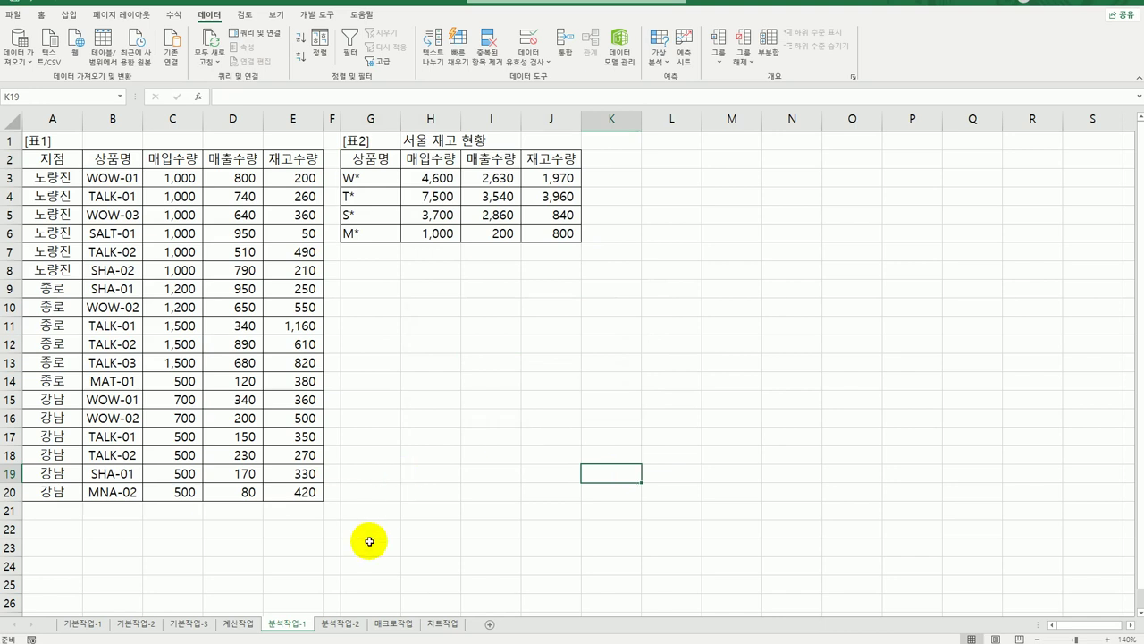
Step: On the 분석작업-2 sheet, link C14 to the 순이익금 result with =C8 and check the formula behind C8
click(342, 624)
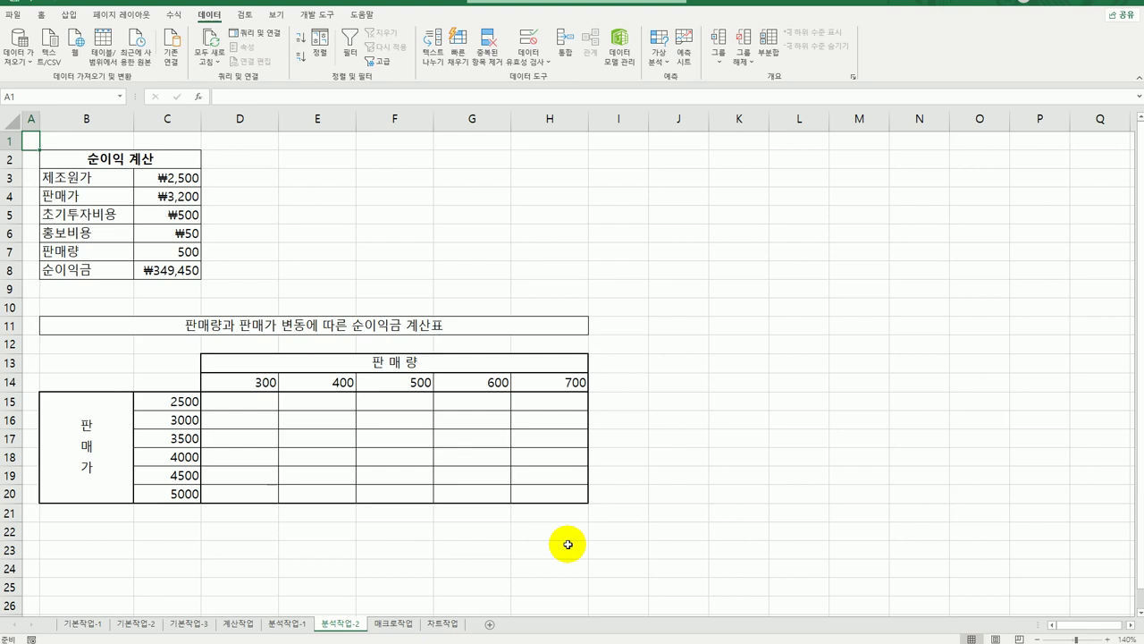
click(174, 380)
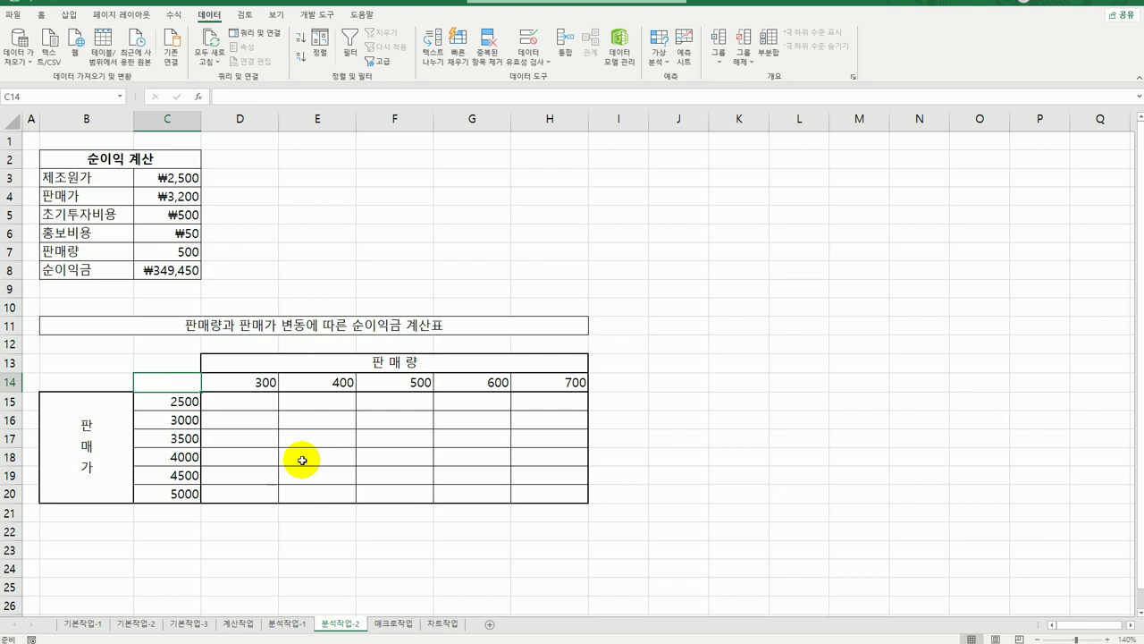
text(=)
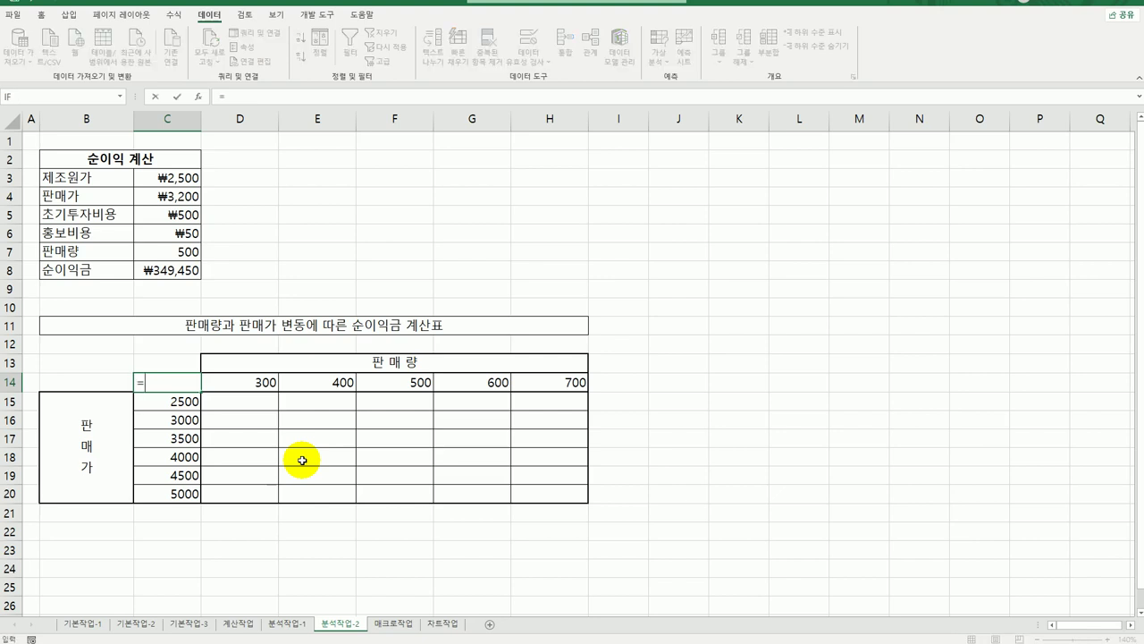
click(187, 271)
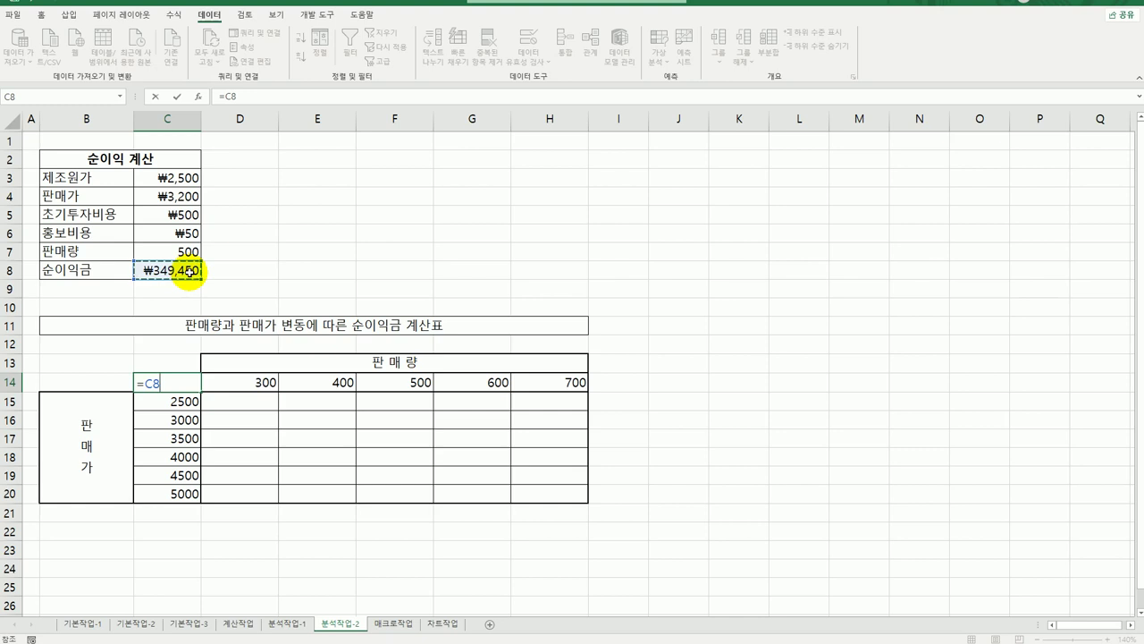
key(Return)
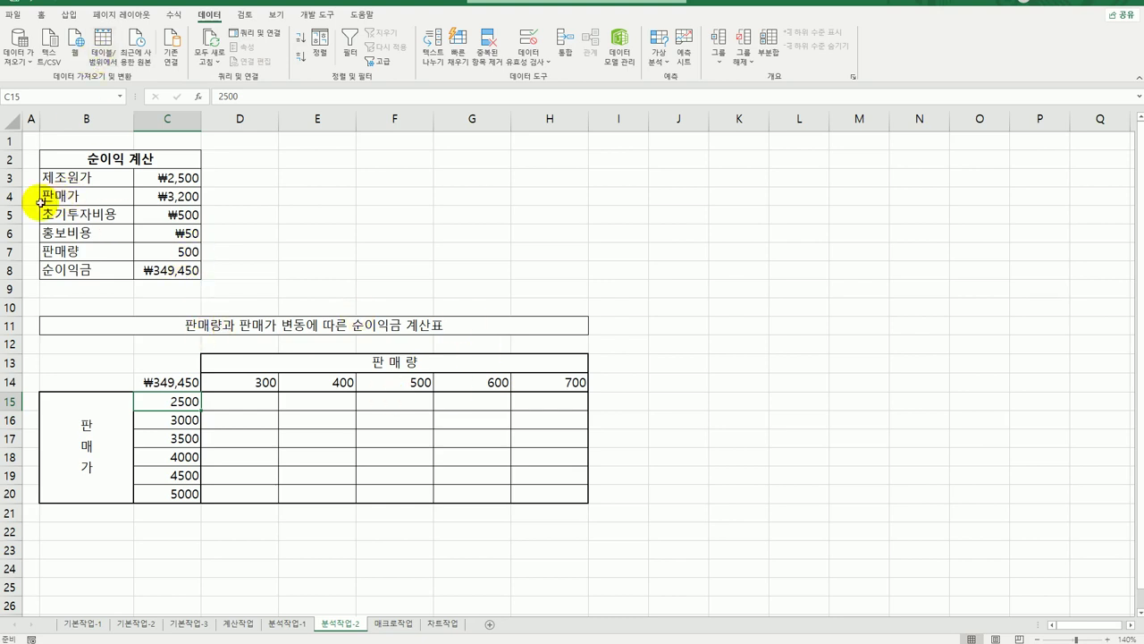
click(155, 382)
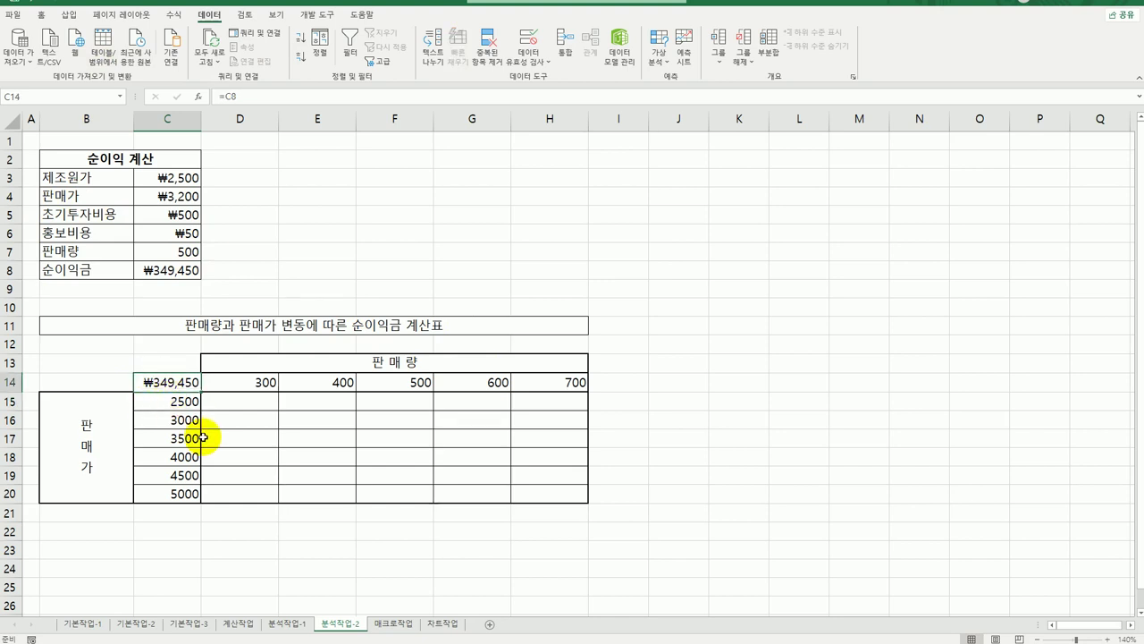
click(183, 270)
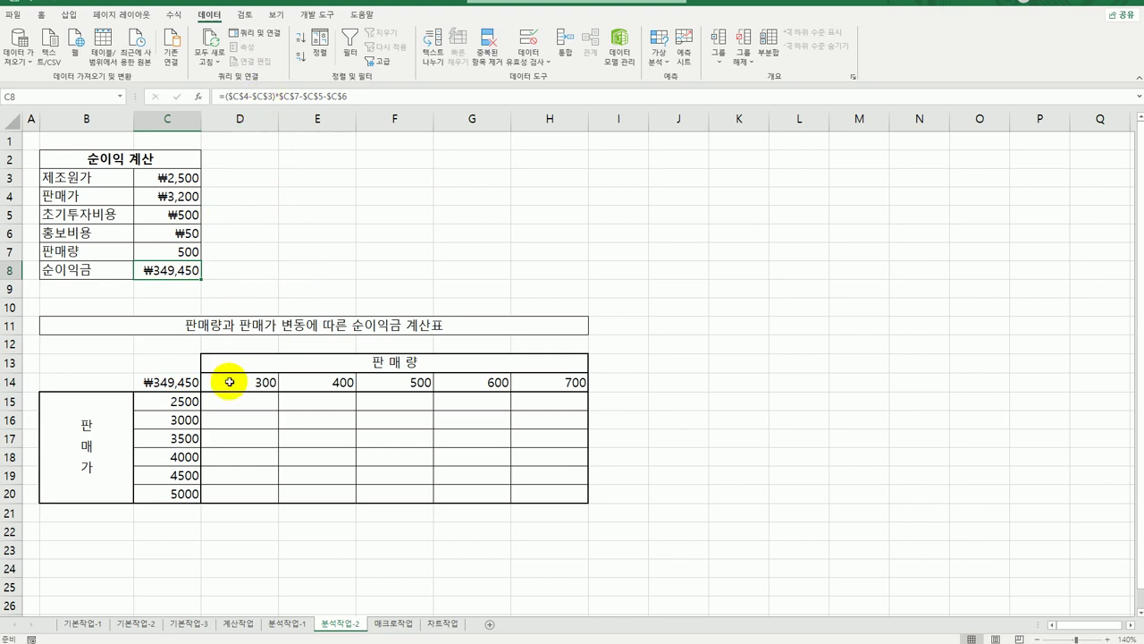
double_click(183, 267)
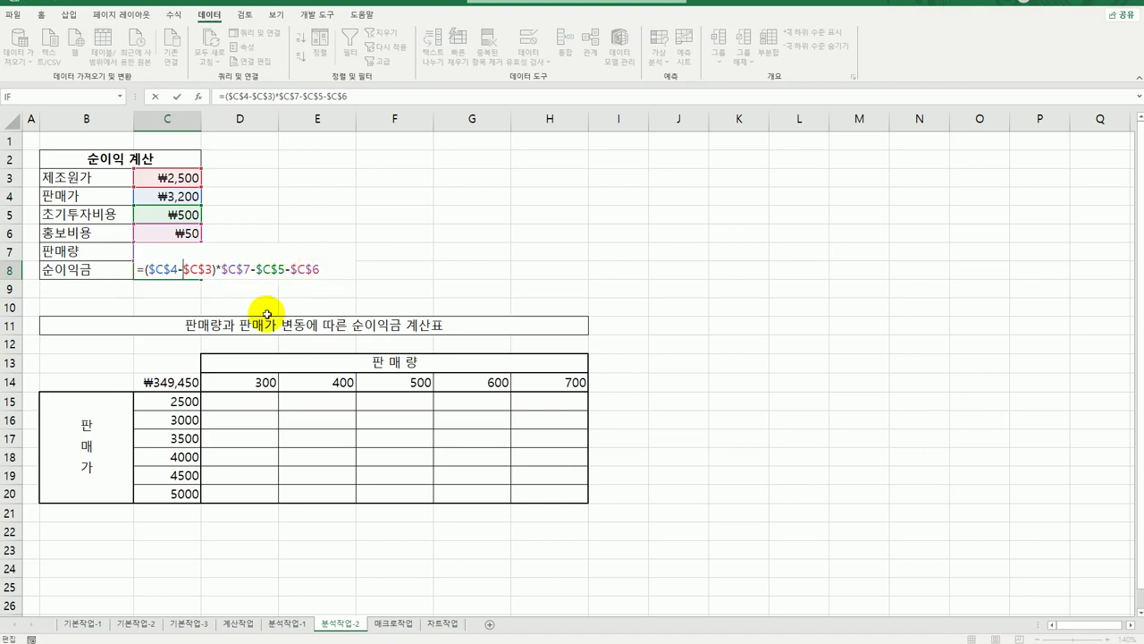
key(Return)
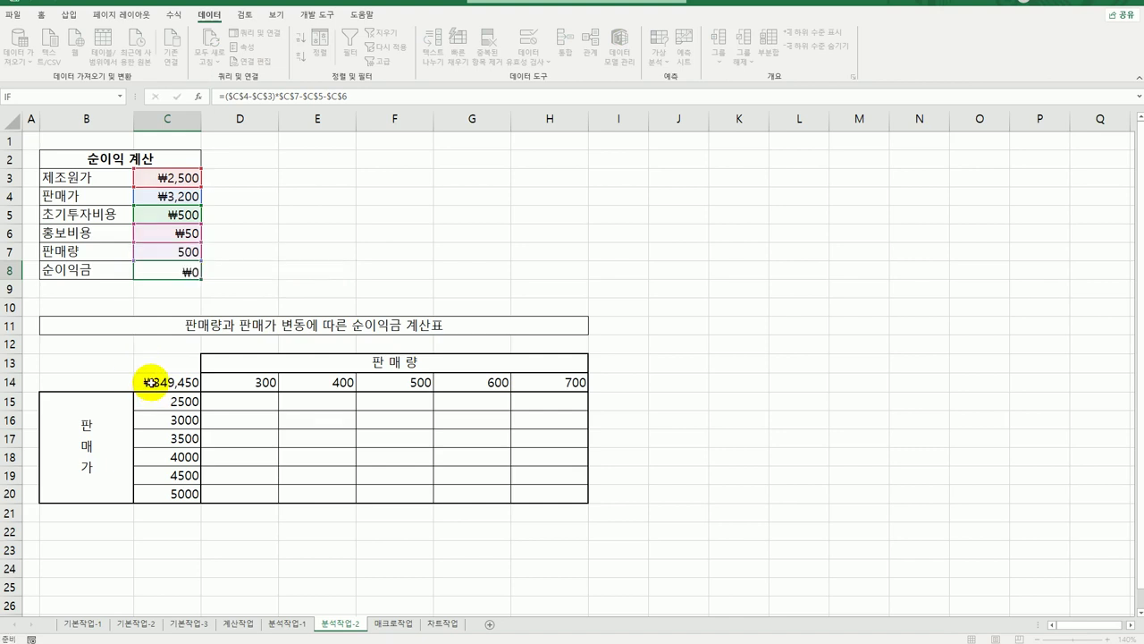
Step: Create a what-if data table (데이터 테이블) over C14:H20 with row input cell $C$7 and column input cell $C$4
click(150, 382)
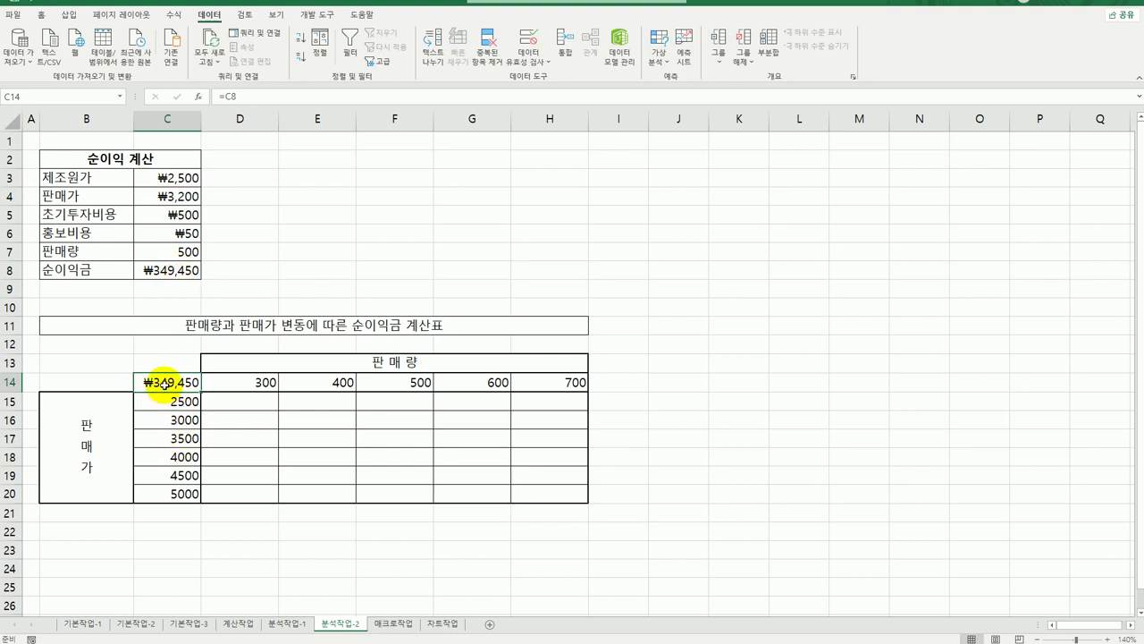
drag(164, 387, 547, 498)
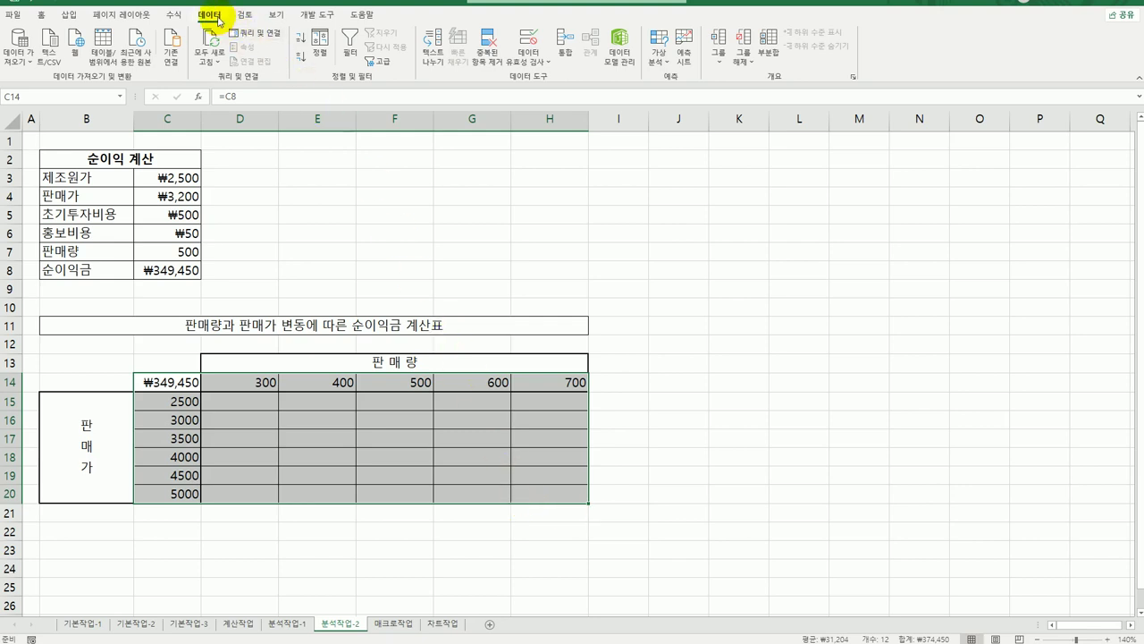
click(663, 57)
click(688, 109)
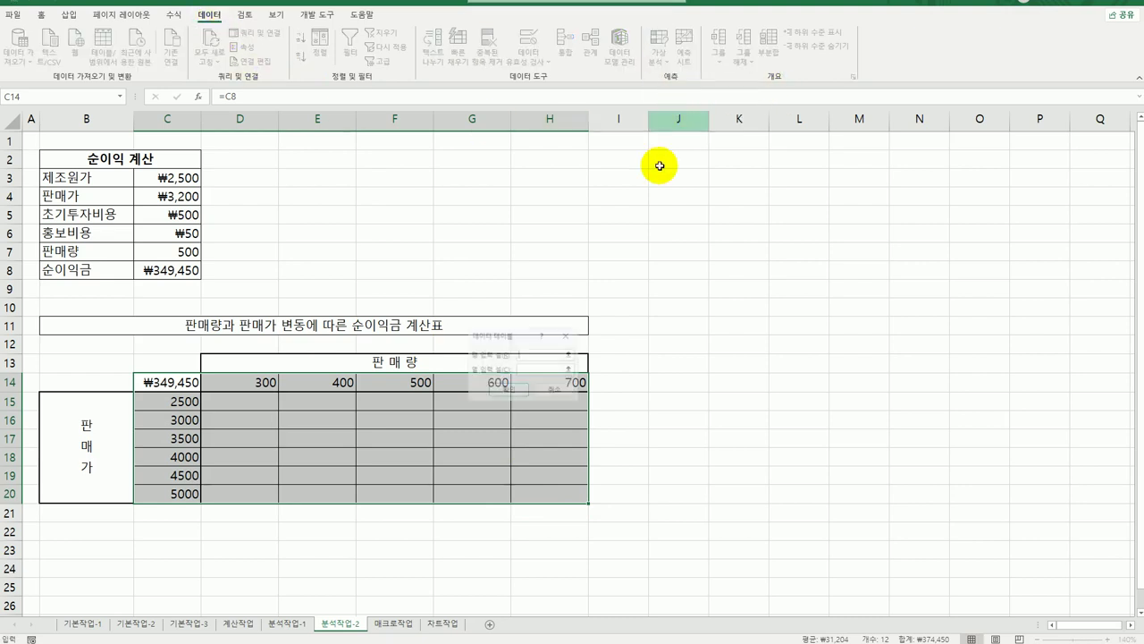
drag(506, 331, 351, 176)
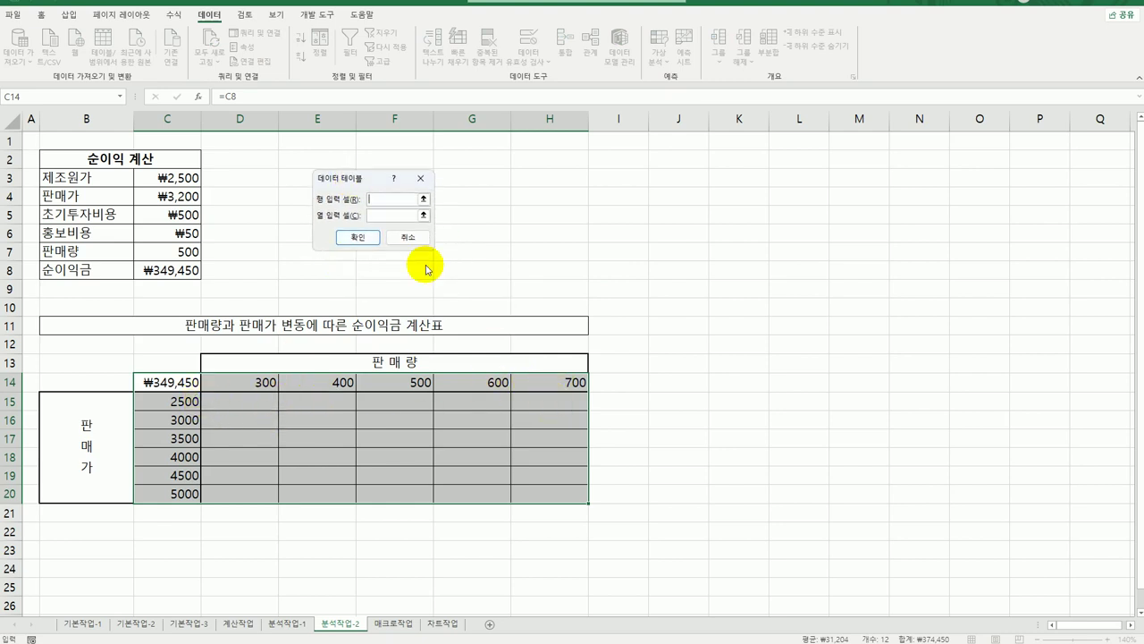
click(159, 256)
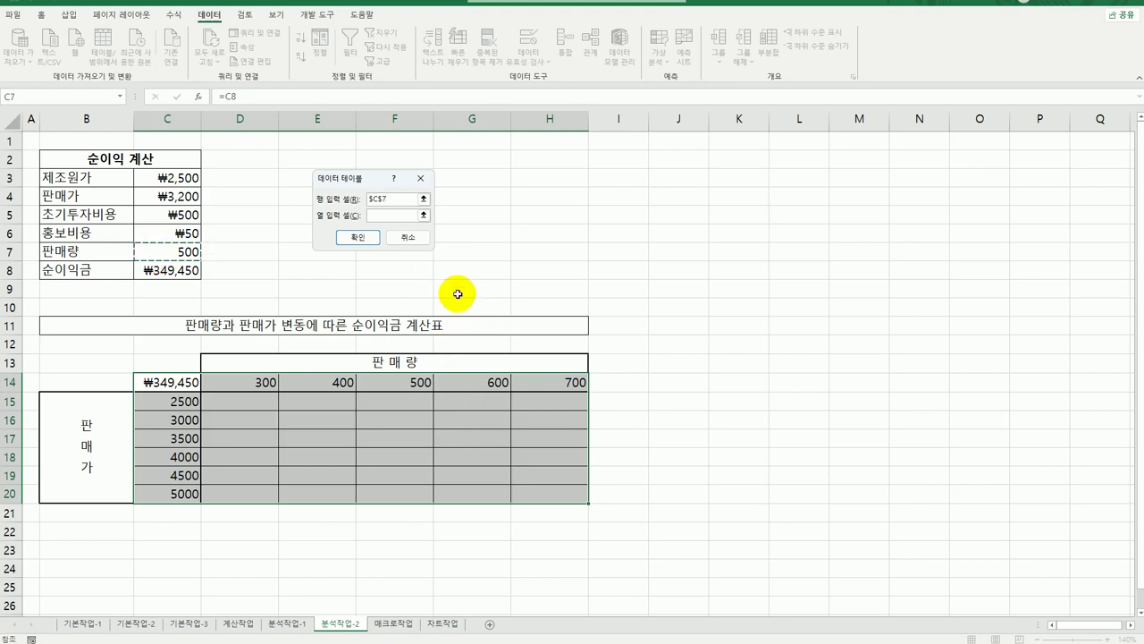
click(394, 216)
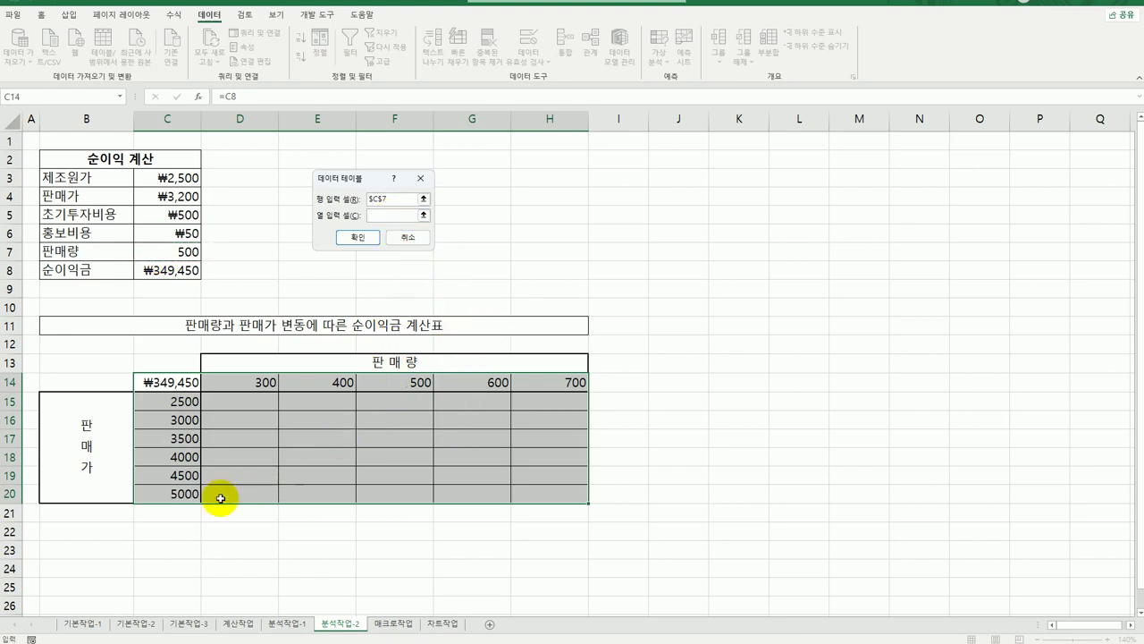
click(167, 197)
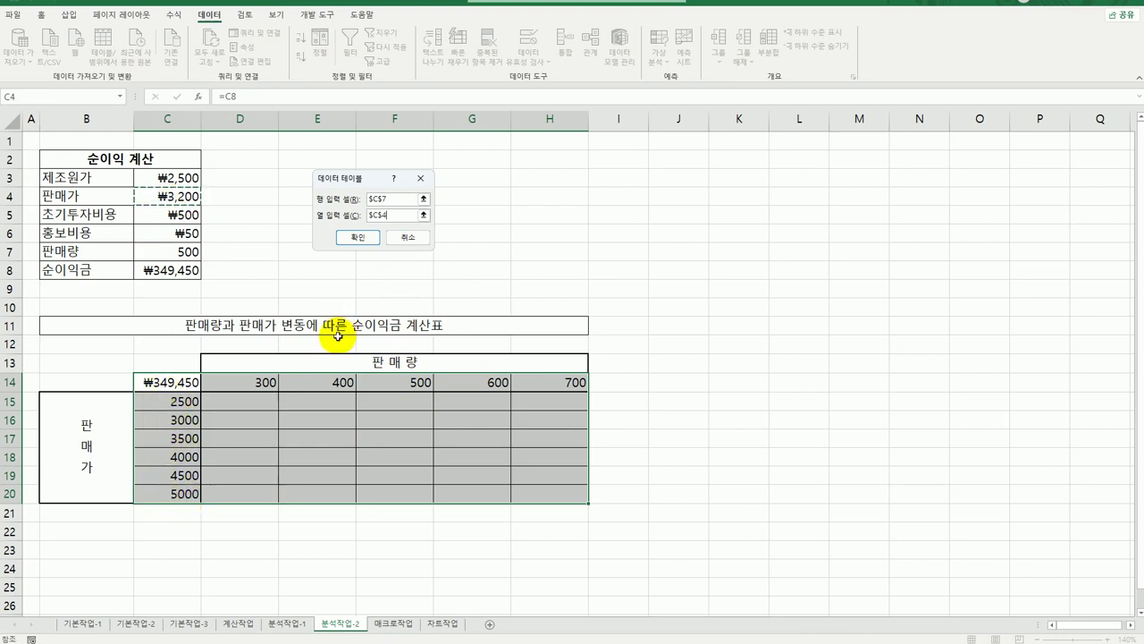
click(357, 237)
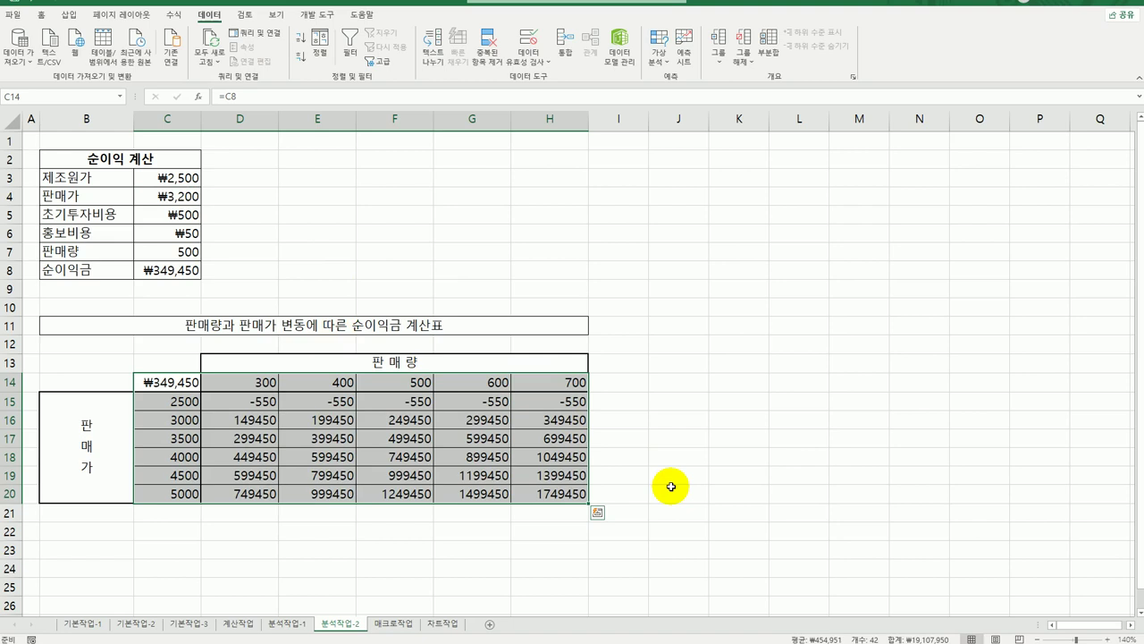
Step: On the 매크로작업 sheet, autofit the widths of columns E and F so 생산비용 and 목표매출액 display fully
click(398, 625)
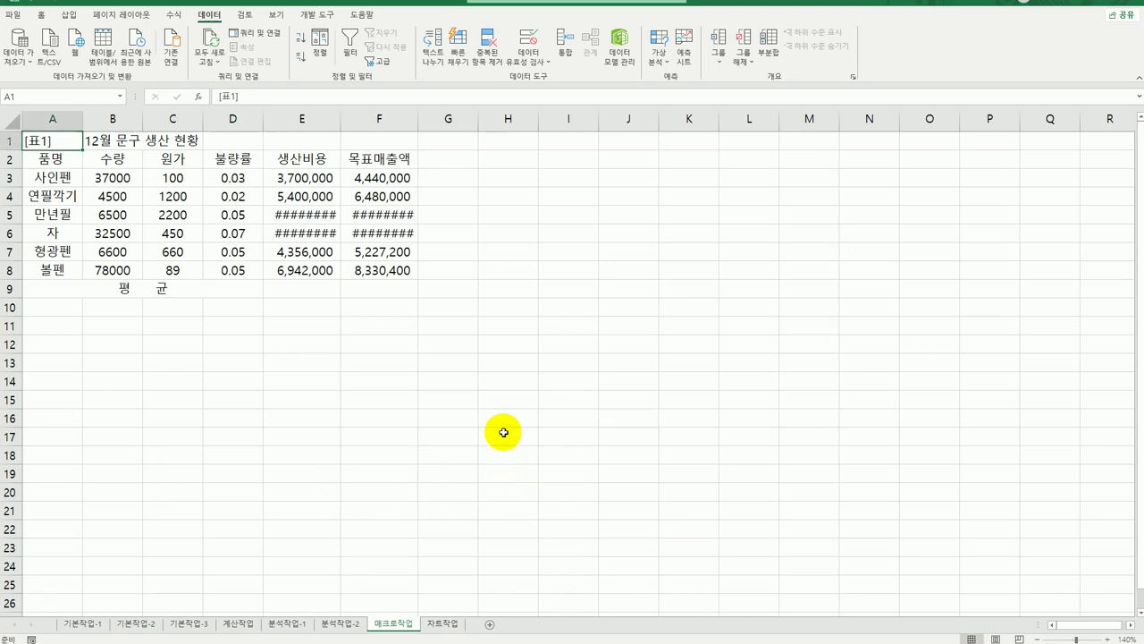
drag(299, 120, 366, 120)
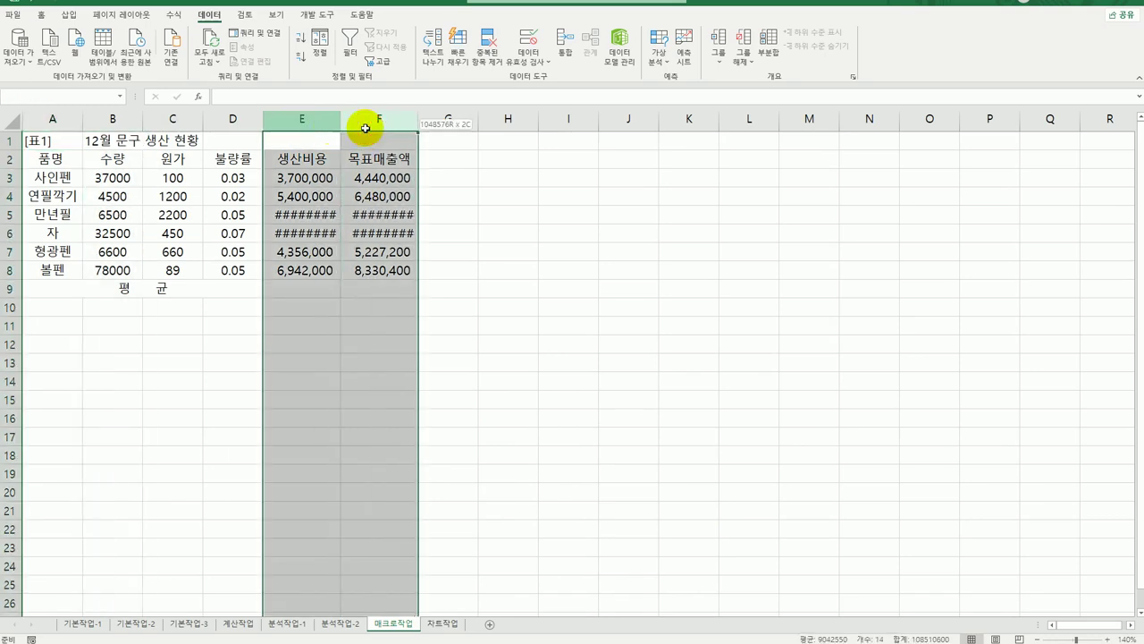
double_click(420, 119)
click(537, 367)
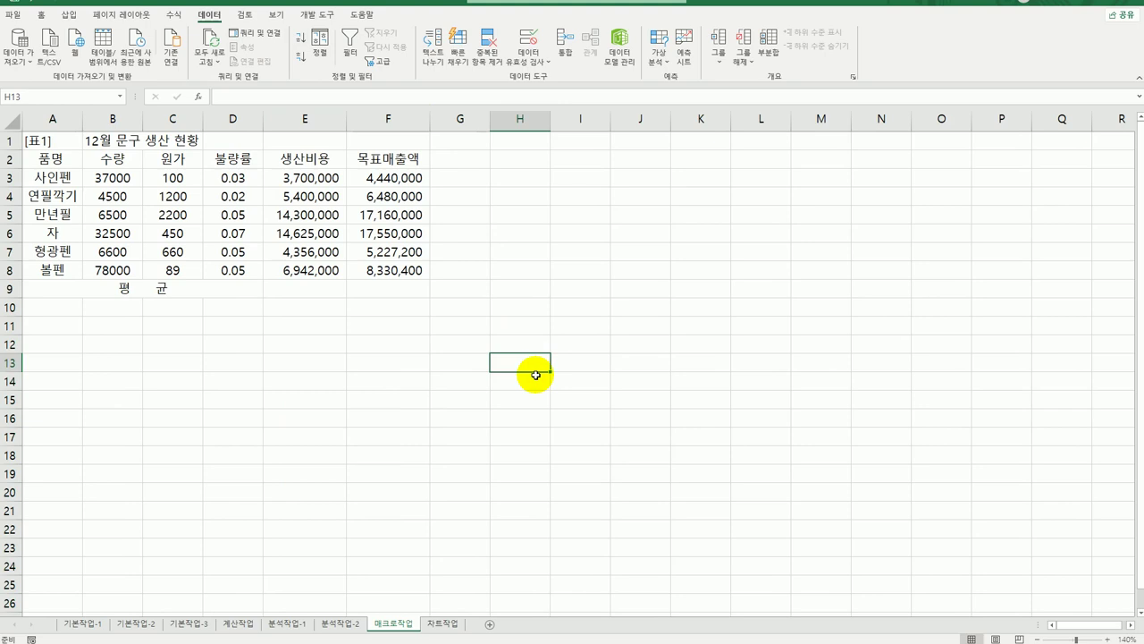
Step: From an empty cell outside the table, start recording a macro named 평균, stored in the current workbook (현재 통합 문서)
click(515, 290)
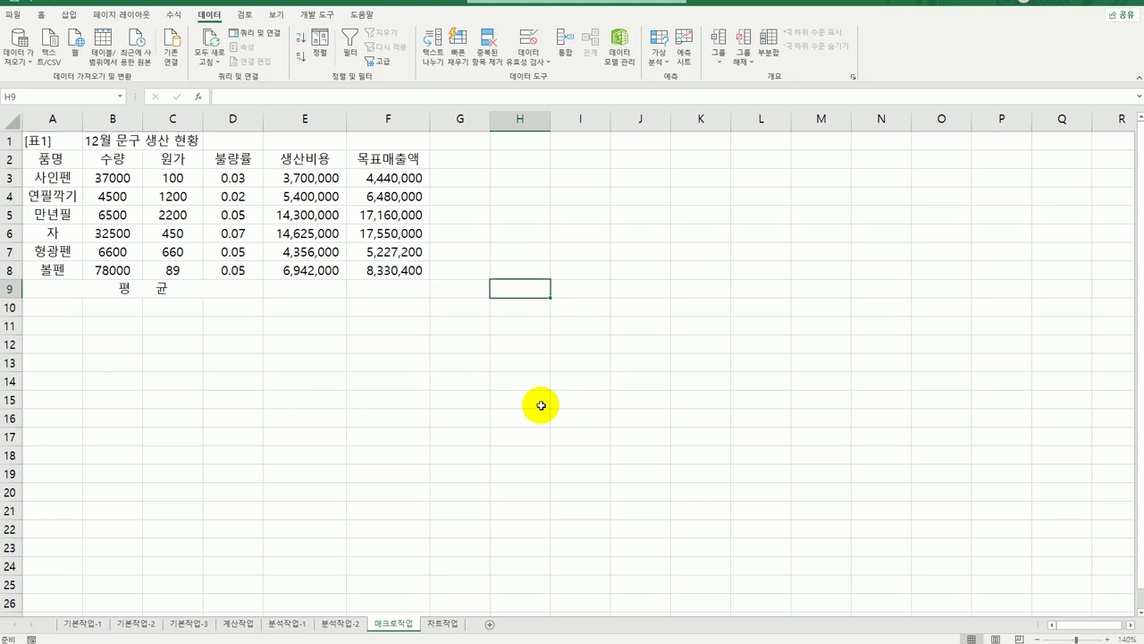
click(314, 14)
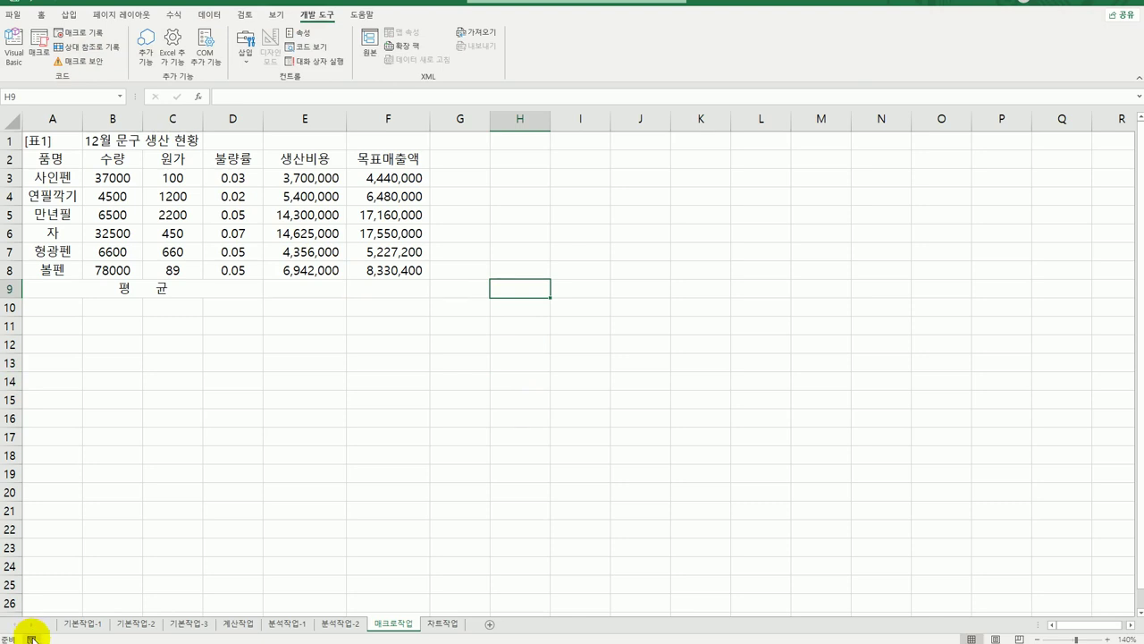
click(32, 638)
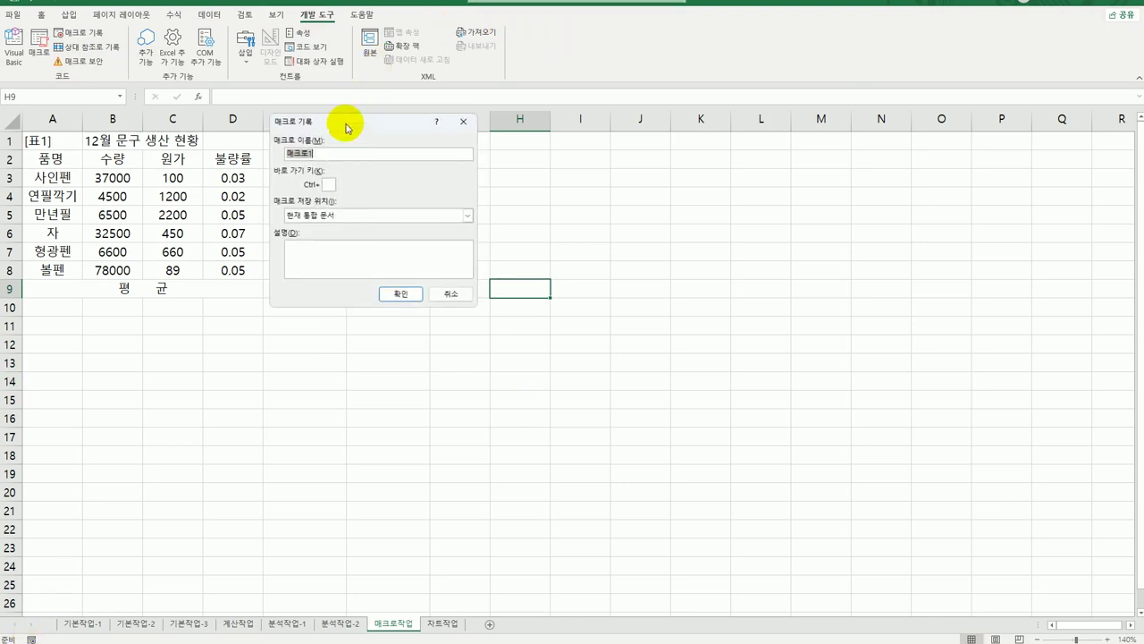
drag(347, 128, 659, 242)
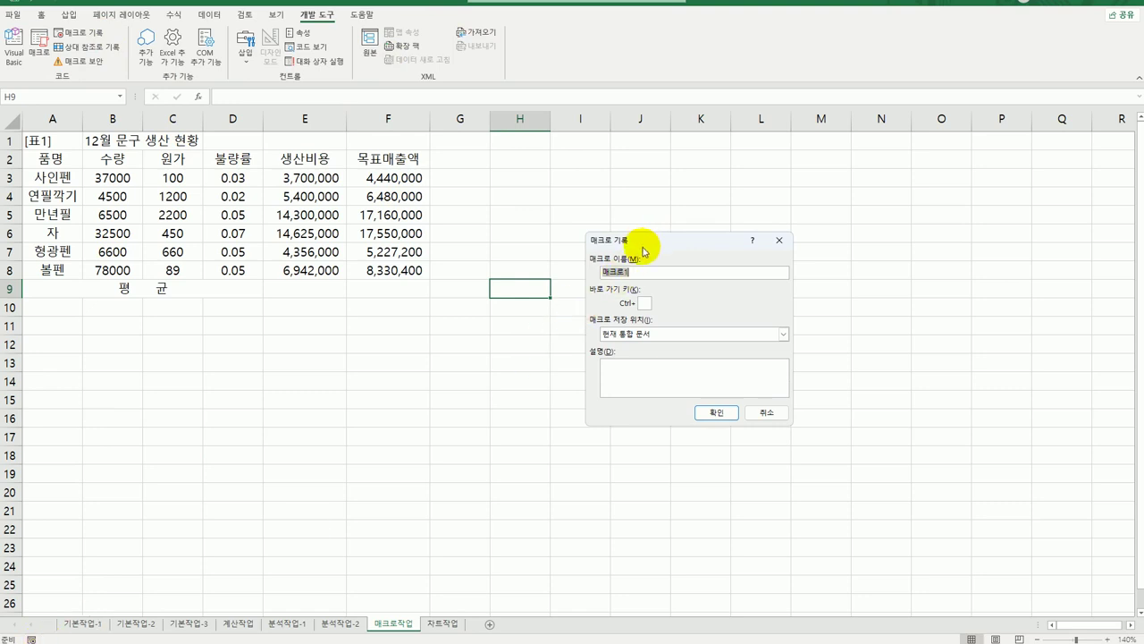
text(v)
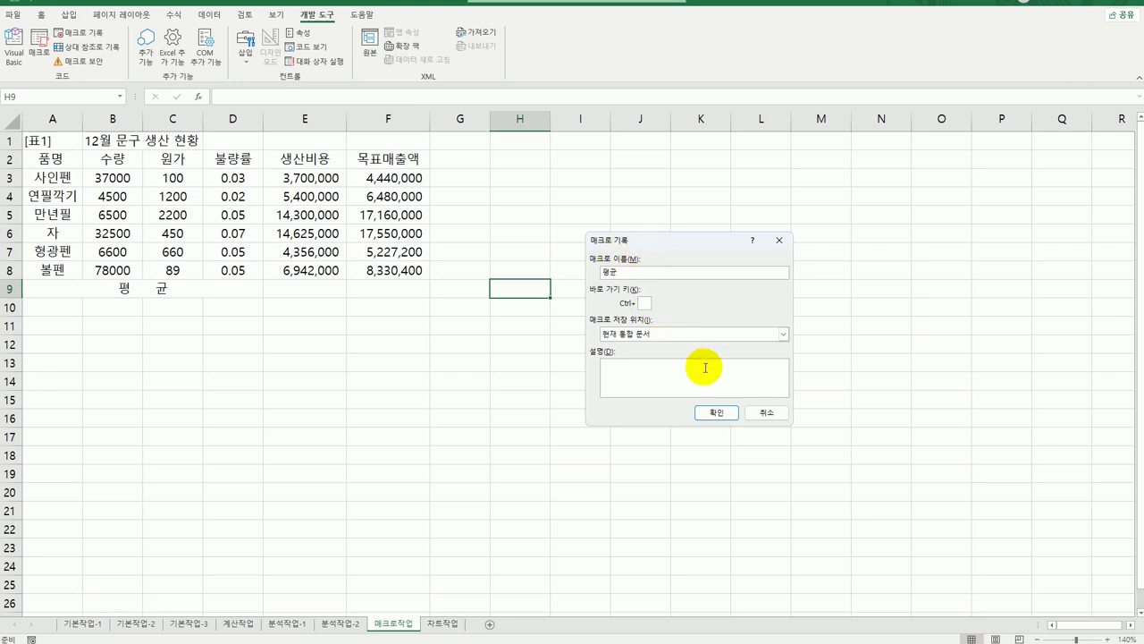
click(716, 413)
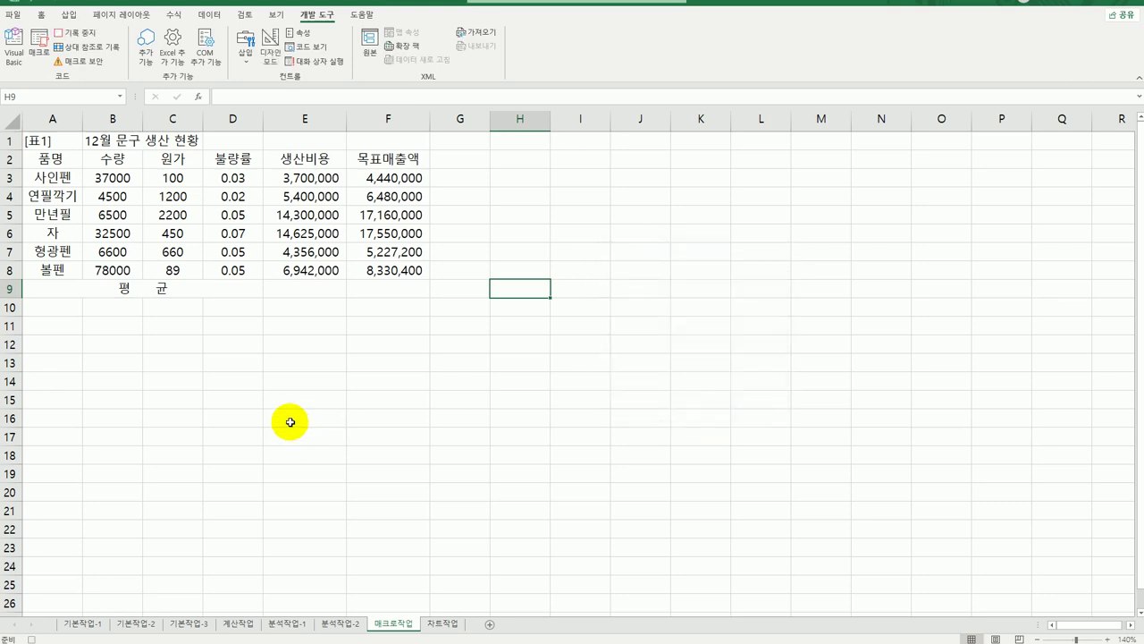
Step: Enter =AVERAGE(E3:E8) in E9 to average the 생산비용 column
click(315, 289)
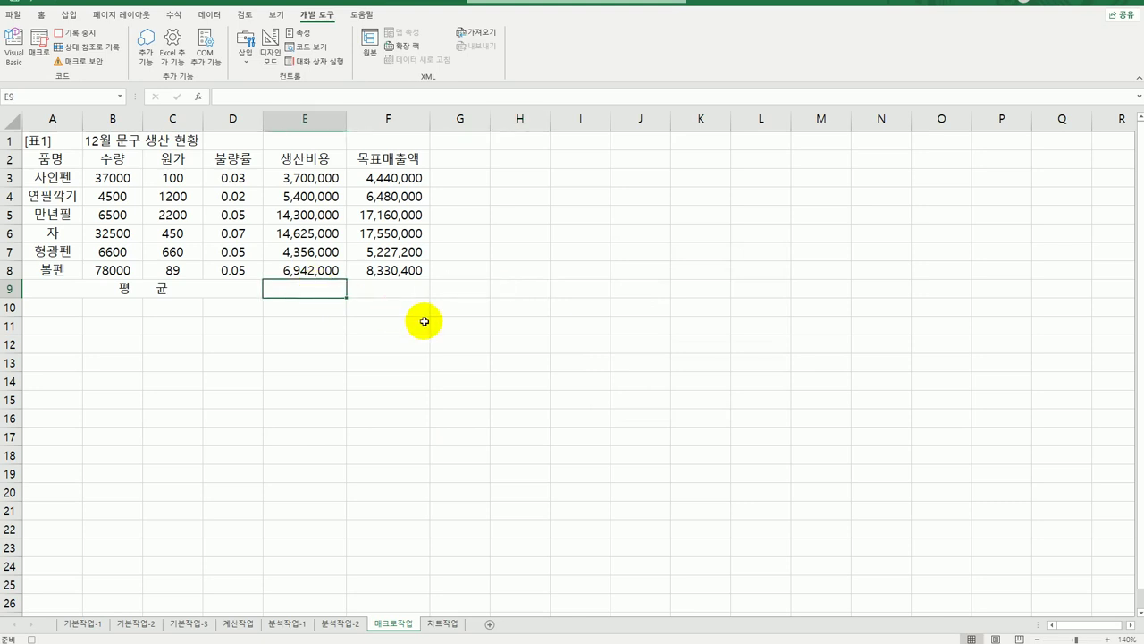
text(=av)
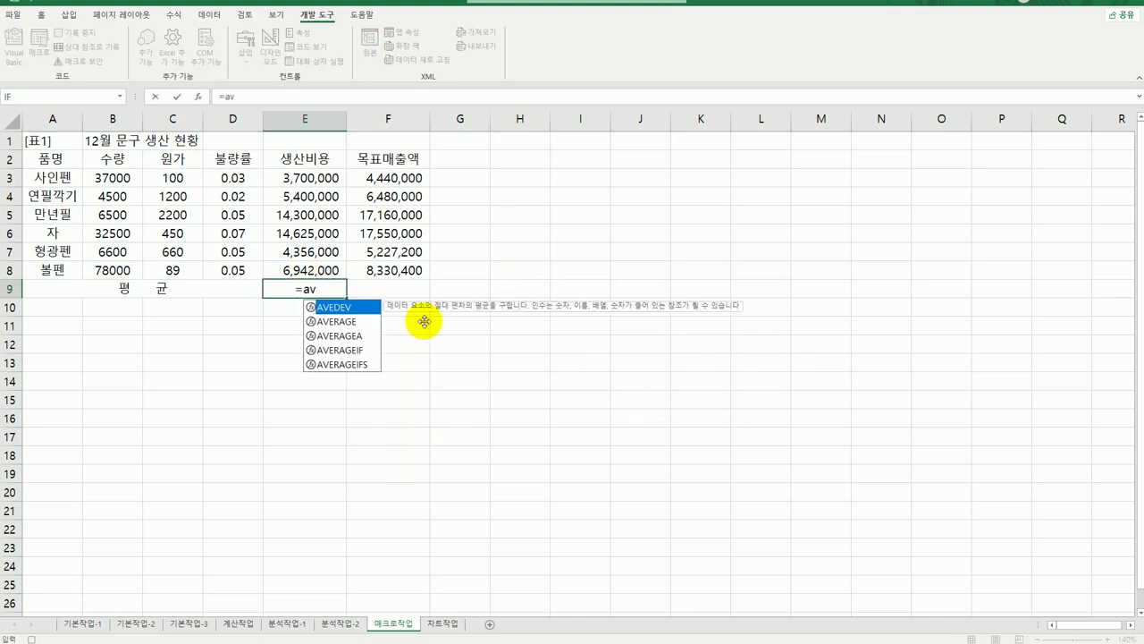
key(Down)
key(Tab)
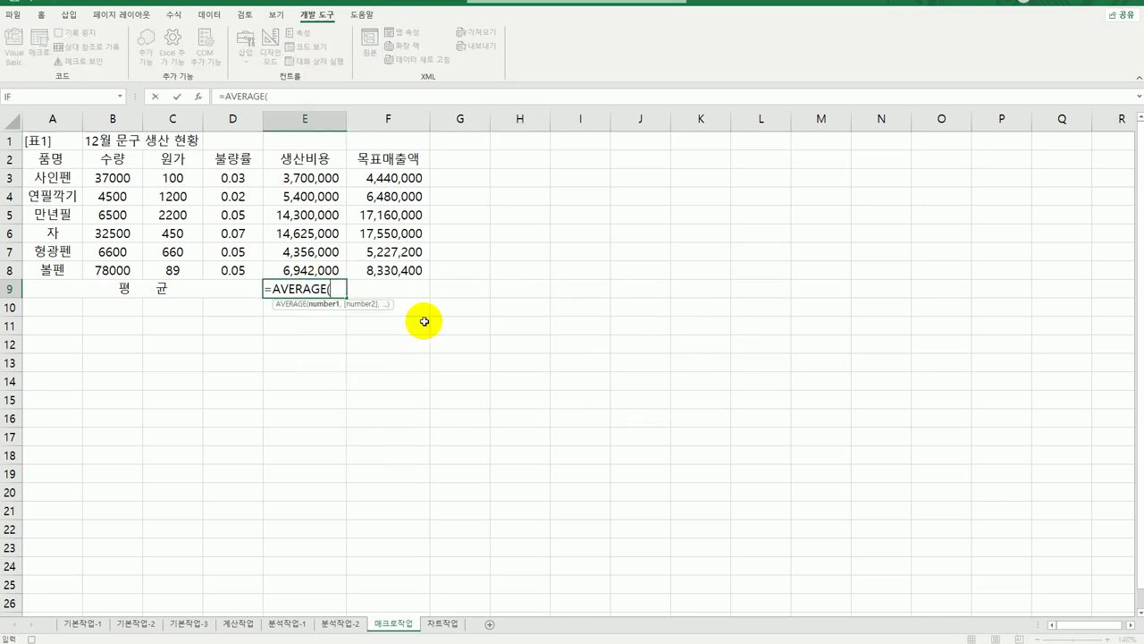
drag(298, 175, 295, 267)
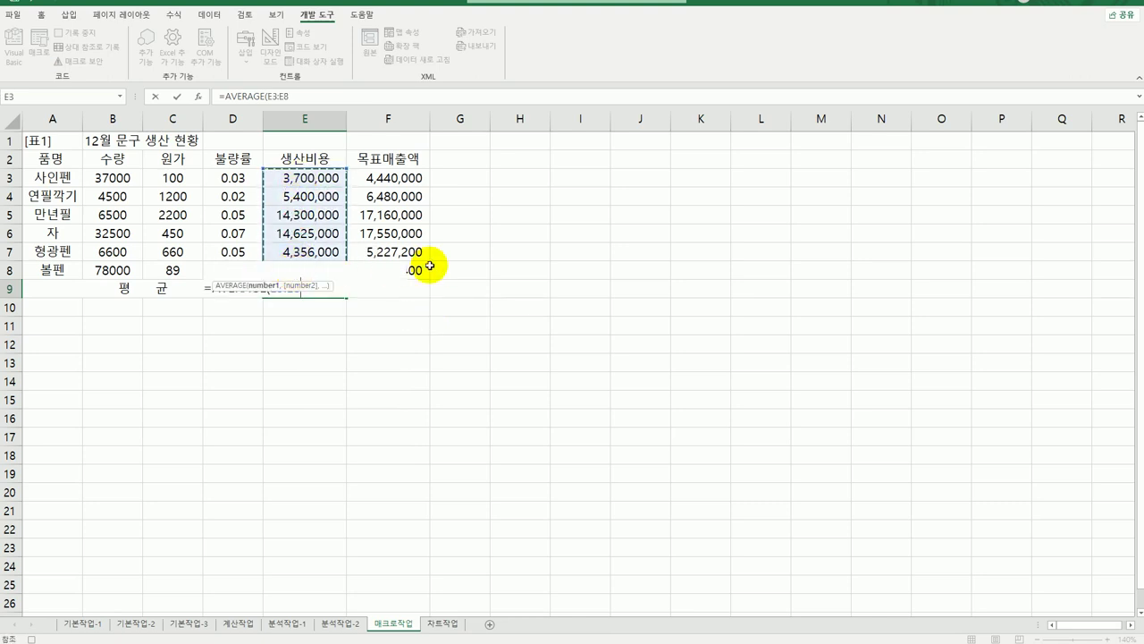
text())
key(Return)
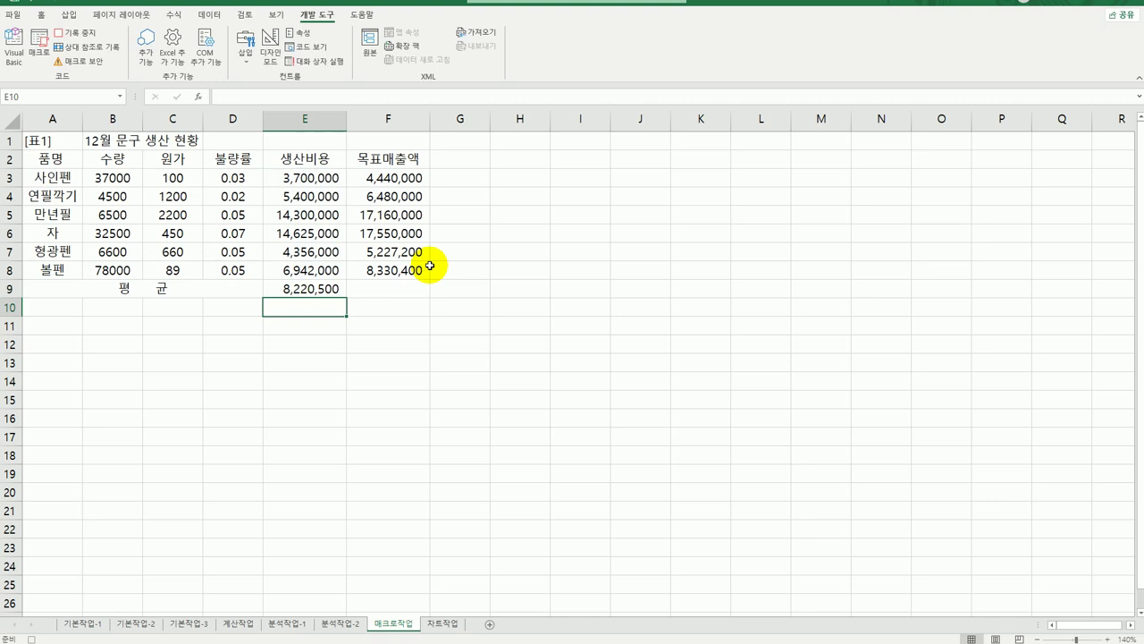
Step: Fill the average formula from E9 across to F9 and stop recording the macro
click(309, 288)
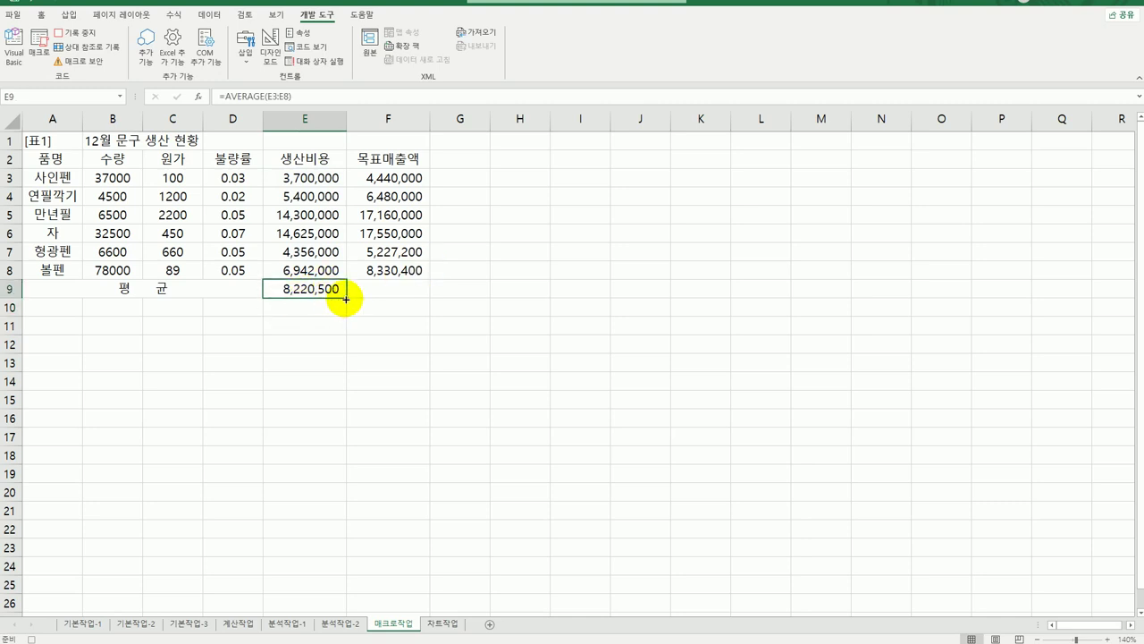
drag(346, 298, 407, 295)
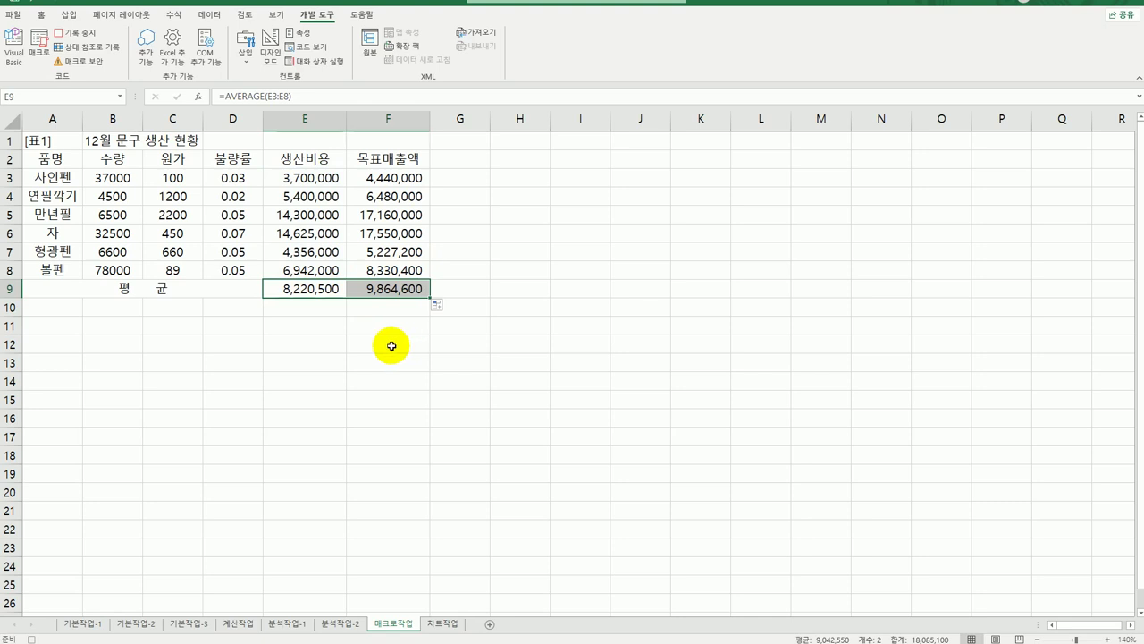
click(396, 287)
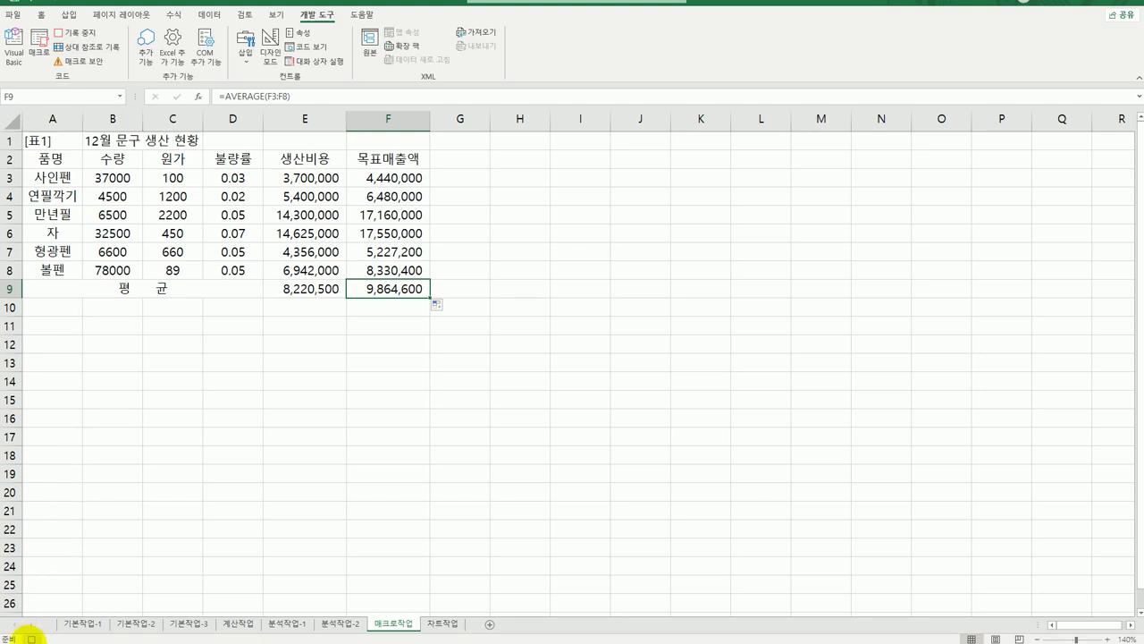
click(30, 639)
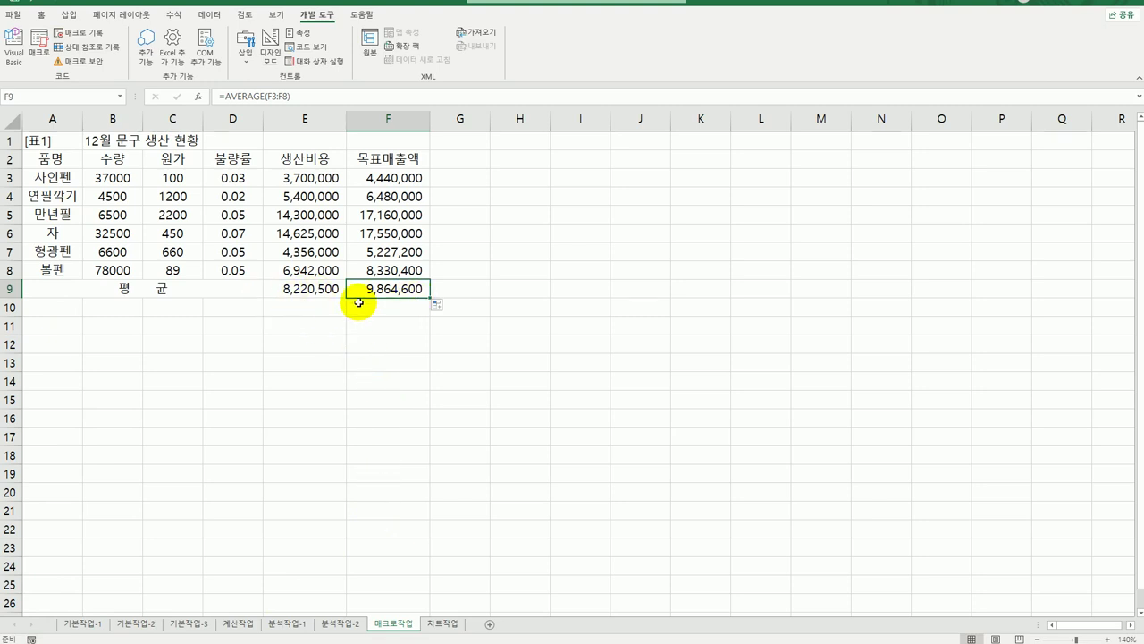
Step: Insert a bevel shape (사각형: 빗면) covering G4:G5, about 1.17 × 1.91 cm, and label it 평균
click(69, 15)
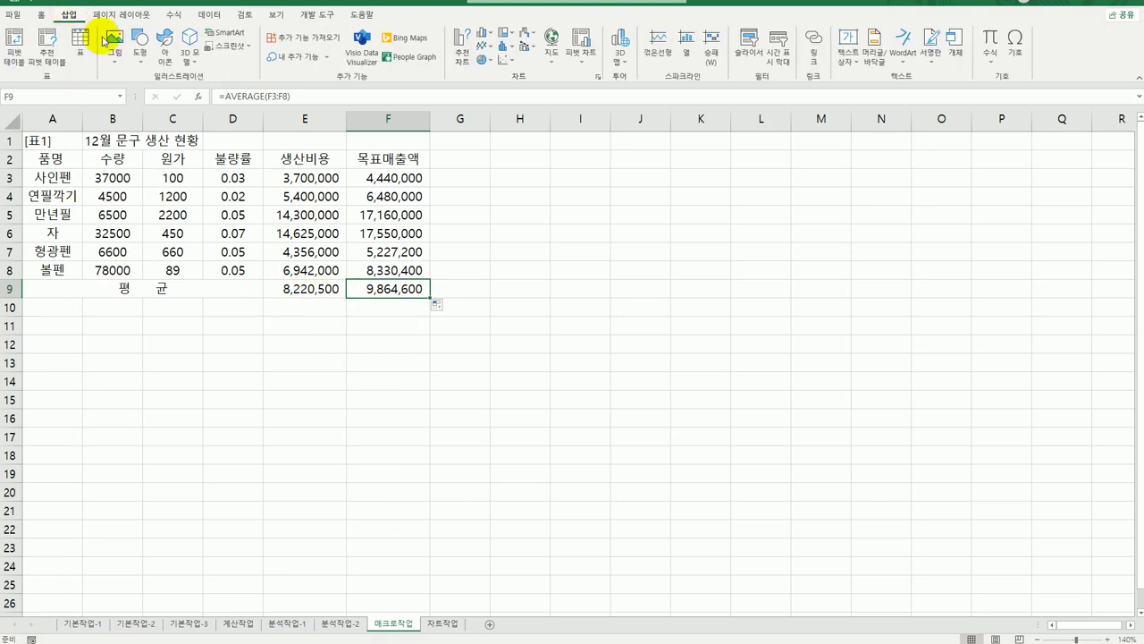
click(140, 54)
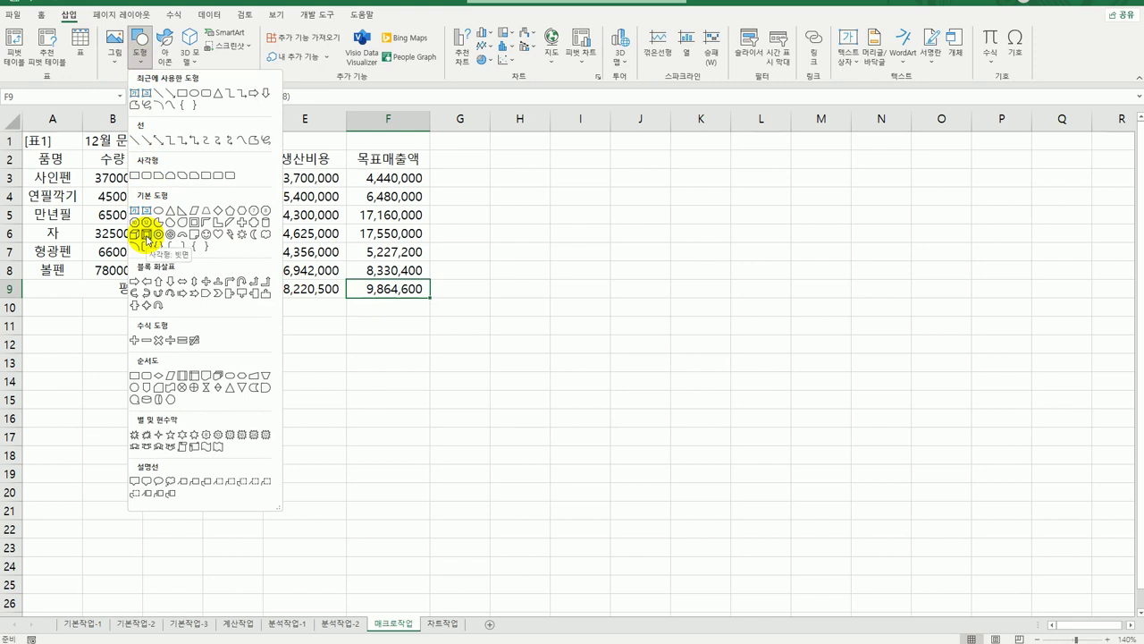
click(146, 236)
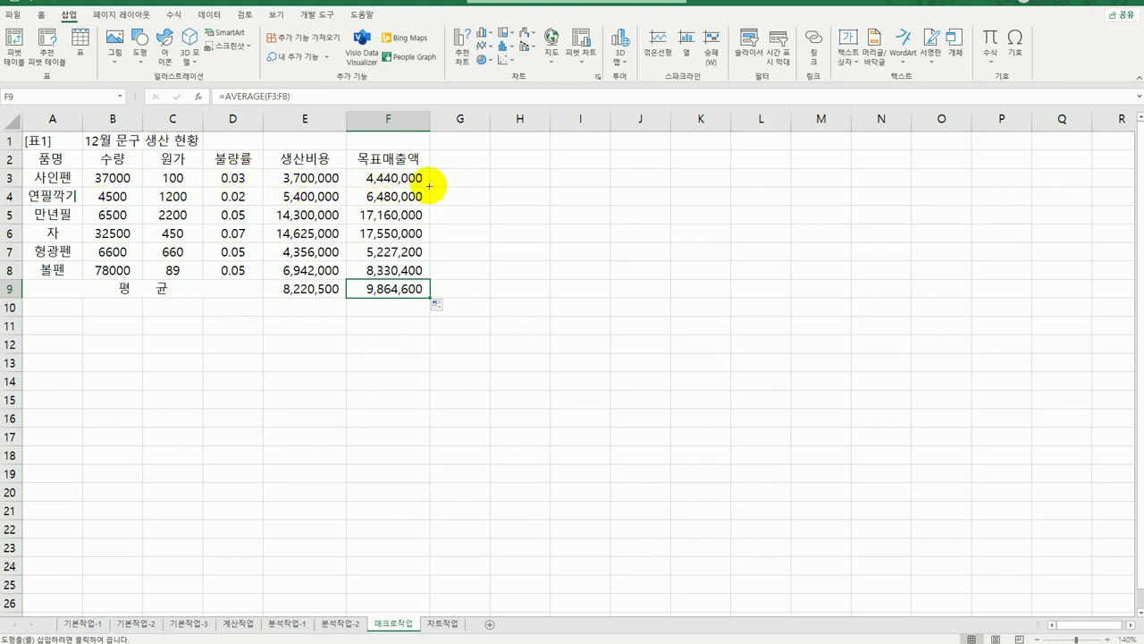
mouse_move(430, 187)
mouse_down()
mouse_move(472, 191)
mouse_move(475, 235)
mouse_move(483, 222)
mouse_move(519, 244)
mouse_up()
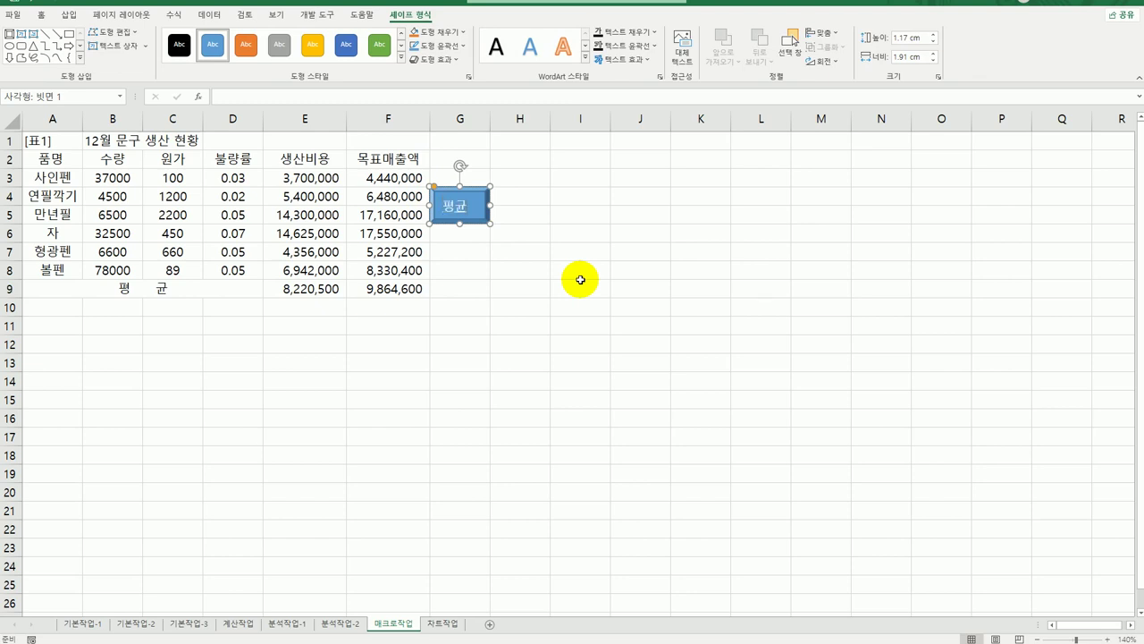
Step: Assign the 평균 macro to the bevel shape and deselect the shape
right_click(472, 197)
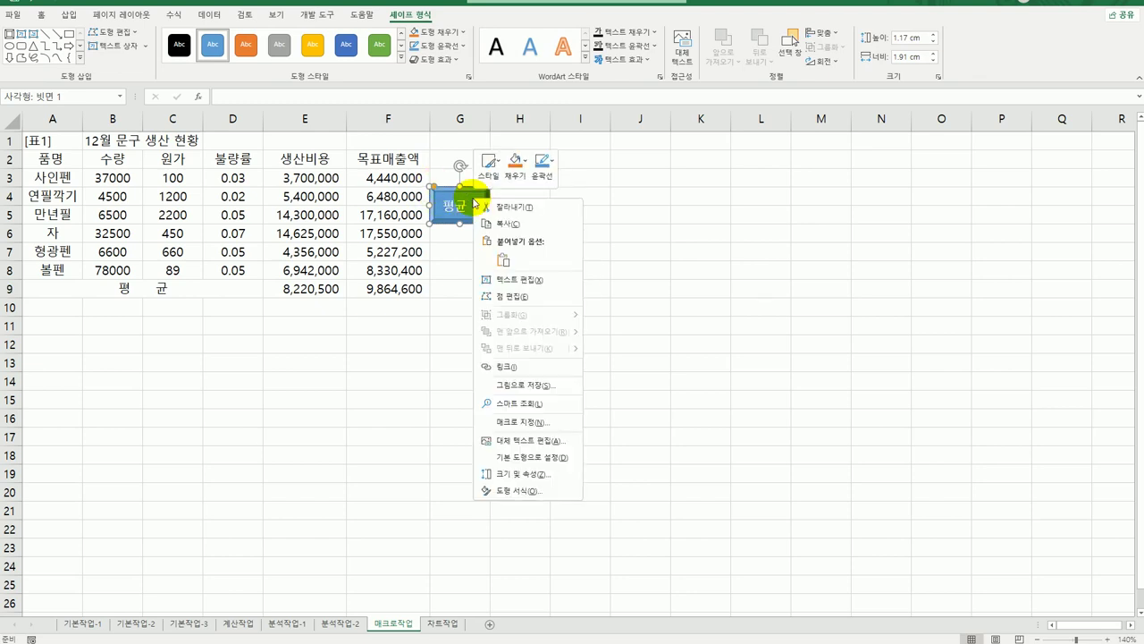
click(522, 426)
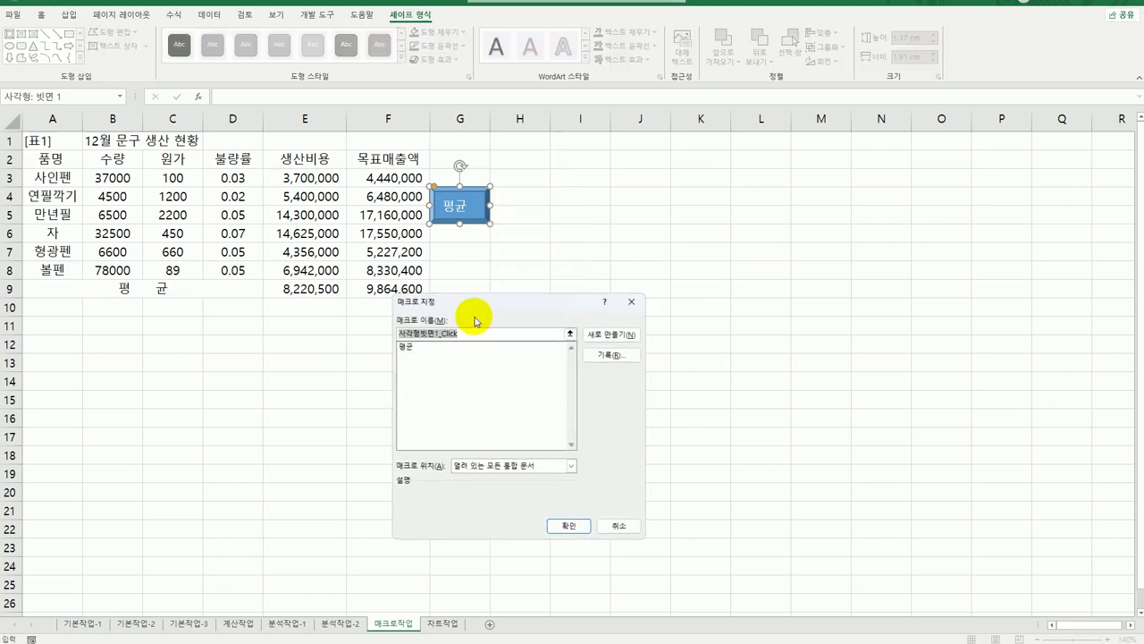
drag(479, 301, 618, 163)
click(565, 215)
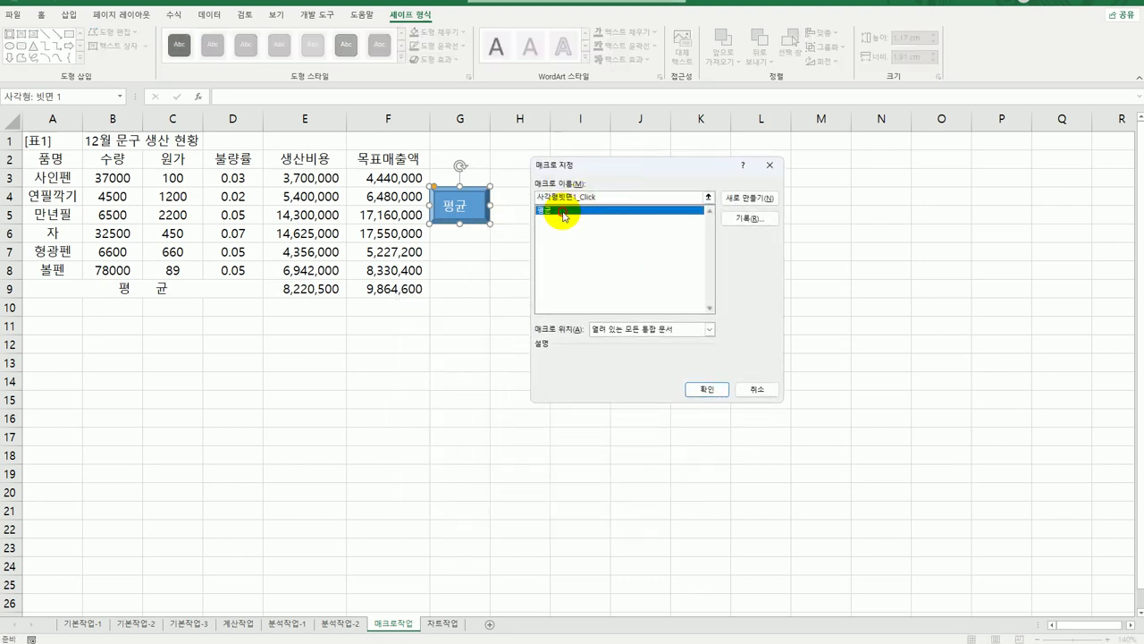
click(708, 389)
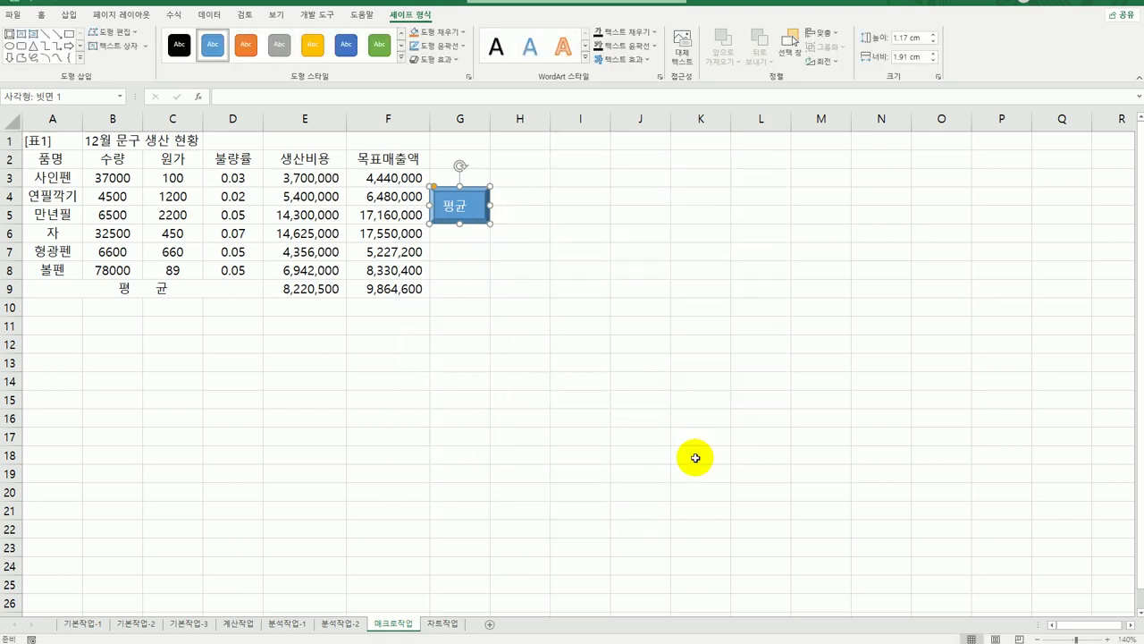
click(696, 458)
Step: Test the bevel shape by running its 평균 macro to refill the averages in E9:F9
drag(322, 290, 384, 287)
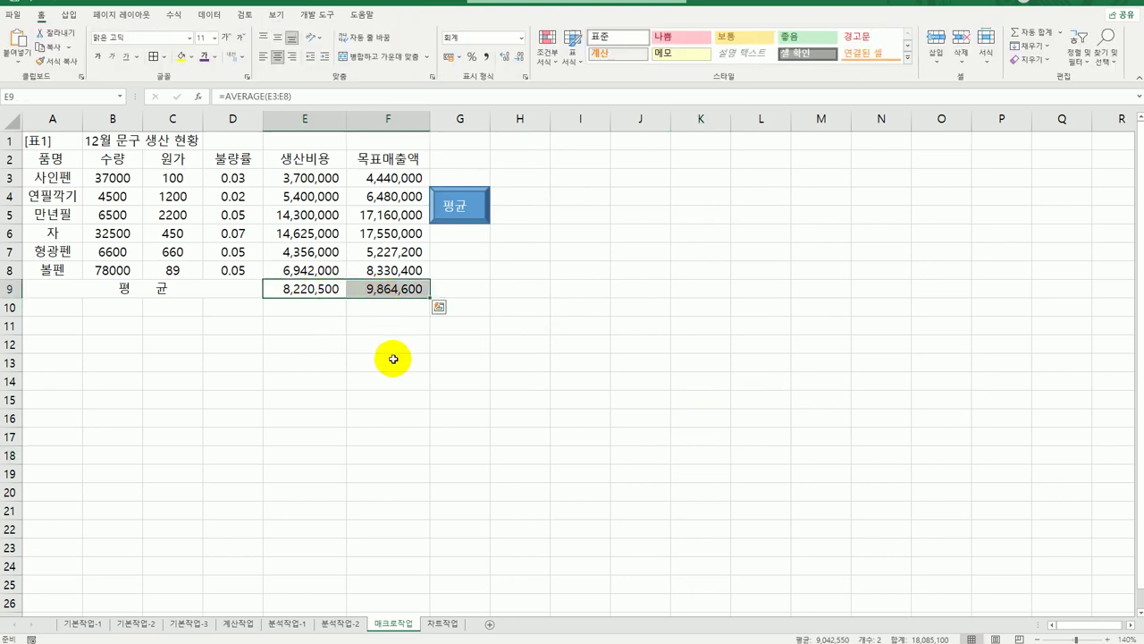
click(594, 436)
click(459, 202)
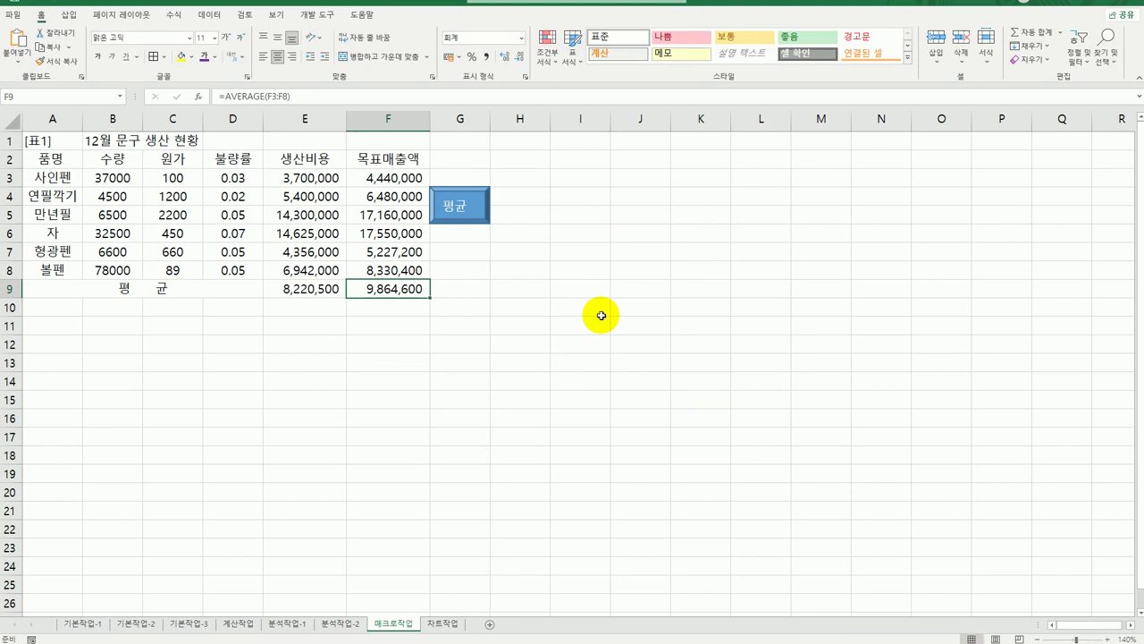
Step: From an empty cell outside the table, start recording a macro named 서식, stored in the current workbook (현재 통합 문서)
click(641, 306)
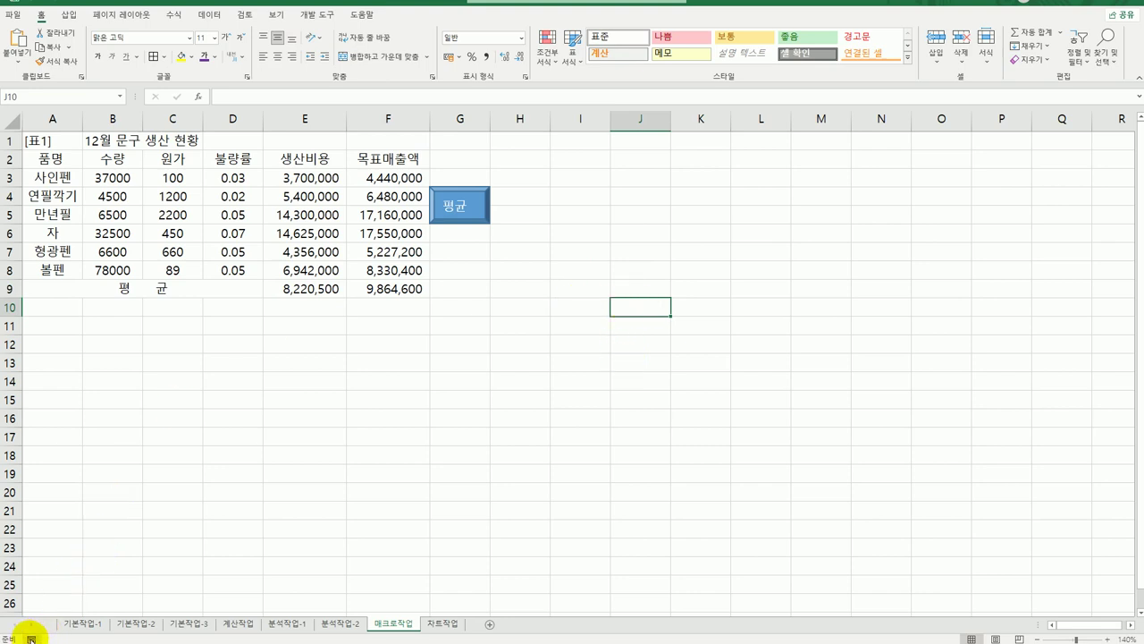
click(31, 638)
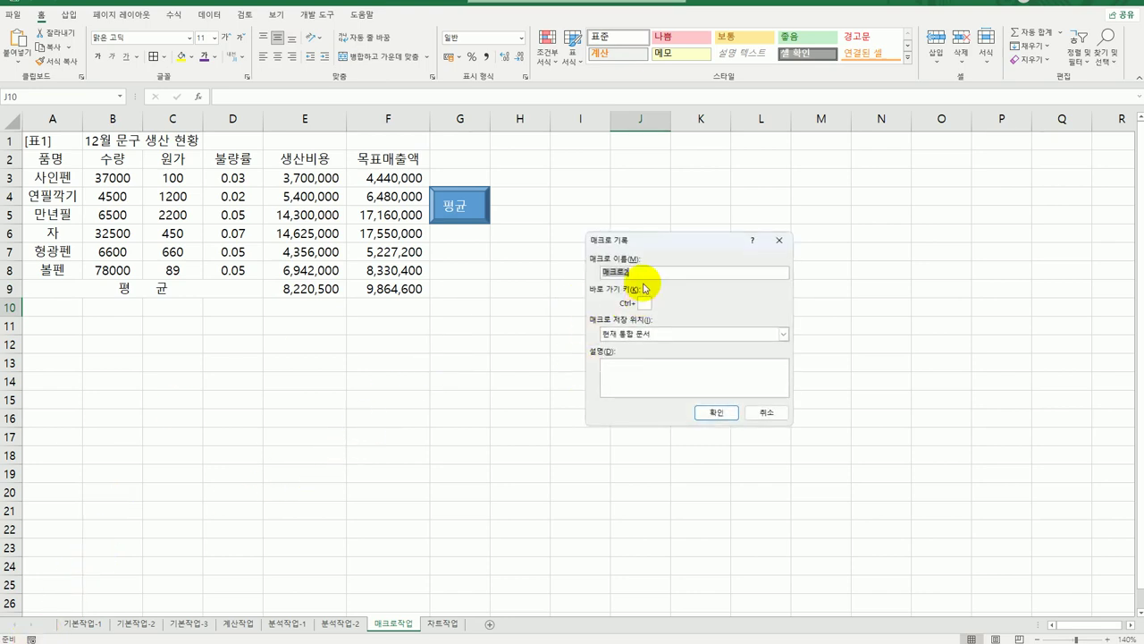
drag(657, 239, 601, 203)
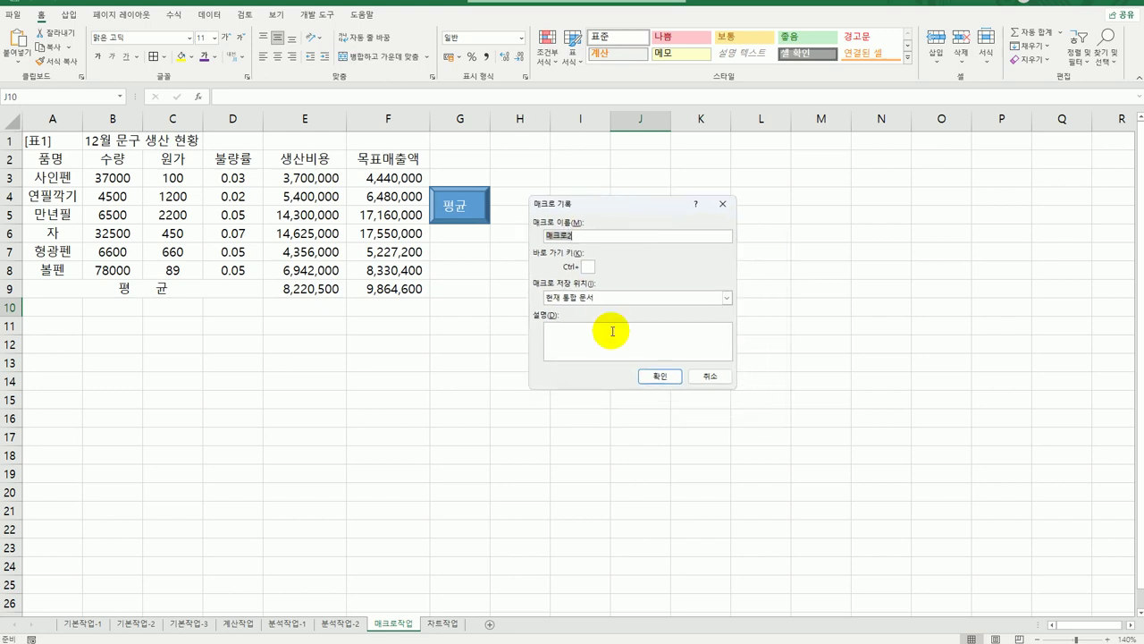
text(서식)
click(656, 375)
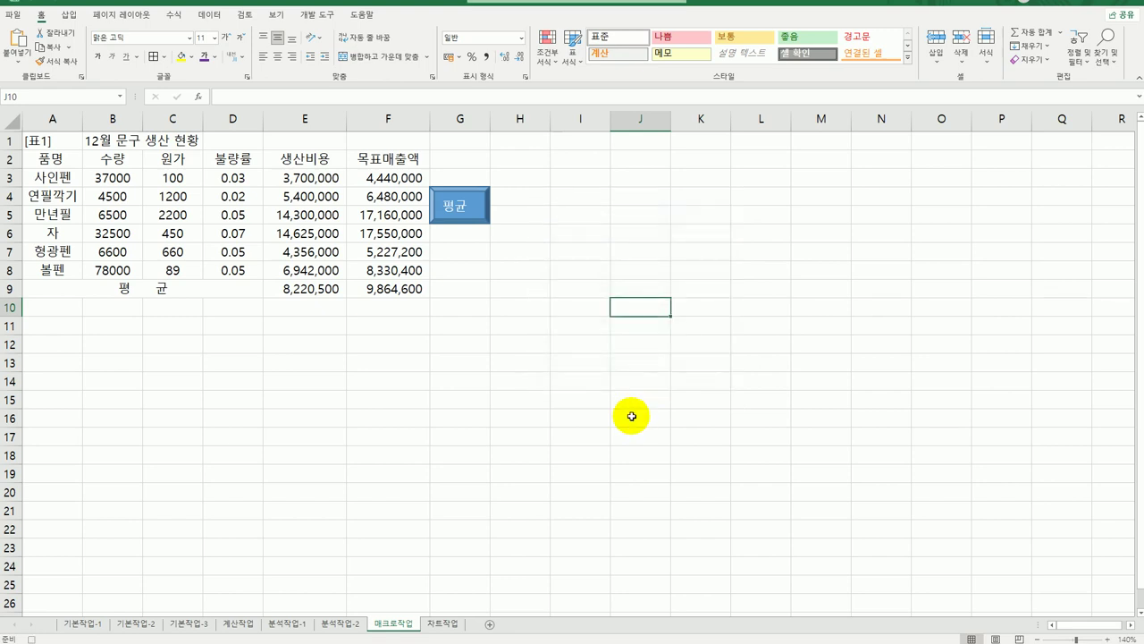
Step: Apply all borders (모든 테두리) to the table range A2:F9
drag(57, 159, 369, 290)
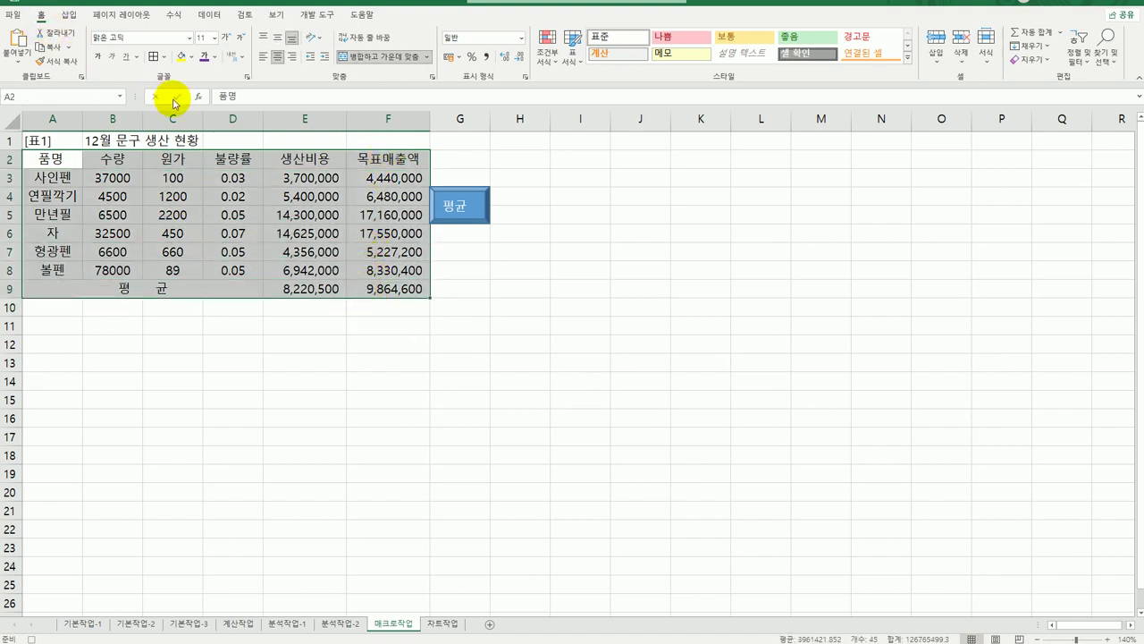
click(166, 61)
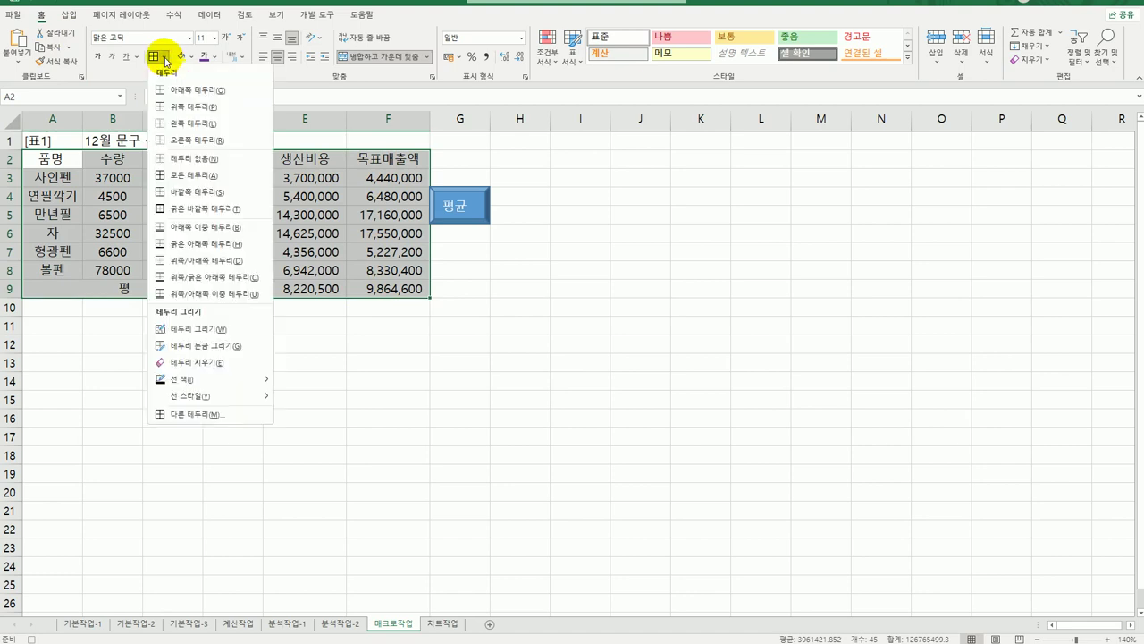
click(184, 191)
click(408, 293)
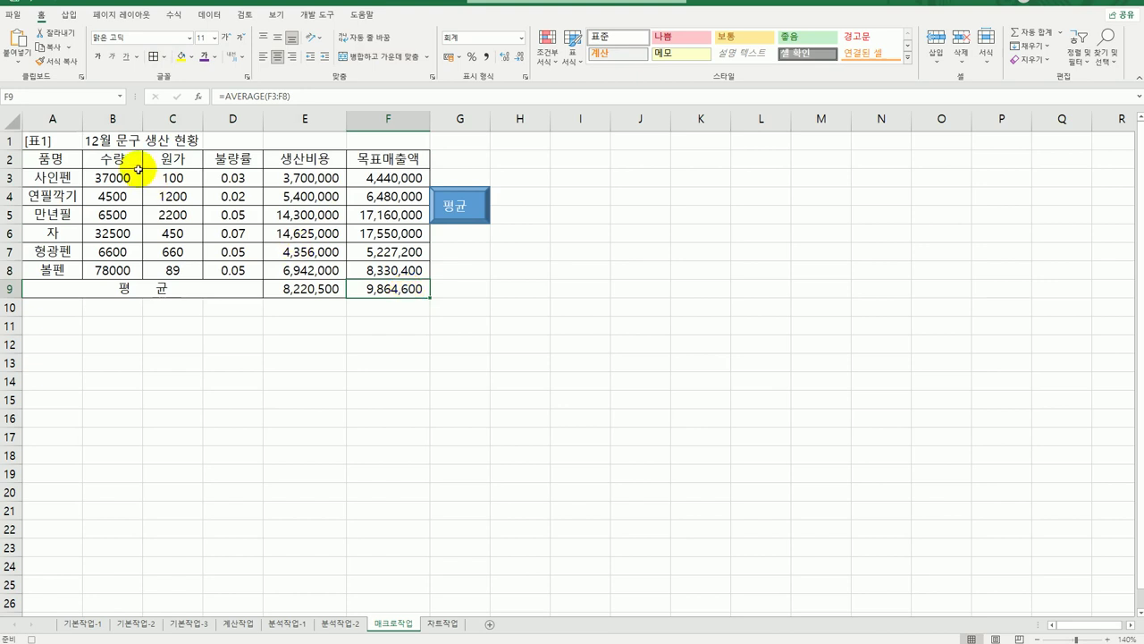
Step: Fill the header row A2:F2 with standard yellow and stop recording the macro
drag(60, 158, 359, 161)
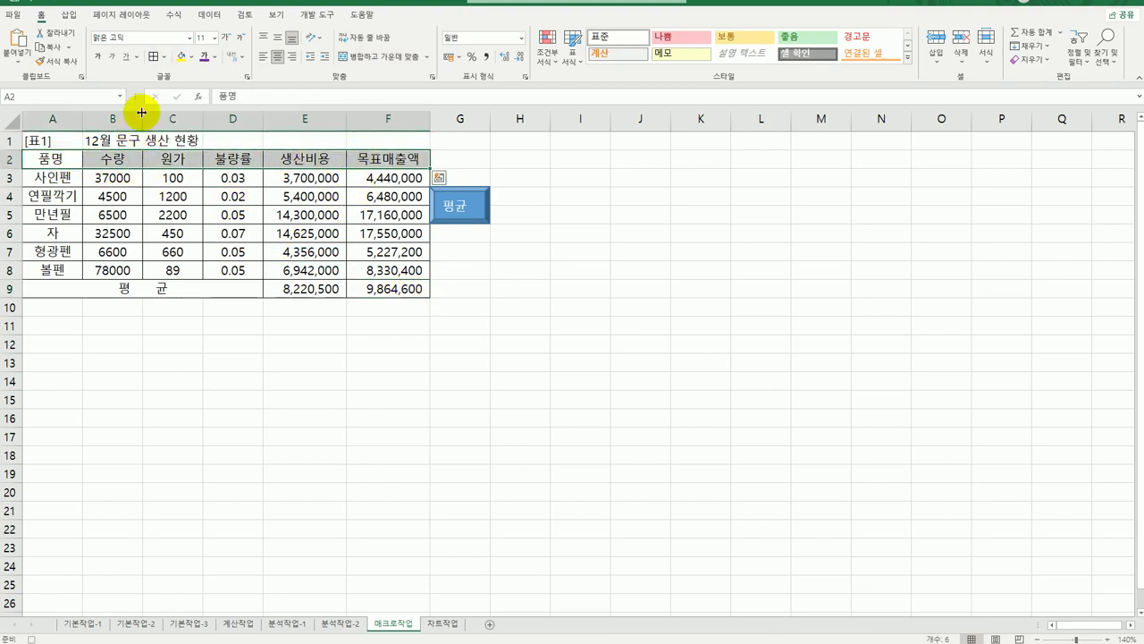
click(192, 59)
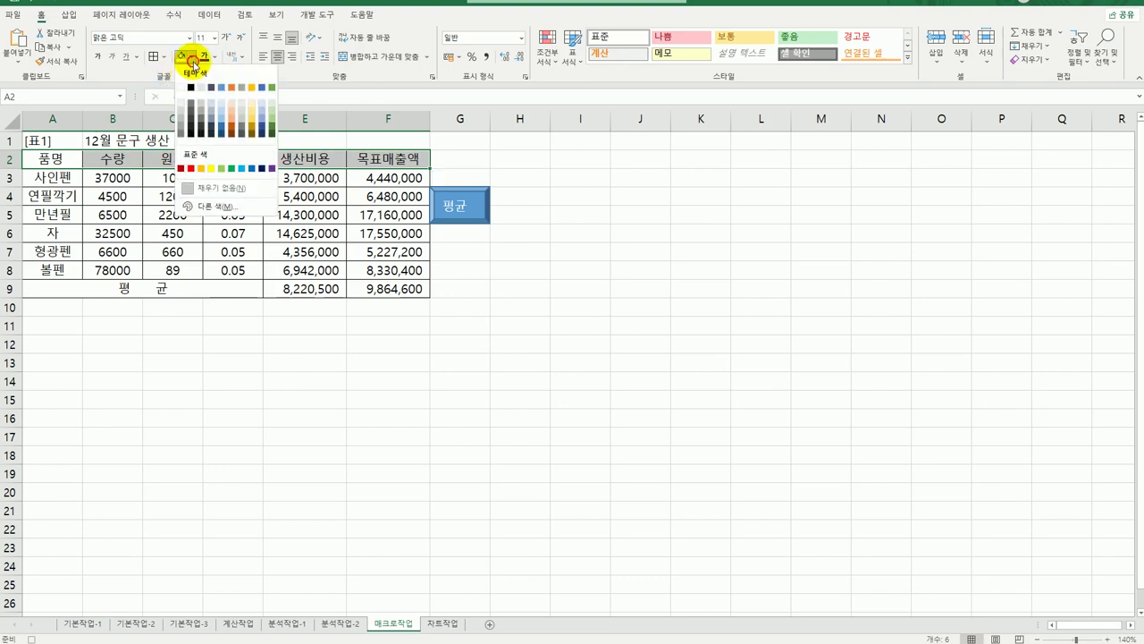
click(211, 168)
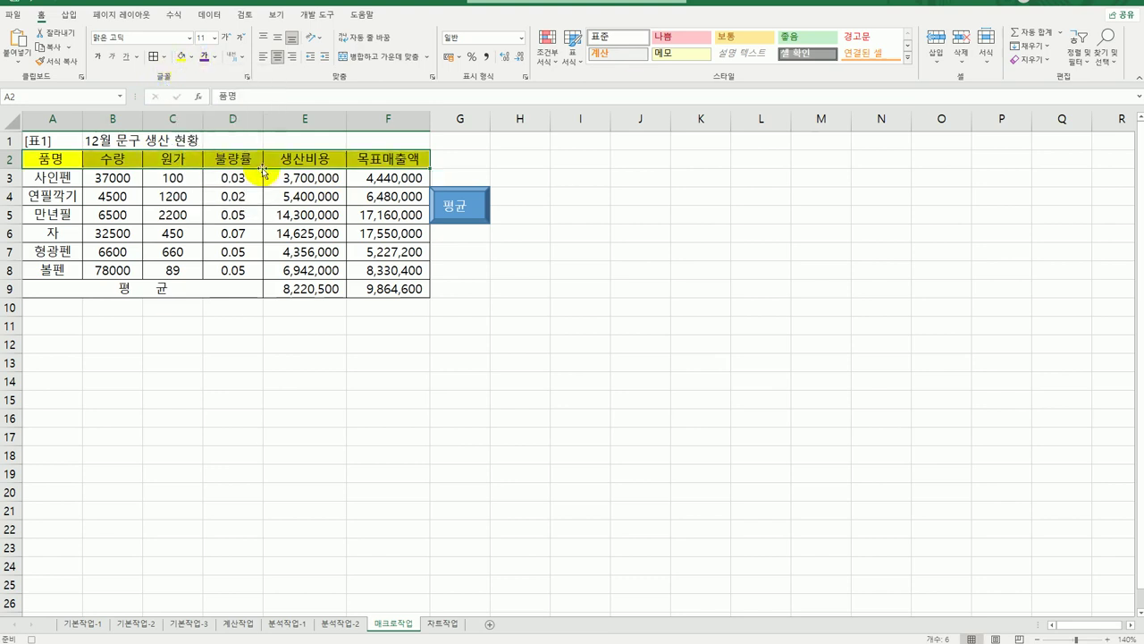
click(378, 158)
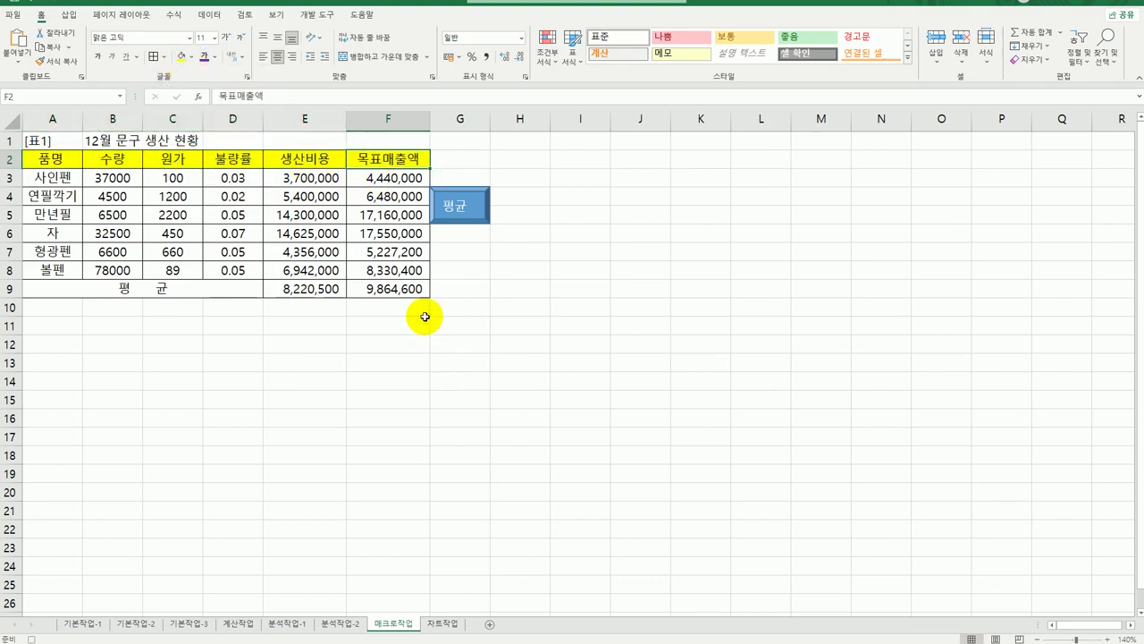
click(309, 16)
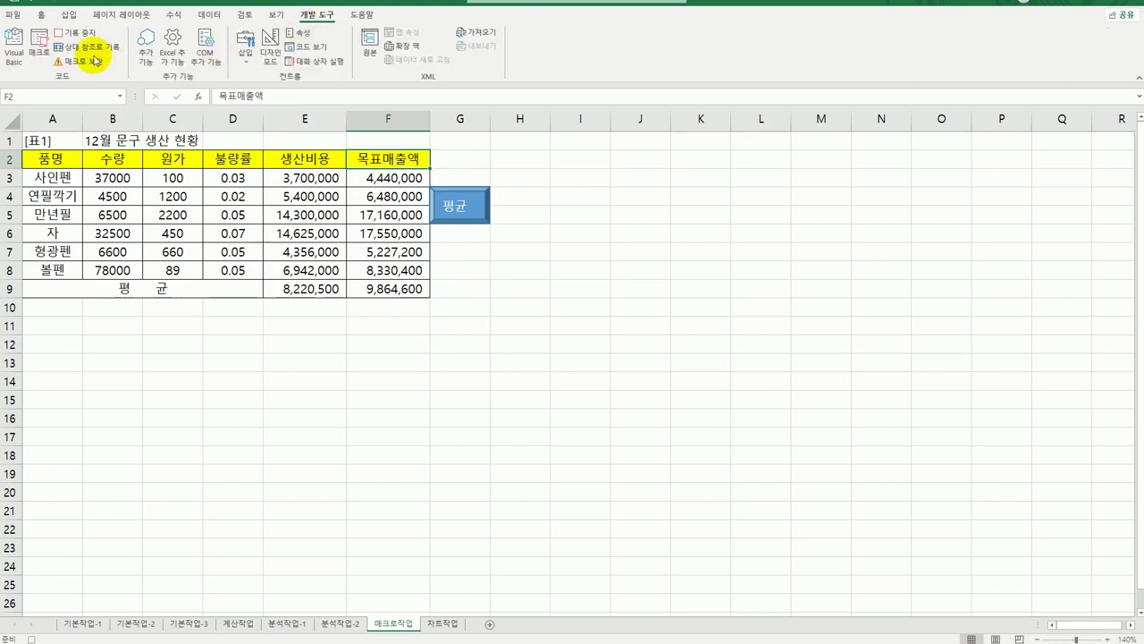
click(538, 569)
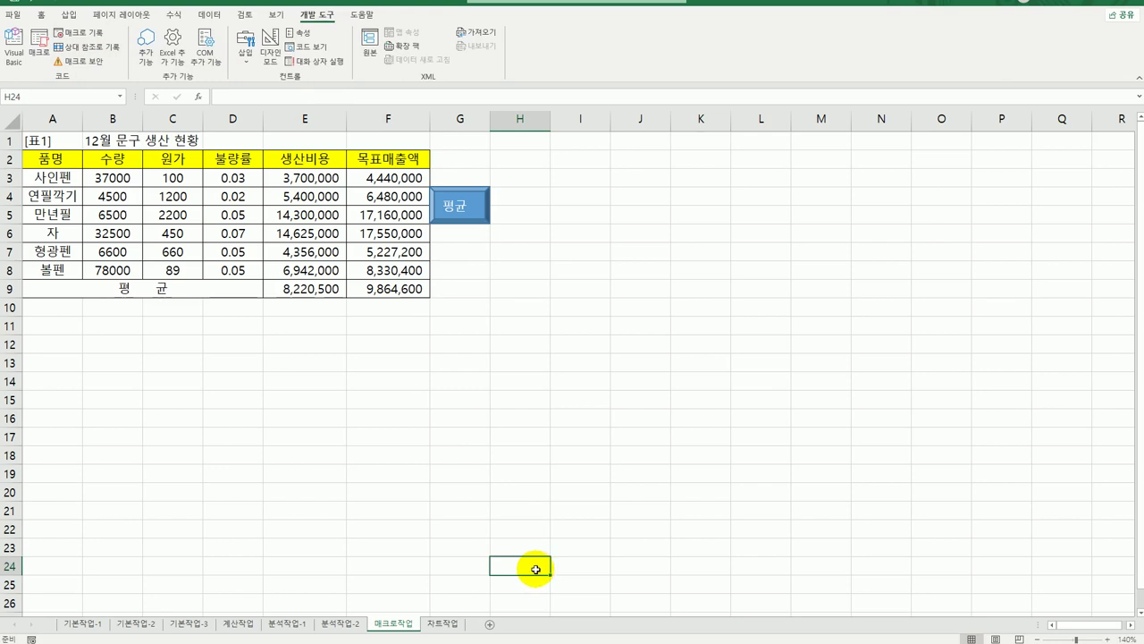
Step: Insert a rounded rectangle (사각형: 둥근 모서리) covering G7:G8, about 1.17 × 1.91 cm, and label it 서식
click(72, 18)
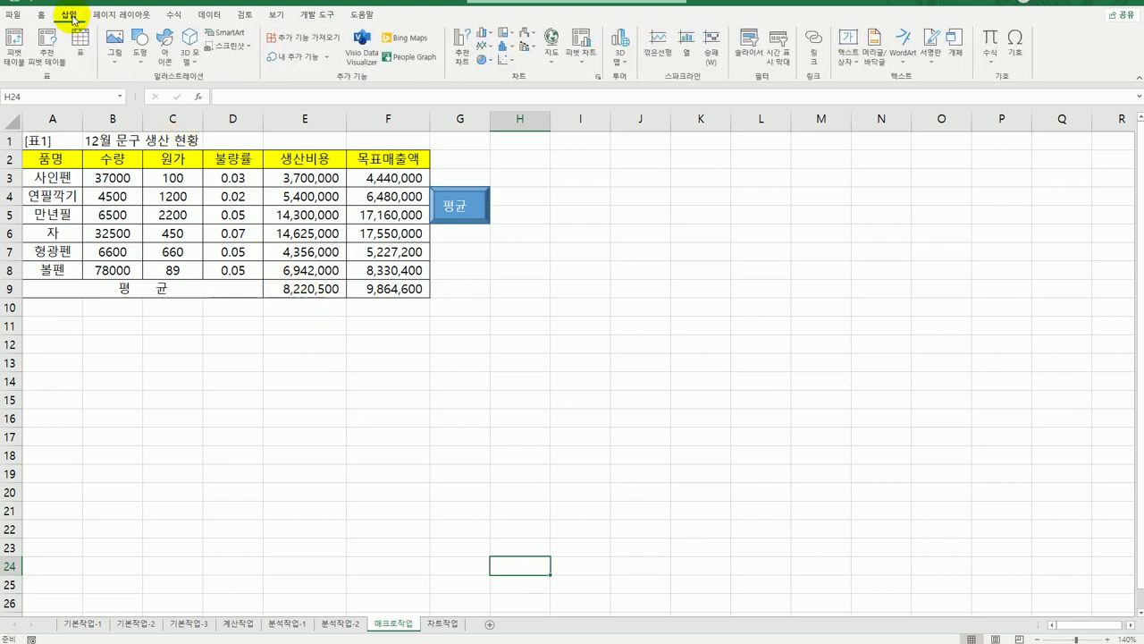
click(138, 58)
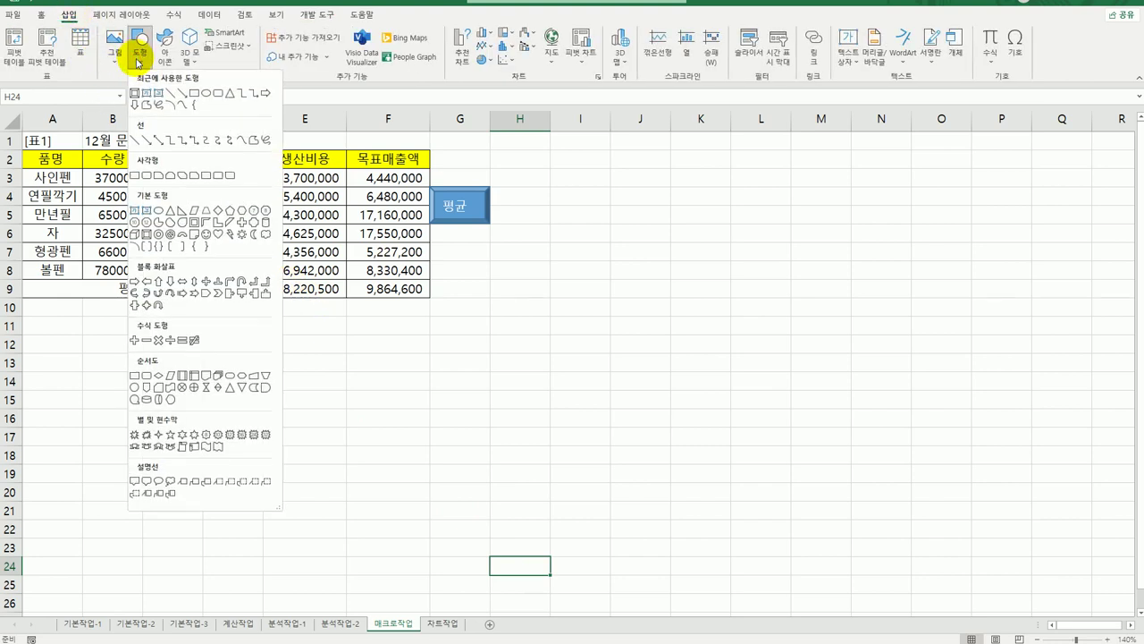
click(148, 178)
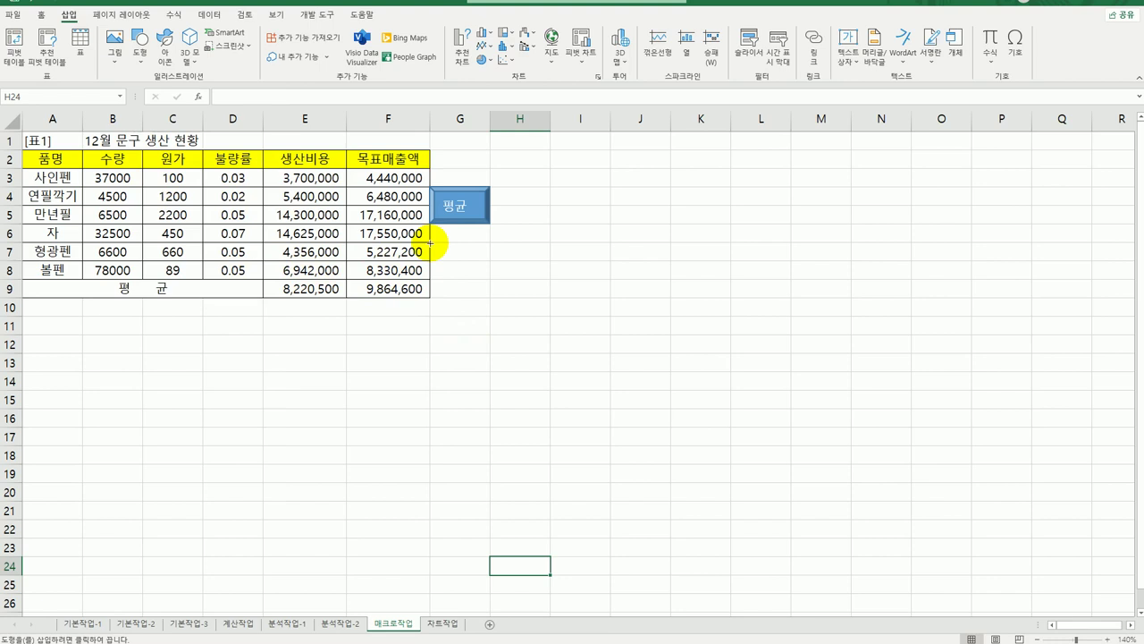
mouse_move(430, 241)
mouse_down()
mouse_move(477, 260)
mouse_move(490, 278)
mouse_up()
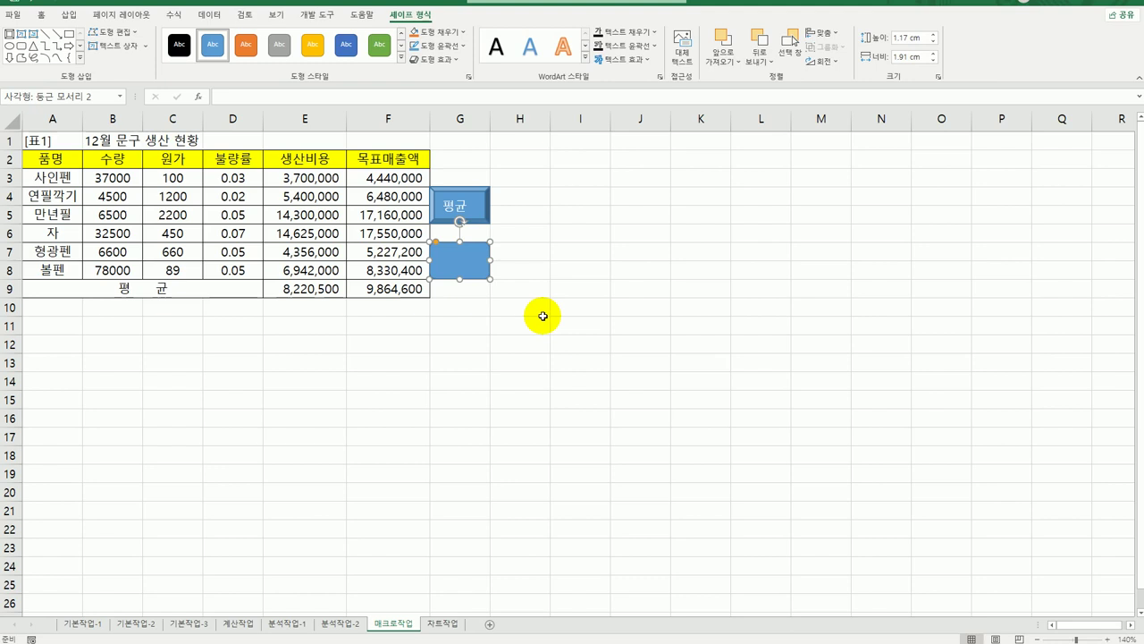
text(서식)
Step: Assign the 서식 macro to the rounded rectangle and deselect the shape
click(479, 260)
right_click(477, 259)
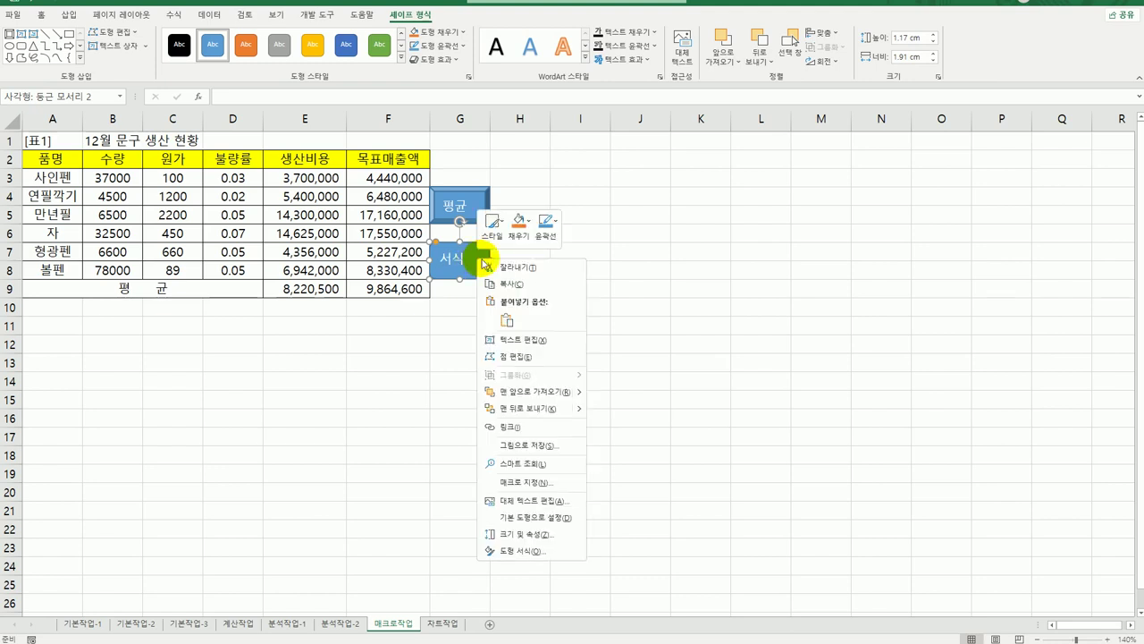
click(524, 481)
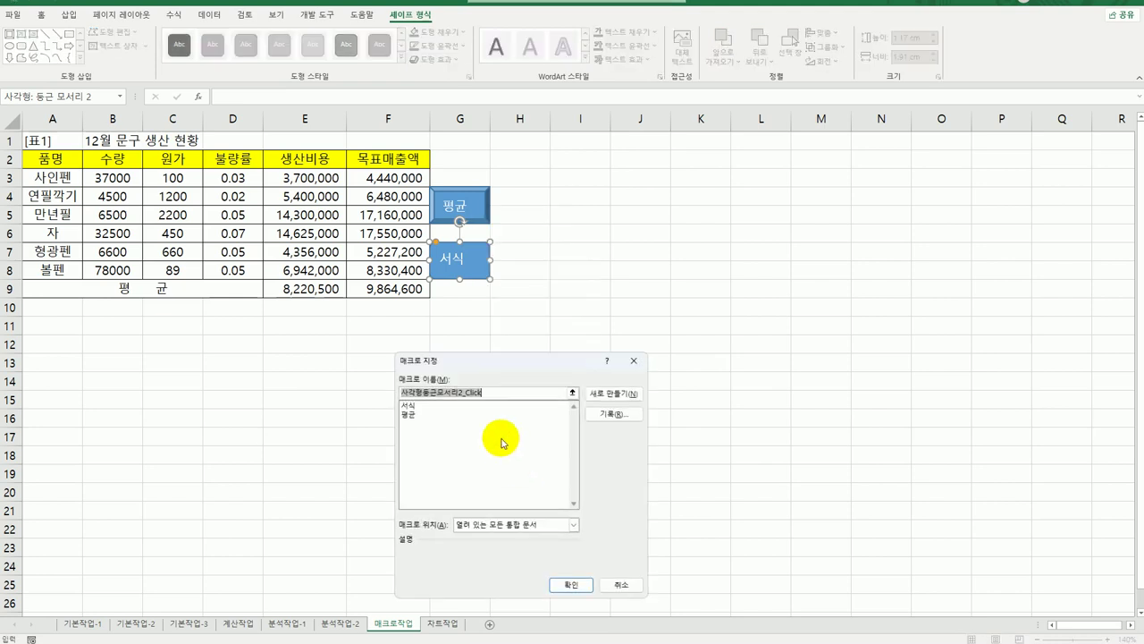
click(413, 407)
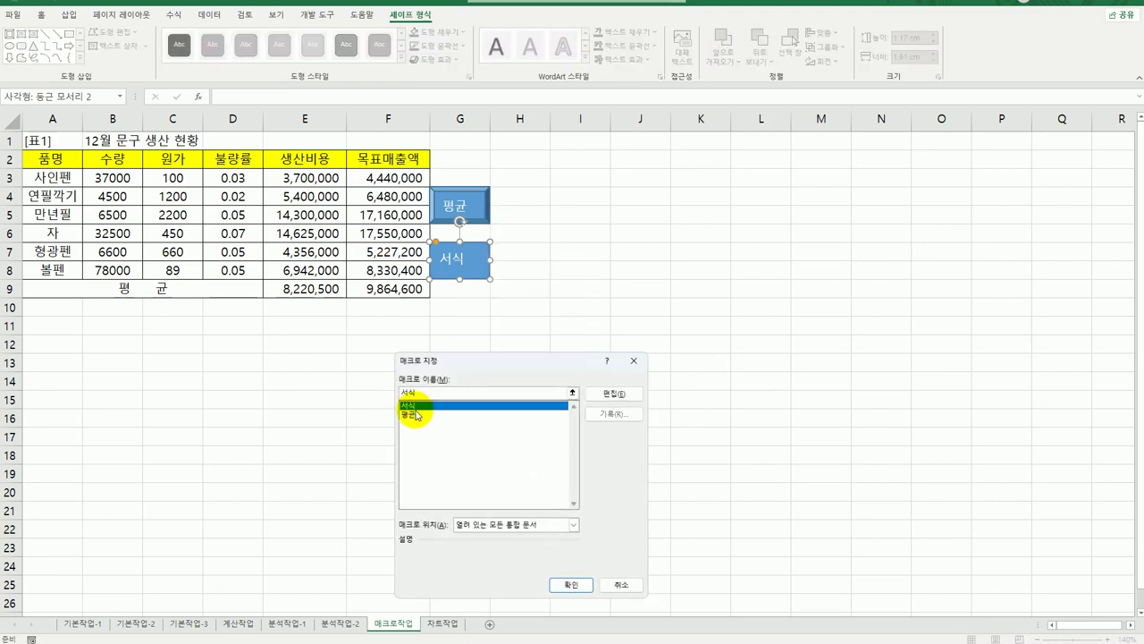
click(572, 585)
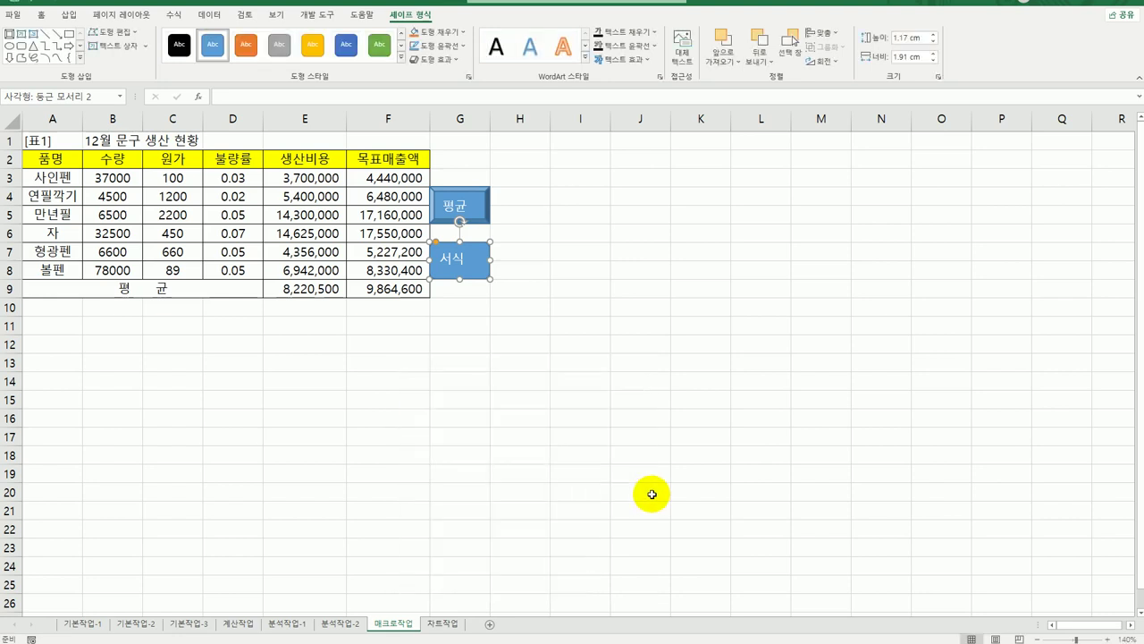
click(652, 493)
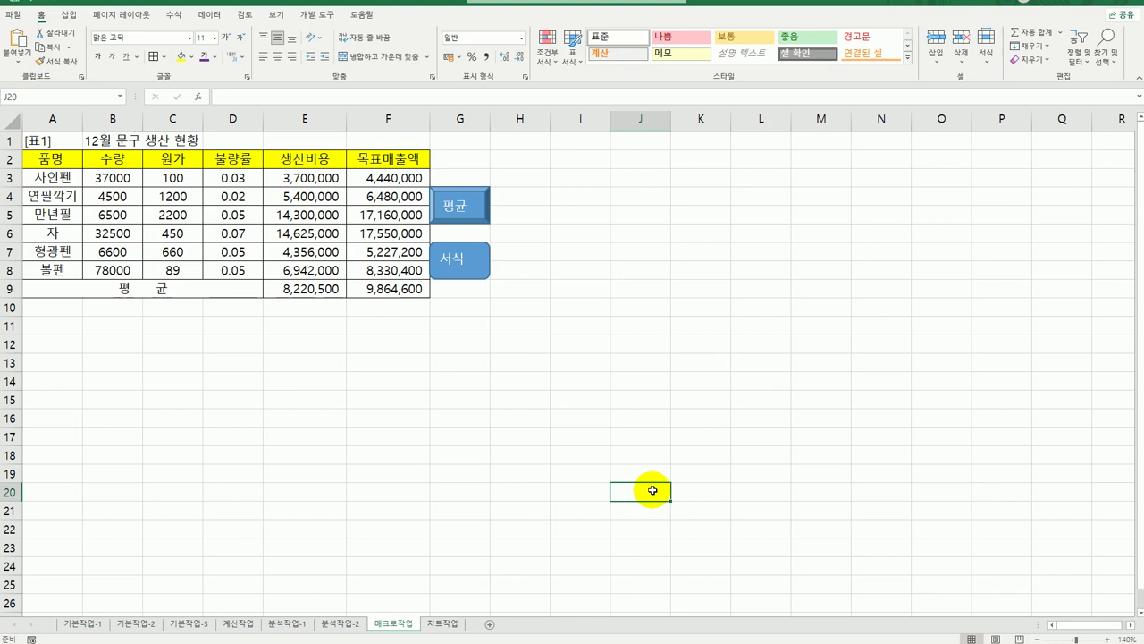
Step: On the 차트작업 sheet, insert a clustered column chart (묶은 세로 막대형) from A2:C9 and fit it over A11:I28
click(444, 624)
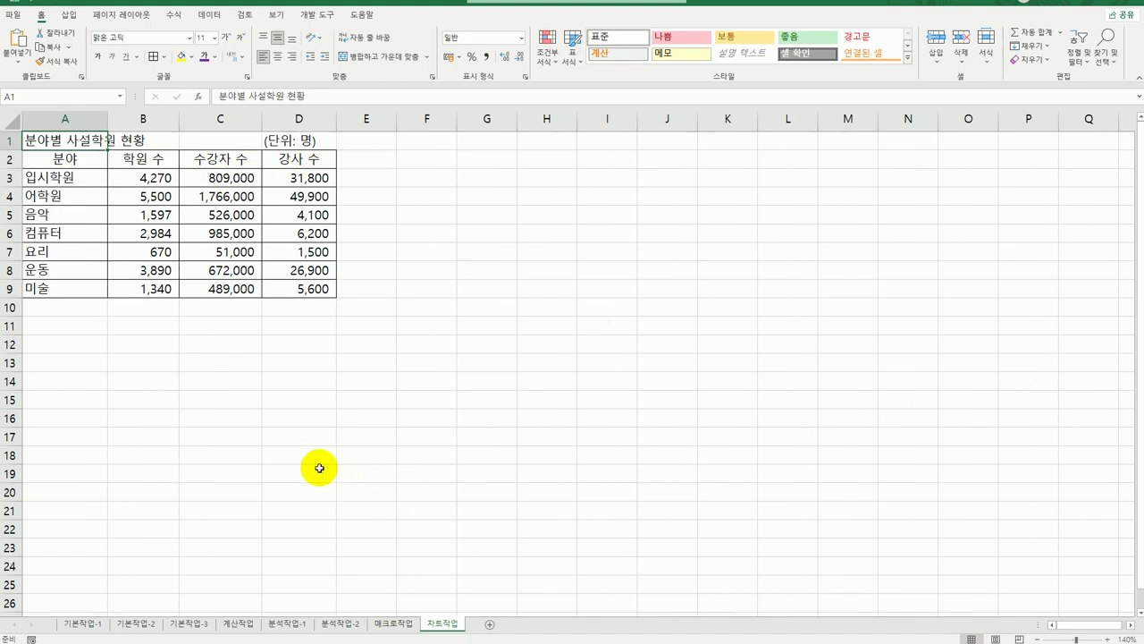
drag(73, 156, 230, 289)
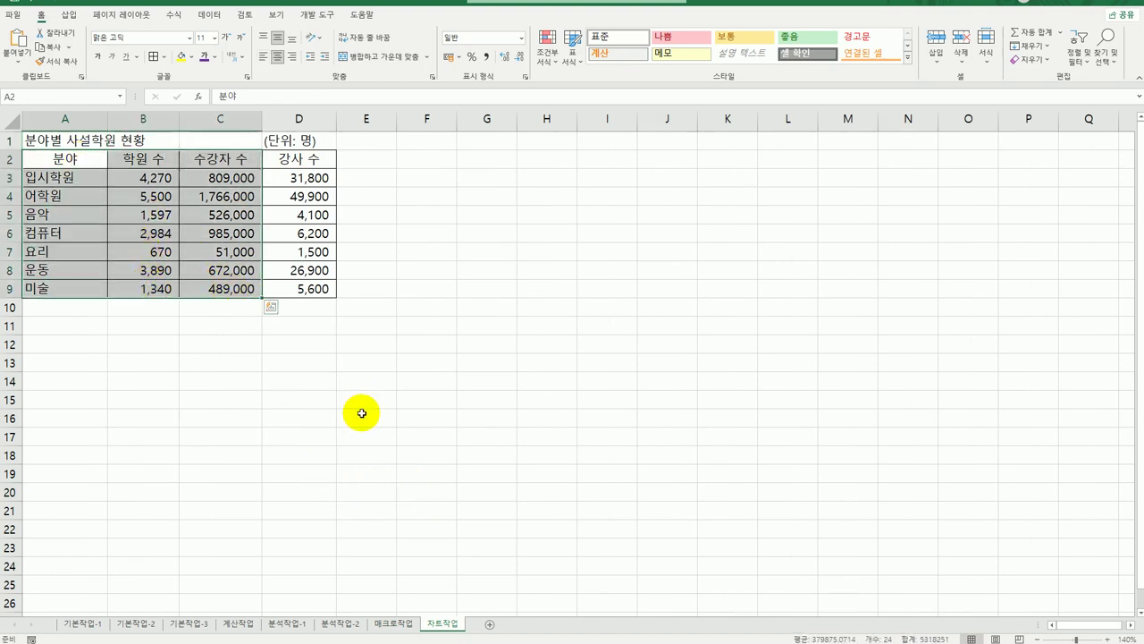
click(68, 14)
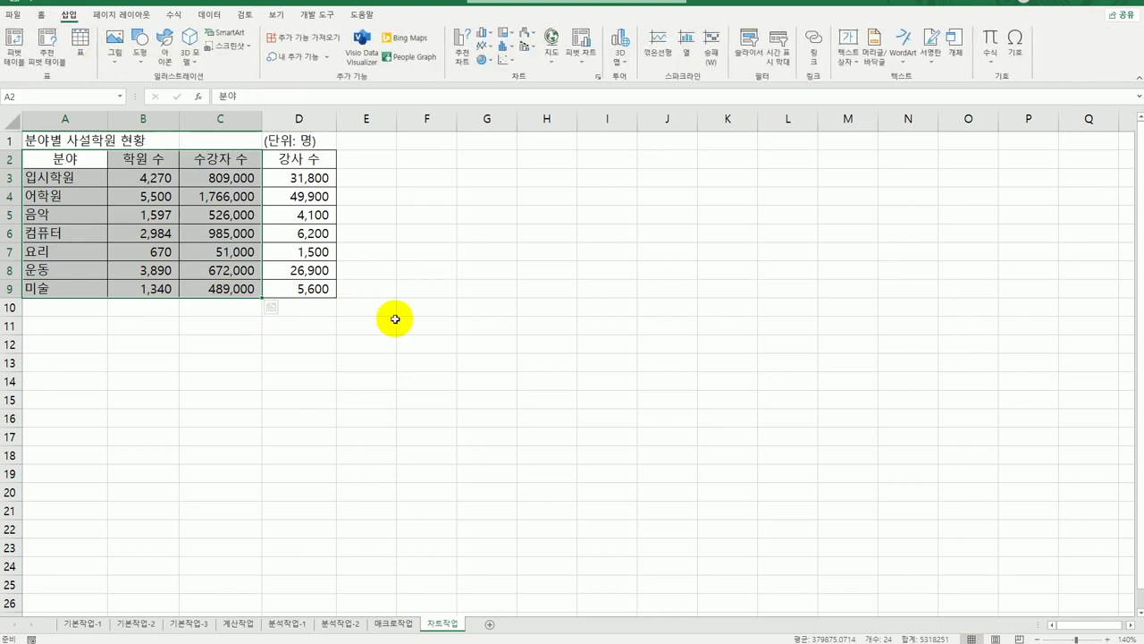
click(487, 34)
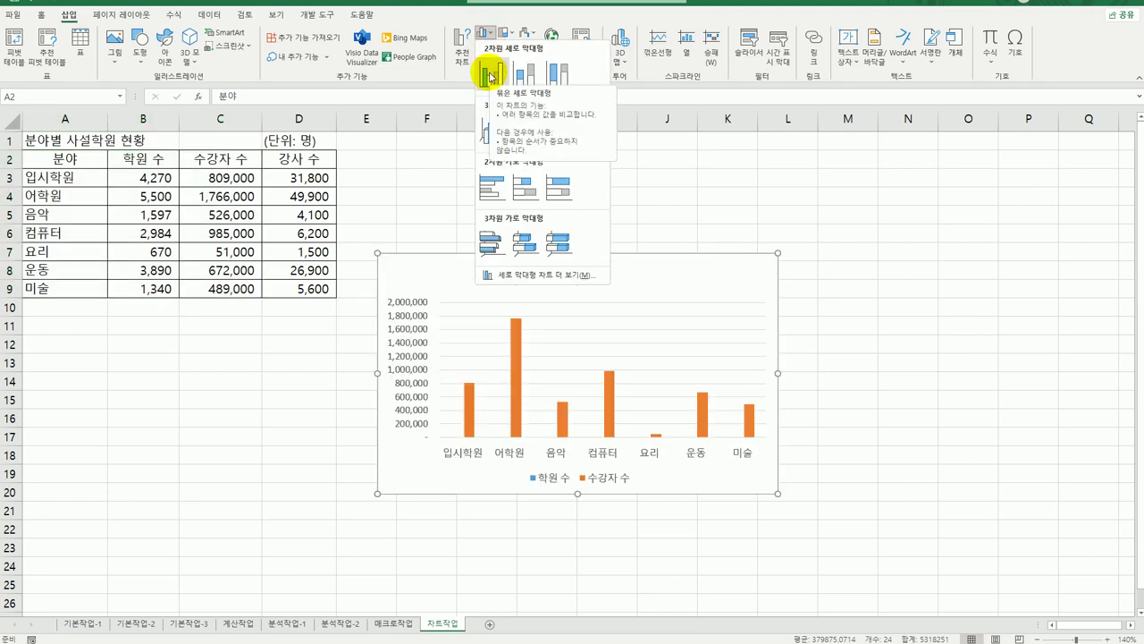
click(490, 77)
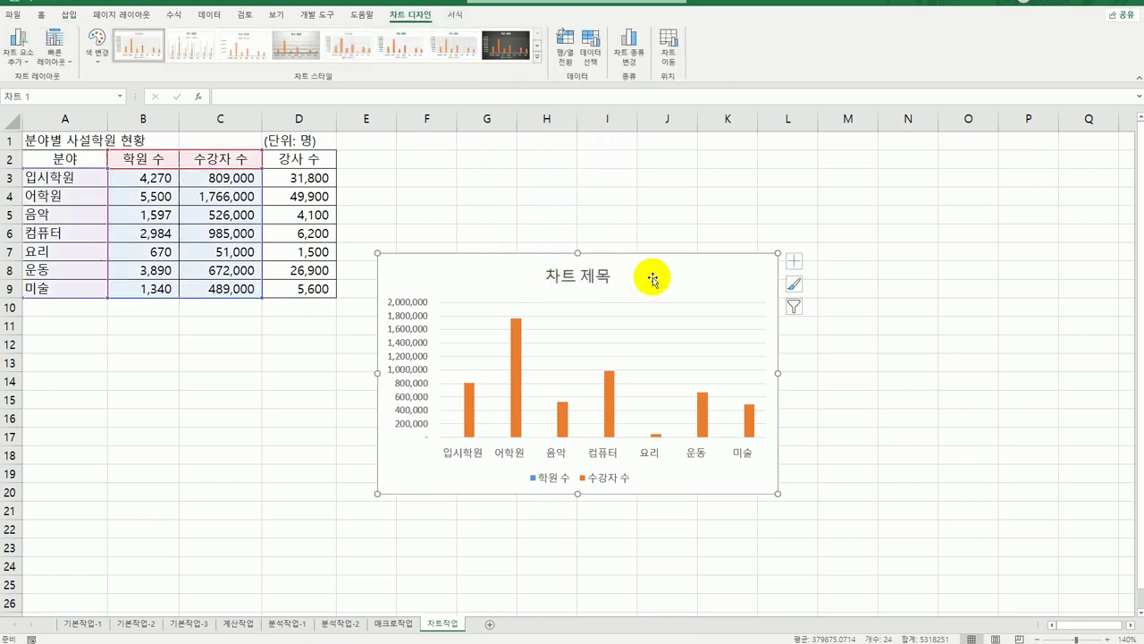
mouse_move(631, 275)
mouse_down()
mouse_move(316, 375)
mouse_move(273, 336)
mouse_up()
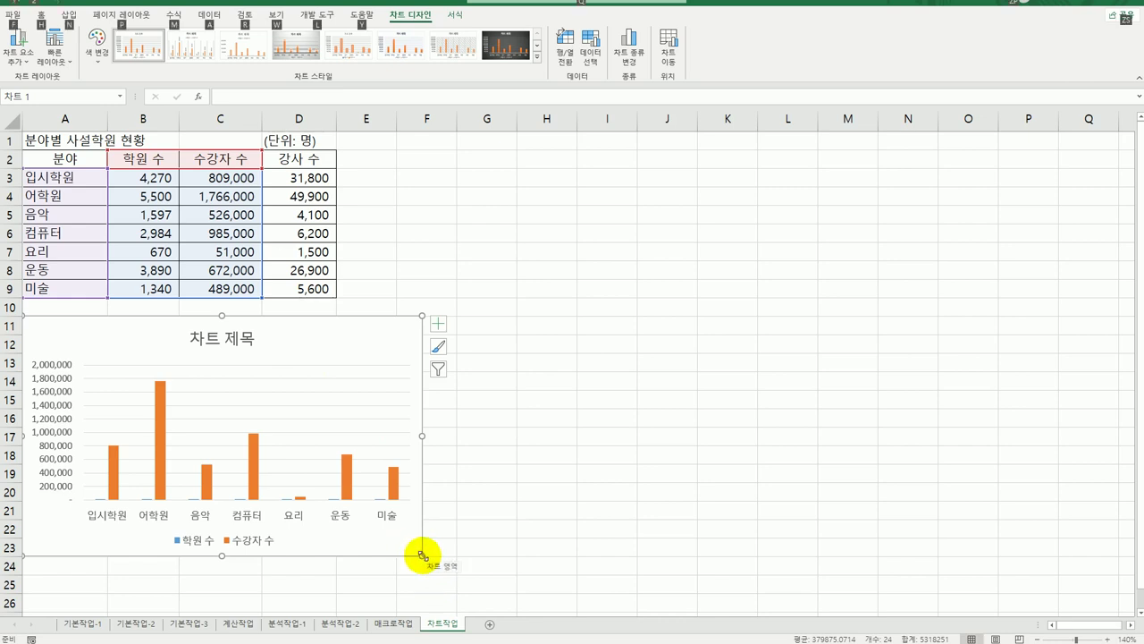
drag(422, 554, 637, 517)
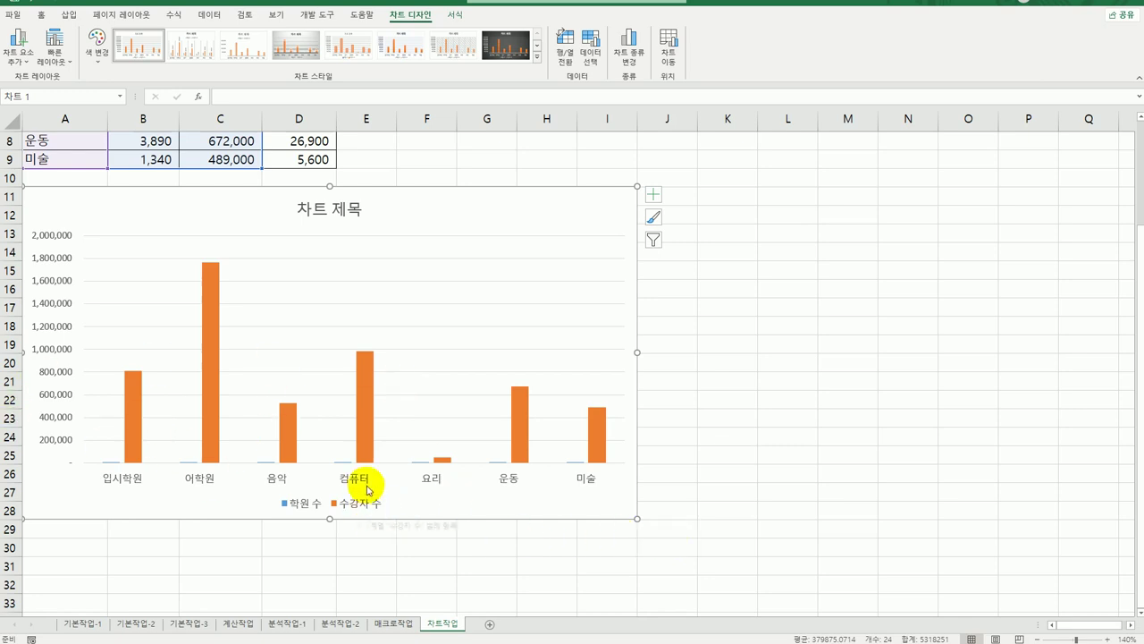
Step: Change the 수강자 수 series to a line with markers (표식이 있는 꺾은선형) plotted on the secondary axis
click(206, 286)
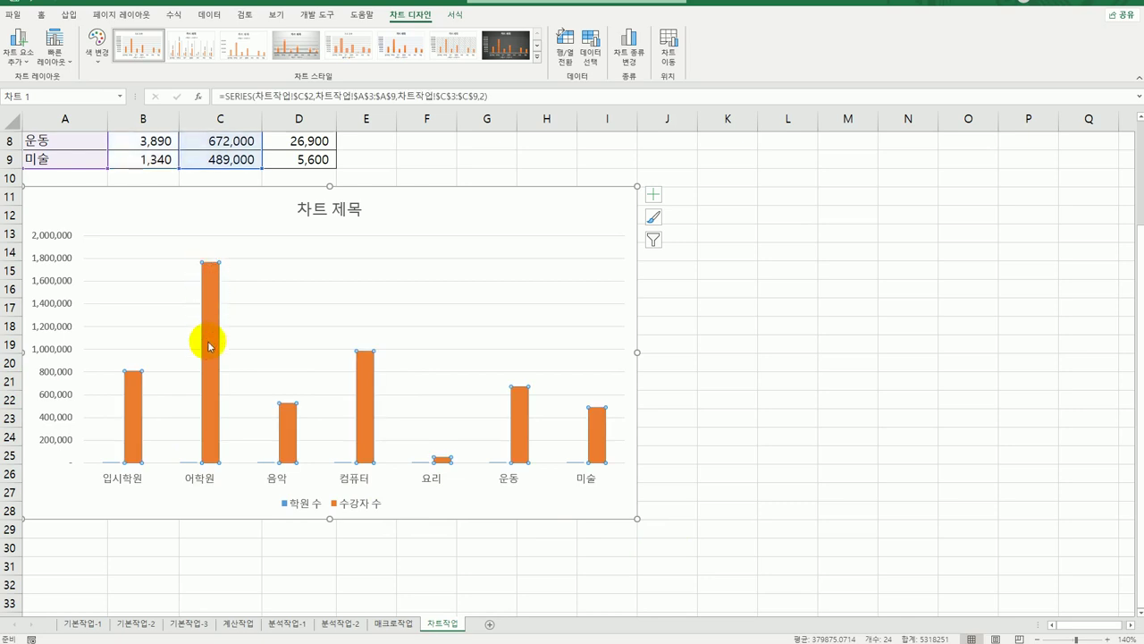
right_click(211, 285)
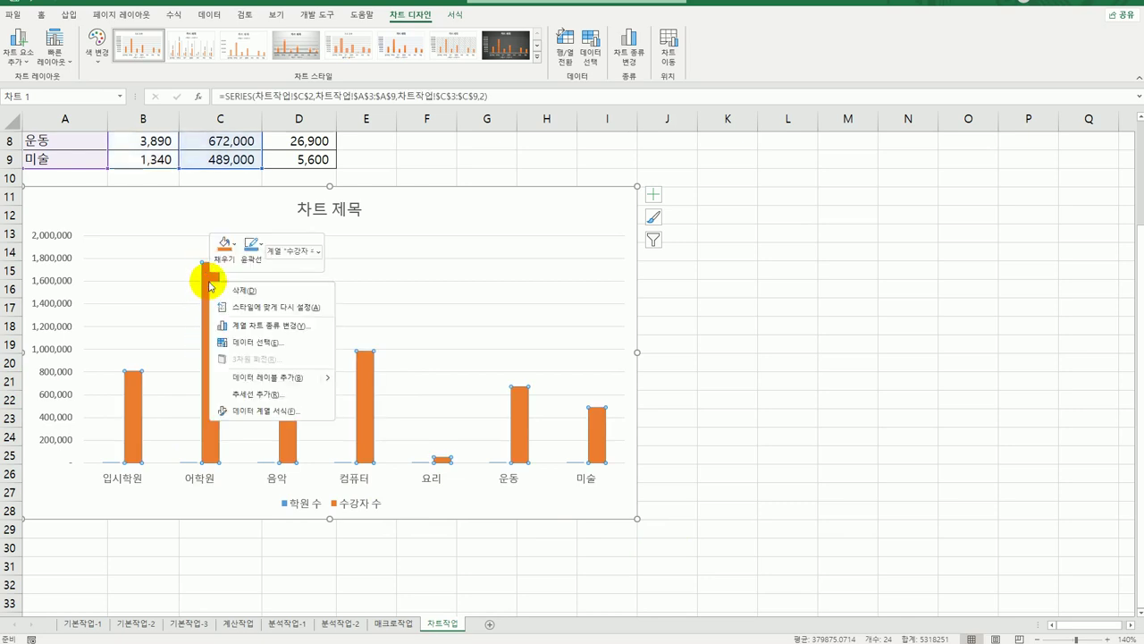
click(268, 325)
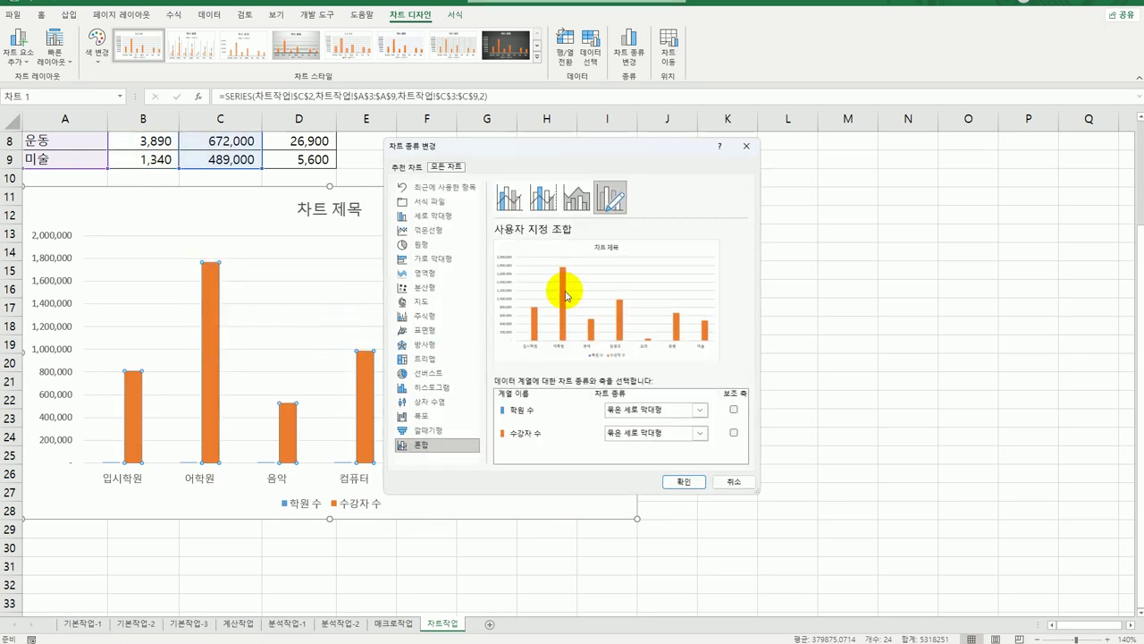
click(700, 434)
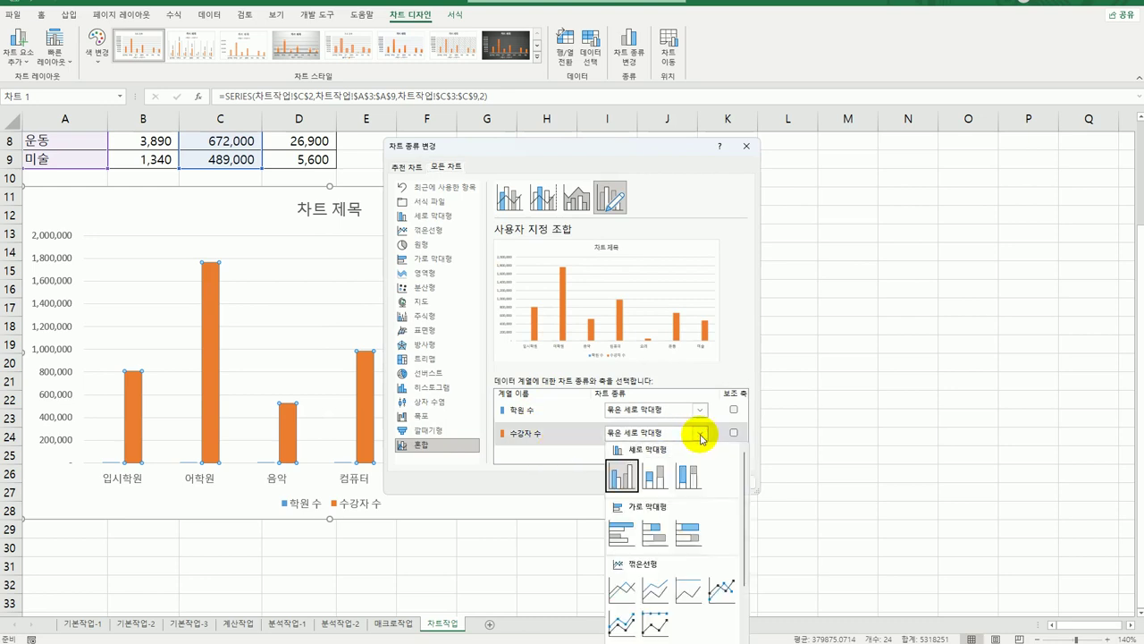
click(715, 590)
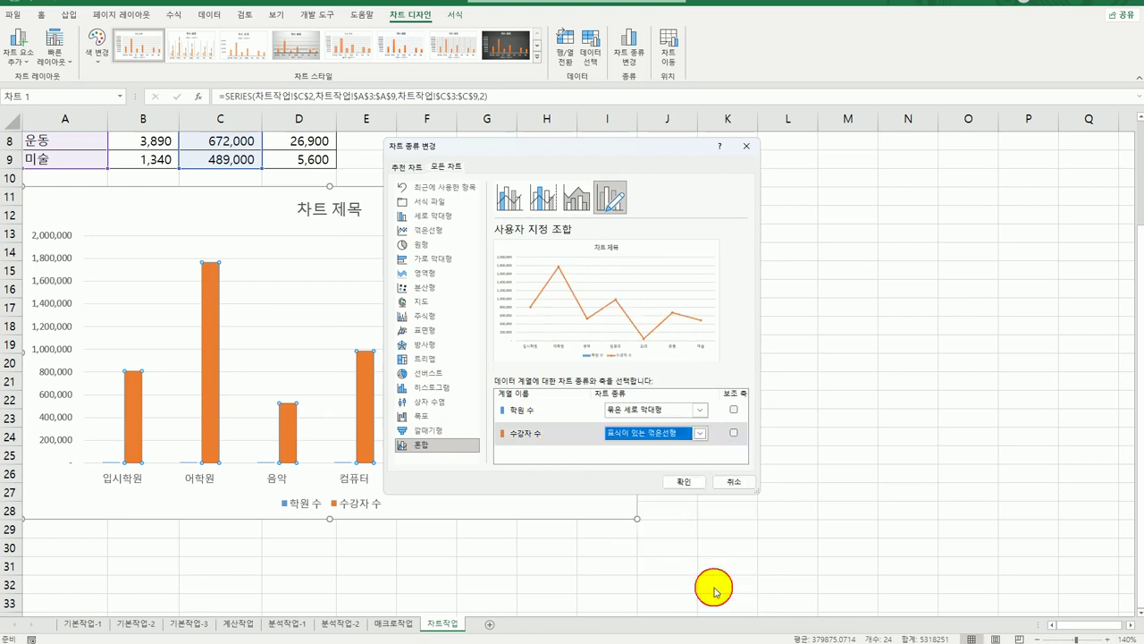
click(733, 432)
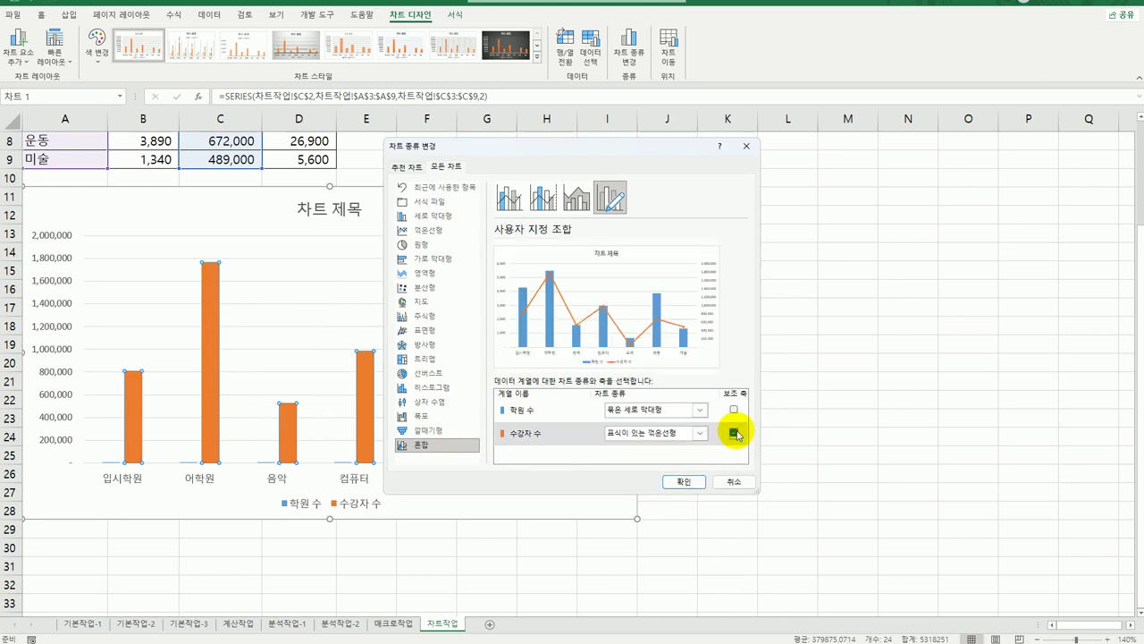
click(684, 481)
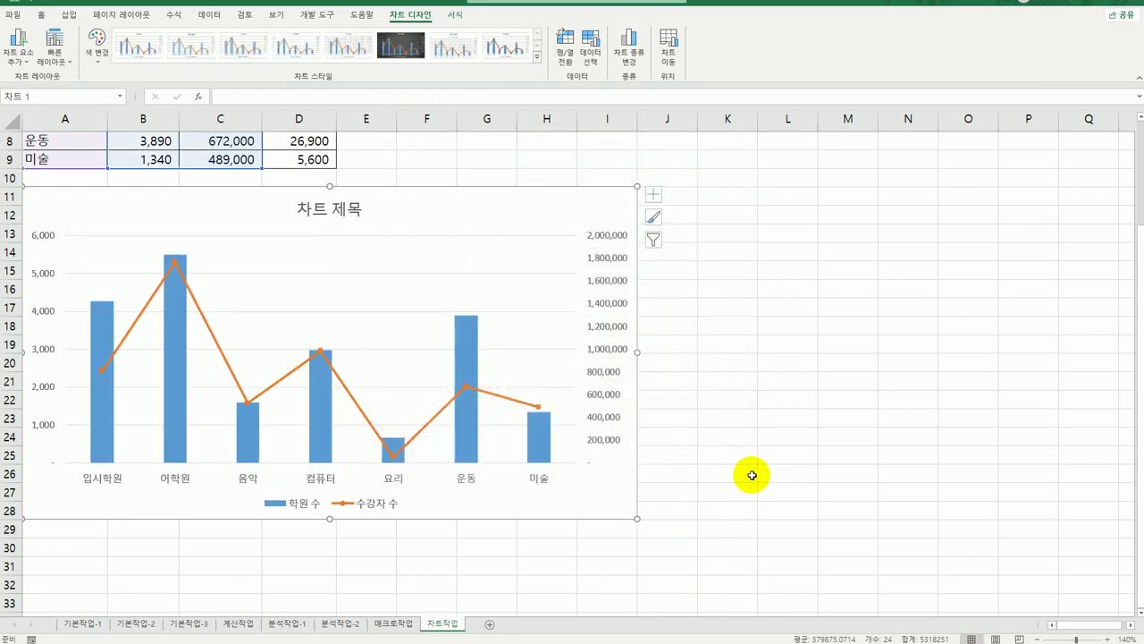
Step: Replace the chart title text with 분야별 학원수와 수강자수
click(311, 208)
drag(292, 210, 378, 214)
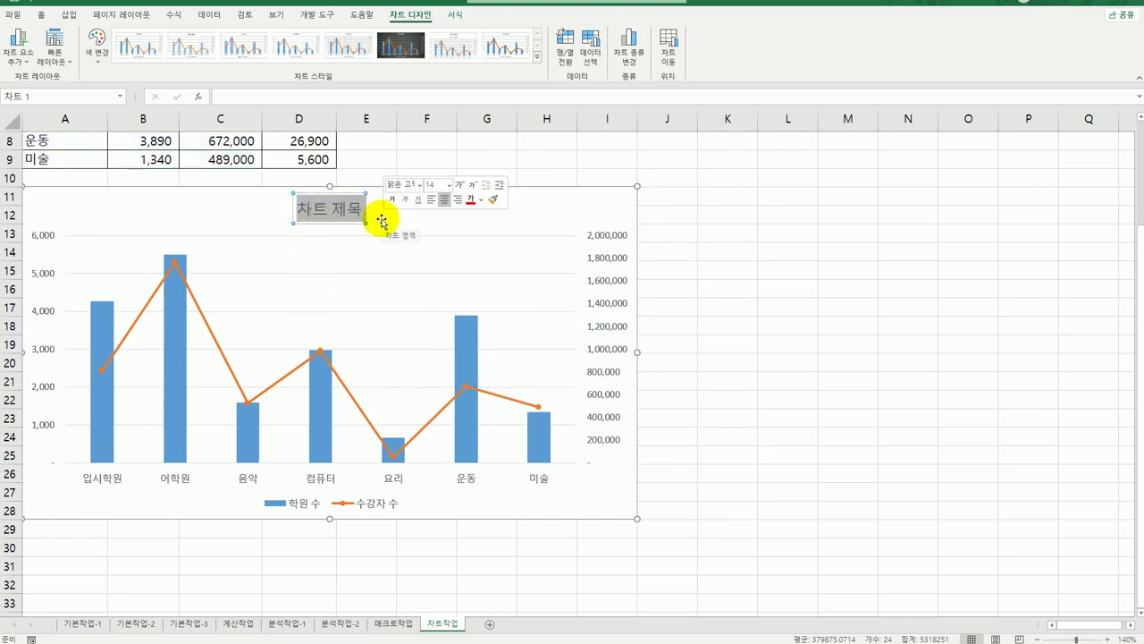
text(분야)
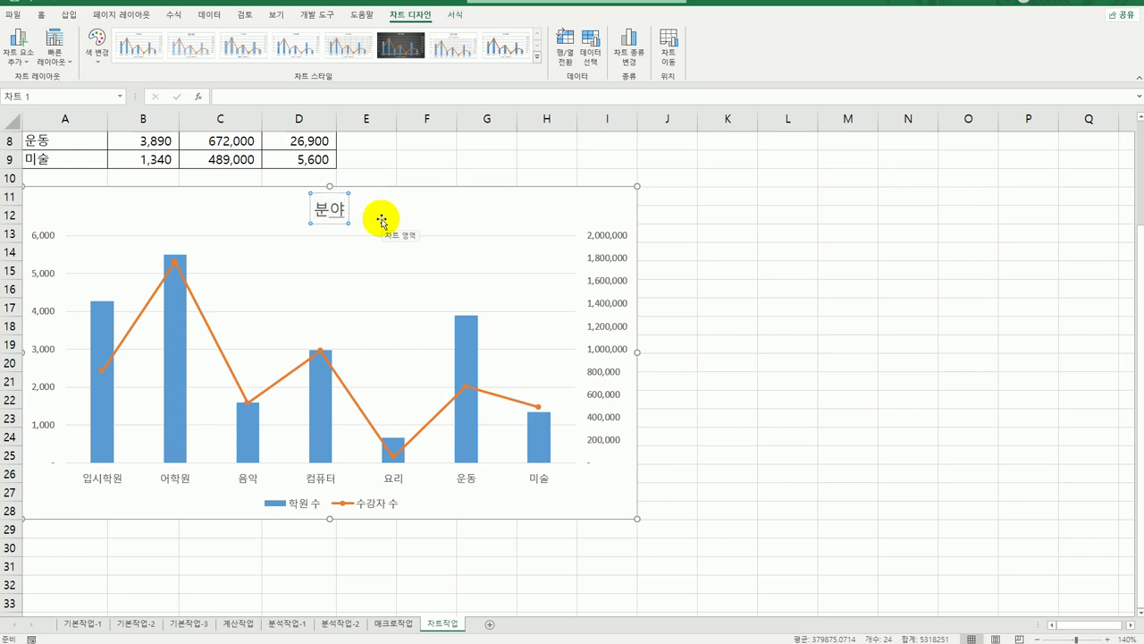
text(별)
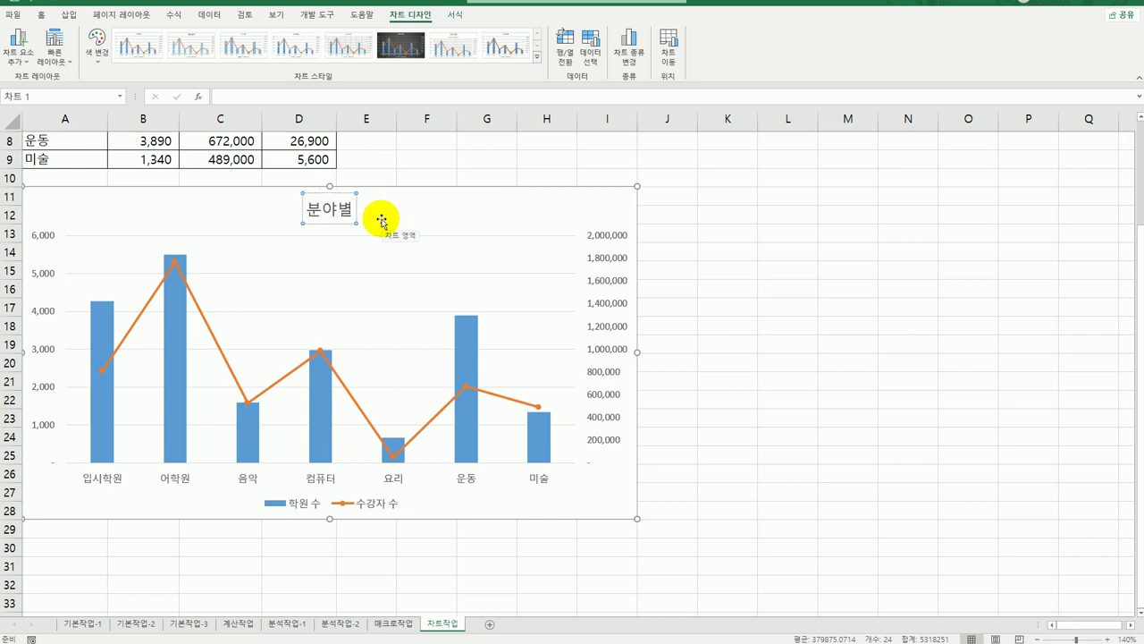
text( 학원수와)
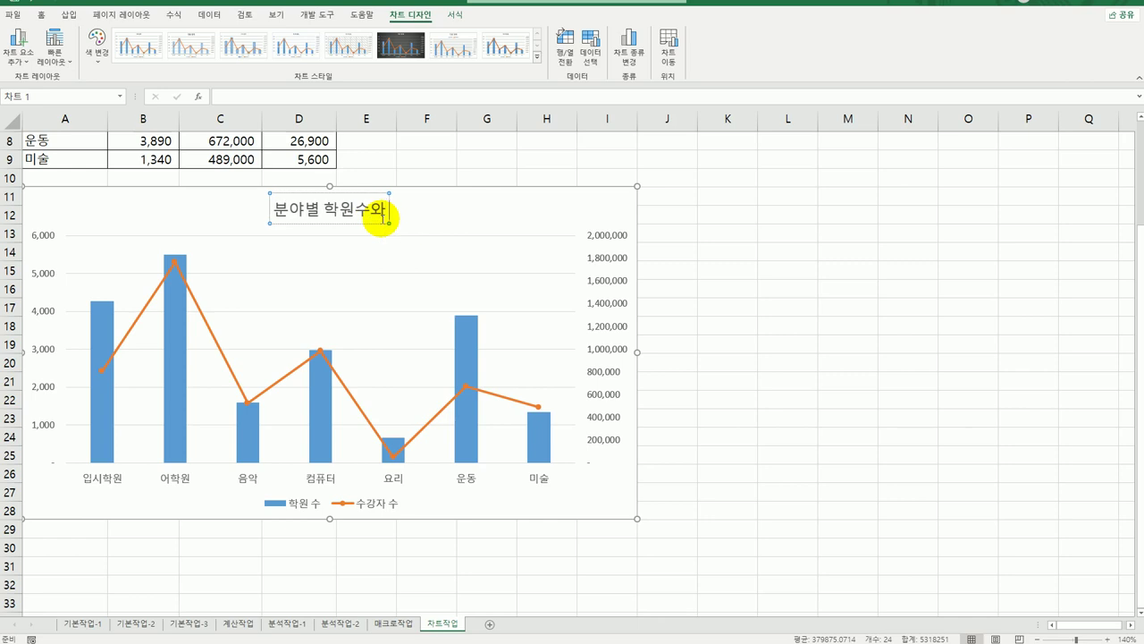
text( 수강자)
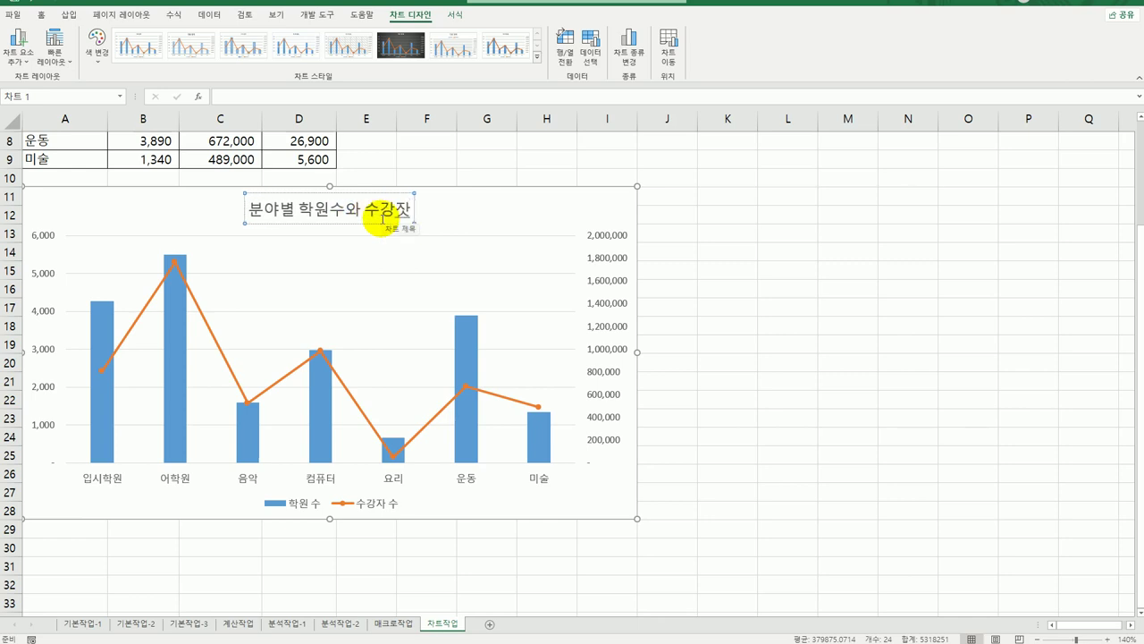
text(수)
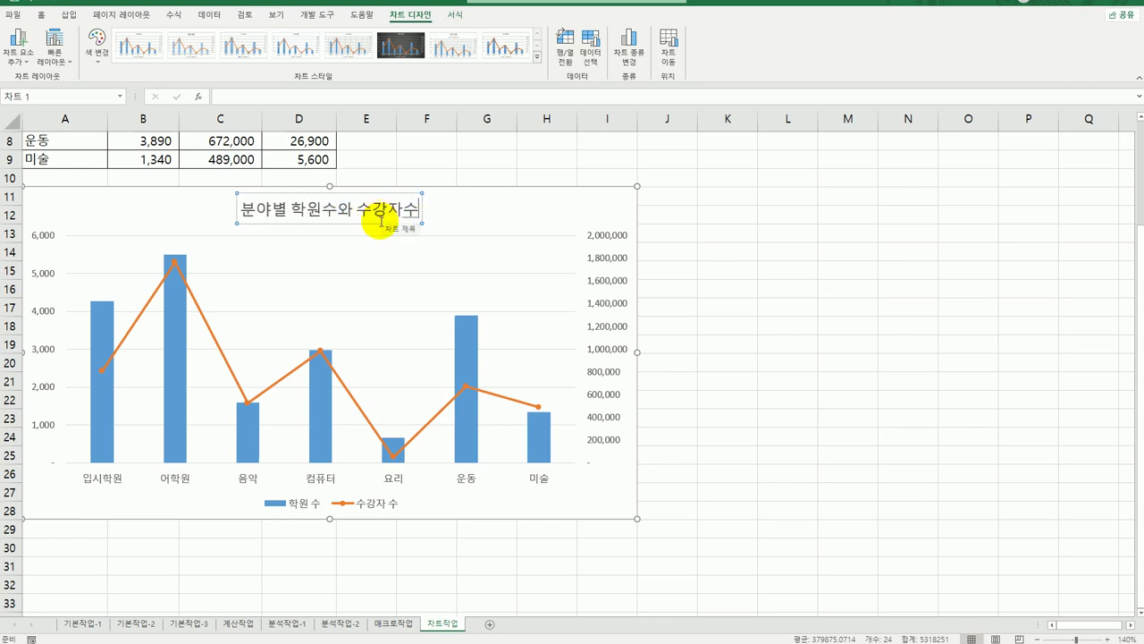
click(356, 226)
click(354, 228)
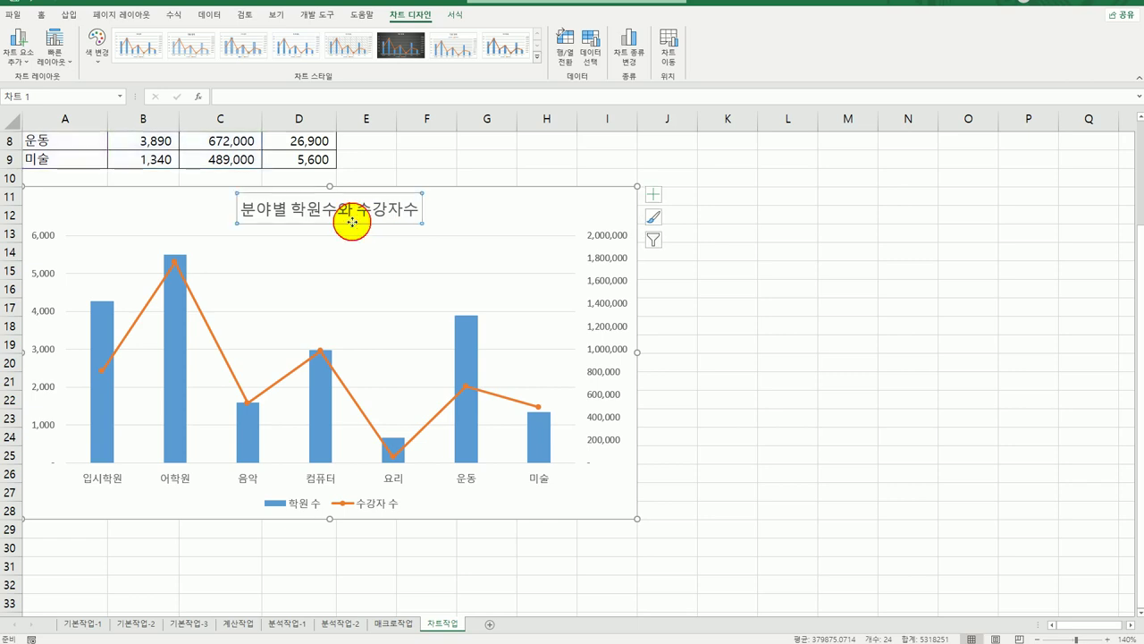
Step: Format the chart title in 궁서체, bold, size 14
click(40, 15)
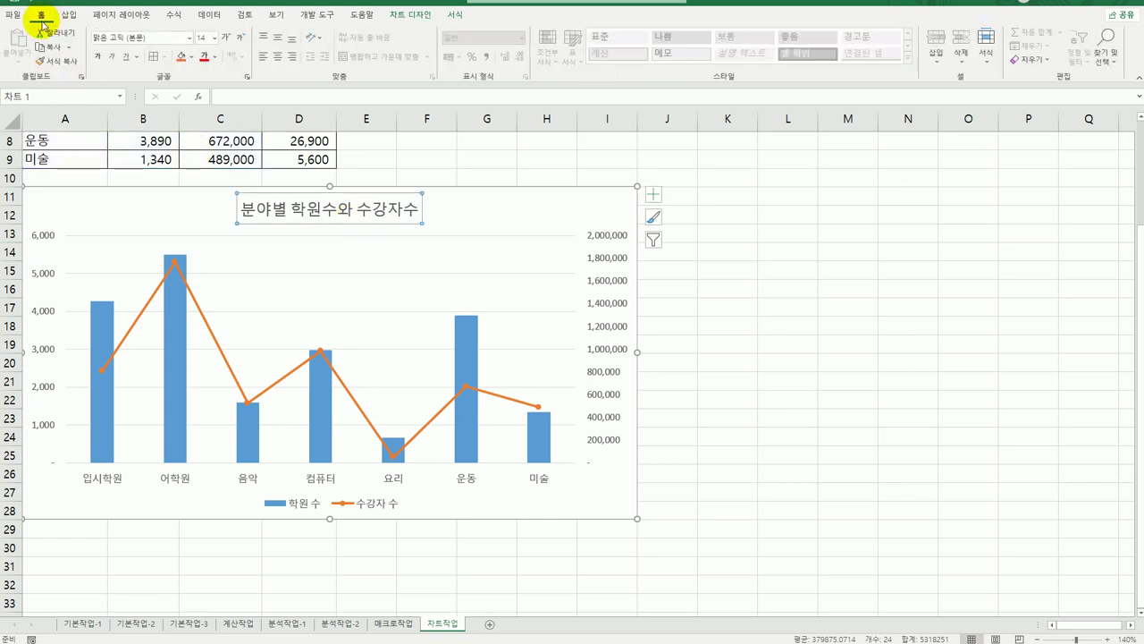
click(189, 37)
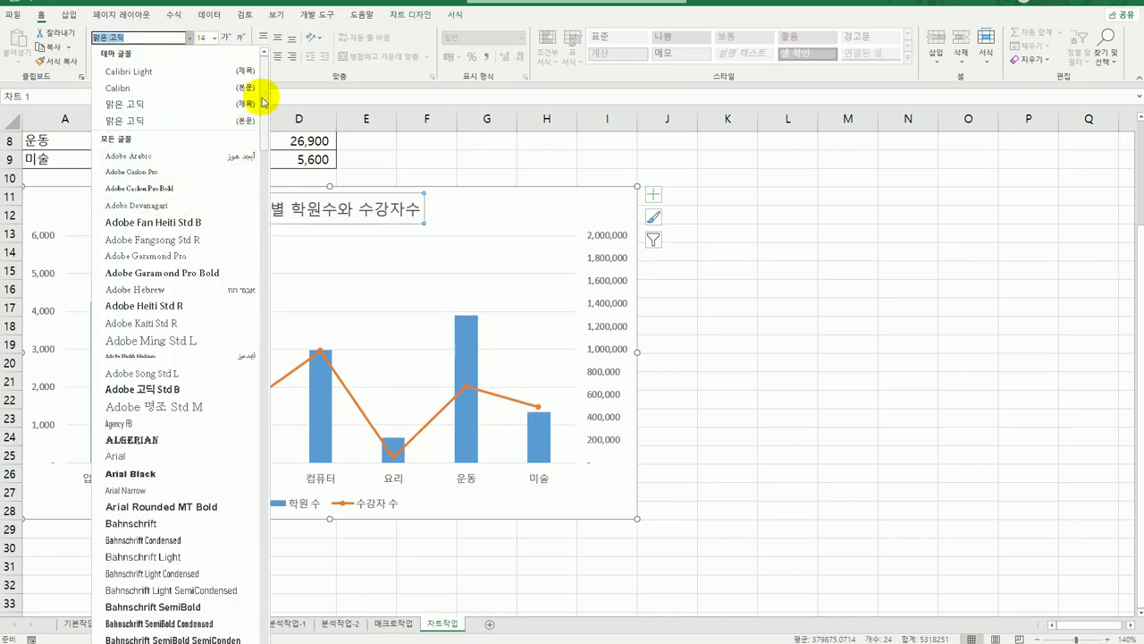
drag(263, 96, 264, 643)
click(180, 348)
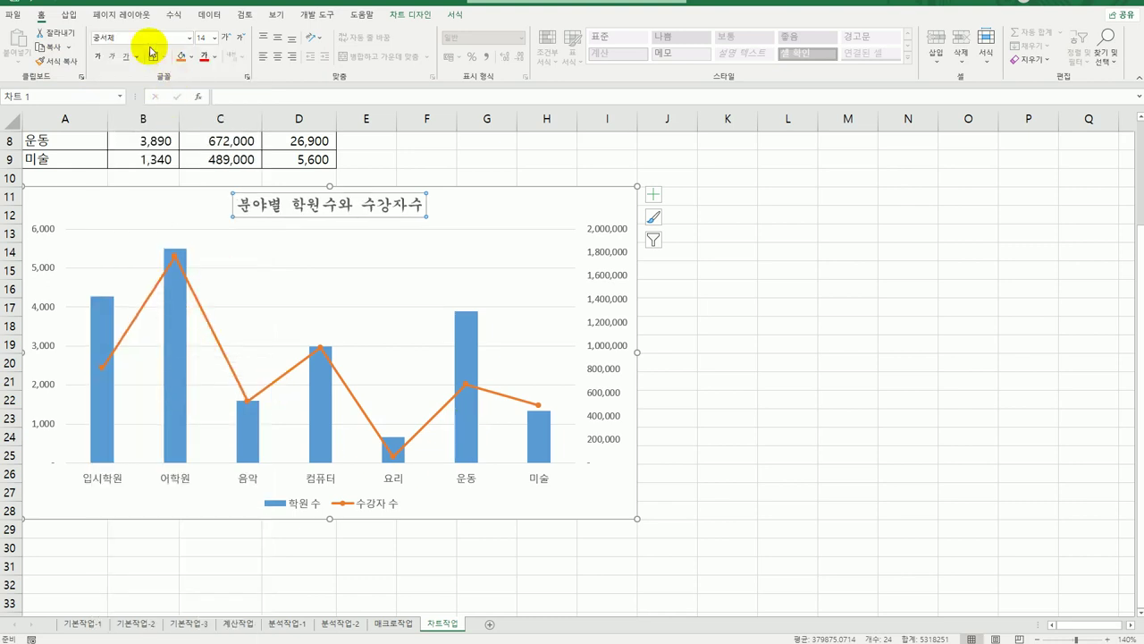
click(99, 59)
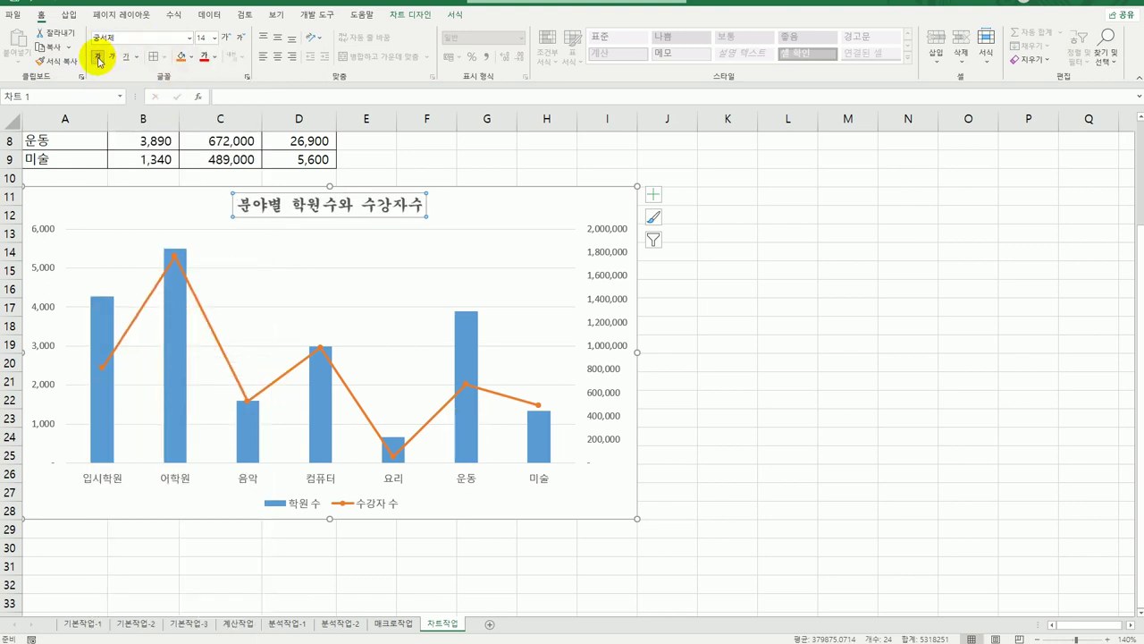
click(215, 37)
click(209, 136)
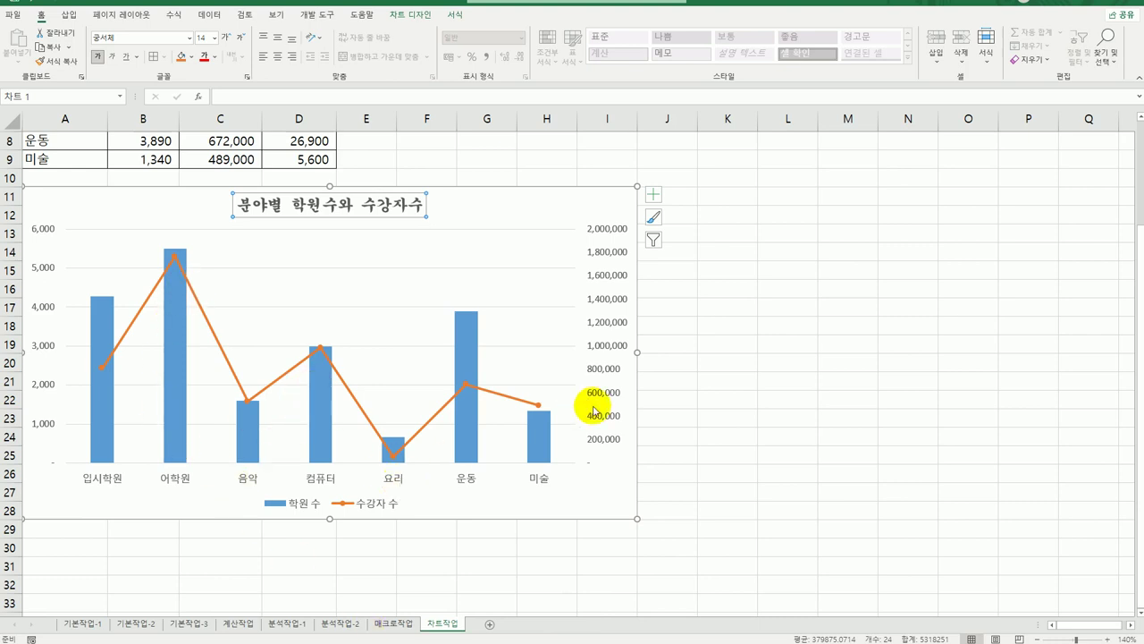
Step: Add a data label to only the 운동 point of the 수강자 수 line series
click(465, 386)
click(466, 383)
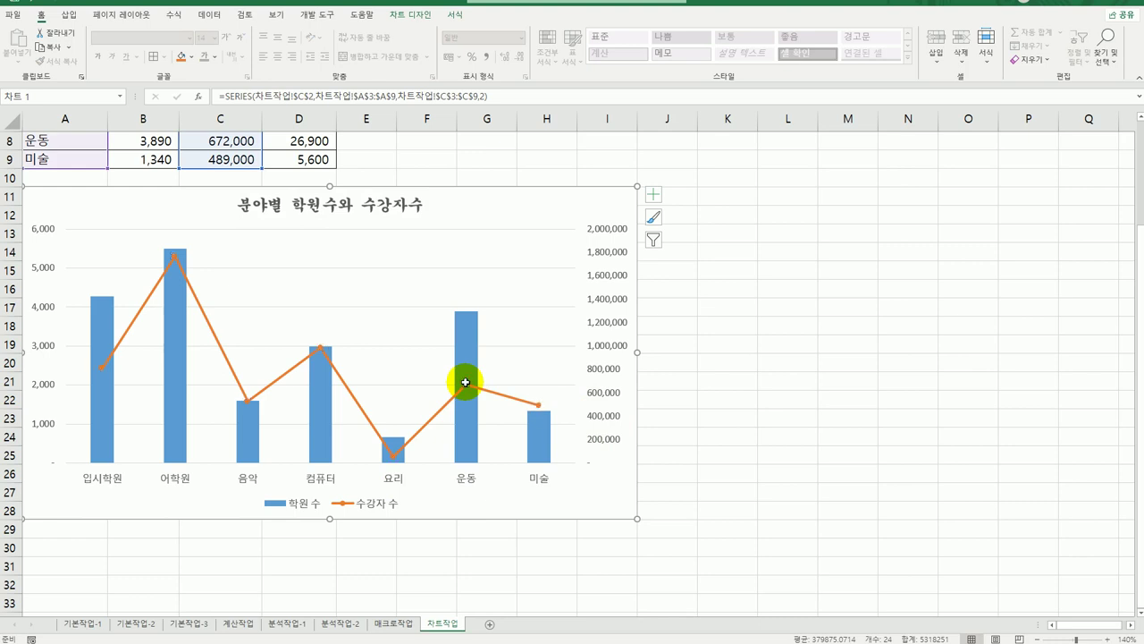
right_click(465, 382)
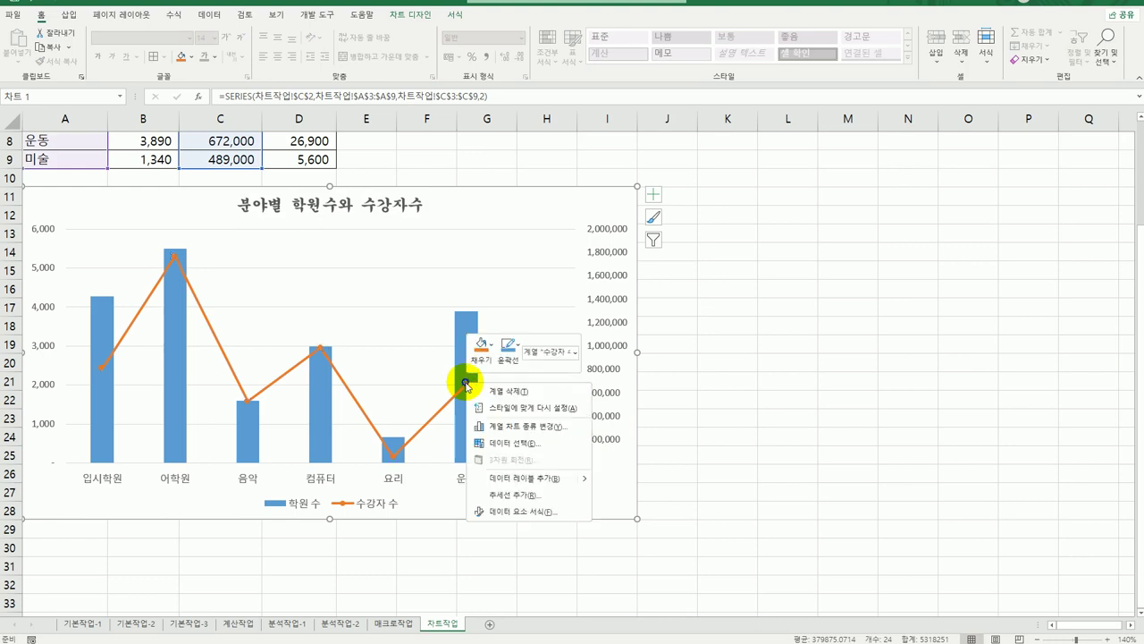
click(540, 479)
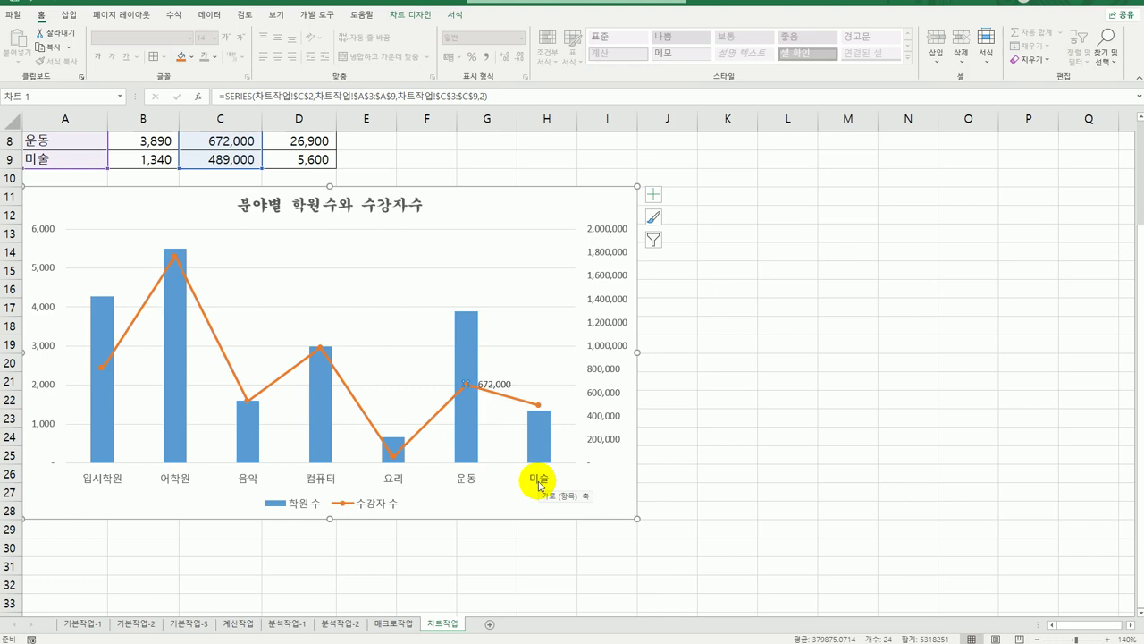
Step: Give the chart area border rounded corners (둥근 모서리) and deselect the chart
click(572, 212)
right_click(572, 213)
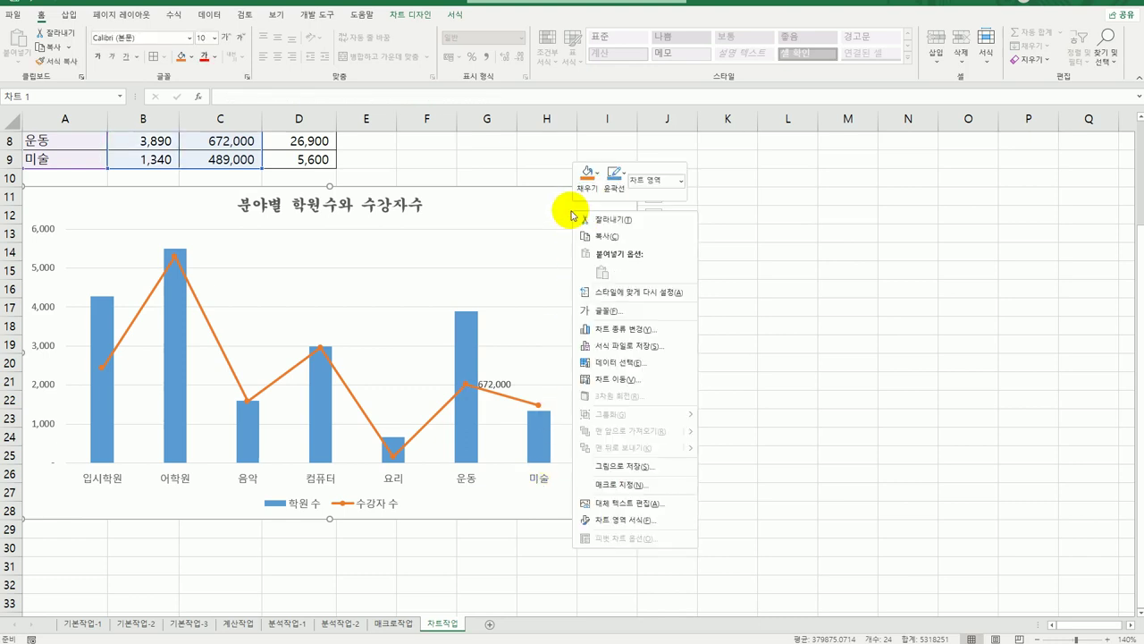
click(651, 521)
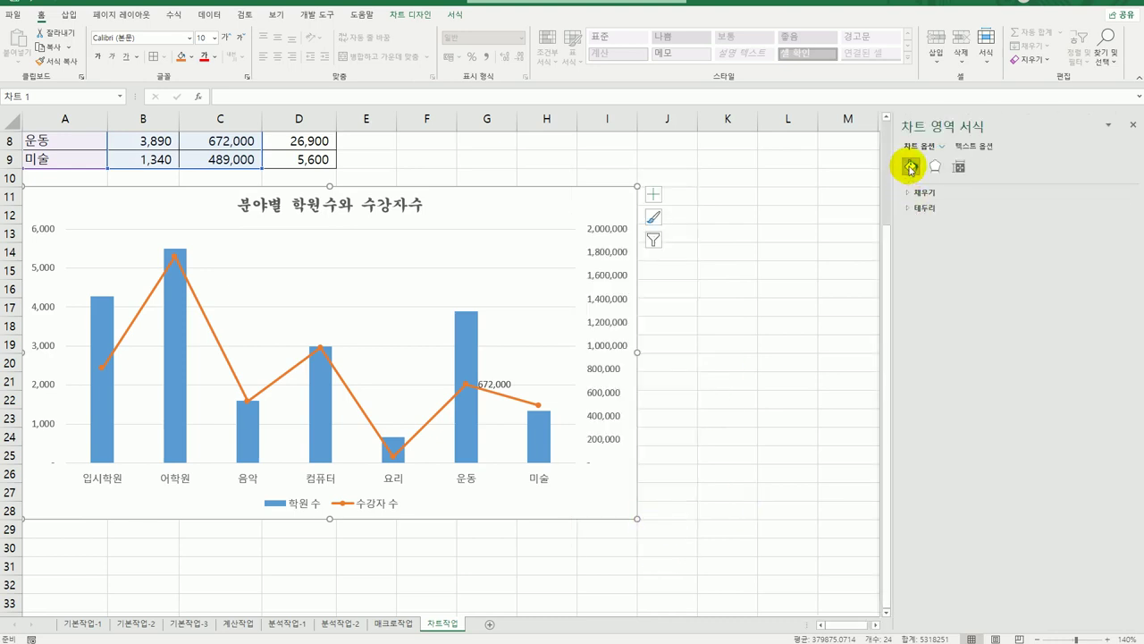
click(917, 210)
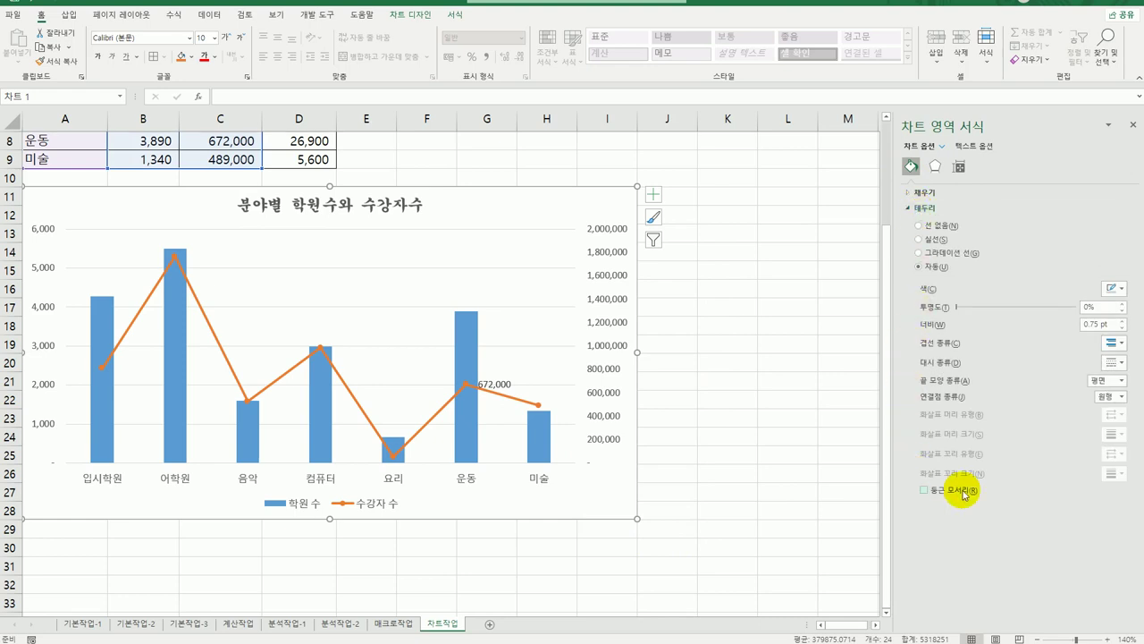
click(954, 491)
click(764, 562)
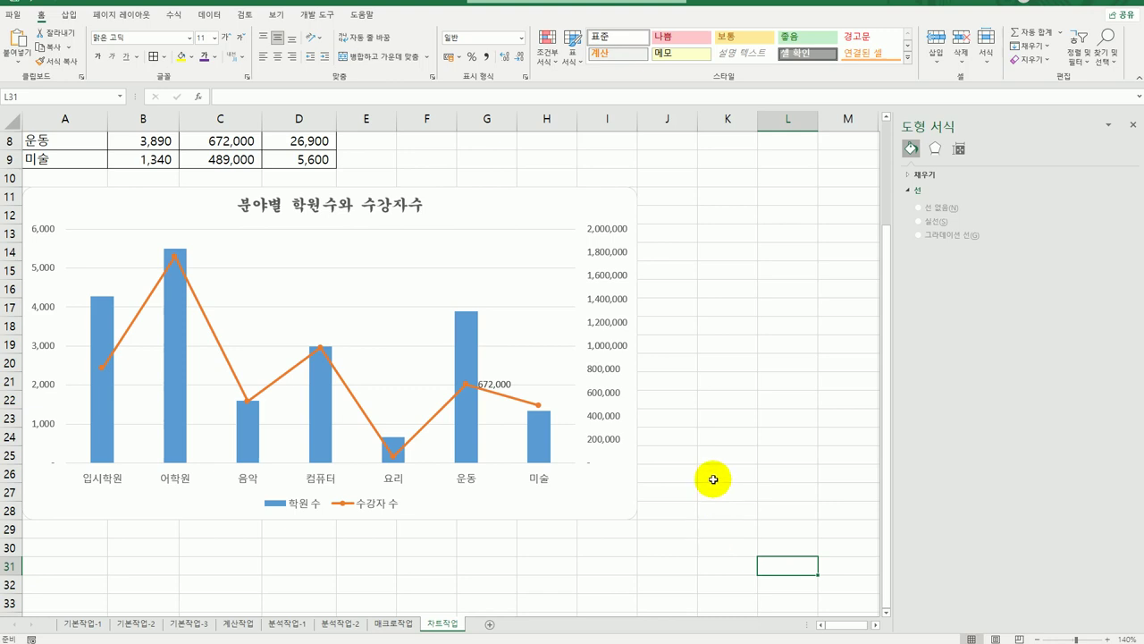
click(715, 559)
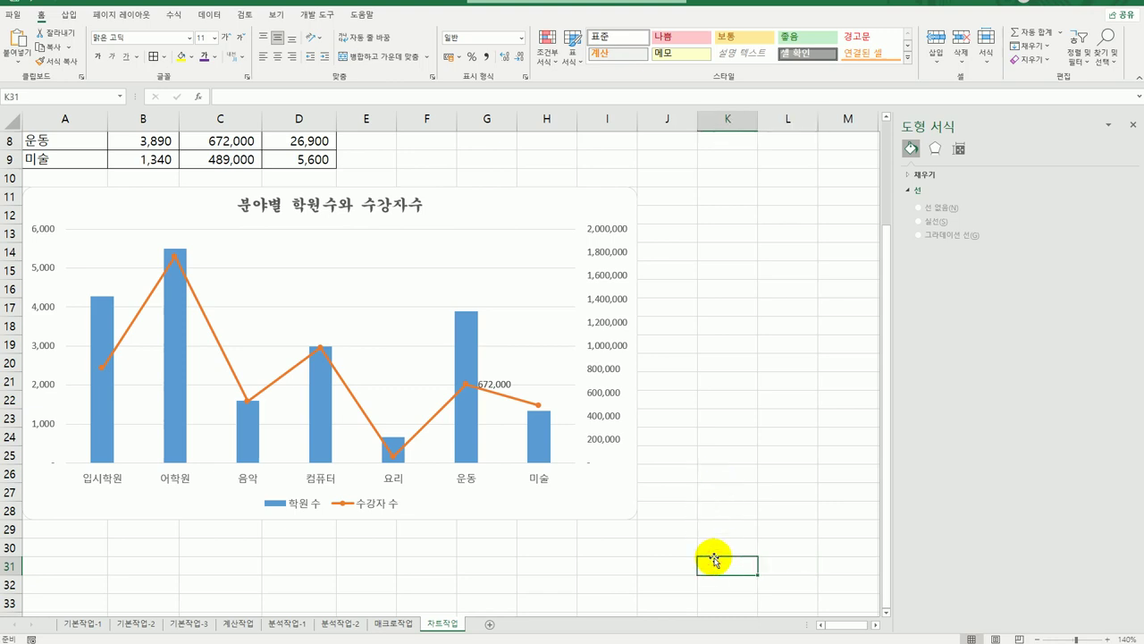